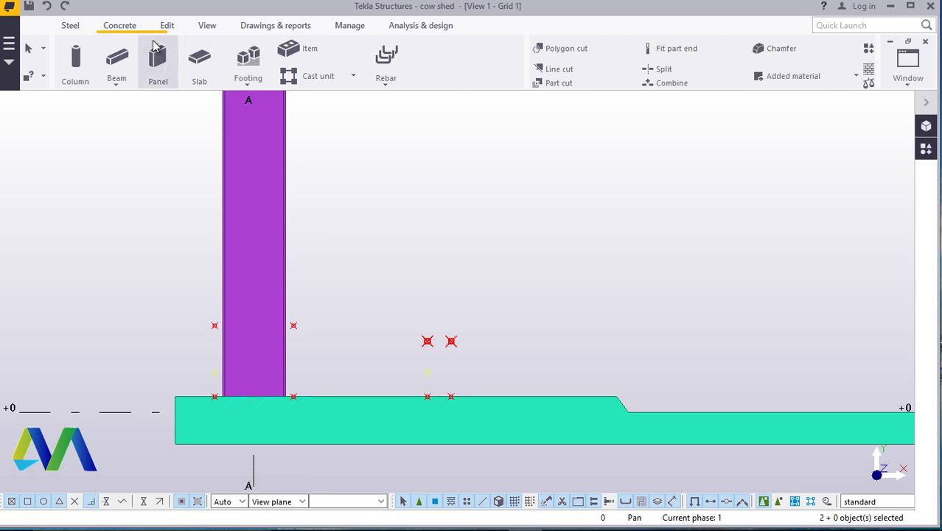
- Create a concrete slab with a 150 by 350 upright rectangular outline through the four small construction points on the floor slab
left_click(200, 62)
scroll(468, 407, "up", 4)
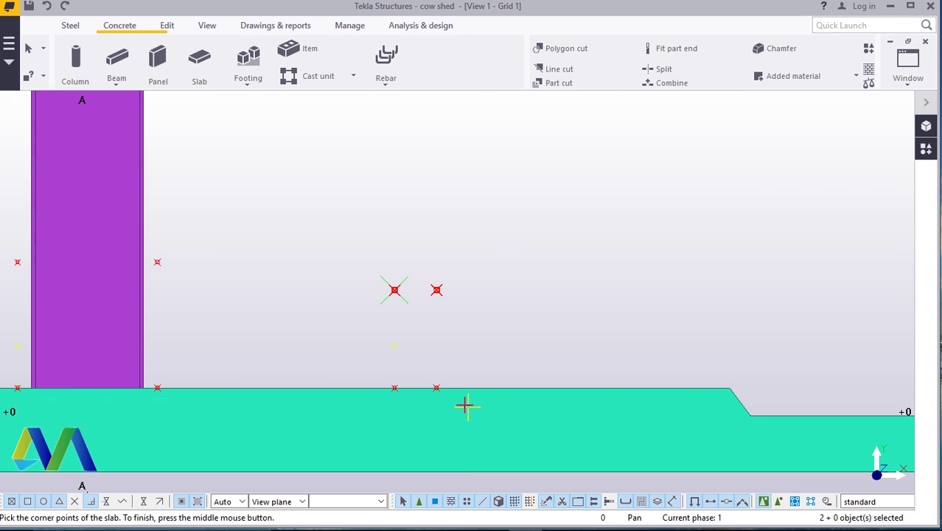
left_click(369, 382)
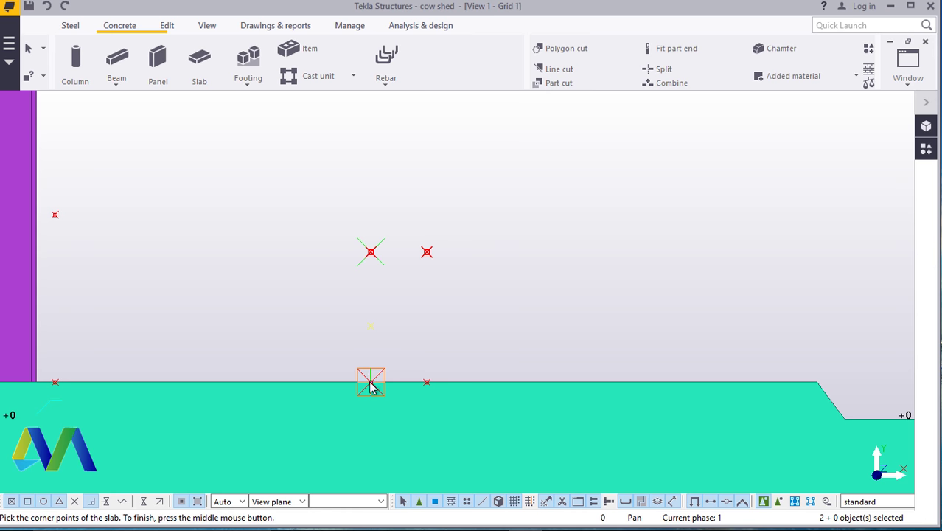
left_click(377, 251)
left_click(426, 252)
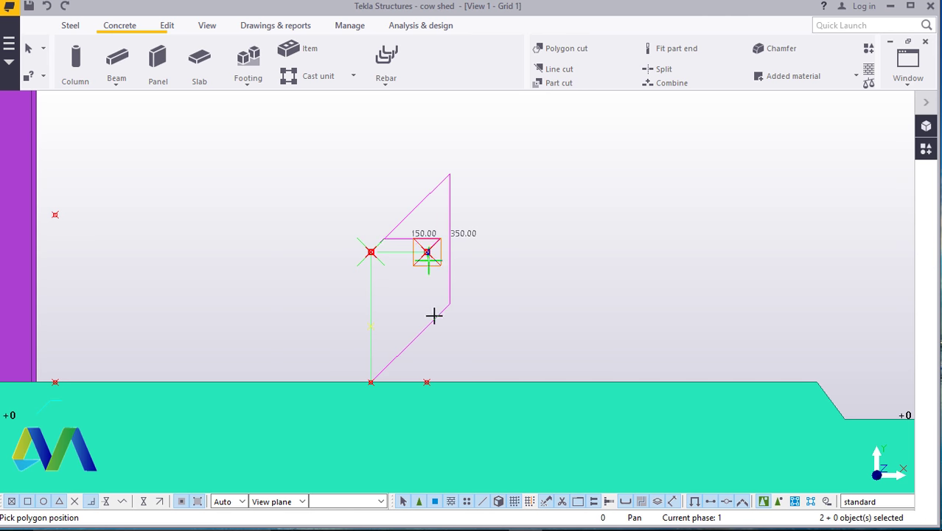
left_click(426, 381)
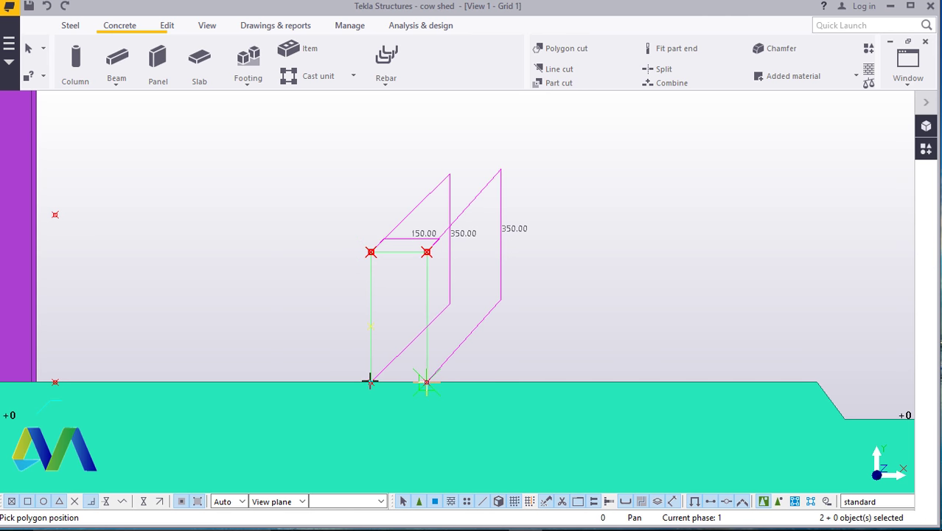
left_click(371, 381)
right_click(464, 248)
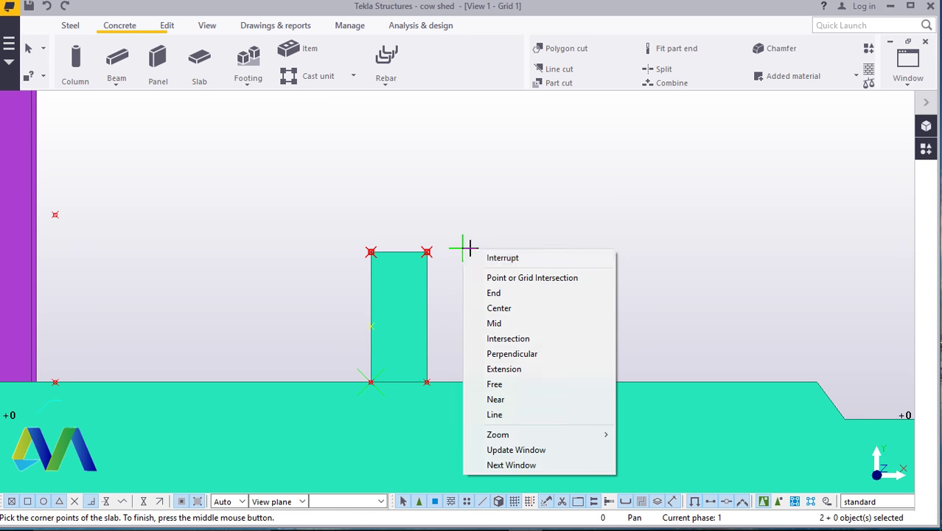
left_click(487, 258)
- Create a concrete slab with a 500 by 450 outline through the four construction points around the steel column's base at grid A
scroll(505, 336, "down", 3)
scroll(262, 297, "up", 1)
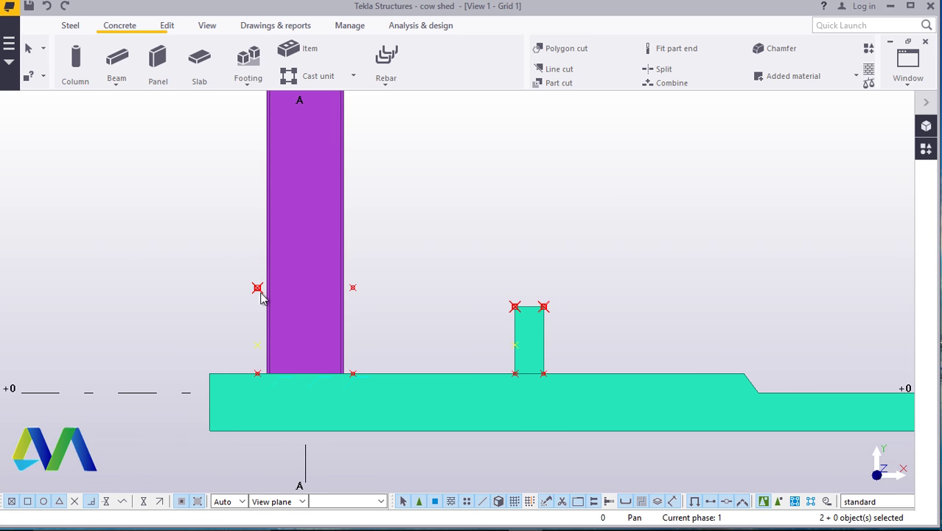
scroll(261, 297, "up", 1)
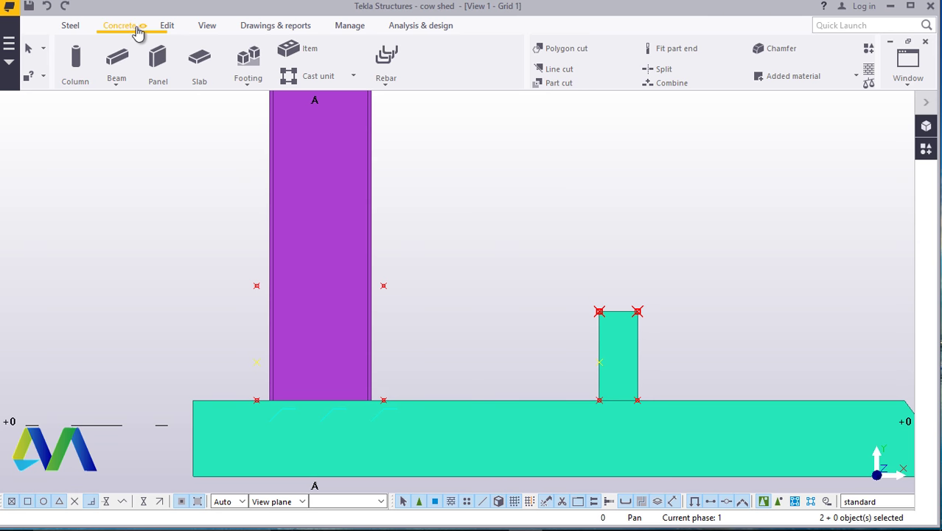
left_click(199, 58)
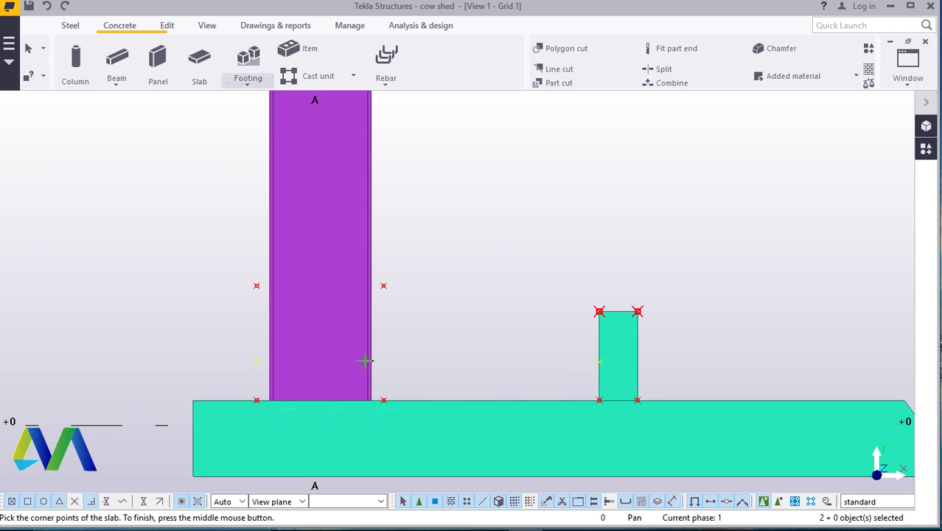
left_click(255, 399)
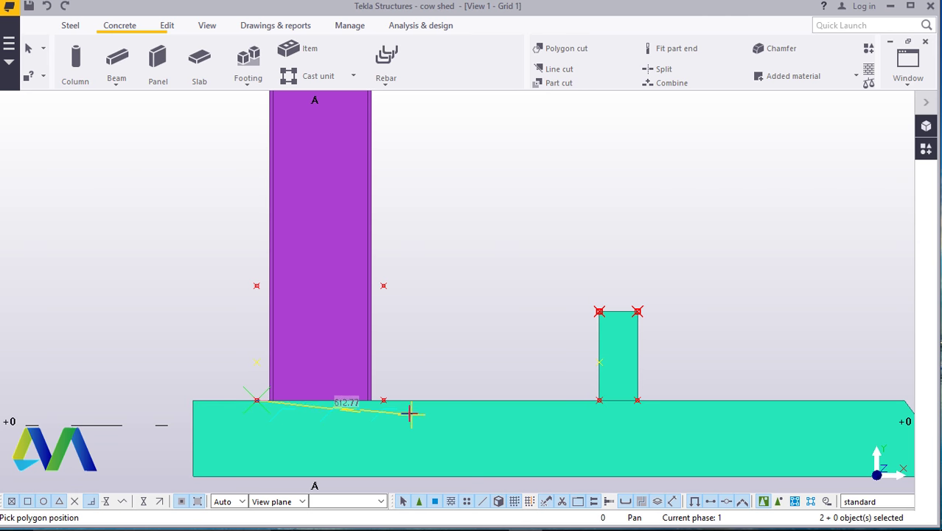
left_click(384, 399)
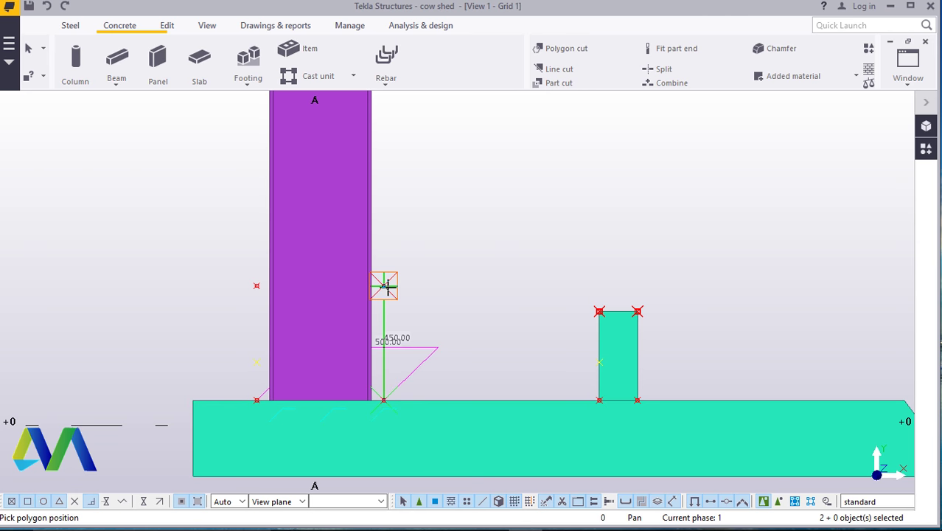
left_click(383, 285)
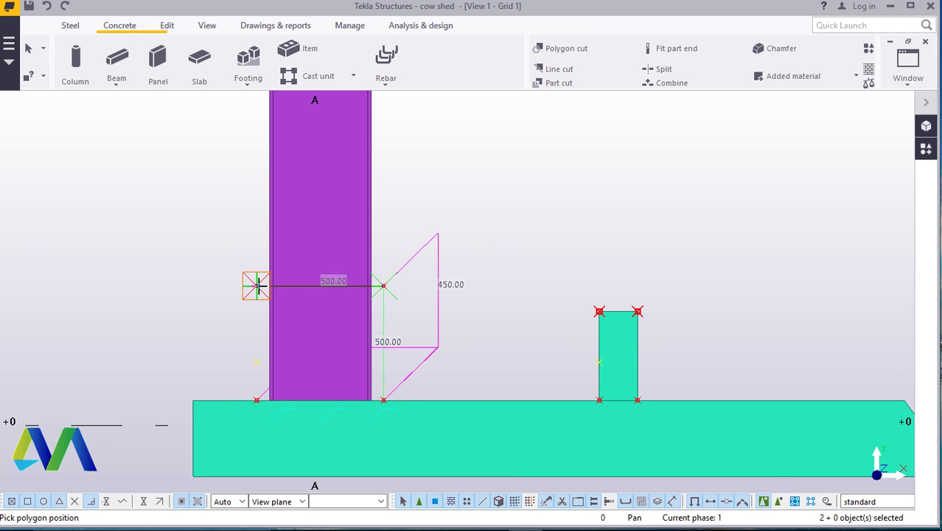
left_click(256, 285)
left_click(256, 399)
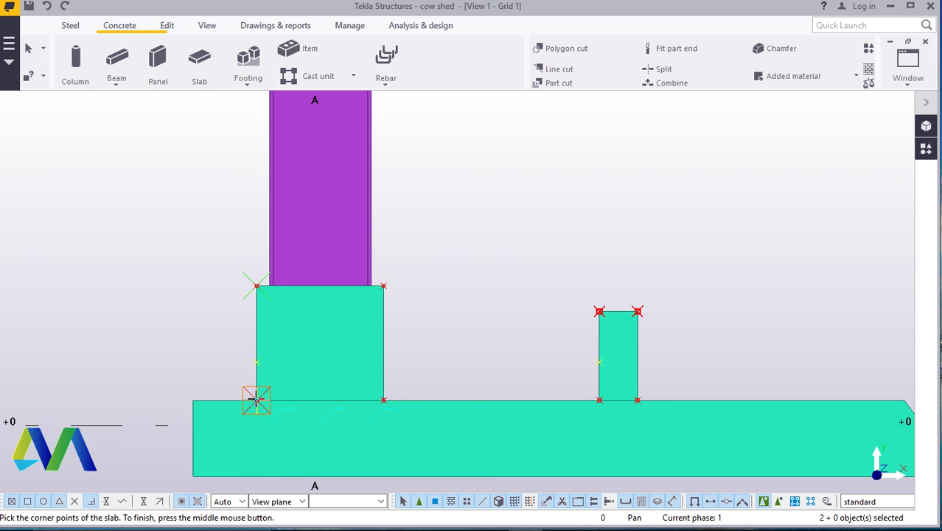
right_click(511, 216)
left_click(540, 228)
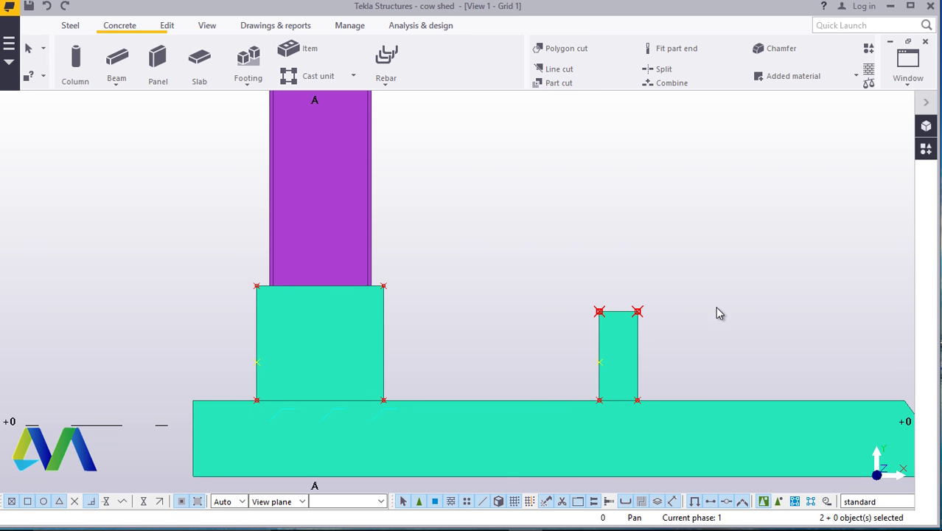
- Switch to View 3 - 3d and look over the column base and the two new slabs
left_click(908, 77)
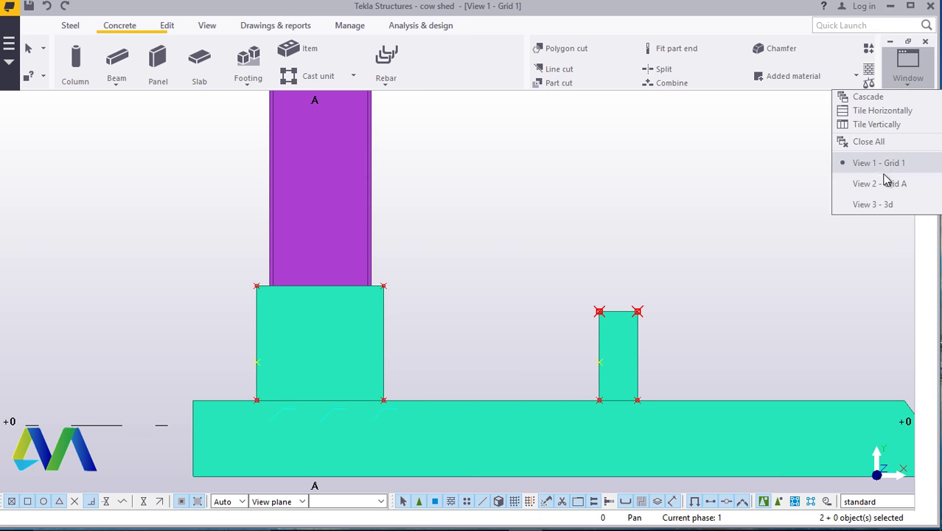
left_click(864, 204)
scroll(510, 221, "up", 6)
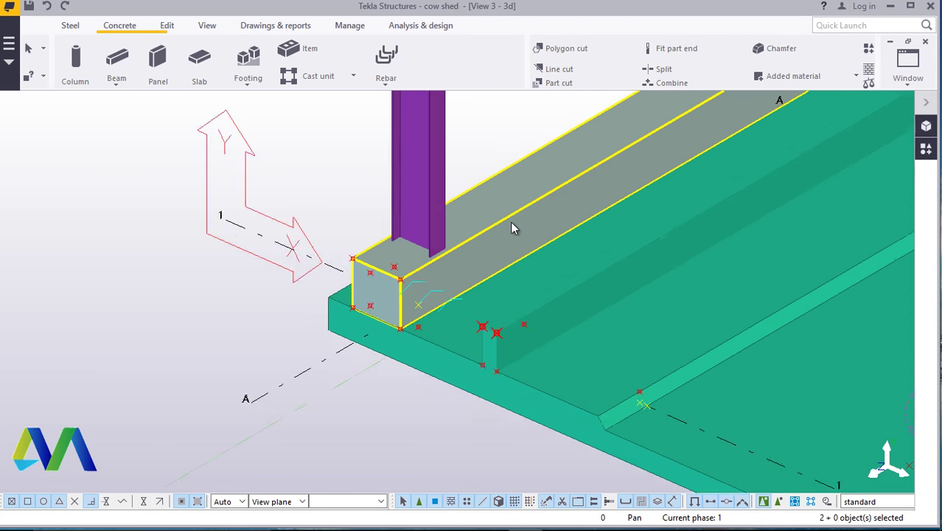
scroll(525, 240, "down", 5)
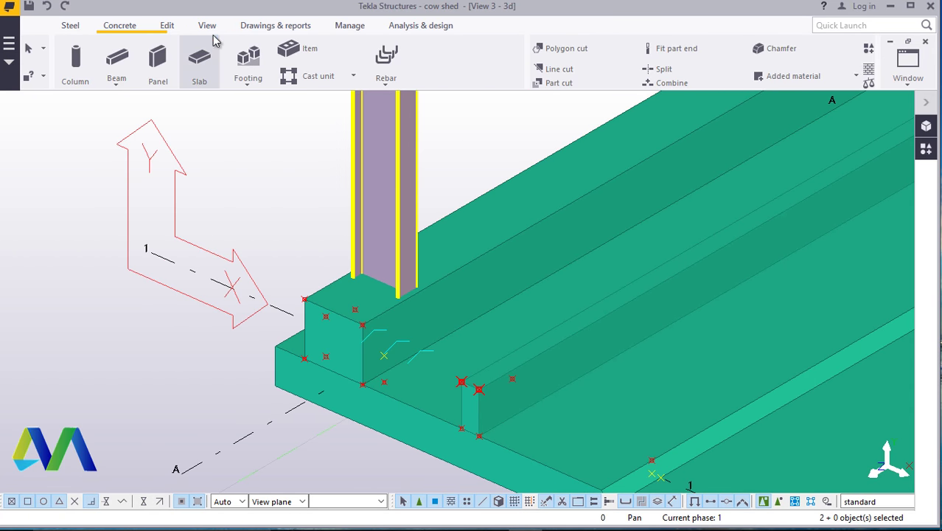
scroll(718, 234, "up", 5)
left_click(718, 234)
scroll(482, 310, "down", 4)
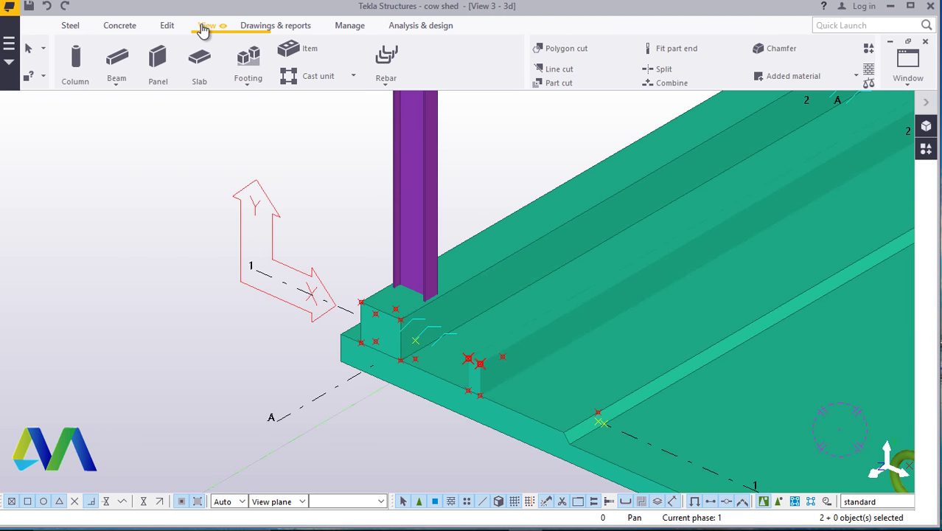
- Set the work plane to the horizontal XY plane in the 3D view
left_click(205, 26)
left_click(516, 69)
left_click(532, 88)
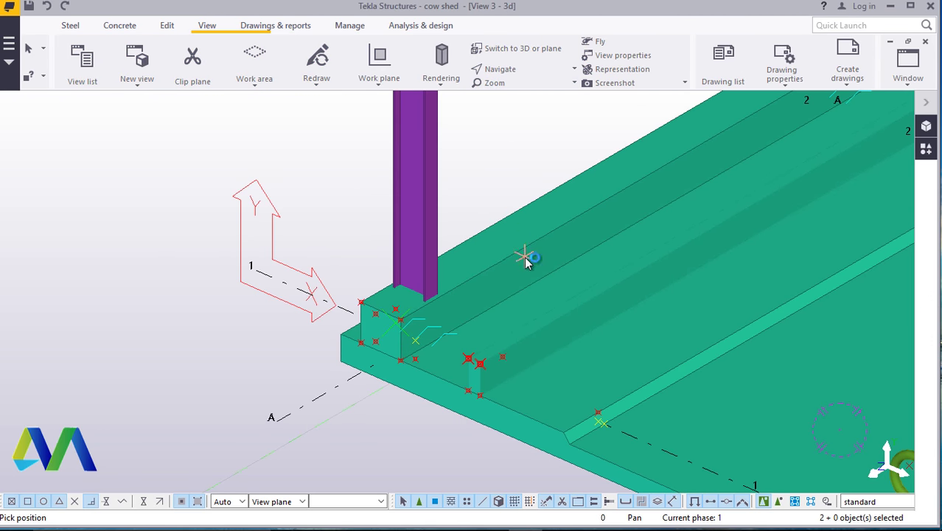
left_click_drag(535, 258, 387, 212)
right_click(385, 213)
left_click(442, 218)
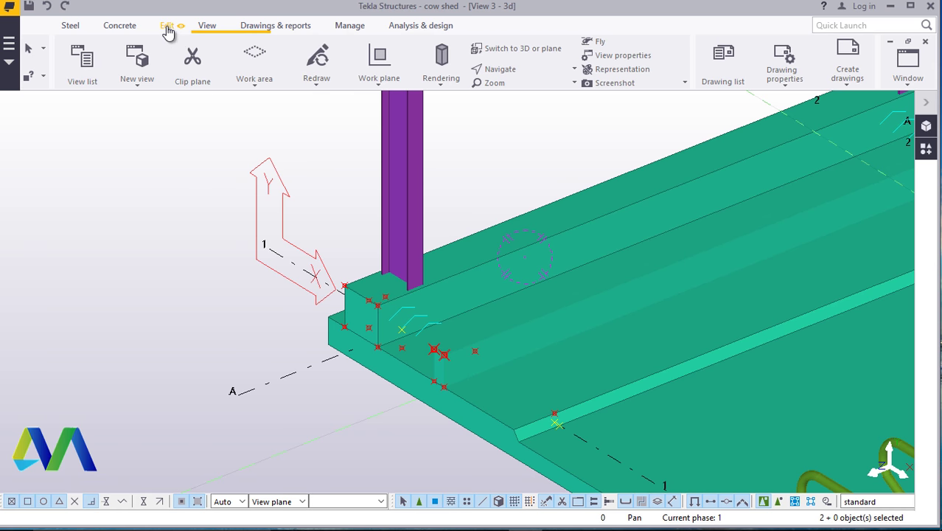
left_click(379, 79)
right_click(219, 254)
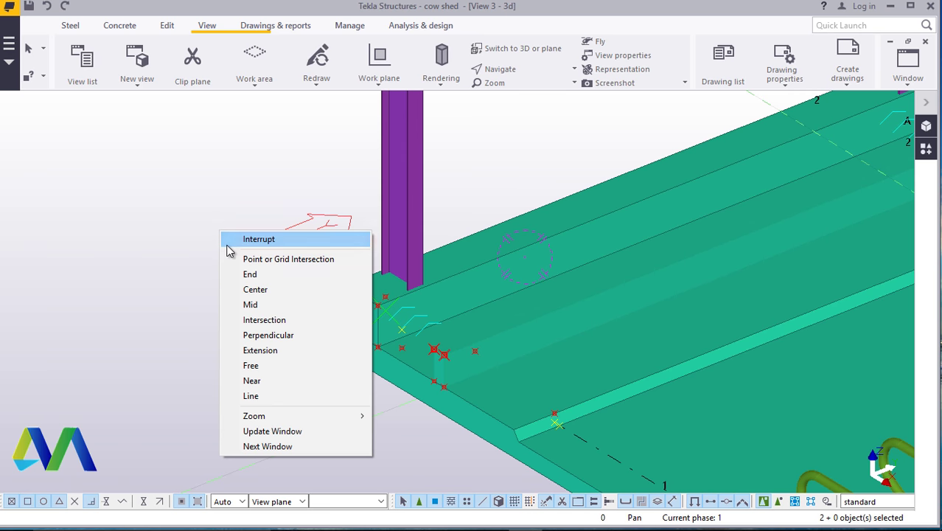
left_click(230, 242)
scroll(225, 315, "down", 5)
scroll(280, 317, "up", 3)
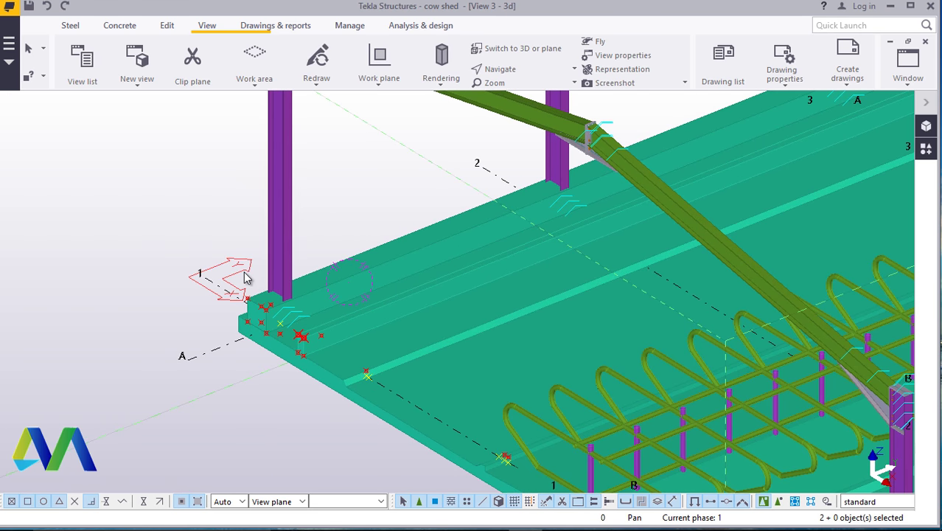
scroll(293, 329, "up", 2)
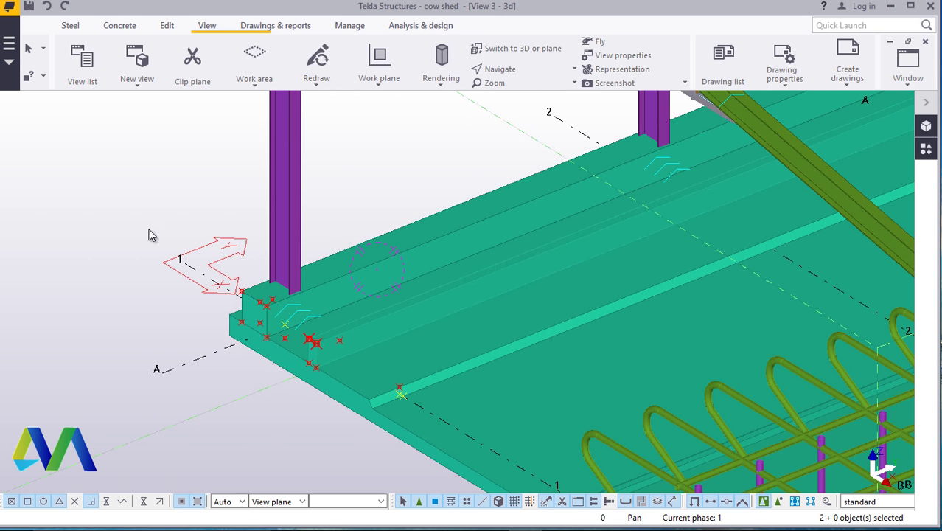
- Clear the leftover point markers from the 3D view
right_click(134, 194)
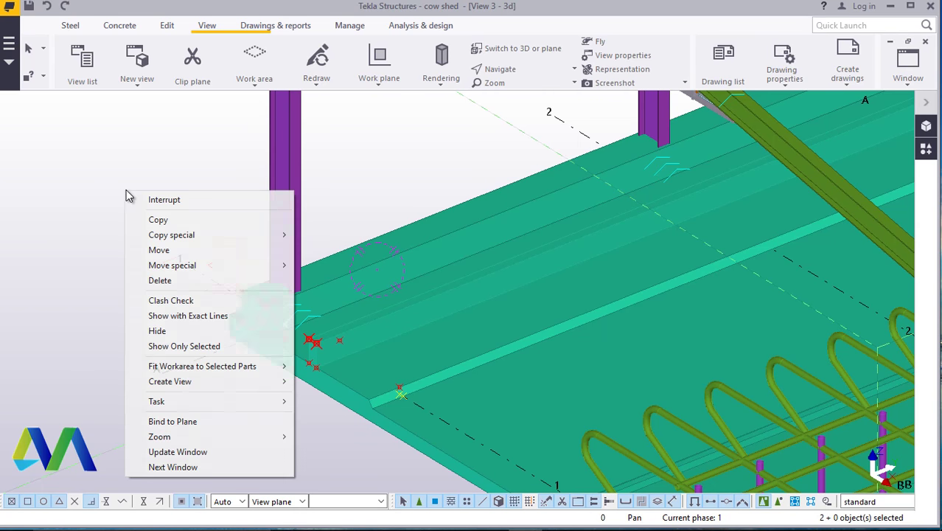
left_click(74, 178)
right_click(74, 179)
left_click(132, 254)
- Examine the narrow upright slab and its end near grid A in the 3D view
scroll(286, 314, "up", 3)
scroll(392, 364, "down", 1)
scroll(383, 369, "up", 1)
scroll(365, 366, "down", 2)
scroll(383, 354, "up", 2)
scroll(380, 365, "down", 2)
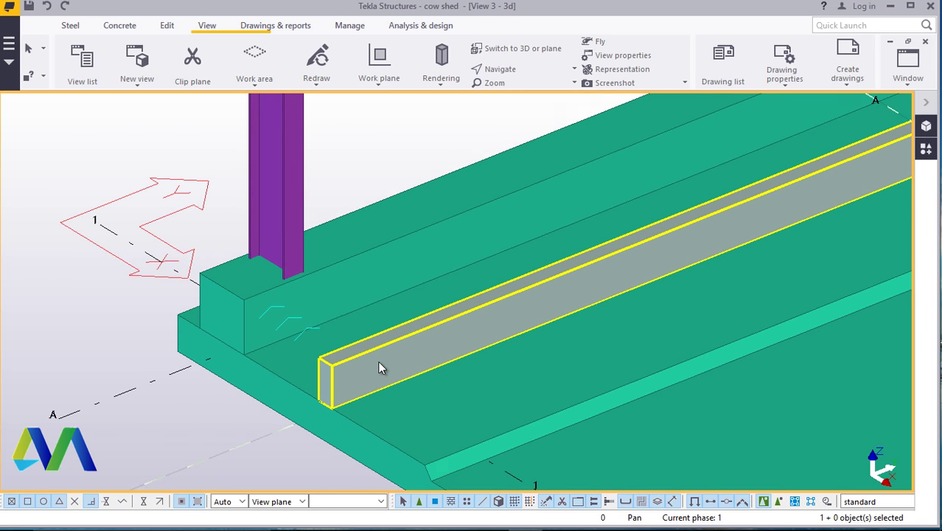
scroll(362, 347, "up", 1)
scroll(361, 362, "down", 1)
scroll(381, 356, "down", 6)
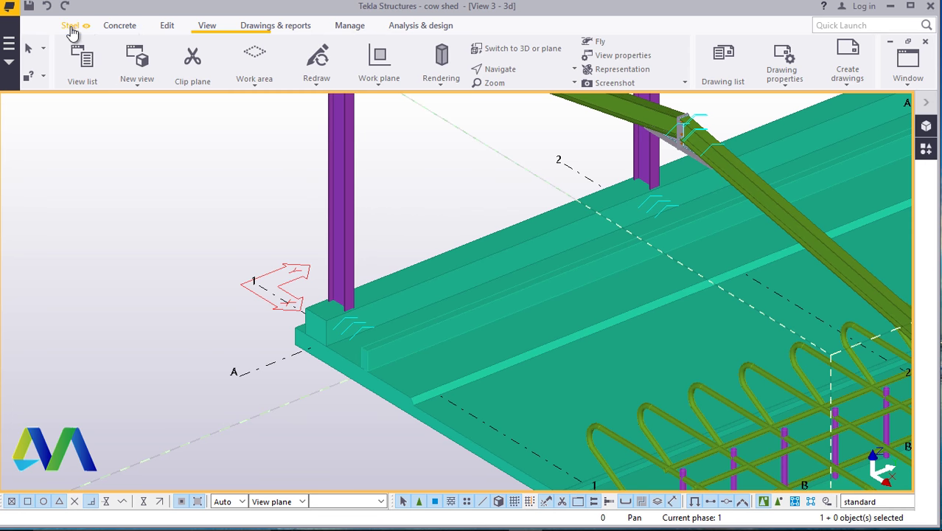
- Place a steel column at the middle of the narrow slab's top end edge
left_click(71, 33)
scroll(431, 337, "up", 3)
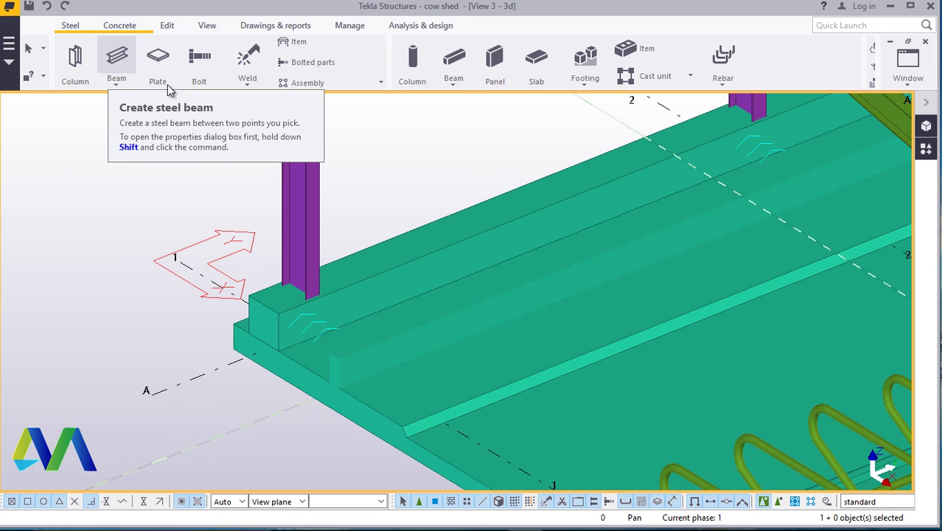
scroll(442, 314, "up", 3)
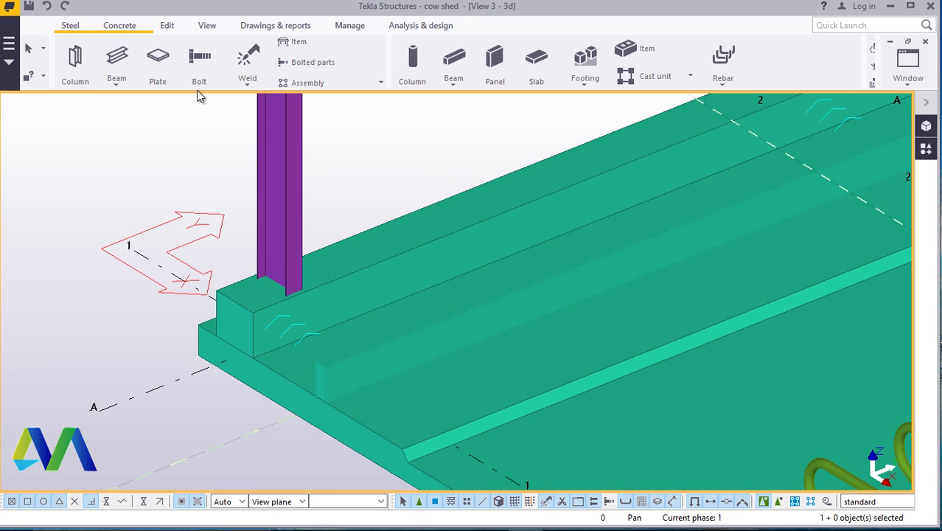
left_click(75, 81)
scroll(327, 366, "up", 6)
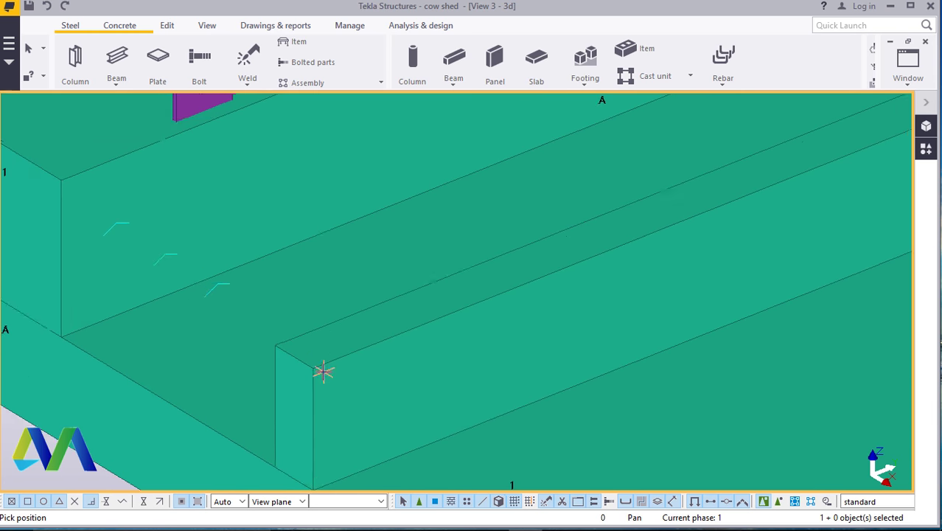
left_click(291, 357)
right_click(361, 298)
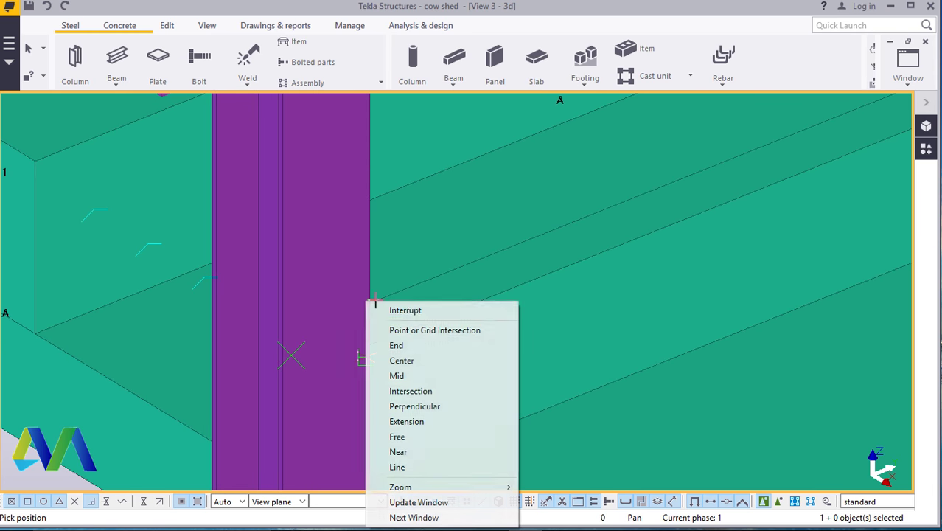
left_click(387, 309)
- Set the new steel column's bottom level to 300 and apply the change to it
double_click(311, 186)
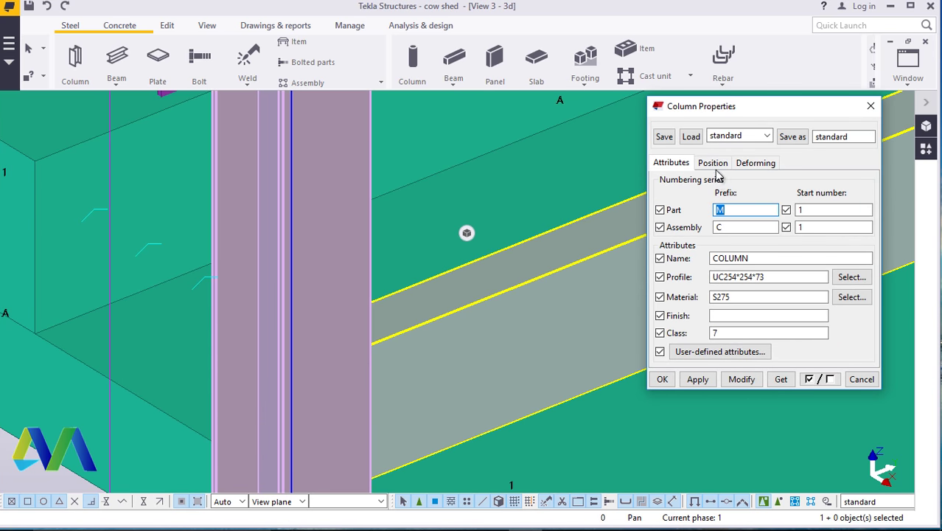
left_click(712, 163)
left_click_drag(756, 293, 717, 304)
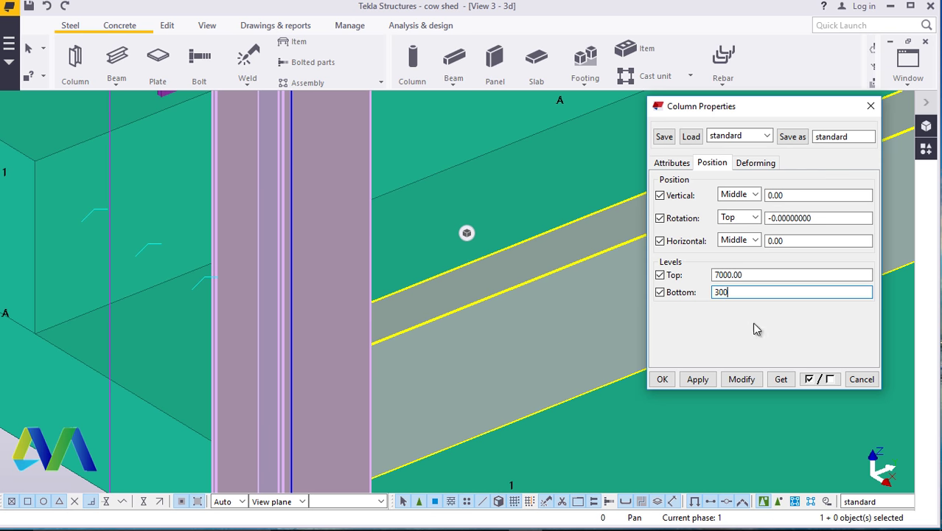
left_click(741, 379)
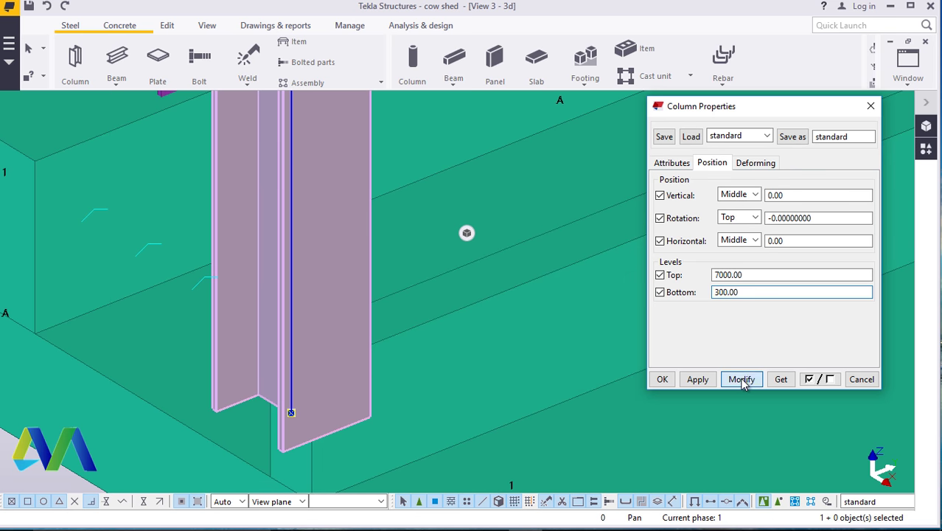
- Try the column's horizontal position at Left, restore it to Middle, and try its vertical position at Down
left_click(756, 240)
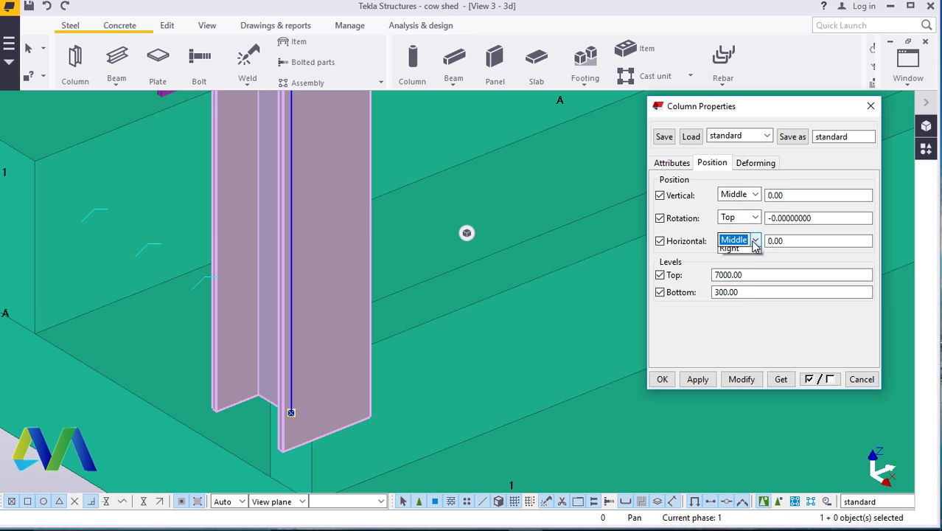
left_click(740, 266)
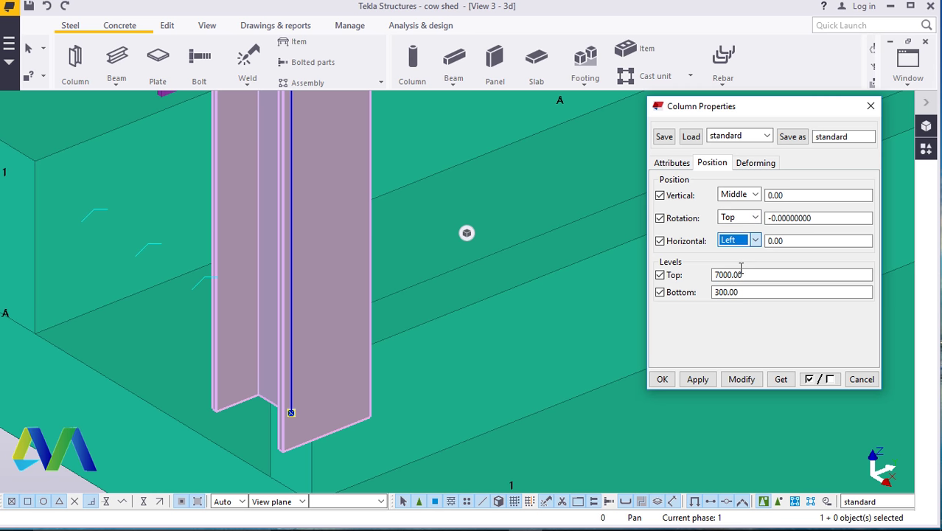
left_click(743, 380)
left_click(749, 241)
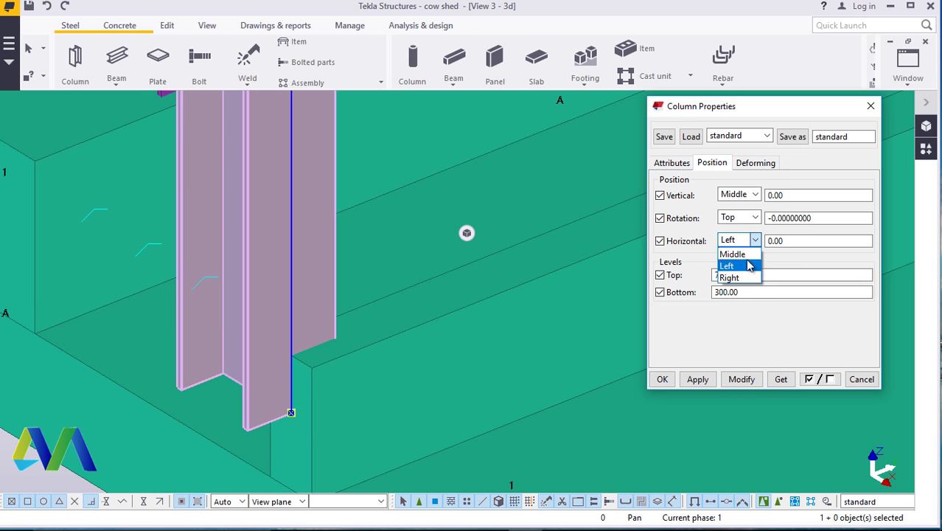
left_click(746, 255)
left_click(744, 379)
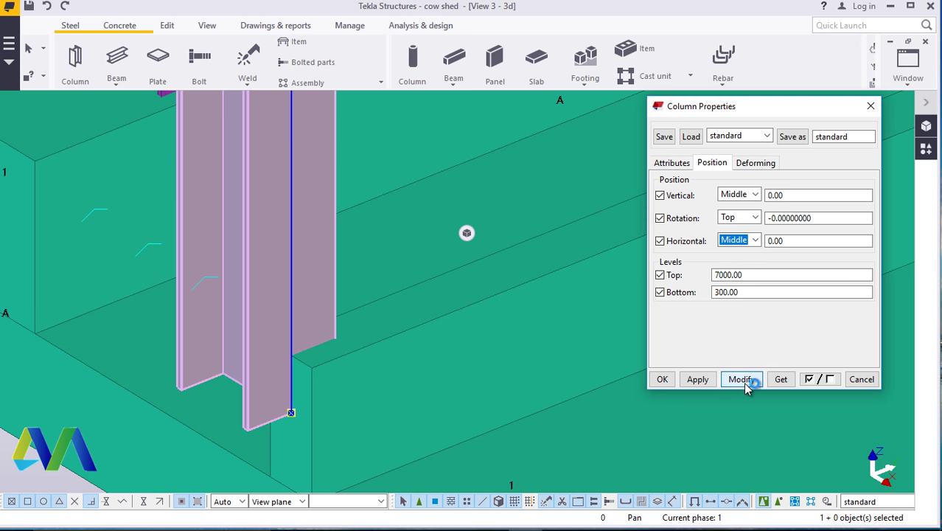
left_click(753, 196)
left_click(731, 217)
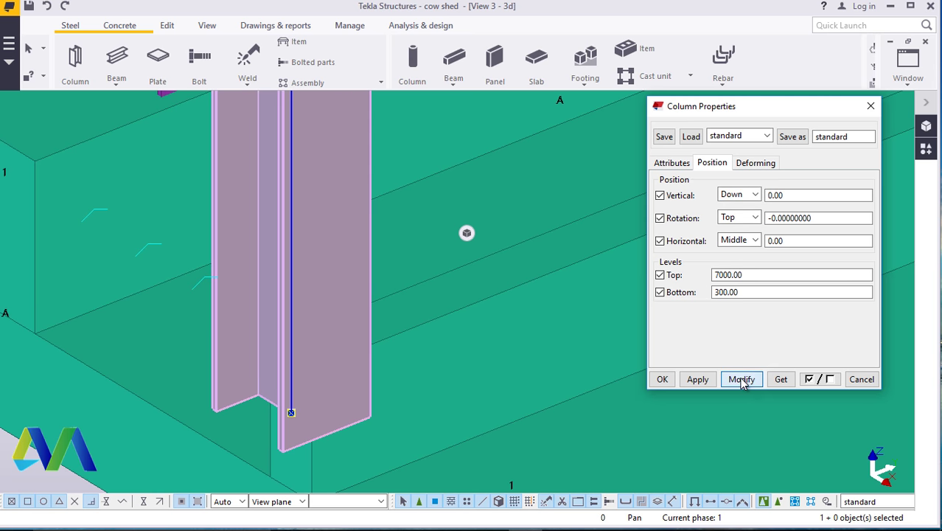
left_click(741, 378)
- Set the column's vertical position to Up and apply the change to it
left_click(755, 194)
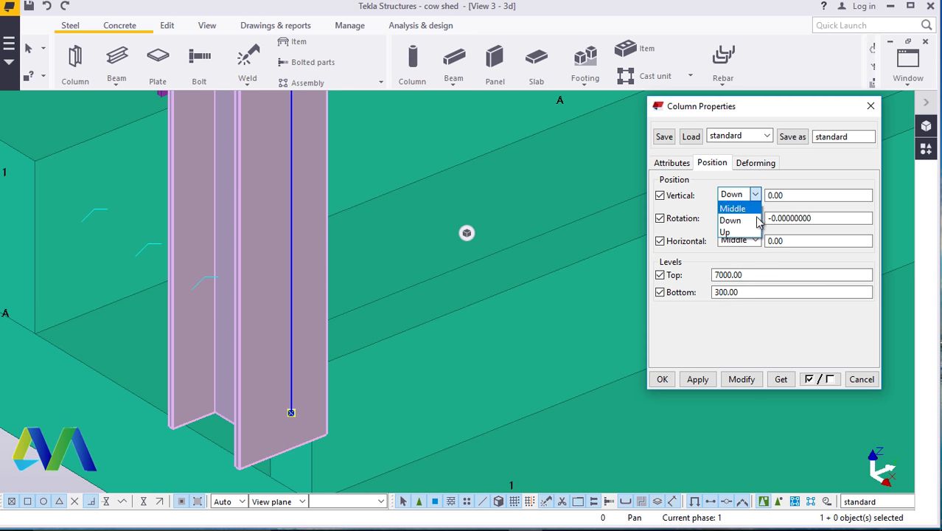
left_click(745, 232)
left_click(740, 379)
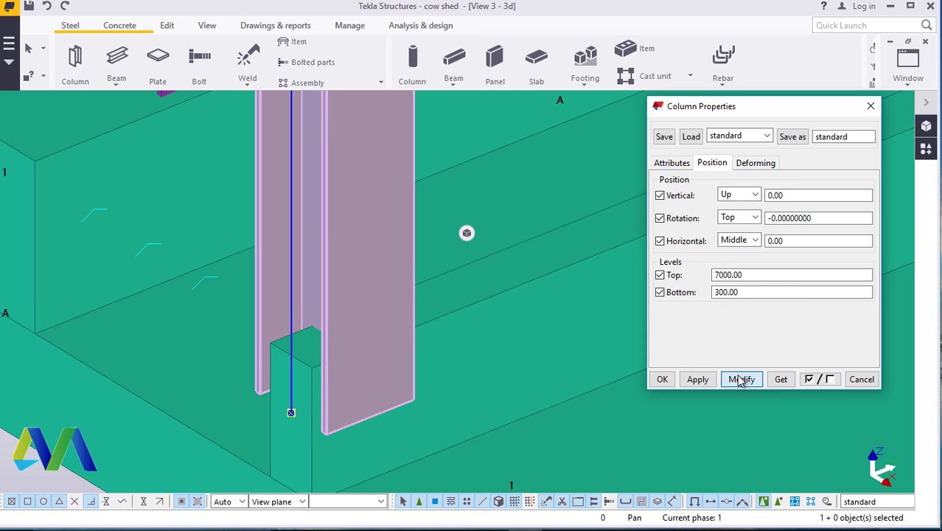
- Change the column's profile to the circular hollow section CF-CHS76.1*6.0 from the profile catalogue and apply it
left_click(670, 163)
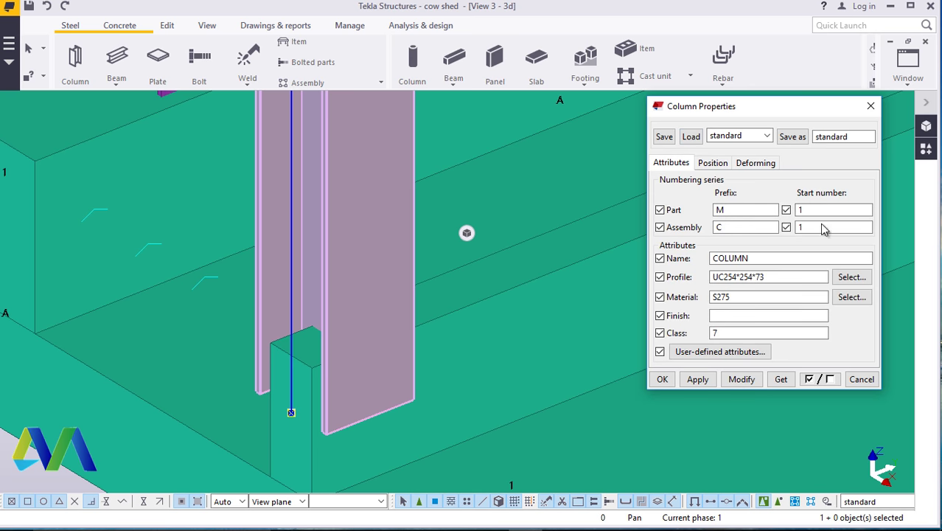
left_click(847, 278)
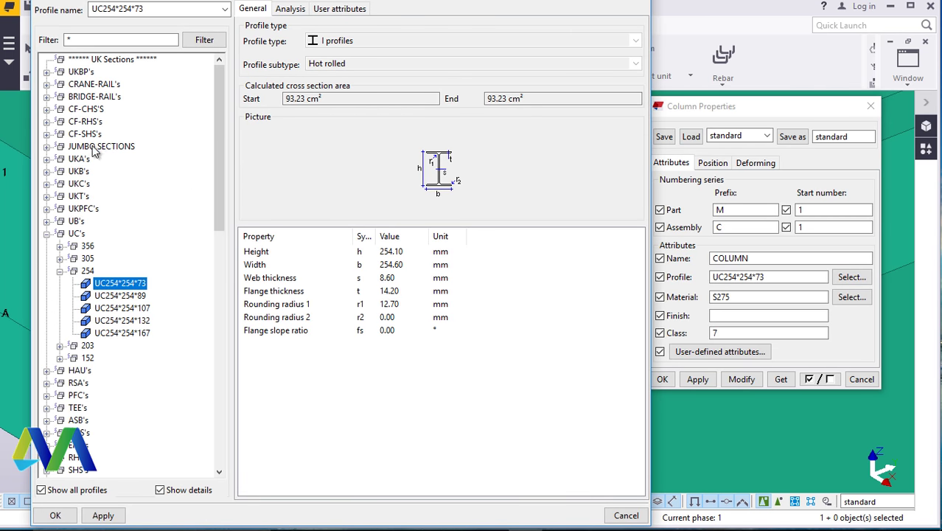
left_click(46, 109)
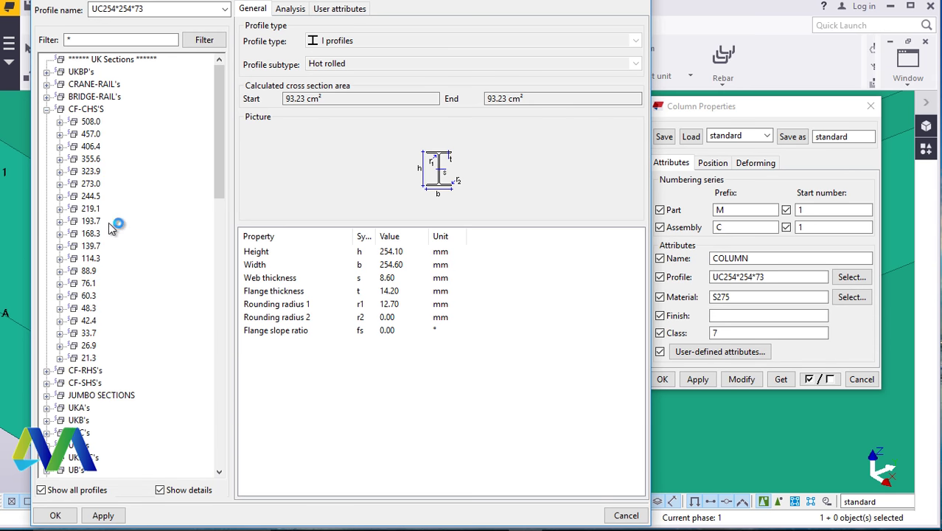
left_click(61, 271)
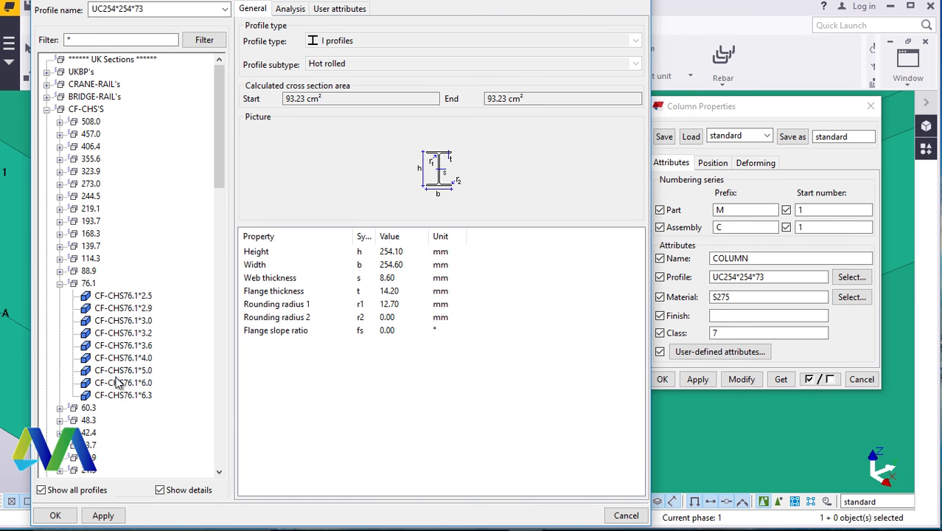
left_click(140, 384)
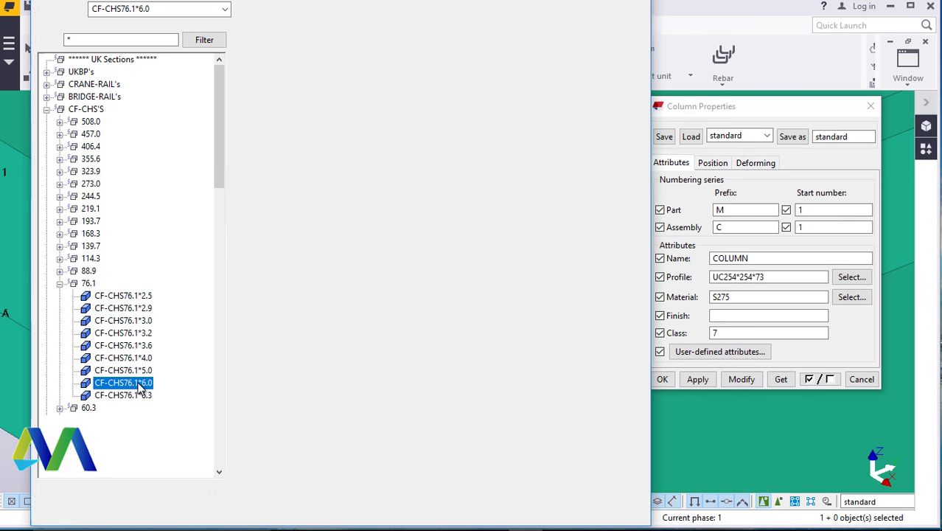
left_click(64, 517)
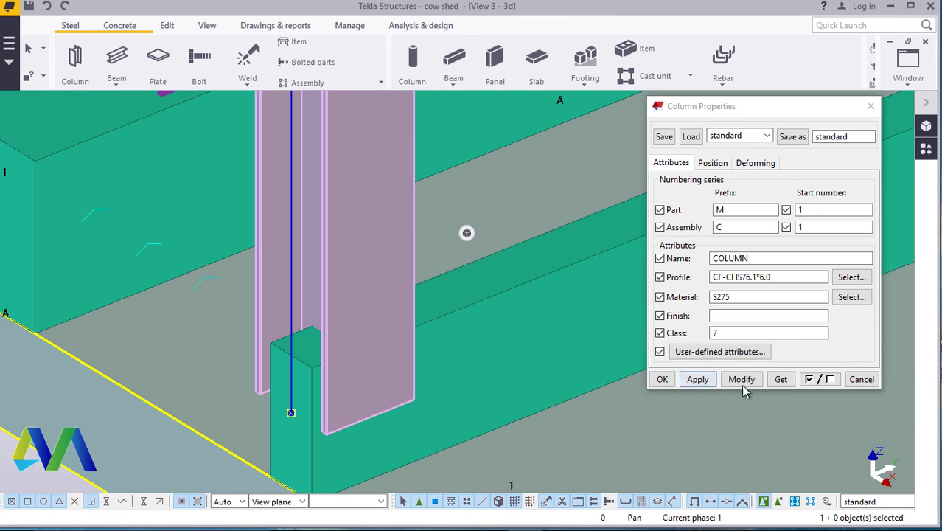
left_click(742, 381)
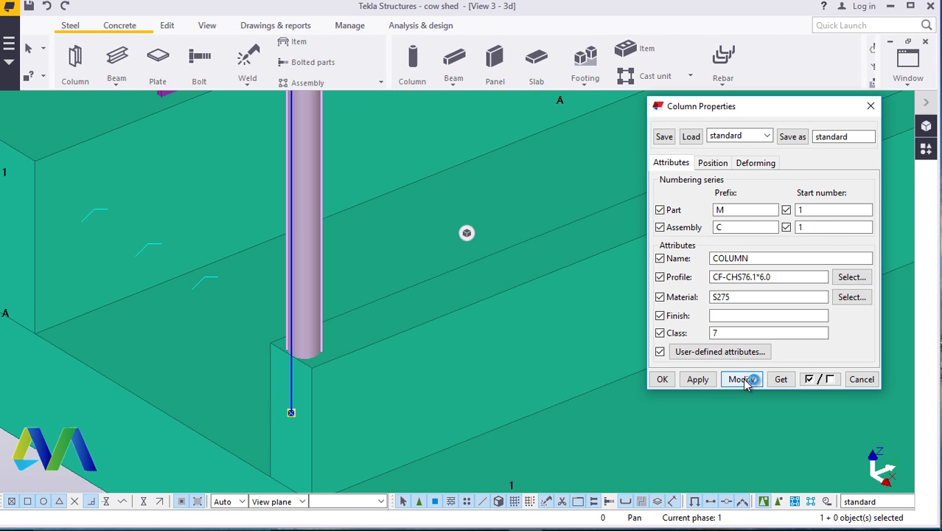
- Set the tube column's top level to 1200, apply the change to it and clear the selection
left_click(725, 164)
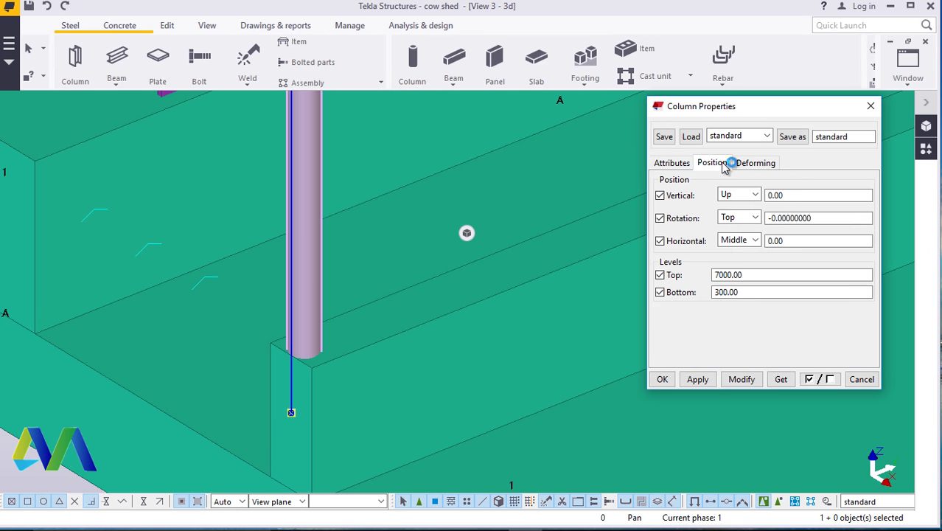
left_click_drag(742, 274, 714, 274)
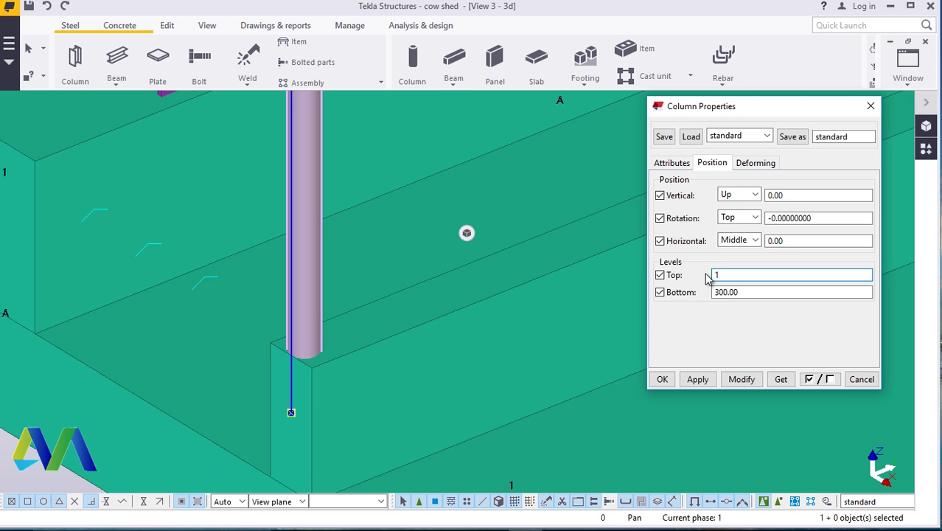
type("1200")
left_click(740, 379)
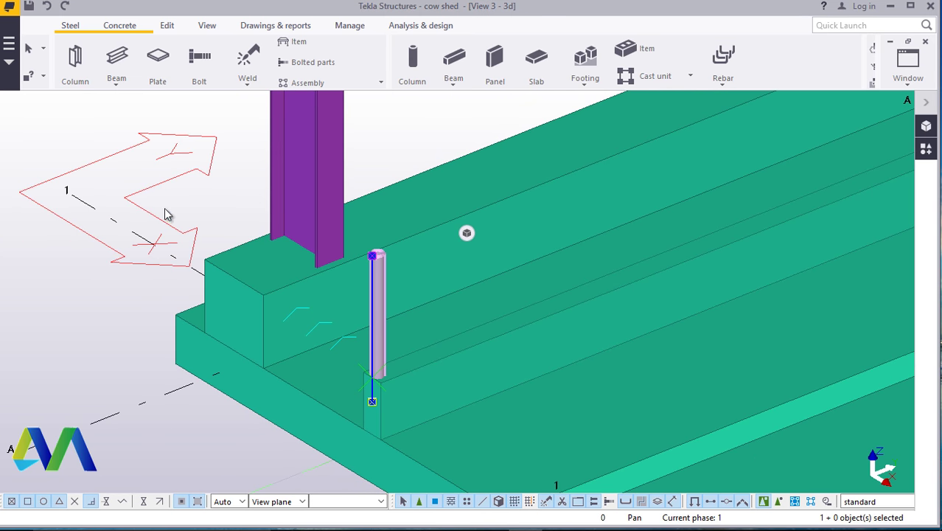
left_click(163, 212)
- Copy the short tube column linearly along the narrow slab with dY 600 and 50 copies
scroll(373, 258, "up", 6)
scroll(107, 284, "down", 4)
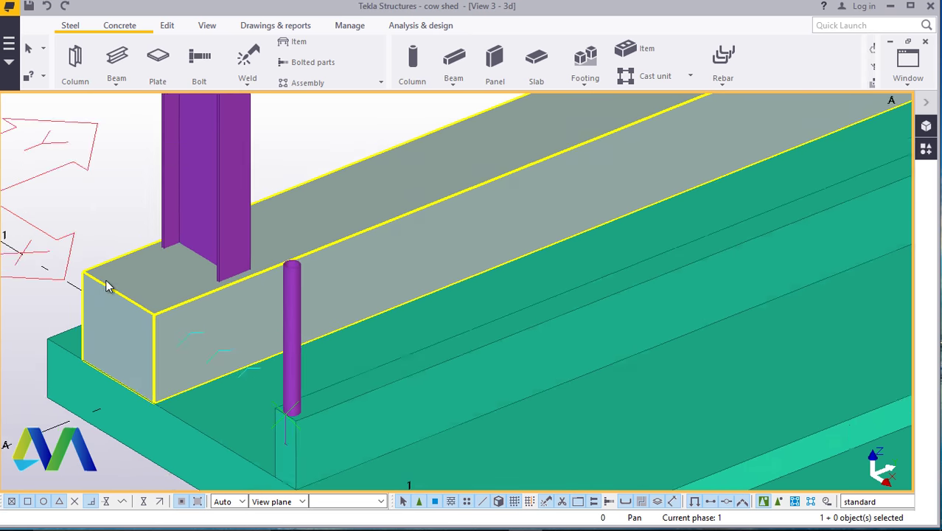
scroll(293, 398, "up", 3)
scroll(302, 431, "up", 3)
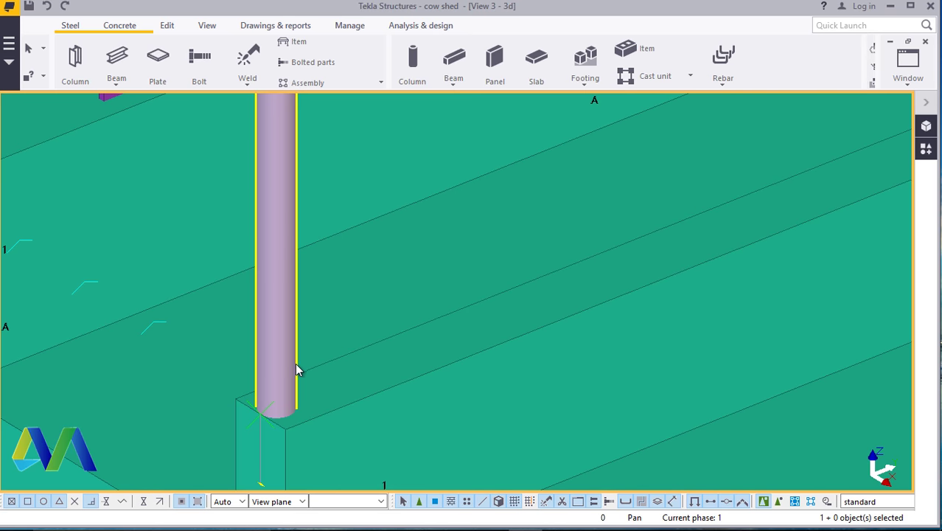
scroll(285, 341, "down", 2)
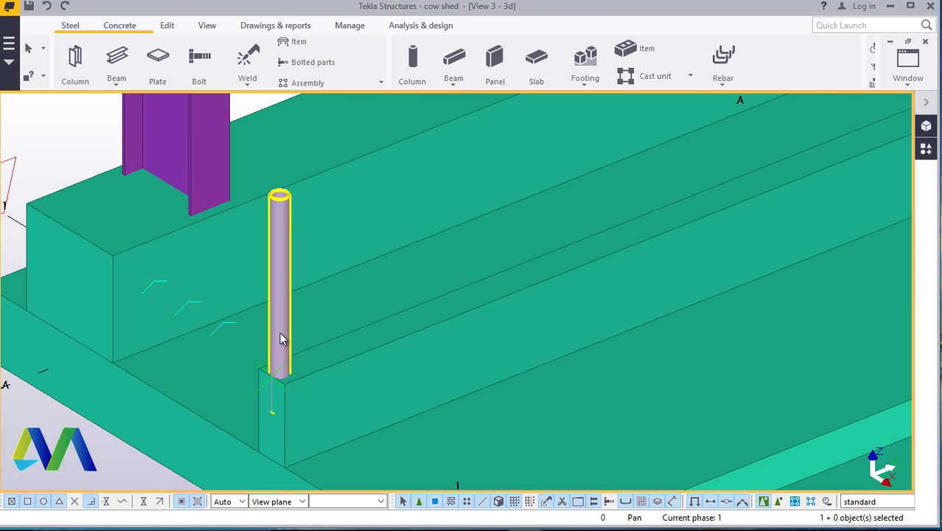
left_click(281, 314)
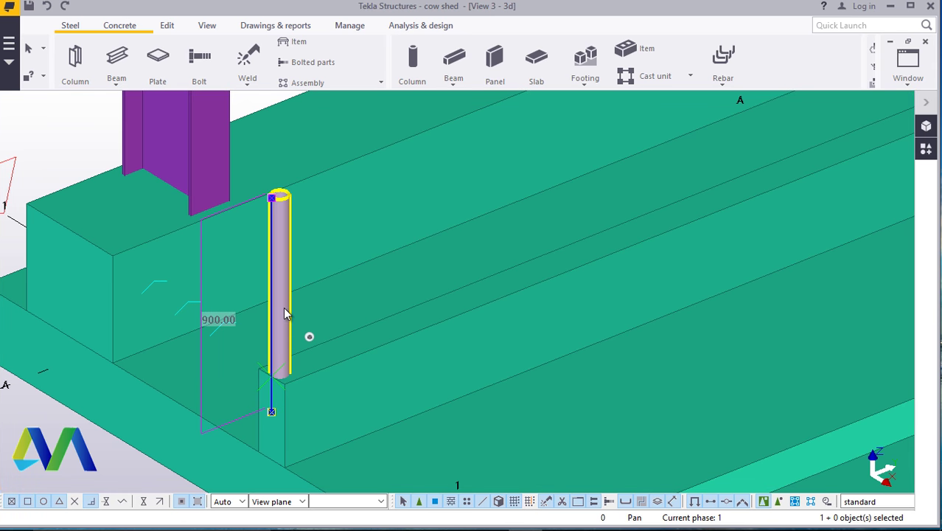
scroll(294, 314, "down", 4)
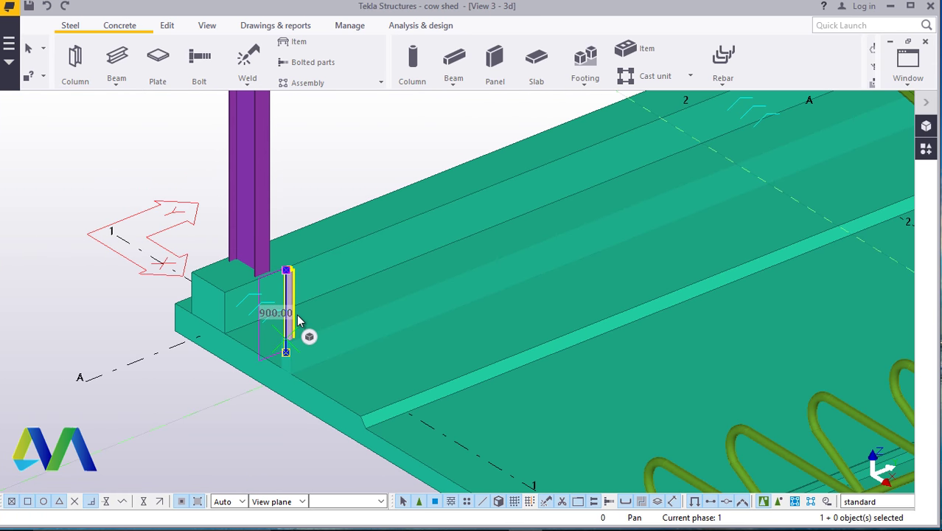
scroll(320, 235, "up", 2)
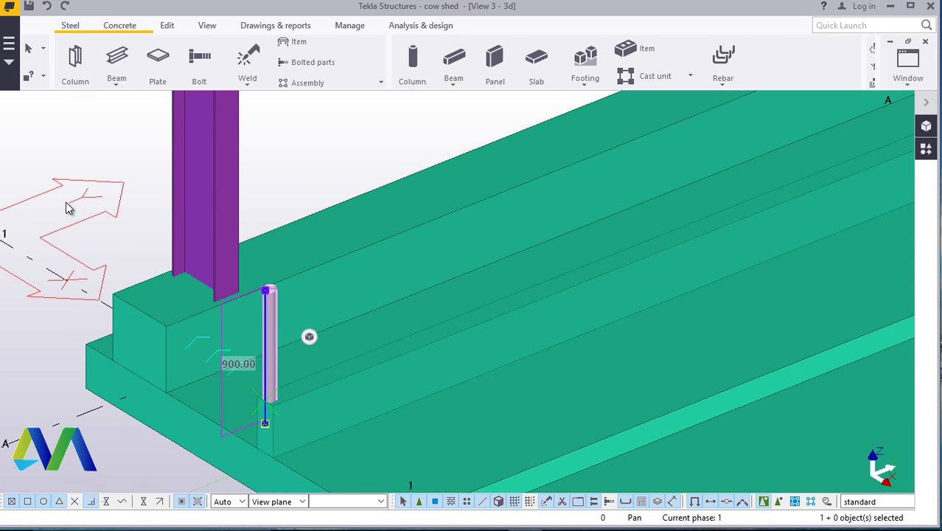
middle_click_drag(87, 247, 87, 217, "ctrl")
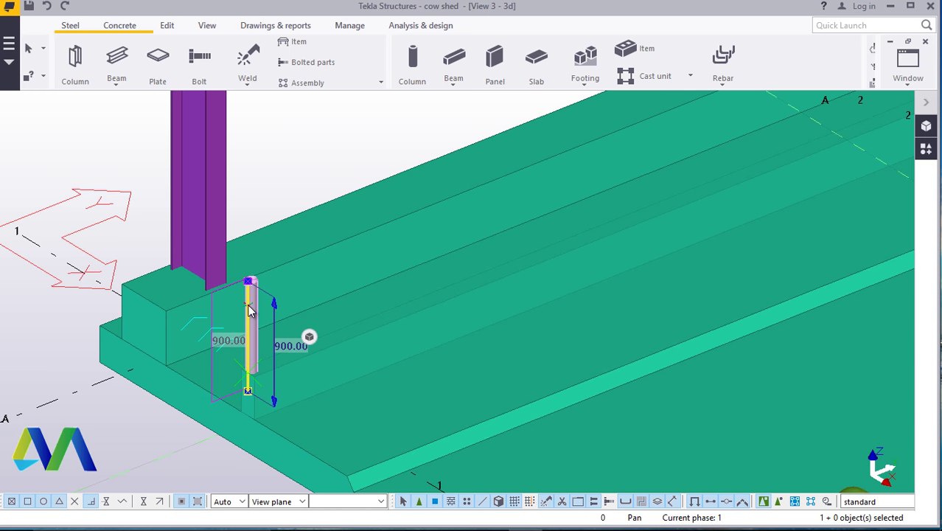
right_click(52, 140)
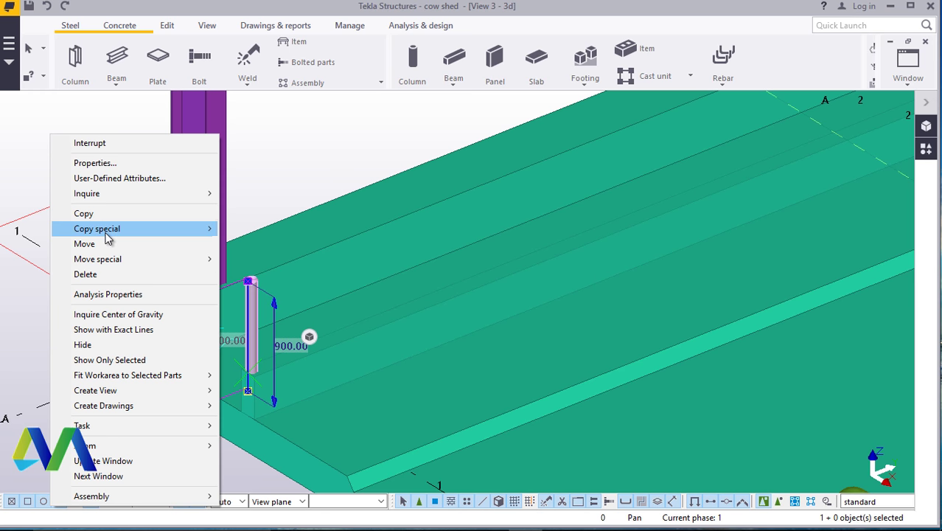
mouse_move(106, 236)
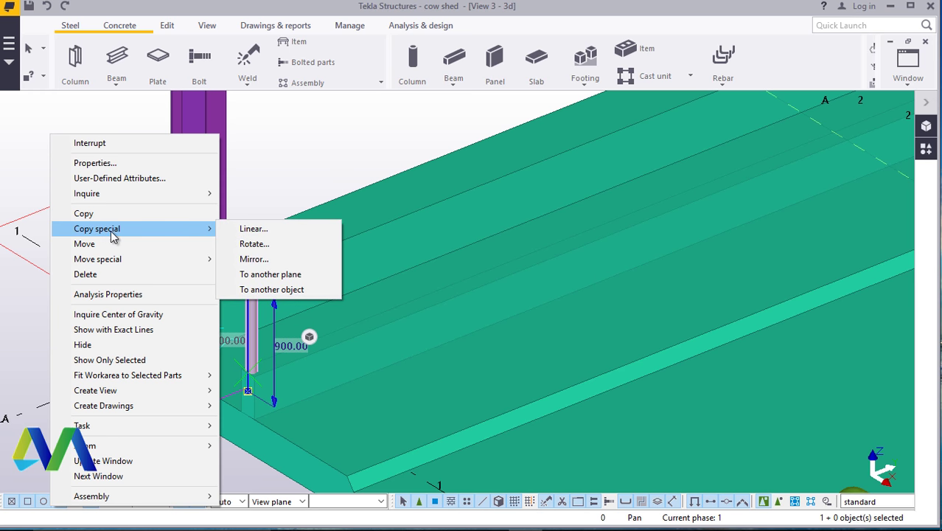
left_click(251, 228)
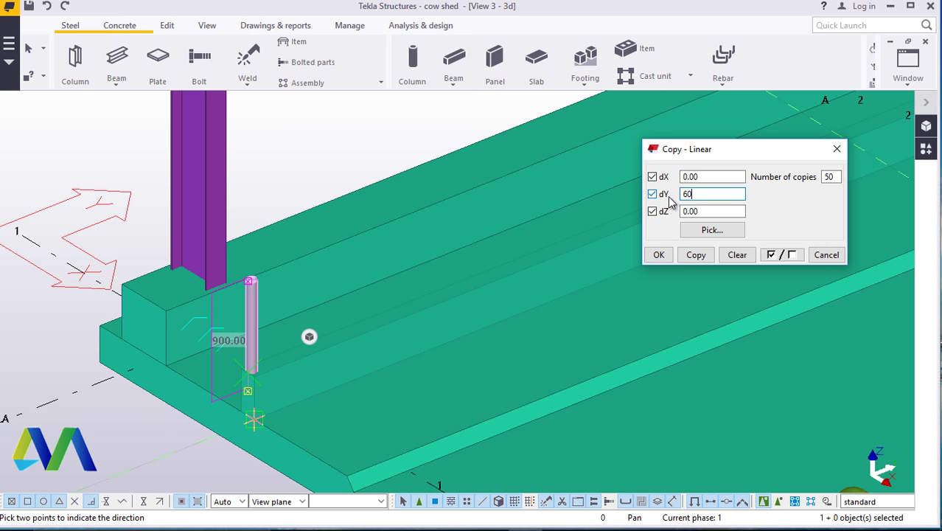
left_click(694, 255)
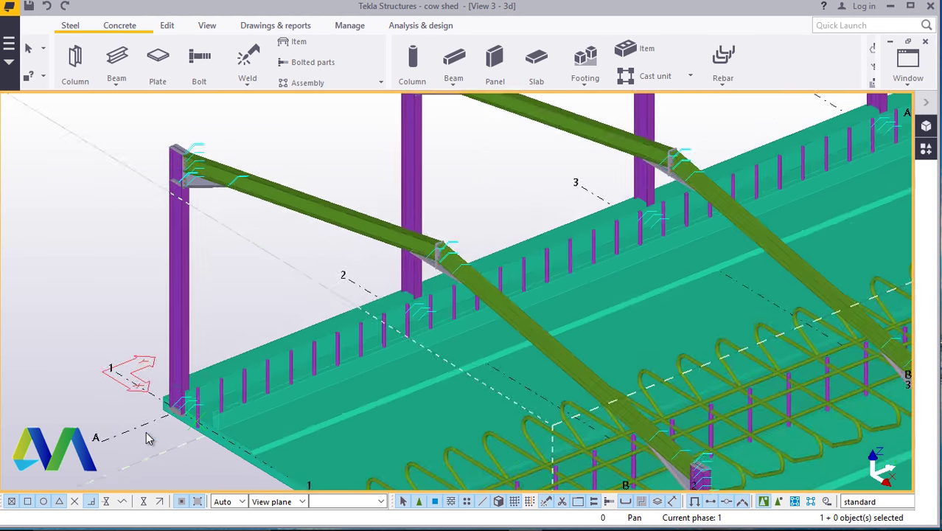
- Examine the row of copied tube posts along the narrow slab, especially the first posts at the grid A and 1 corner, from several angles
scroll(180, 405, "up", 5)
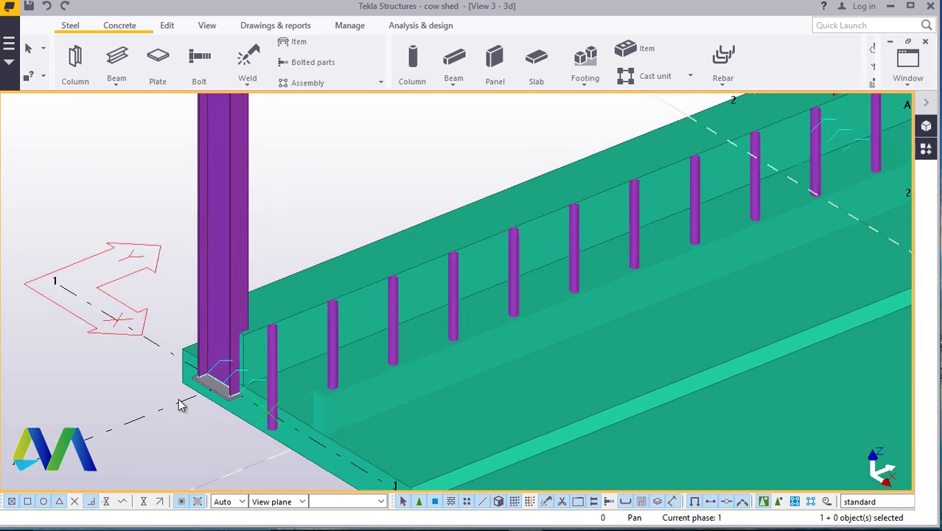
scroll(280, 332, "down", 3)
scroll(343, 417, "up", 3)
scroll(357, 368, "down", 1)
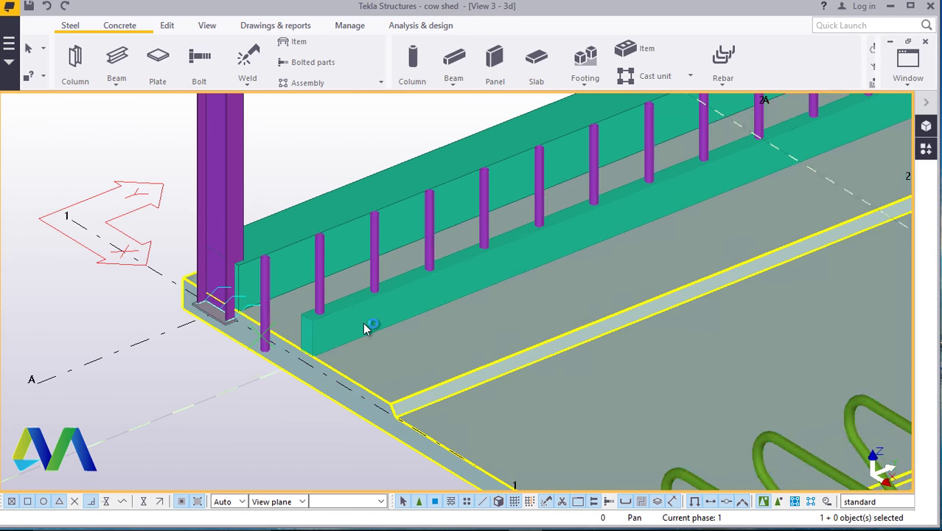
scroll(177, 305, "up", 6)
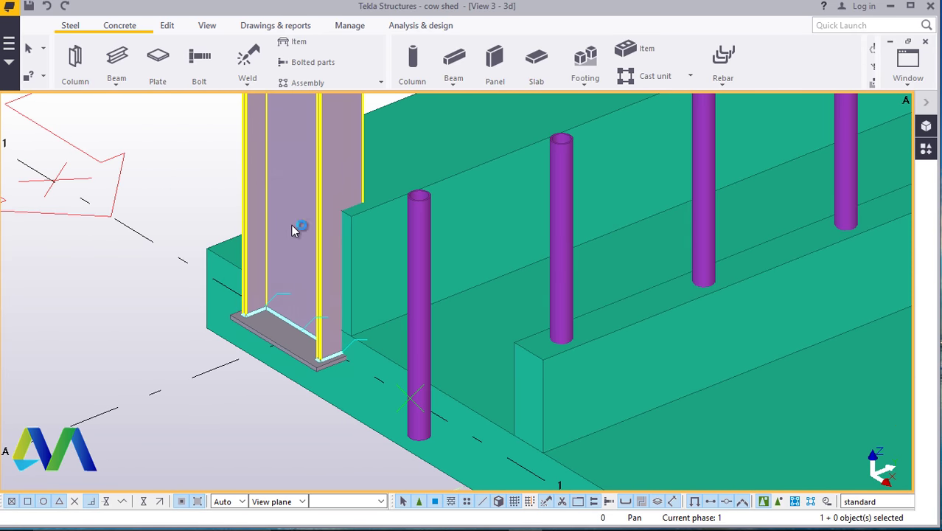
scroll(295, 225, "up", 2)
scroll(322, 228, "down", 3)
scroll(320, 276, "up", 2)
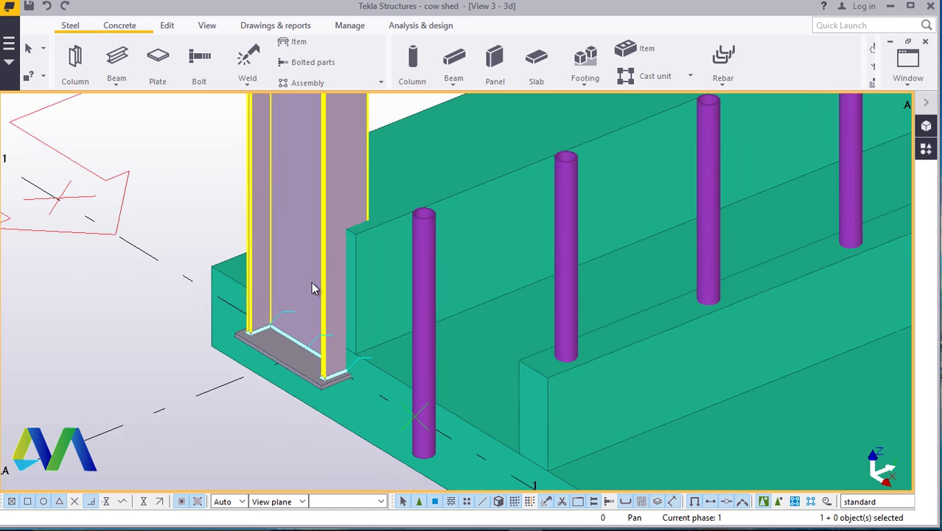
scroll(312, 283, "down", 8)
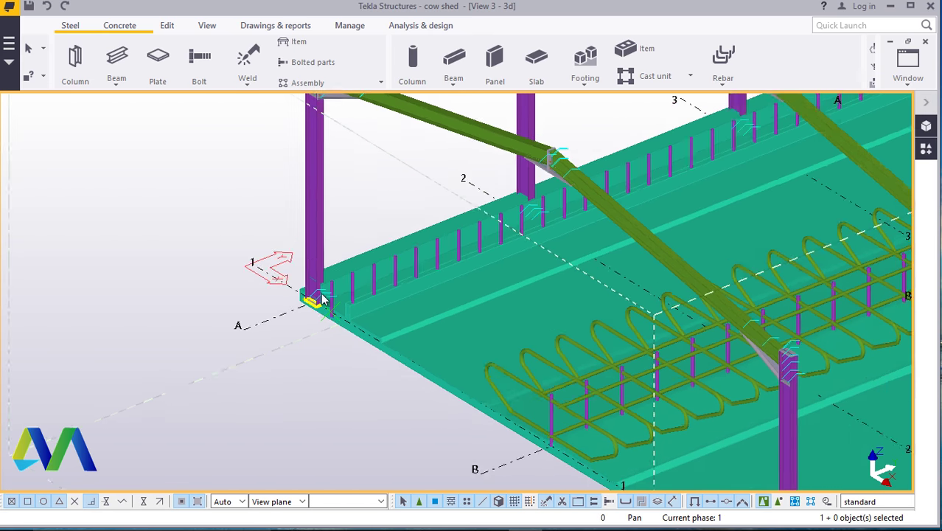
left_click(209, 28)
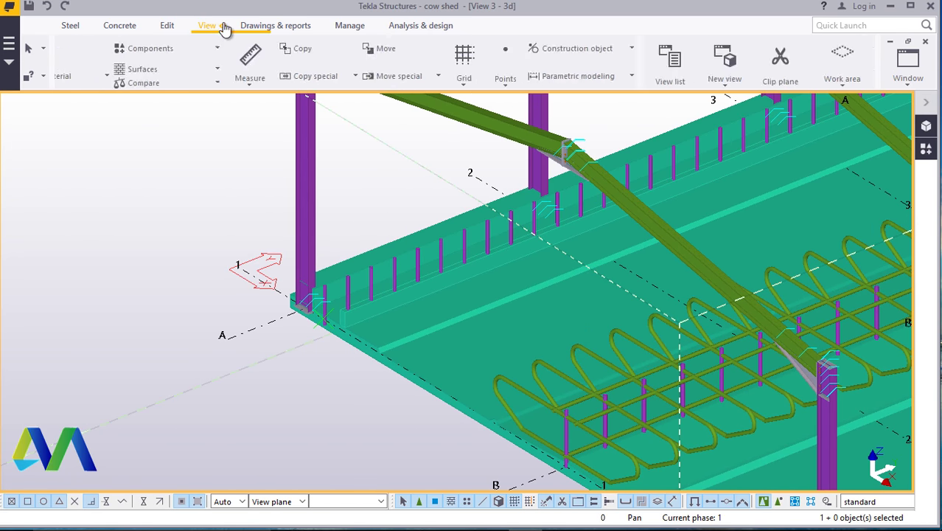
left_click(514, 70)
left_click(483, 142)
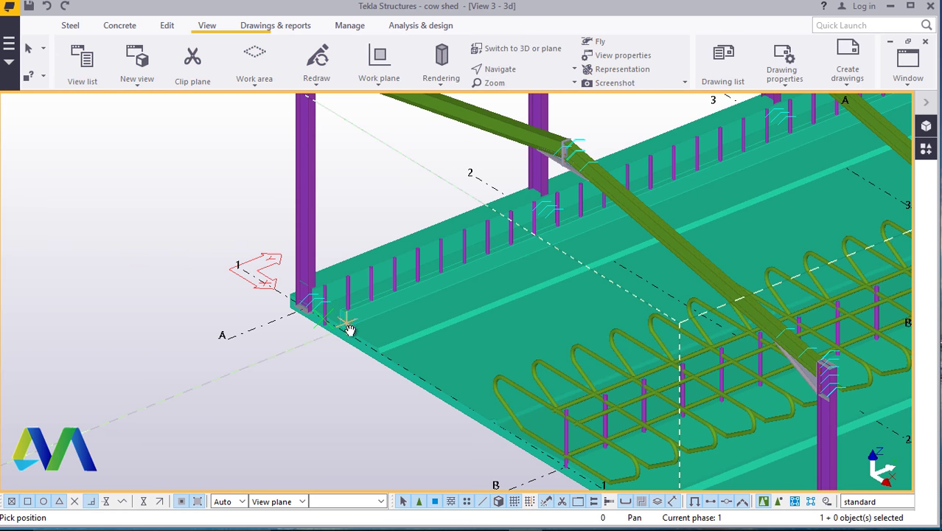
middle_click_drag(350, 329, 316, 297, "ctrl")
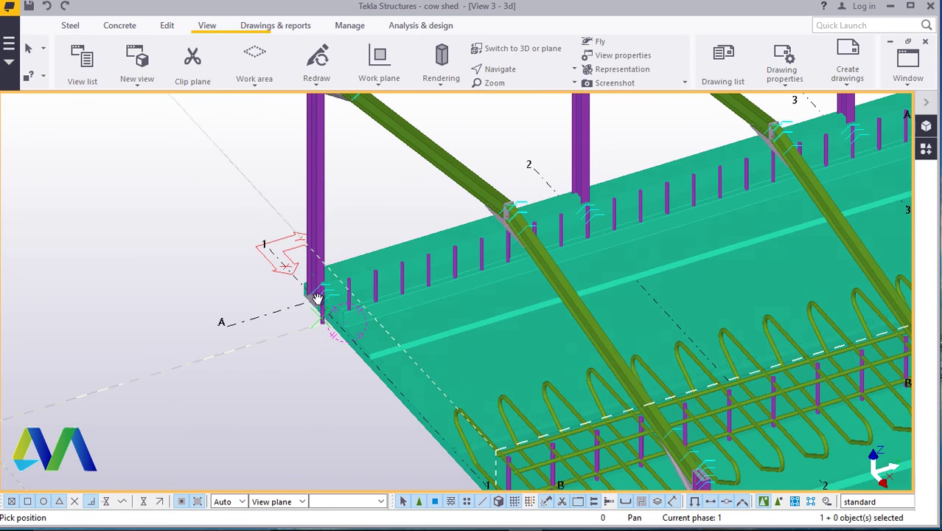
scroll(316, 298, "up", 5)
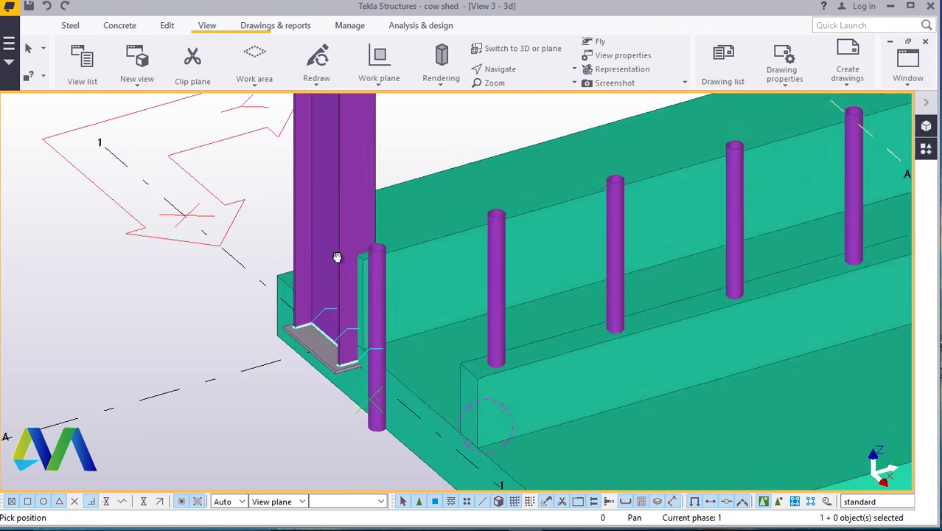
middle_click_drag(336, 257, 426, 370, "ctrl")
right_click(112, 167)
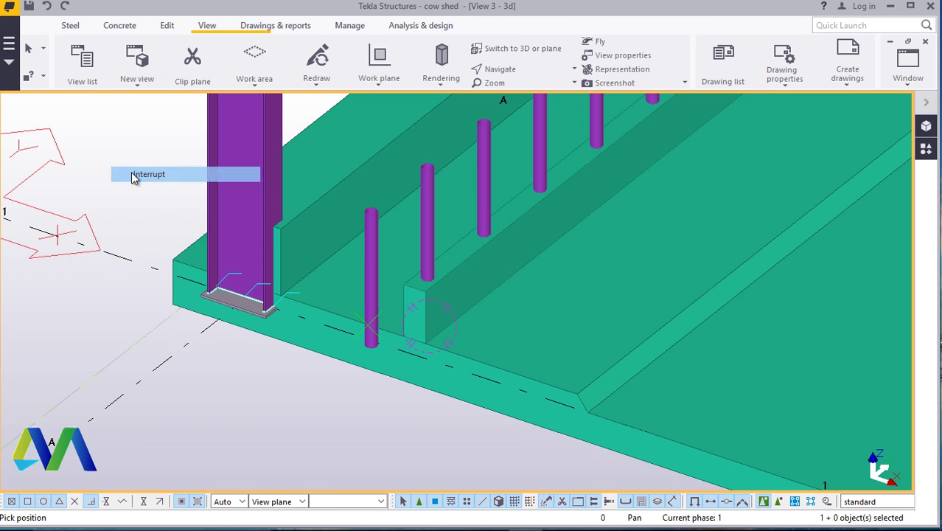
left_click(140, 174)
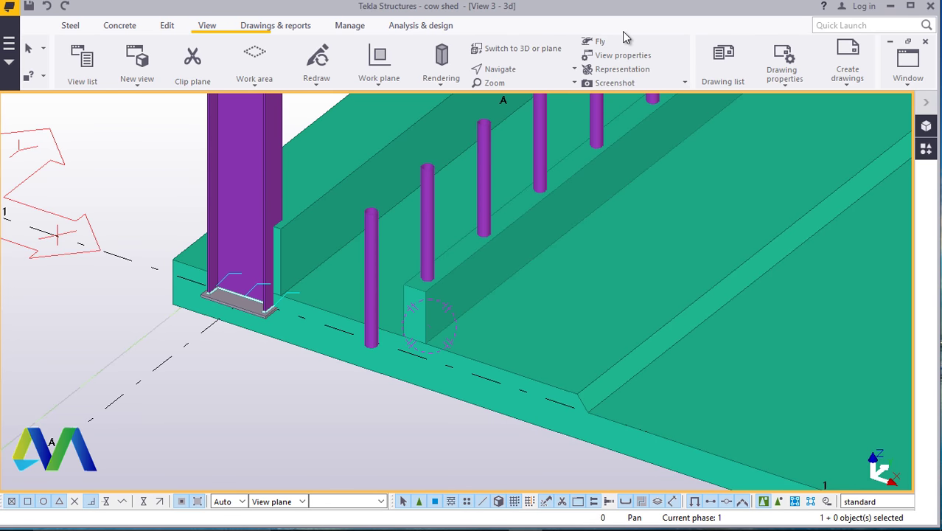
left_click(166, 25)
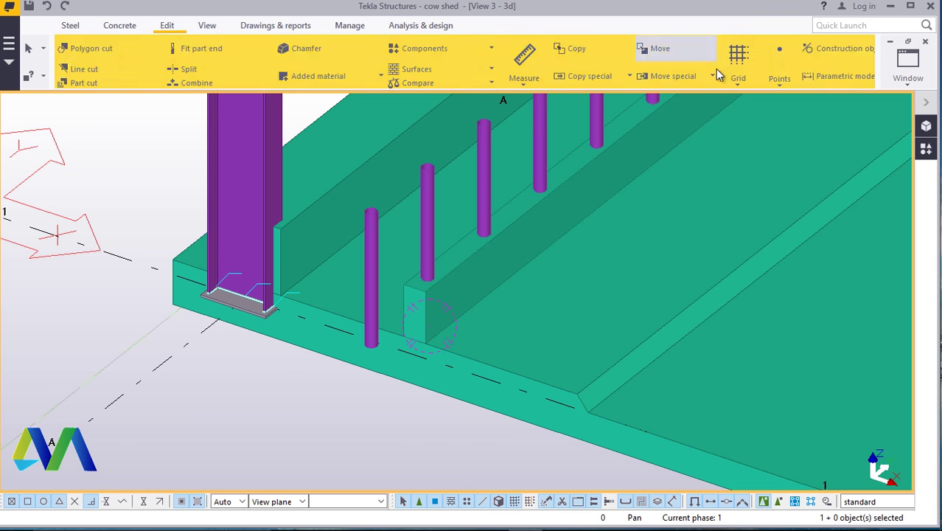
left_click(771, 86)
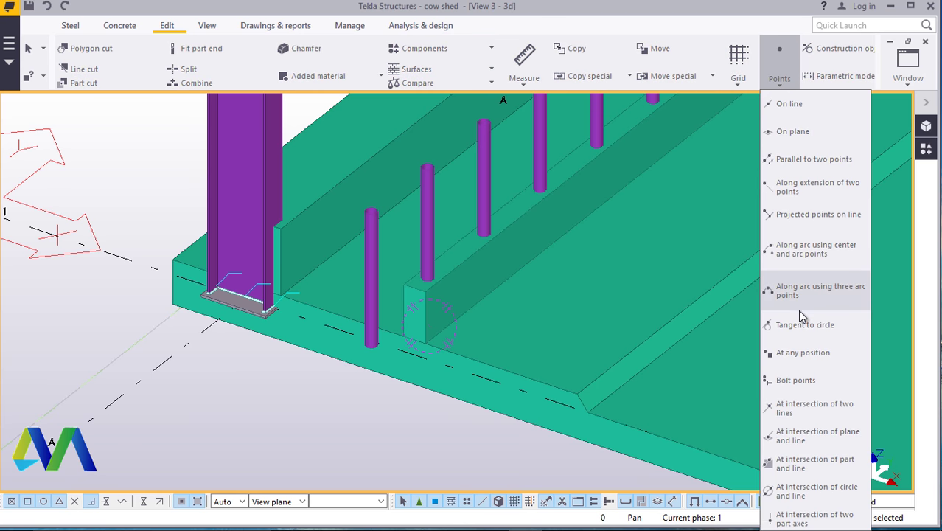
left_click(801, 353)
scroll(168, 268, "up", 4)
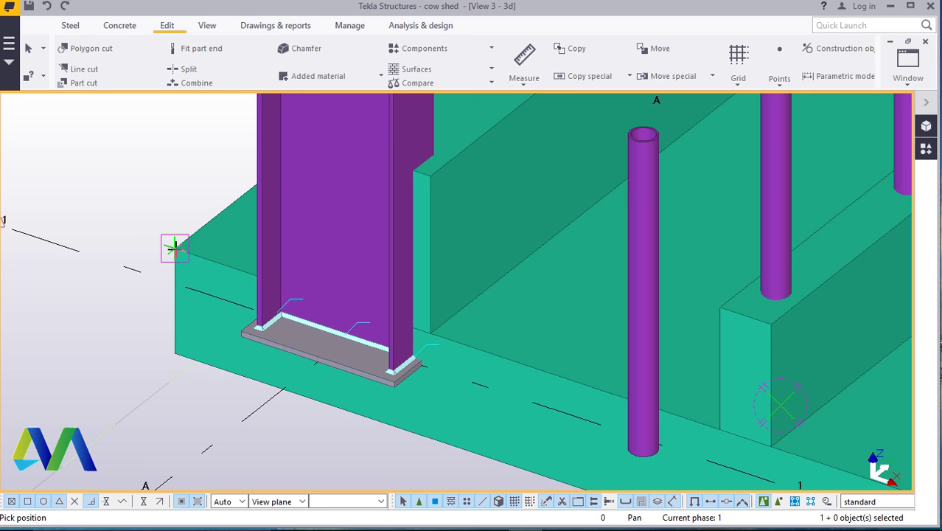
right_click(136, 145)
left_click(157, 151)
- Start a concrete slab outline on the floor's end face near grid A/1, tracing its 300 edge and 250 along the top to the wide kerb
left_click(120, 28)
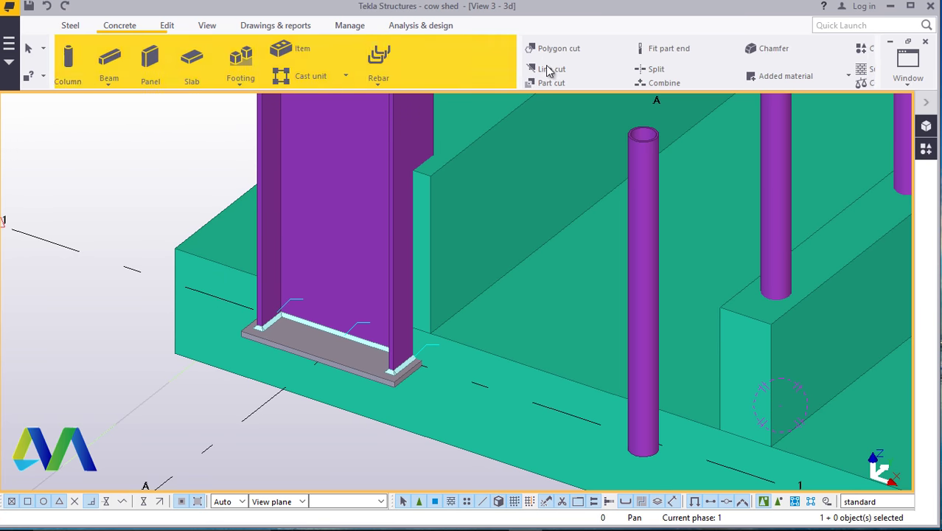
left_click(200, 63)
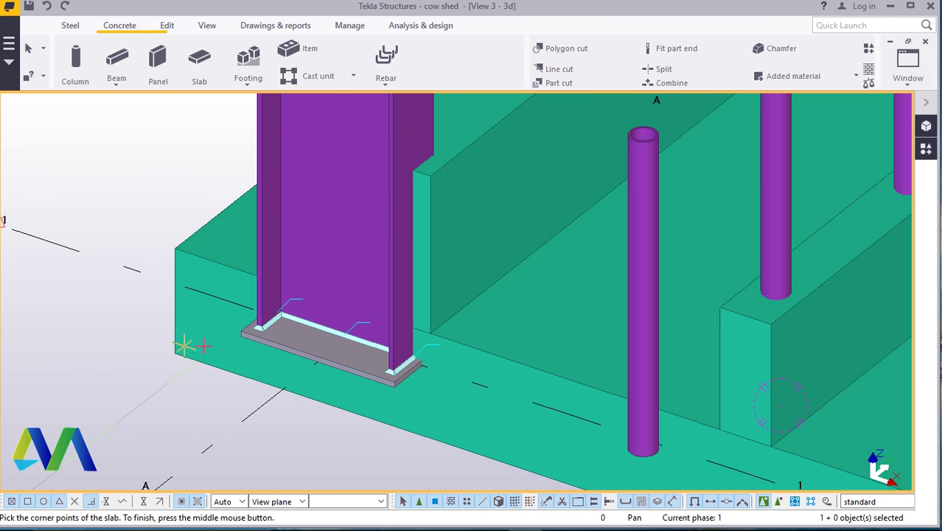
left_click(177, 359)
scroll(197, 302, "down", 2)
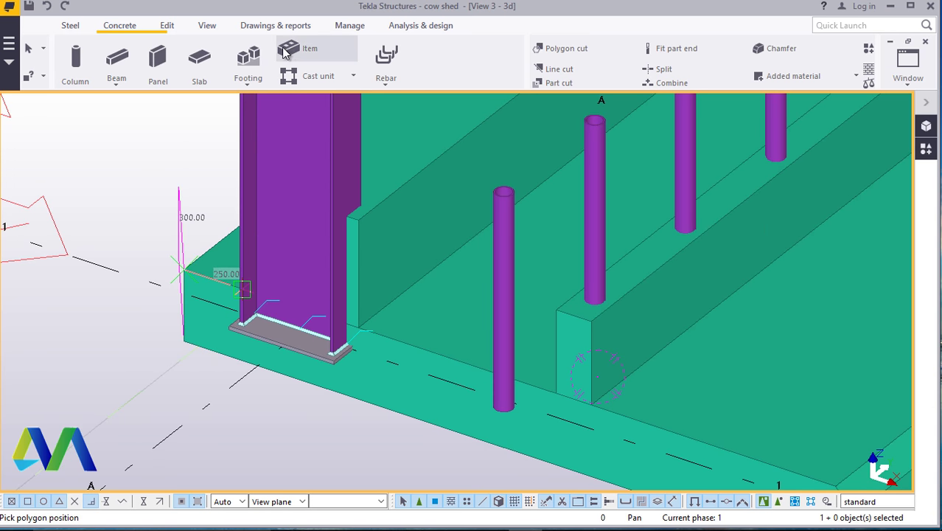
left_click(206, 26)
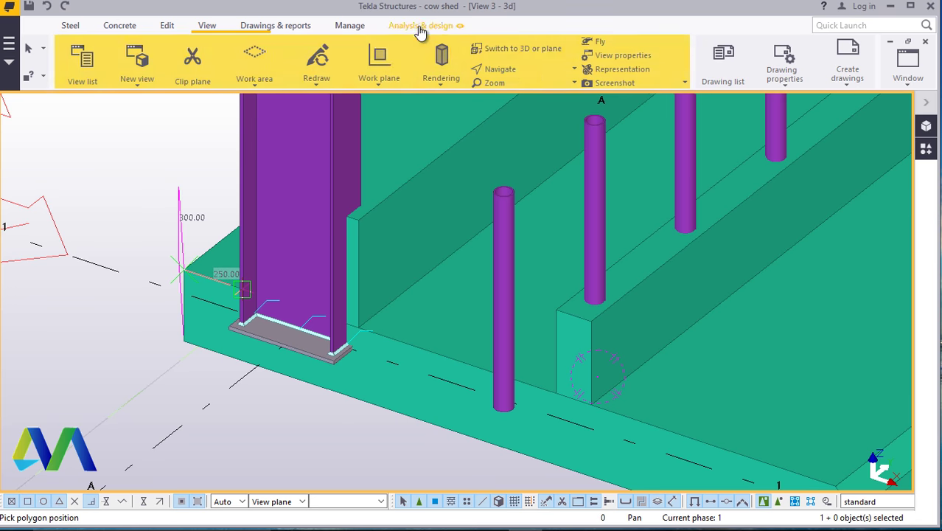
left_click(501, 69)
left_click(516, 91)
left_click_drag(306, 280, 443, 250)
right_click(423, 217)
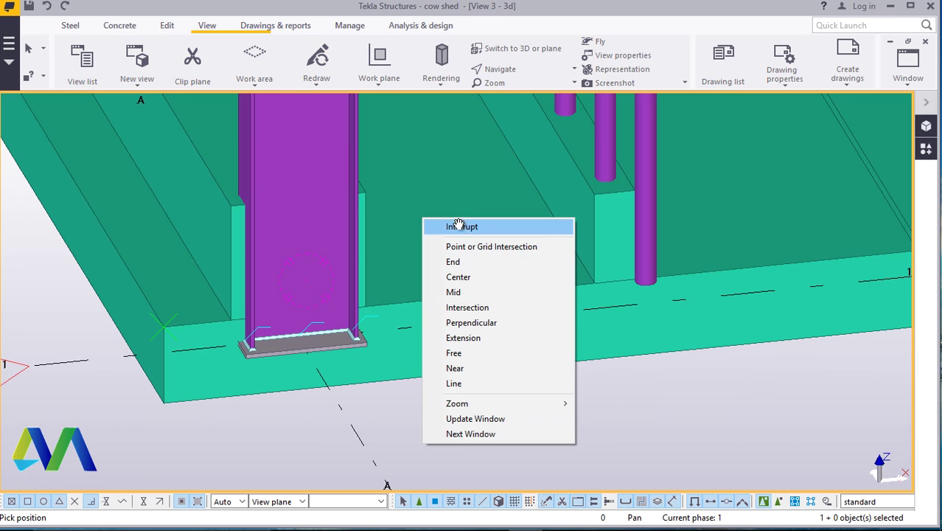
left_click(462, 226)
scroll(210, 368, "up", 5)
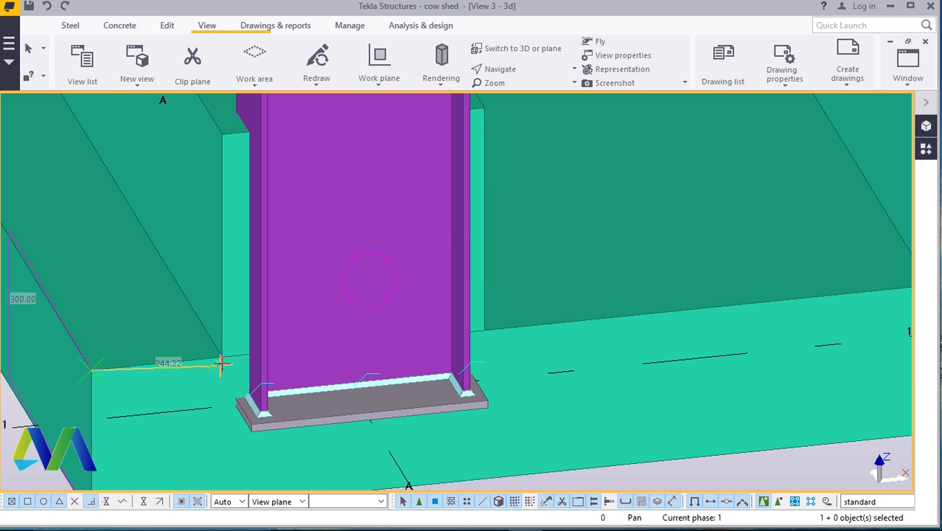
left_click(221, 357)
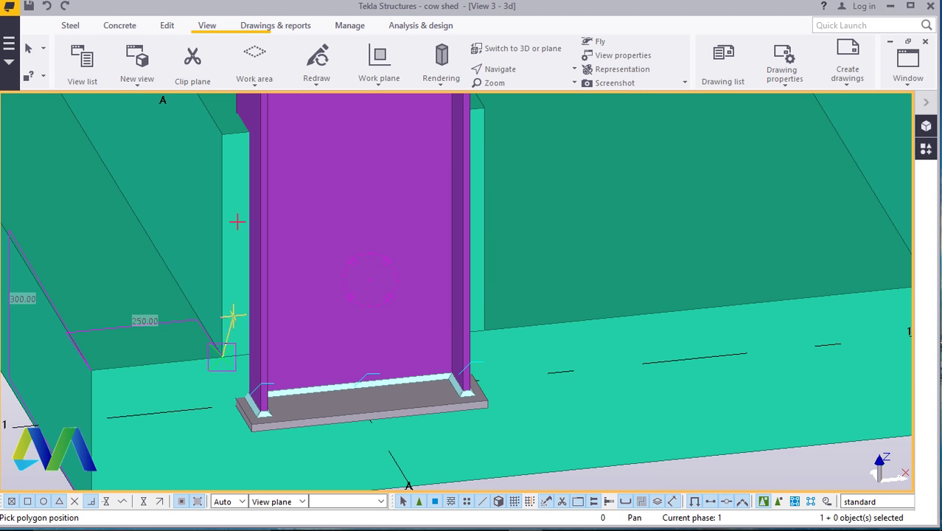
- Trace the slab outline around the wide kerb's end face: 450 up, 500 across and 450 down to the floor
left_click(224, 133)
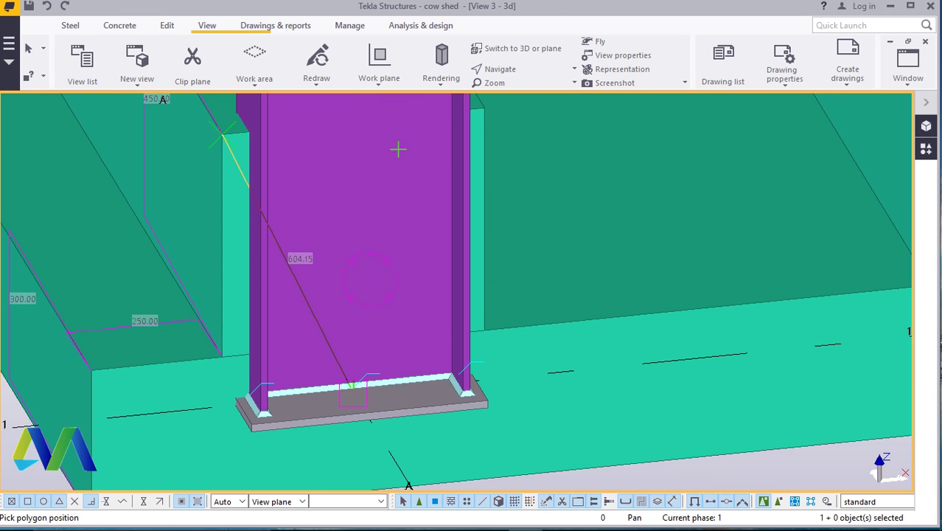
left_click(484, 108)
scroll(277, 241, "down", 3)
scroll(355, 283, "up", 4)
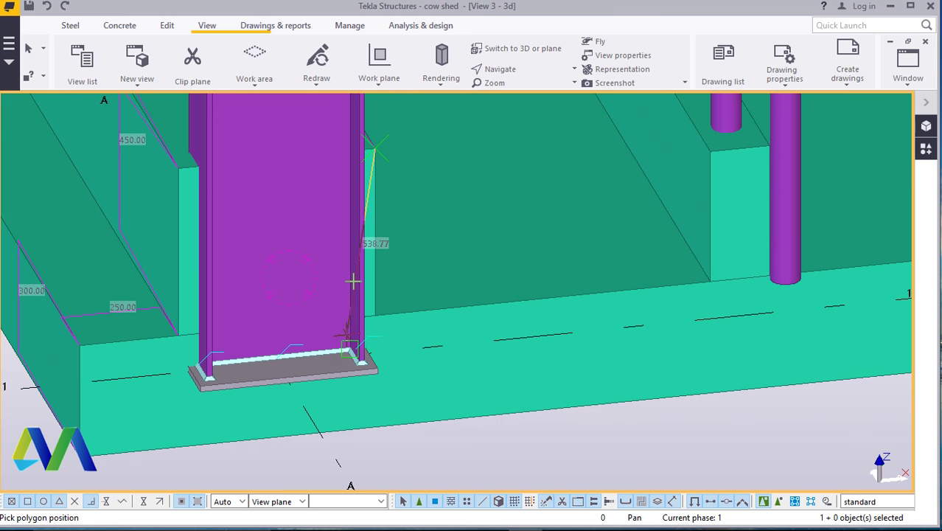
scroll(381, 318, "up", 1)
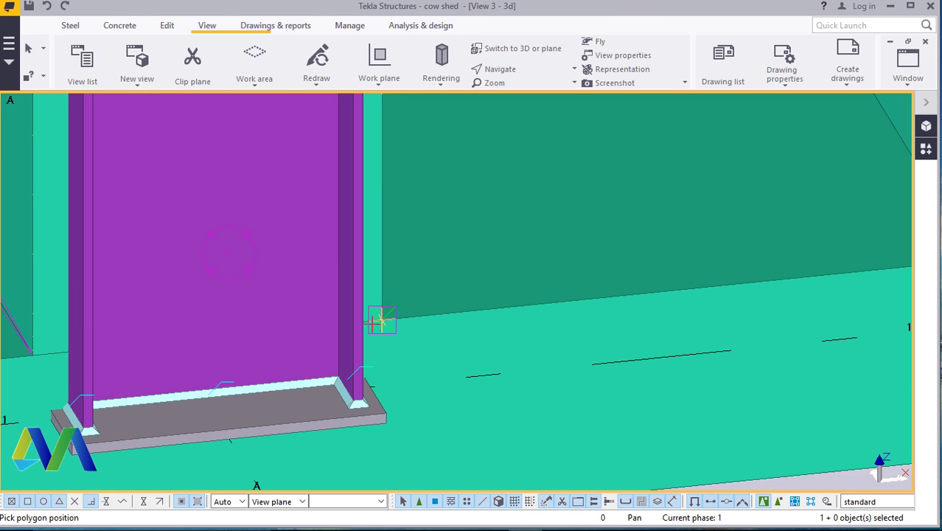
left_click(372, 324)
- Extend the slab outline 850 along the floor edge to the near base corner of the narrow kerb
scroll(156, 360, "down", 4)
scroll(626, 303, "up", 6)
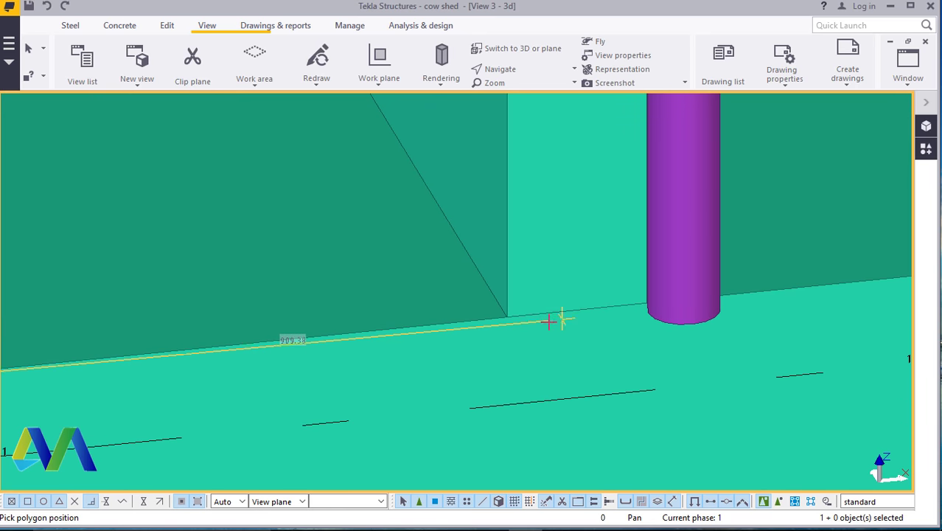
left_click(507, 320)
- Trace the slab outline around the narrow kerb's end face: 350 up, 150 across and 350 down
scroll(488, 341, "down", 2)
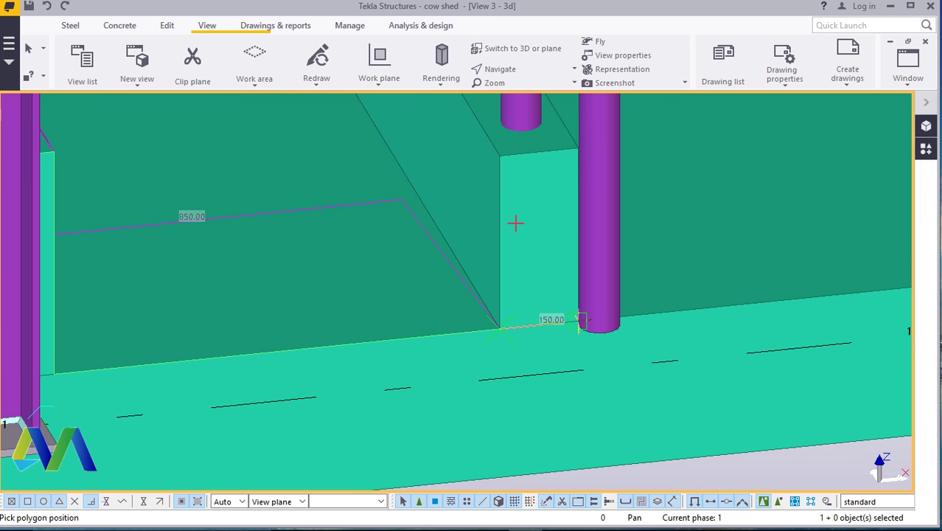
scroll(518, 291, "down", 2)
scroll(520, 215, "up", 2)
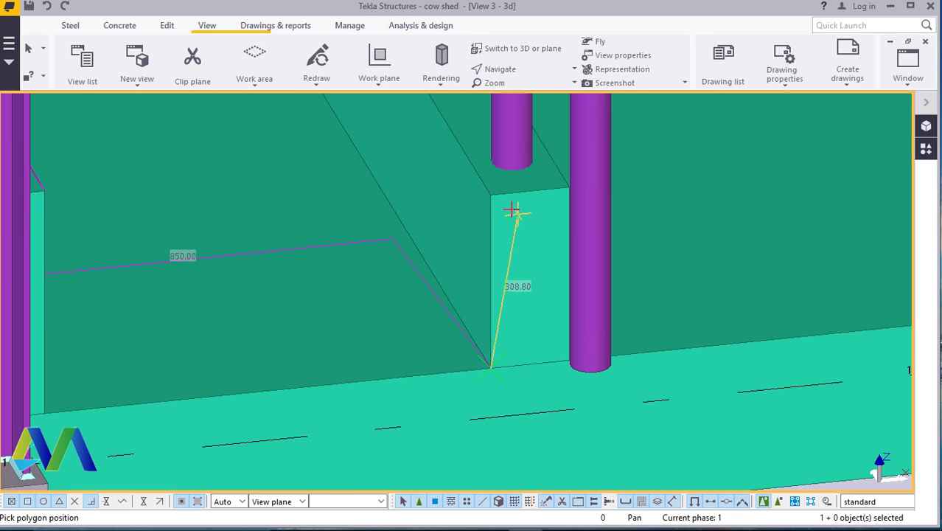
left_click(501, 69)
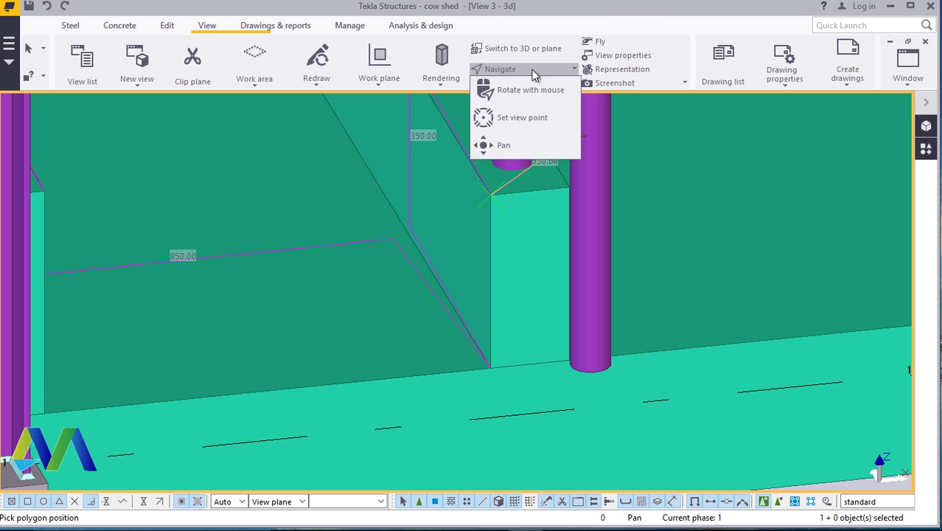
left_click(501, 143)
middle_click_drag(538, 206, 512, 206, "ctrl")
right_click(510, 204)
left_click(546, 213)
scroll(572, 193, "up", 2)
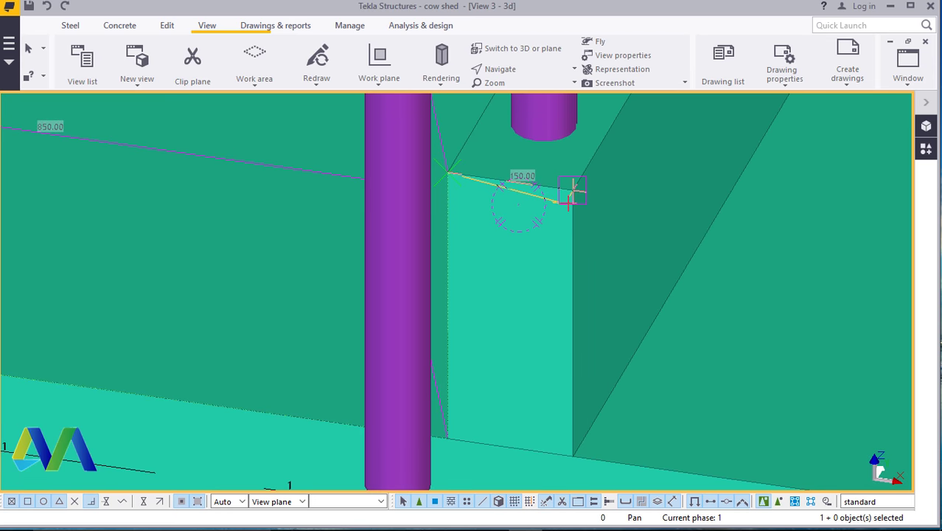
left_click(572, 191)
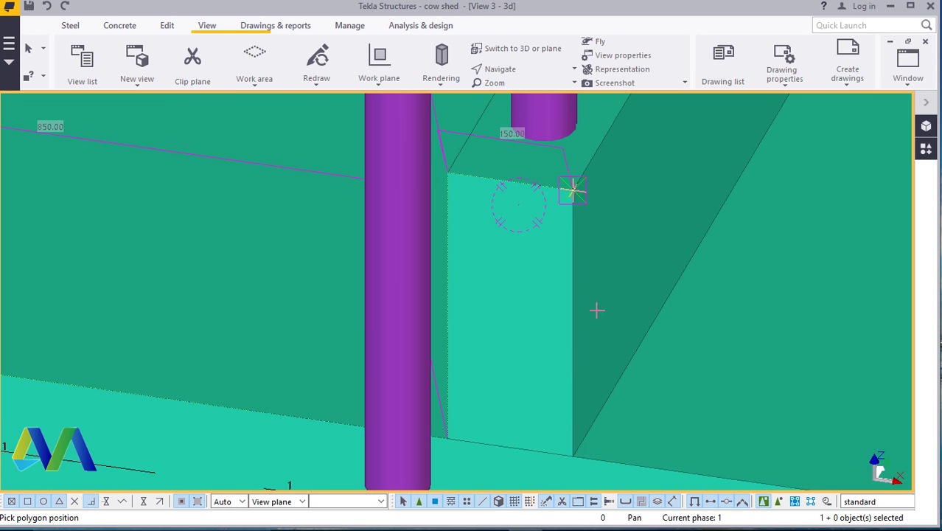
left_click(573, 456)
- Continue the slab outline 1050 along the floor edge beyond the narrow kerb and 125 down the sloped step
scroll(400, 300, "down", 5)
scroll(627, 357, "up", 4)
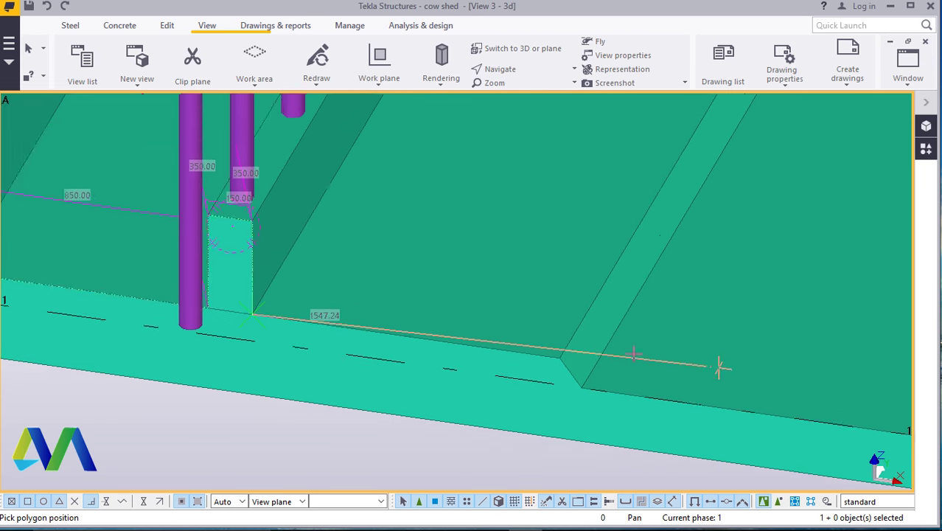
left_click(511, 353)
left_click(549, 404)
scroll(350, 315, "down", 5)
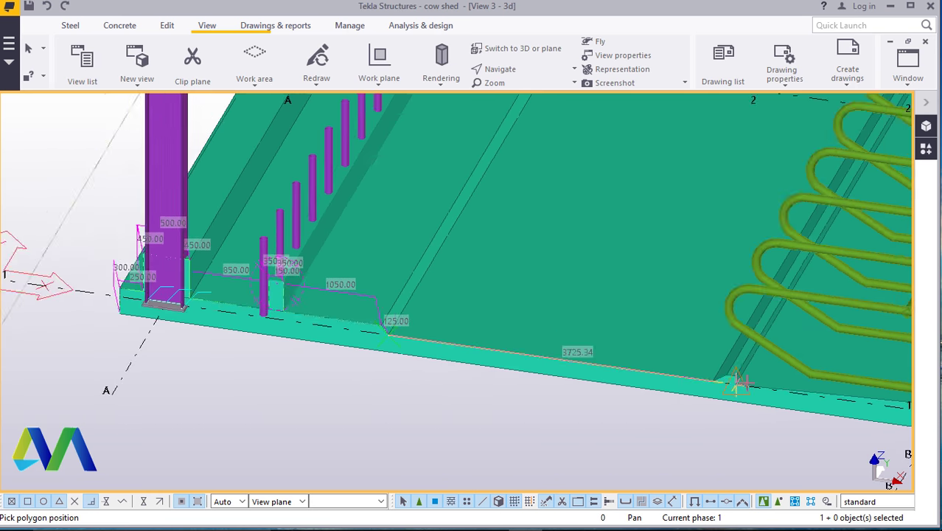
- Continue the slab outline 3475 along the lower floor, then over the small kerb before grid B with 180.28, 100 and 100 edges
scroll(685, 379, "up", 6)
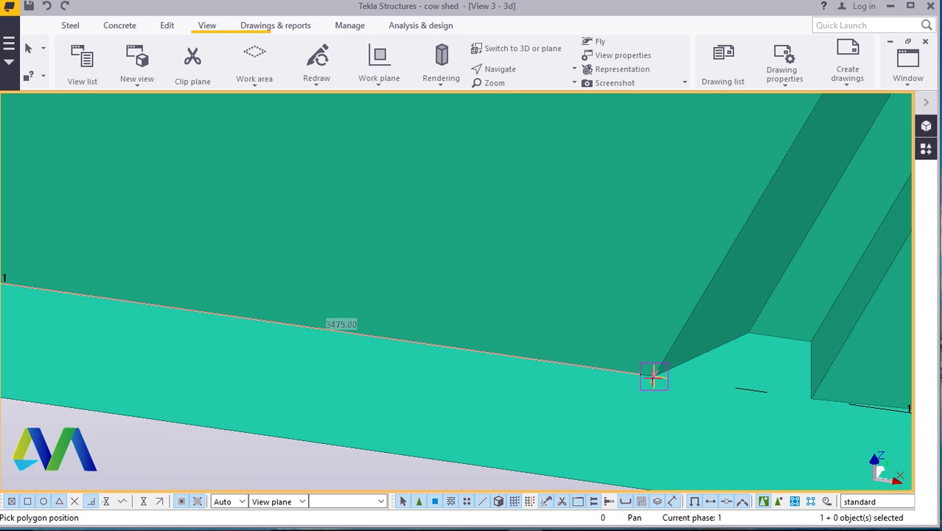
left_click(748, 335)
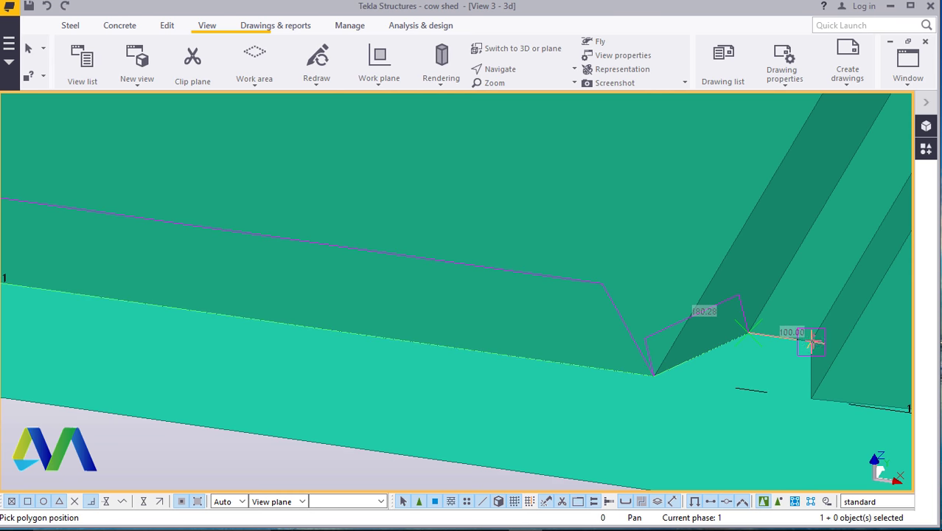
left_click(815, 349)
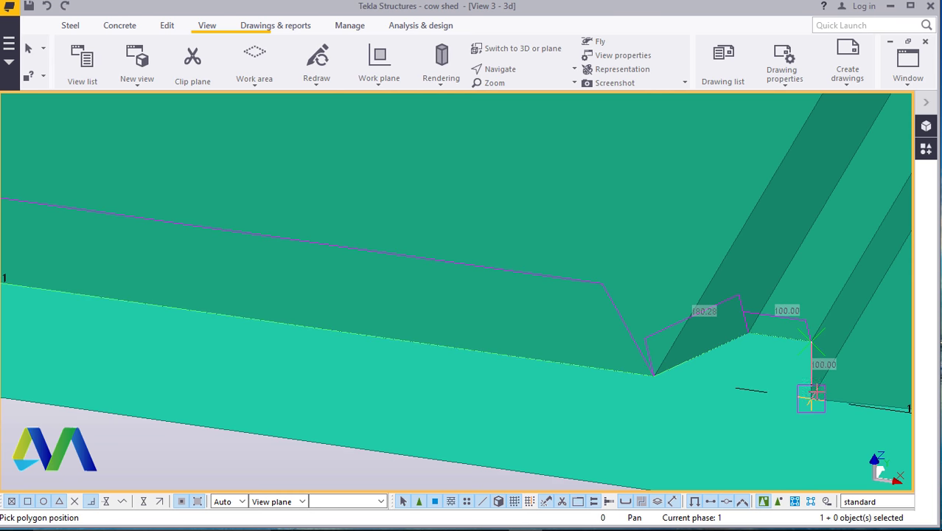
left_click(811, 404)
- Show the parts as transparent and extend the slab outline 2202.27 to the floor's high point at the grid B post
scroll(385, 300, "down", 5)
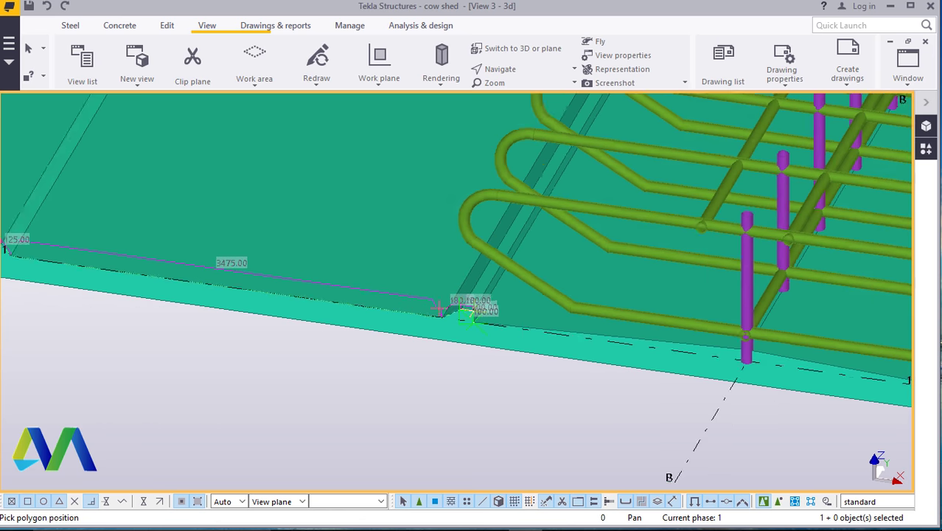
scroll(737, 341, "up", 8)
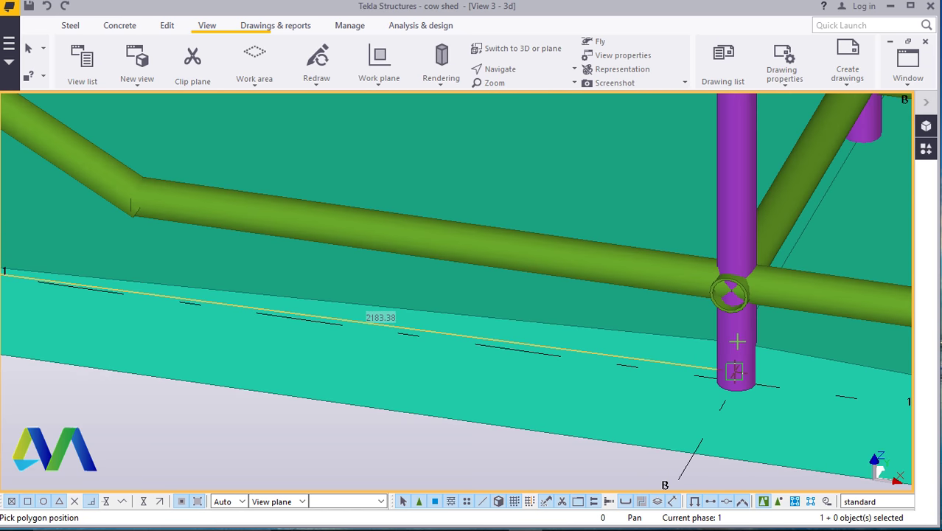
key("ctrl+2")
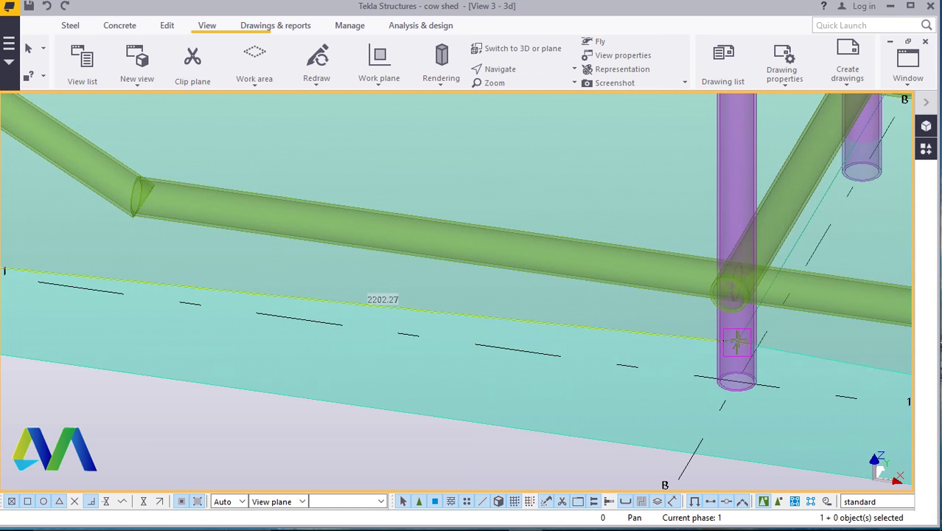
scroll(762, 357, "up", 3)
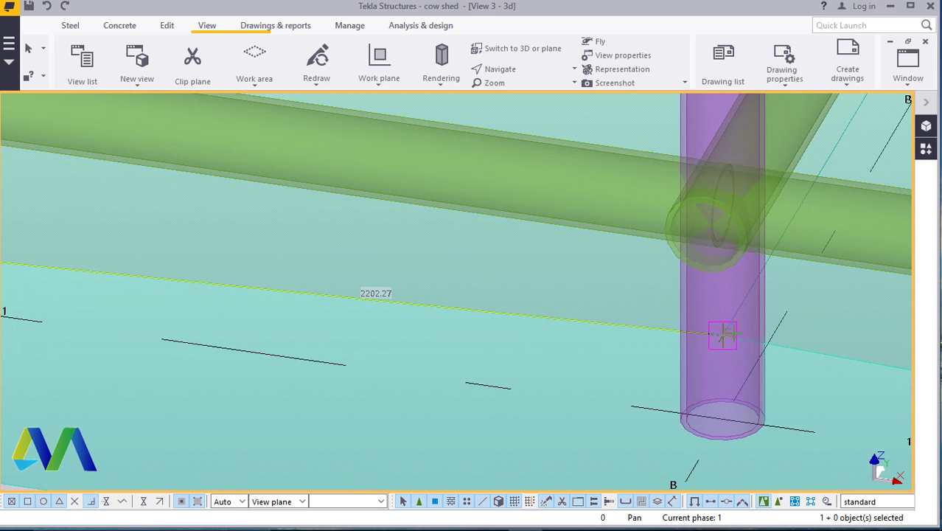
scroll(516, 321, "down", 6)
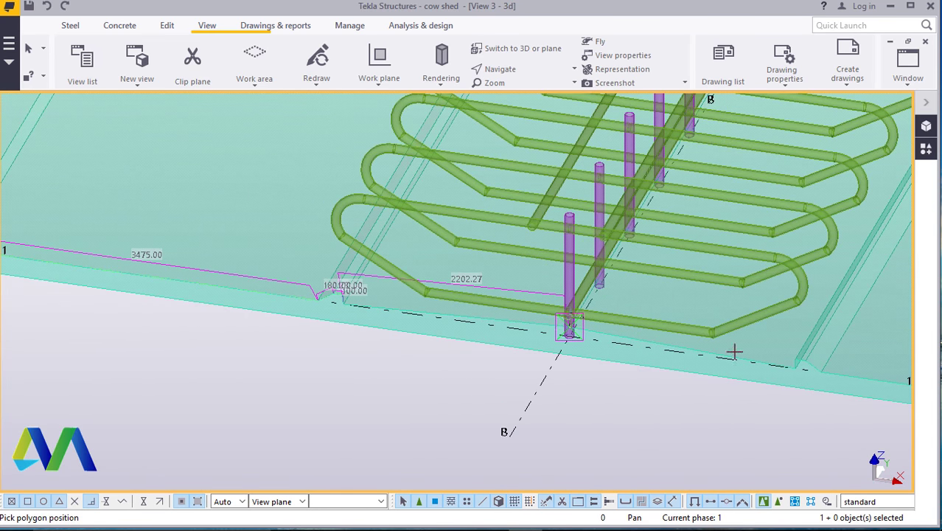
- Continue the slab outline 2202.27 from the grid B post to the next small kerb, then 100 up and 100 across its top
scroll(725, 352, "up", 5)
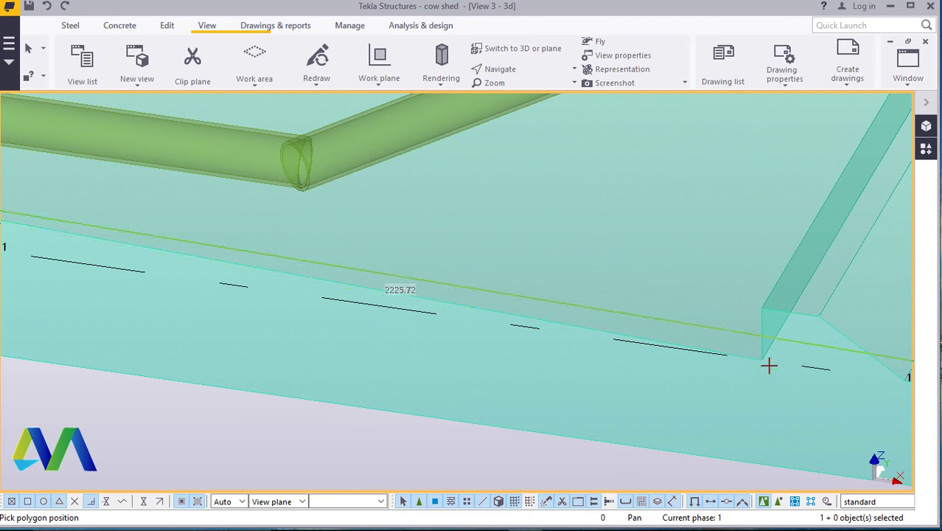
left_click(762, 359)
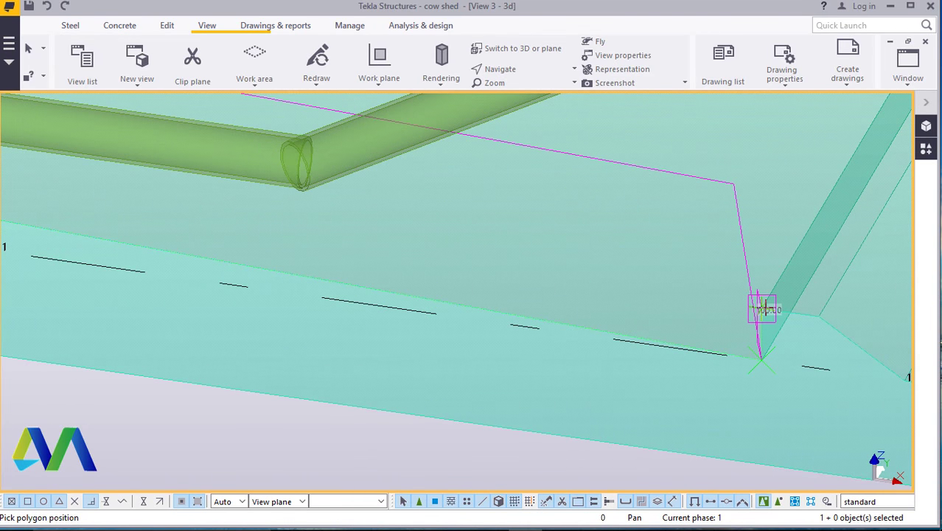
middle_click(790, 320)
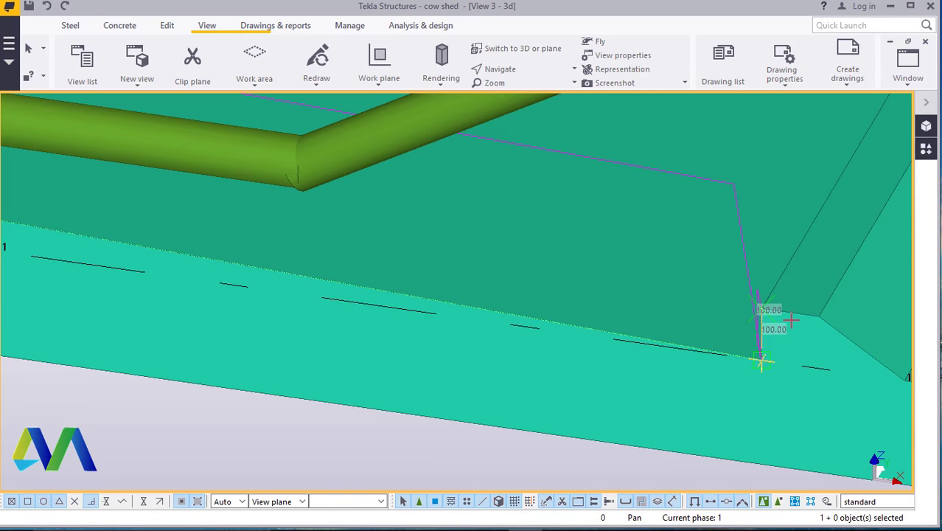
scroll(801, 320, "up", 3)
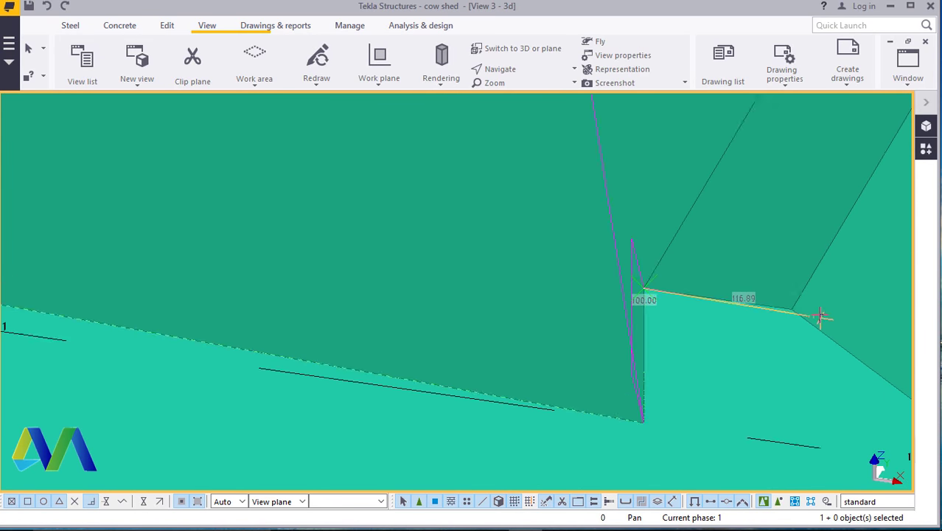
left_click(789, 309)
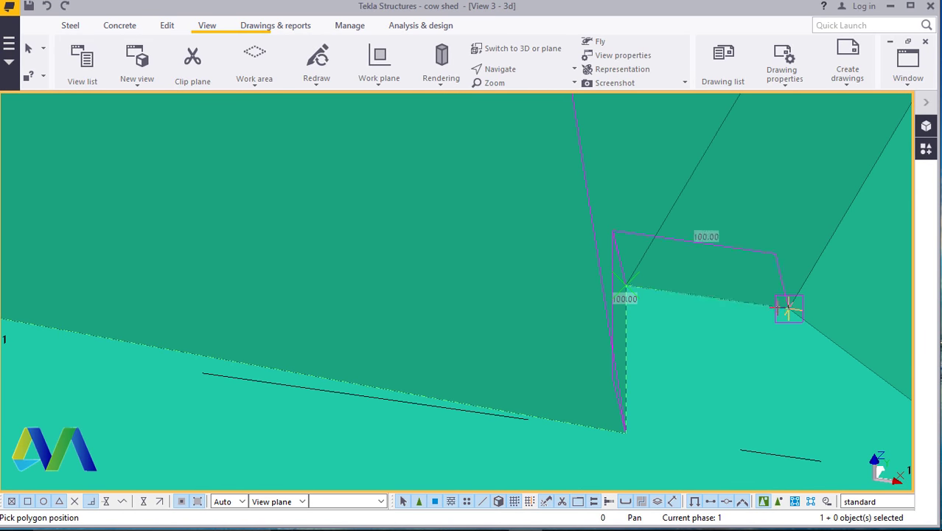
- Extend the slab outline 180.28 down the kerb's sloped side, 3475 along the lower floor and 125 up the step towards grid C
scroll(580, 305, "down", 4)
scroll(740, 373, "up", 3)
left_click(733, 363)
scroll(590, 342, "down", 5)
scroll(590, 343, "down", 4)
scroll(887, 395, "up", 4)
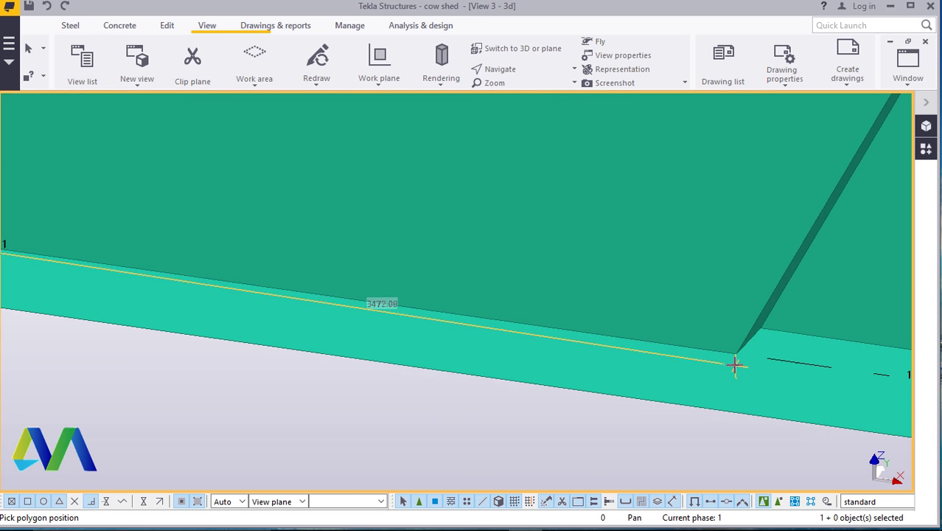
scroll(735, 365, "up", 2)
left_click(735, 346)
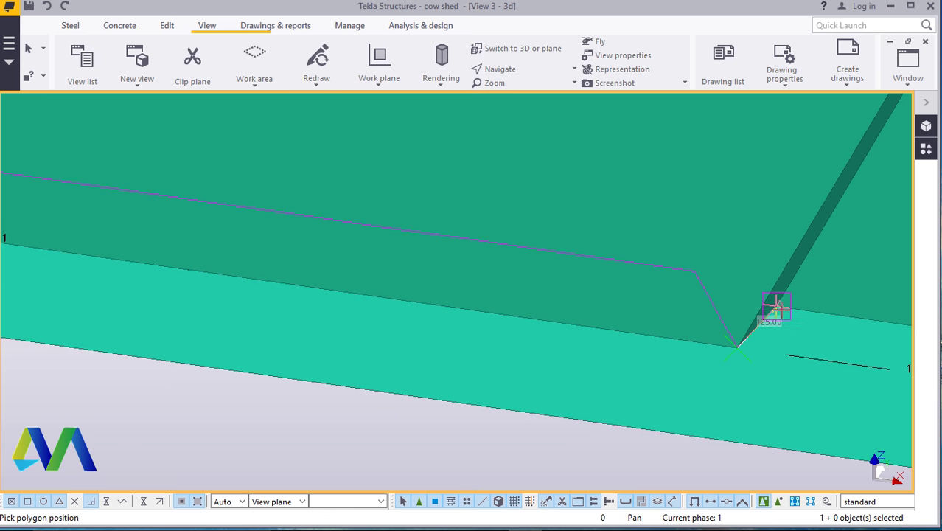
- Abandon the unfinished slab outline at the sloped step near grid C
scroll(643, 331, "down", 4)
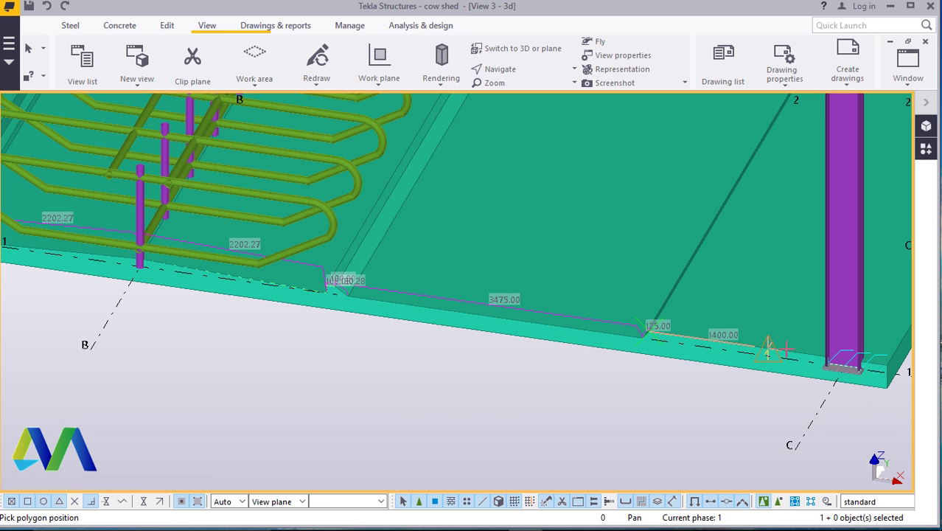
scroll(787, 349, "up", 1)
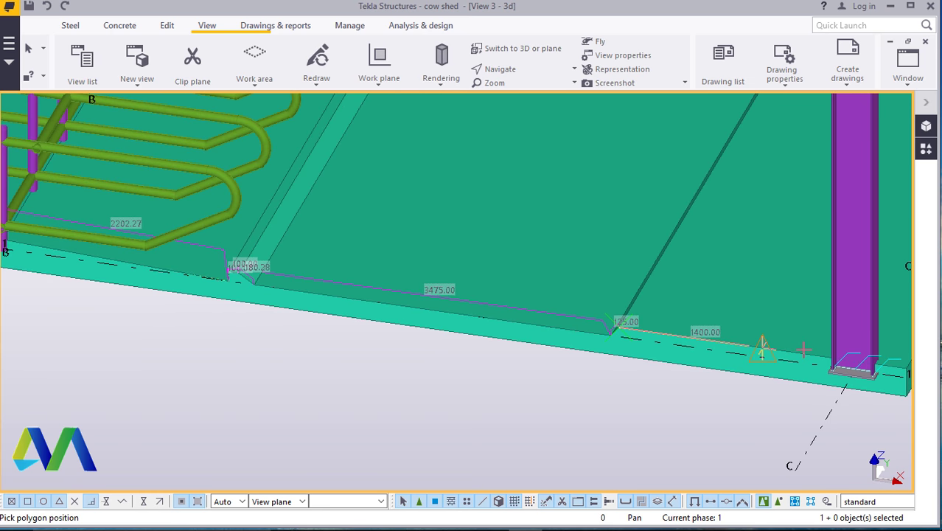
scroll(805, 348, "down", 3)
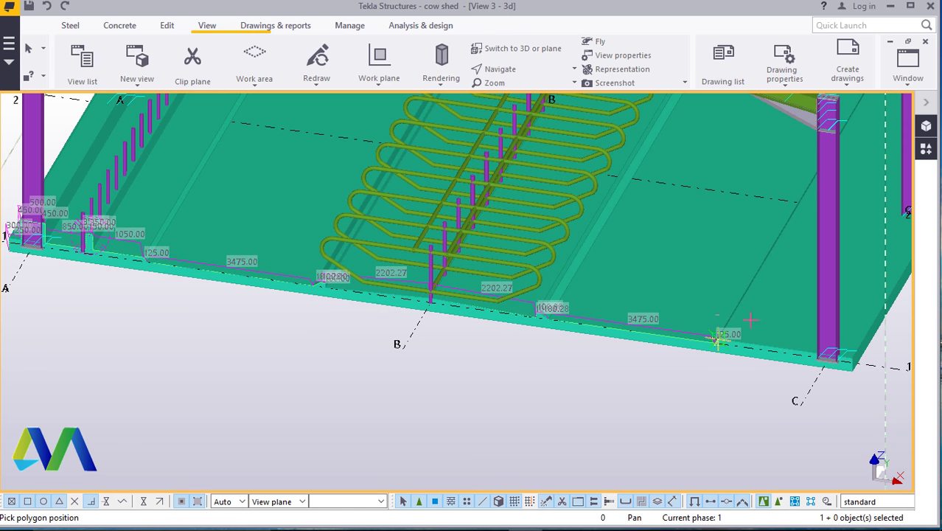
right_click(716, 329)
left_click(746, 188)
- Start a new concrete slab at the floor's lower end corner near grid A, outlining 300 up and 250 across to the wide kerb
scroll(745, 346, "down", 3)
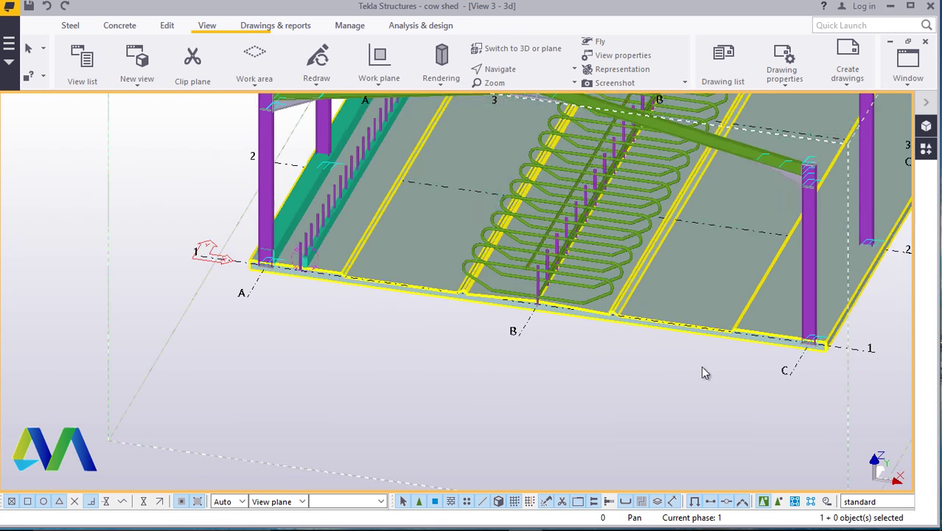
scroll(674, 409, "up", 2)
scroll(599, 415, "down", 3)
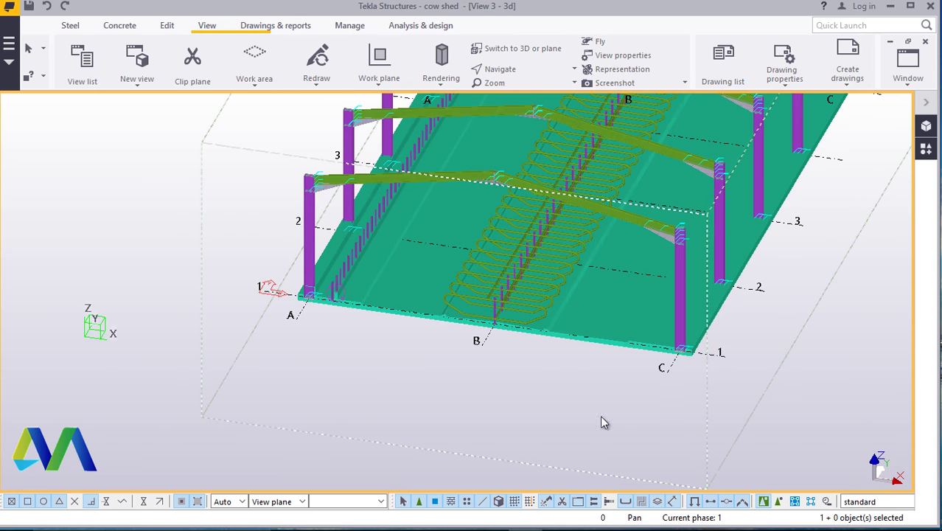
scroll(483, 354, "up", 4)
scroll(213, 221, "up", 5)
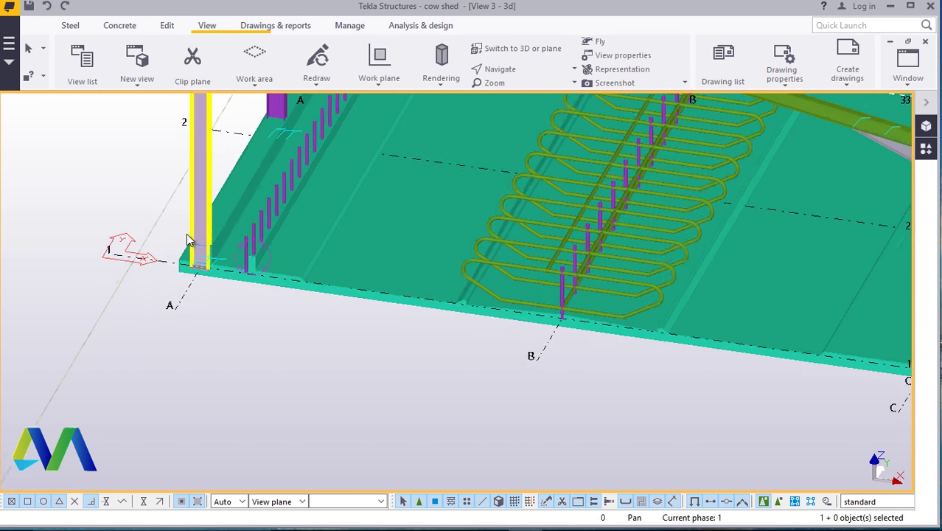
left_click(122, 29)
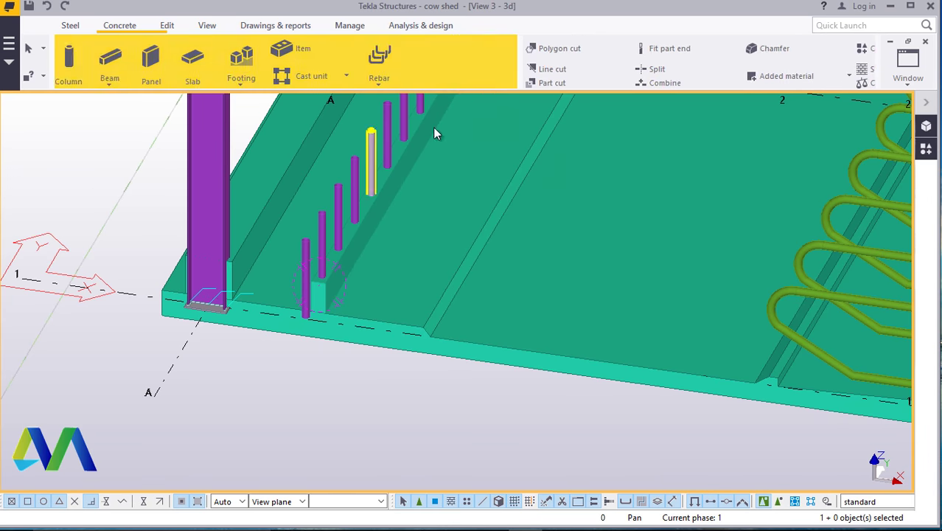
left_click(204, 82)
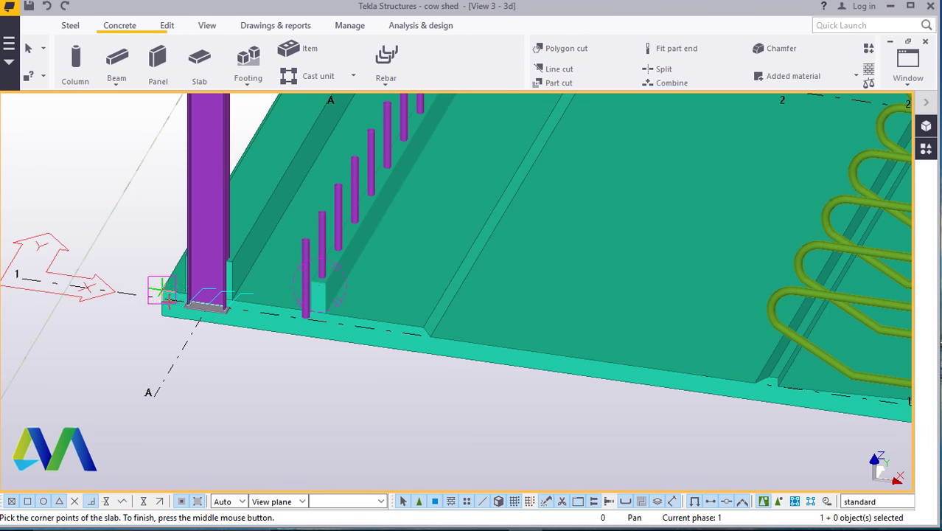
scroll(159, 302, "up", 4)
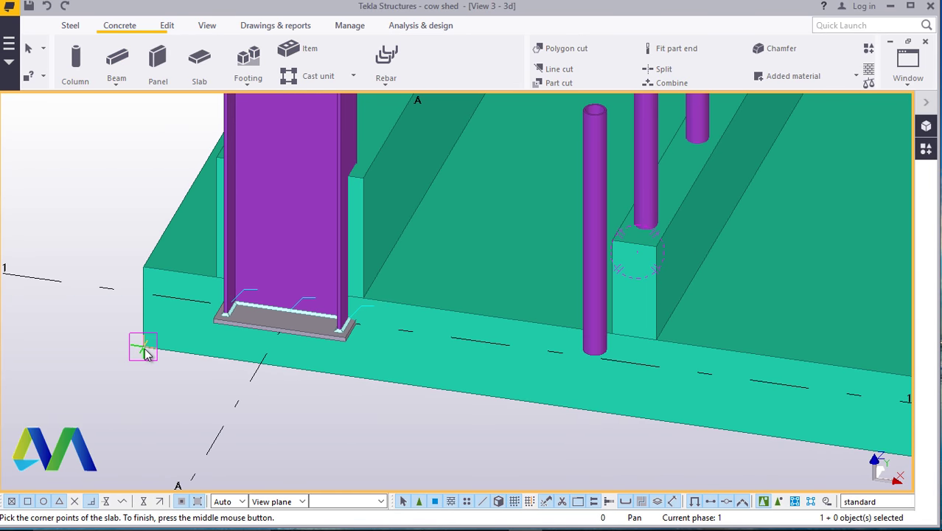
left_click(144, 349)
scroll(205, 274, "up", 3)
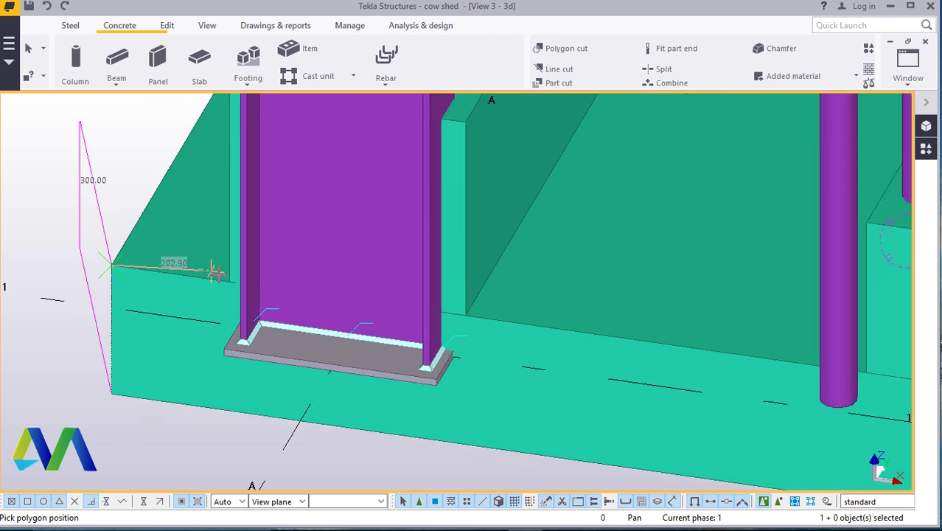
left_click(233, 283)
scroll(228, 276, "down", 2)
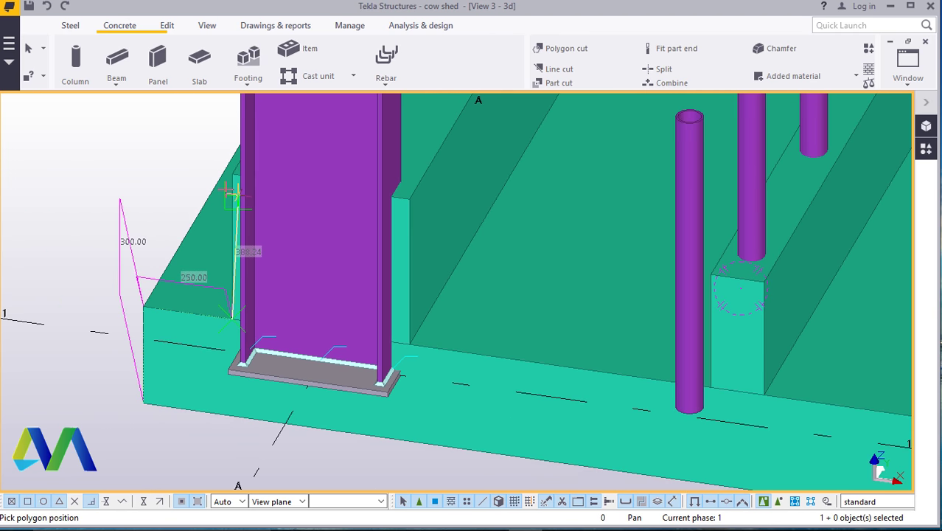
- Trace the slab outline around the wide kerb at the grid A column: 450 up, 500 across and 450 down
scroll(233, 221, "up", 5)
left_click(237, 169)
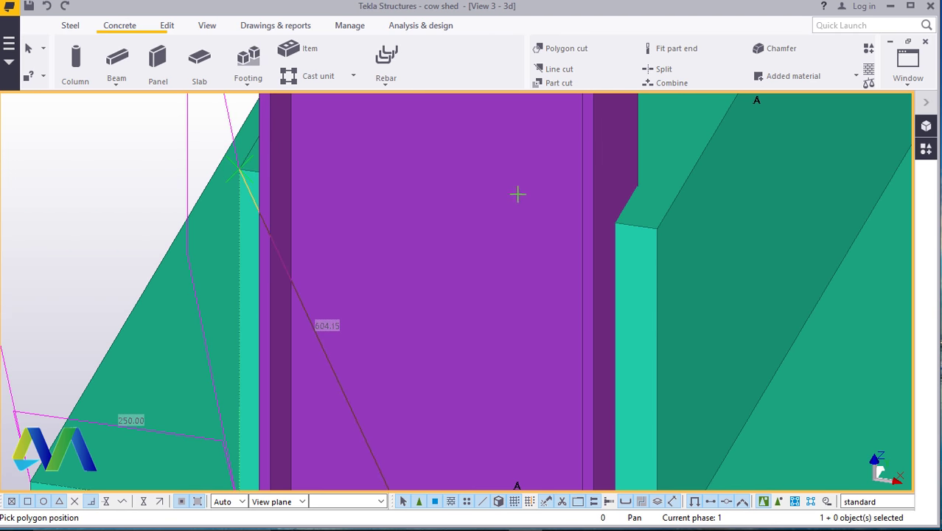
left_click(655, 229)
scroll(518, 158, "down", 3)
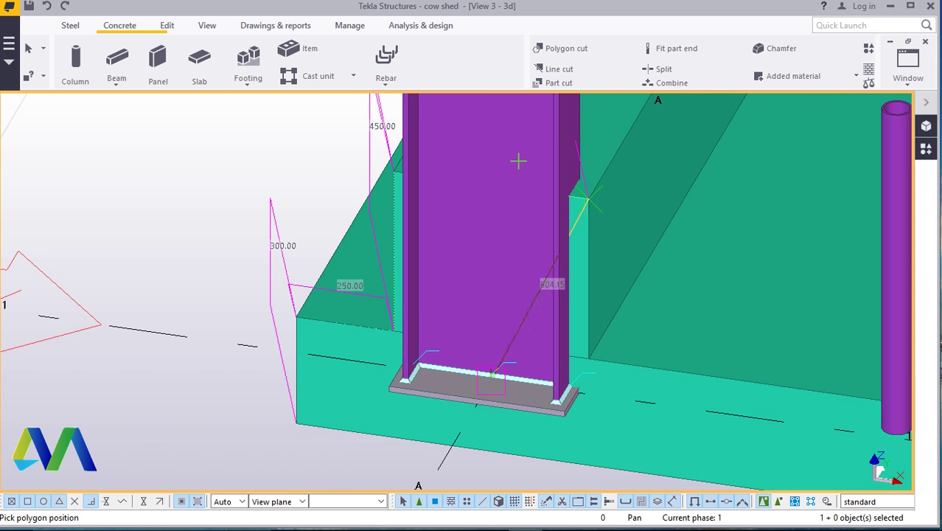
scroll(607, 342, "up", 3)
left_click(572, 367)
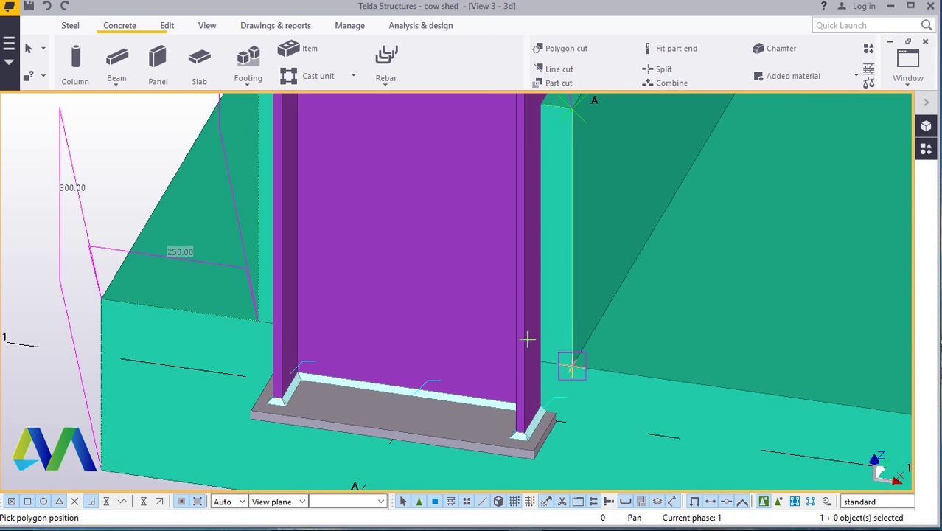
- Continue the slab outline 850 along the floor to the narrow kerb and around its end face with 350, 150 and 350 edges
scroll(442, 250, "down", 3)
scroll(487, 280, "up", 4)
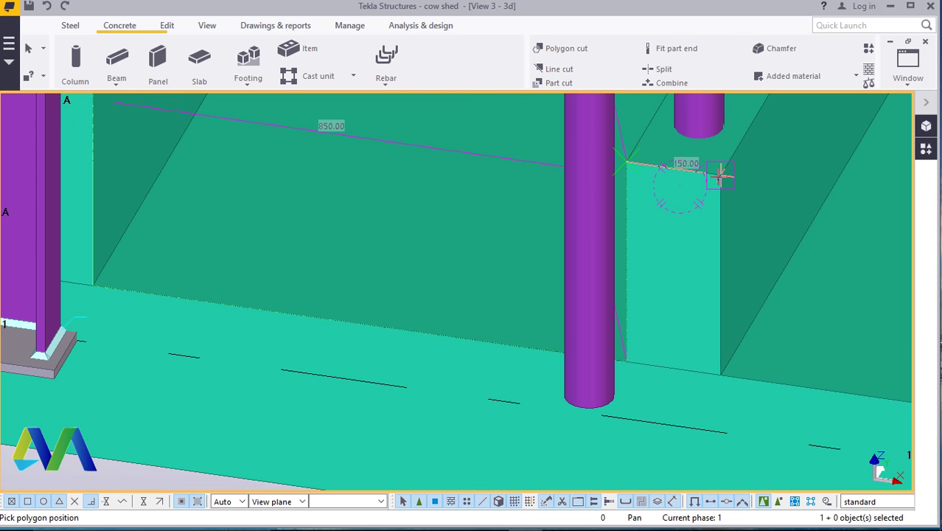
left_click(631, 329)
scroll(214, 199, "down", 6)
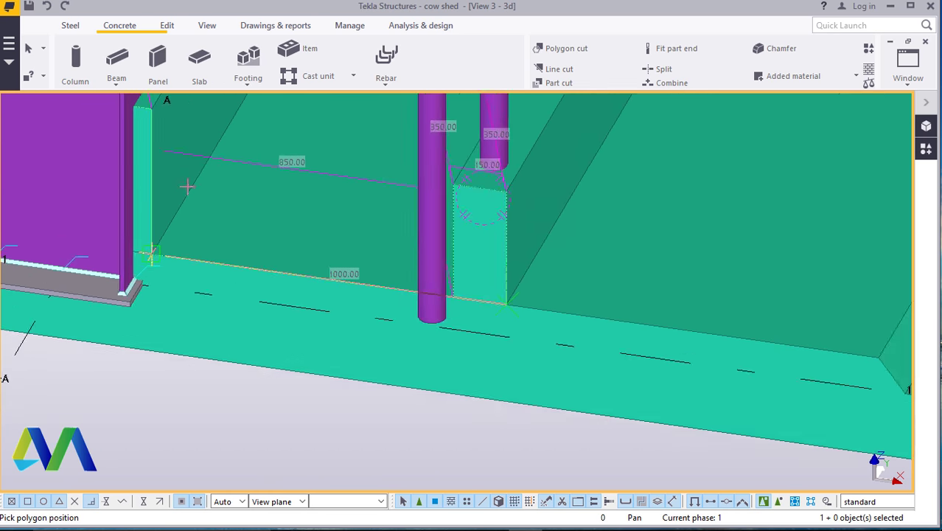
- Extend the slab outline 1050 along the floor, 125 down the step, 3475 along the lower floor, and 180.28, 100 and 100 around the small kerb
scroll(457, 218, "up", 4)
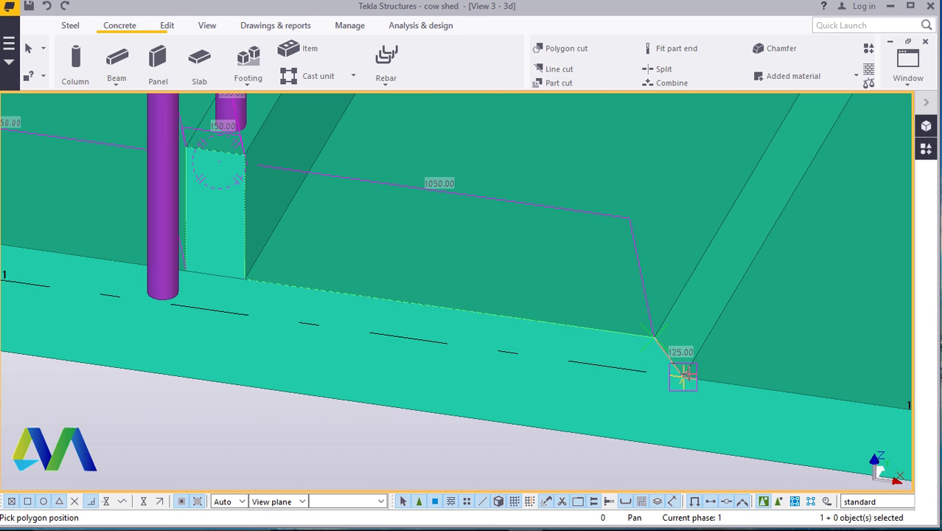
scroll(414, 293, "down", 5)
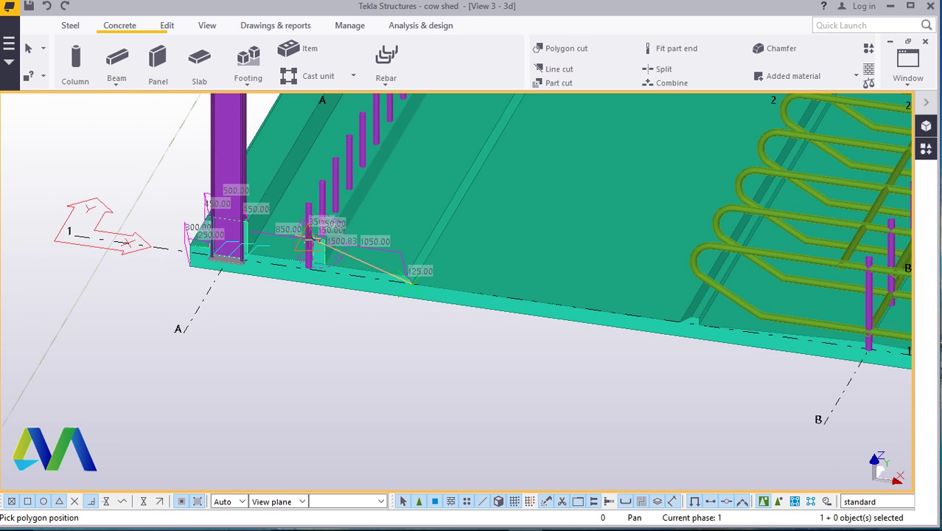
scroll(649, 287, "up", 4)
scroll(638, 354, "up", 2)
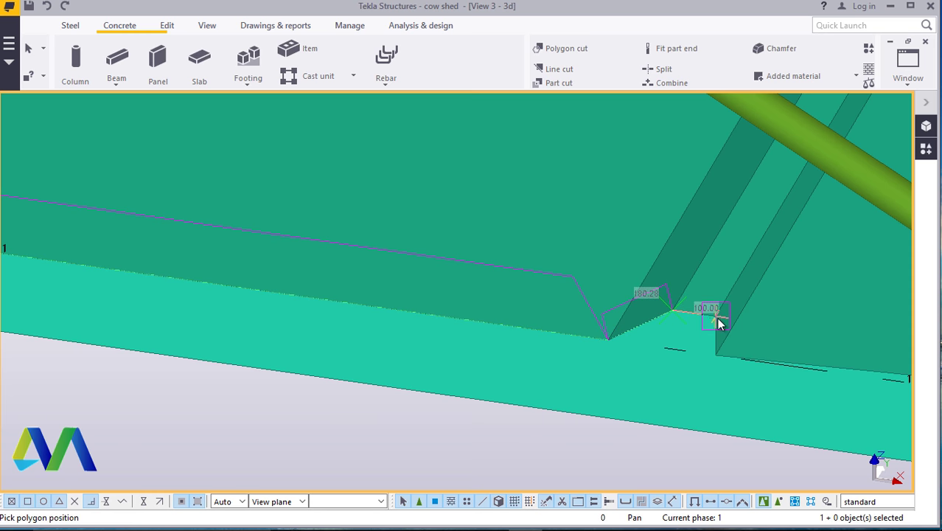
left_click(714, 361)
scroll(400, 284, "down", 5)
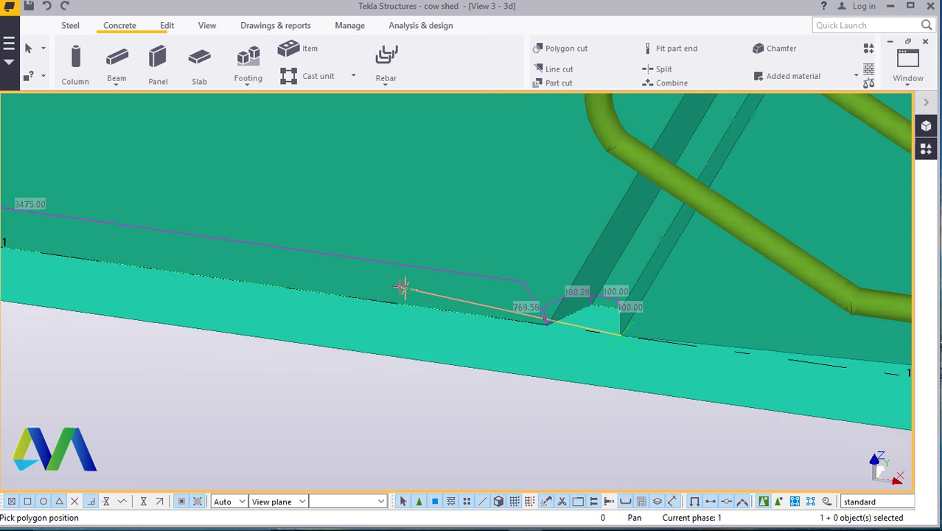
- With the parts shown transparent, extend the slab outline 2202.27 to the floor's high point at grid B and 300 down to the bottom edge
scroll(661, 361, "up", 4)
scroll(667, 358, "up", 1)
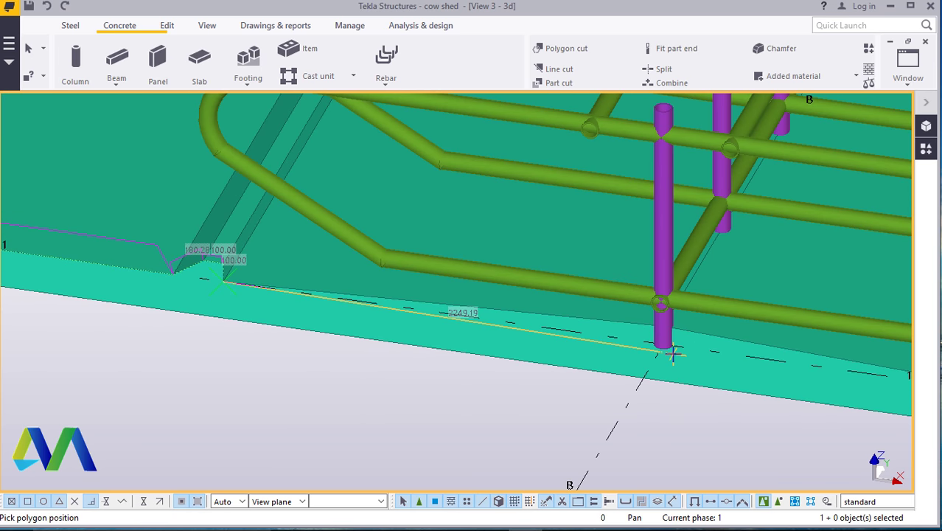
key("ctrl+2")
scroll(676, 354, "up", 5)
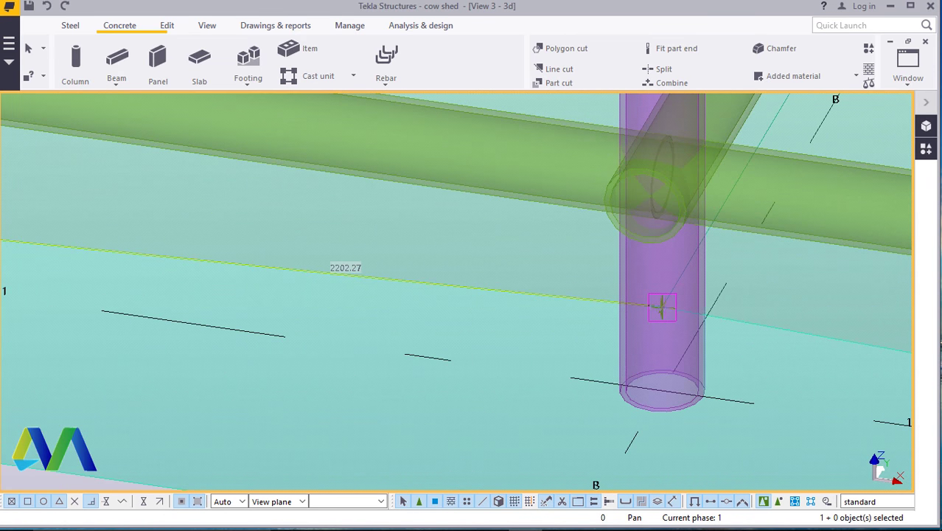
scroll(661, 301, "down", 3)
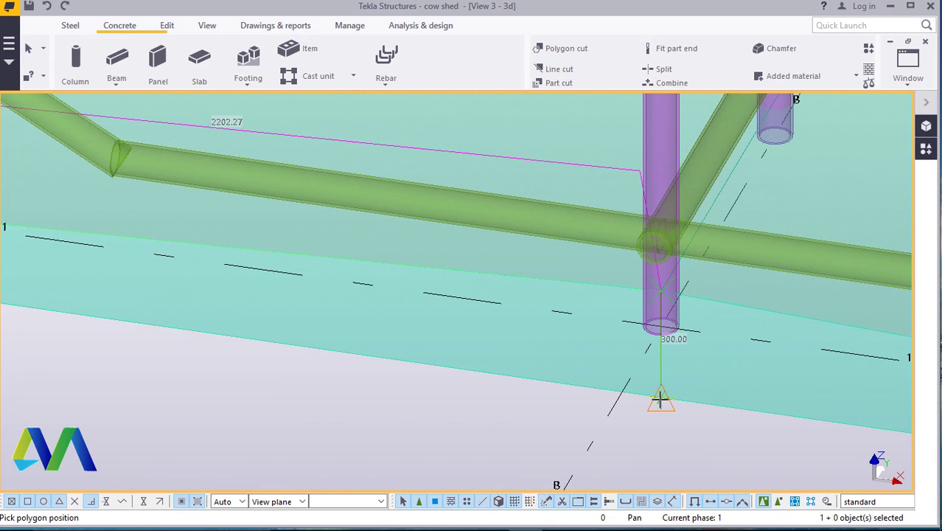
left_click(661, 403)
scroll(662, 402, "down", 5)
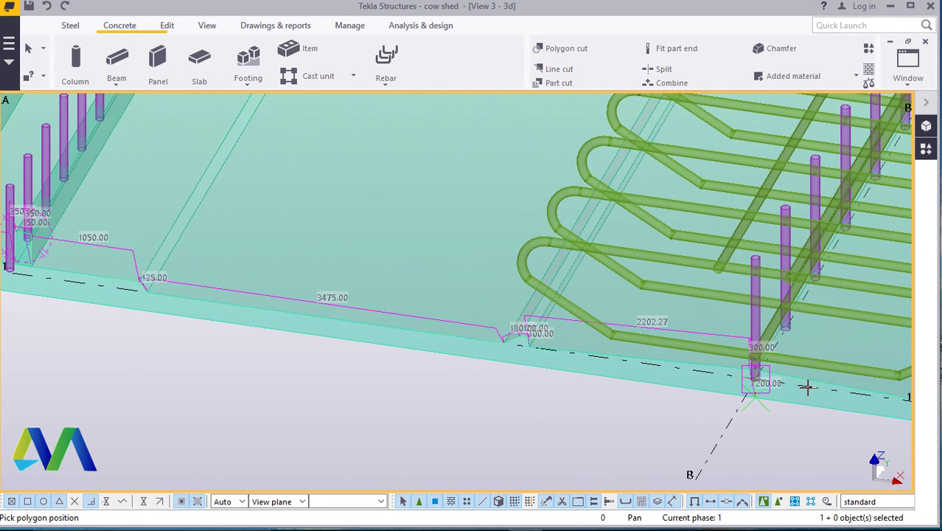
- Show the parts as solid again, close the slab outline at its starting corner near grid A, and expand the work area around the new slab
key("ctrl+4")
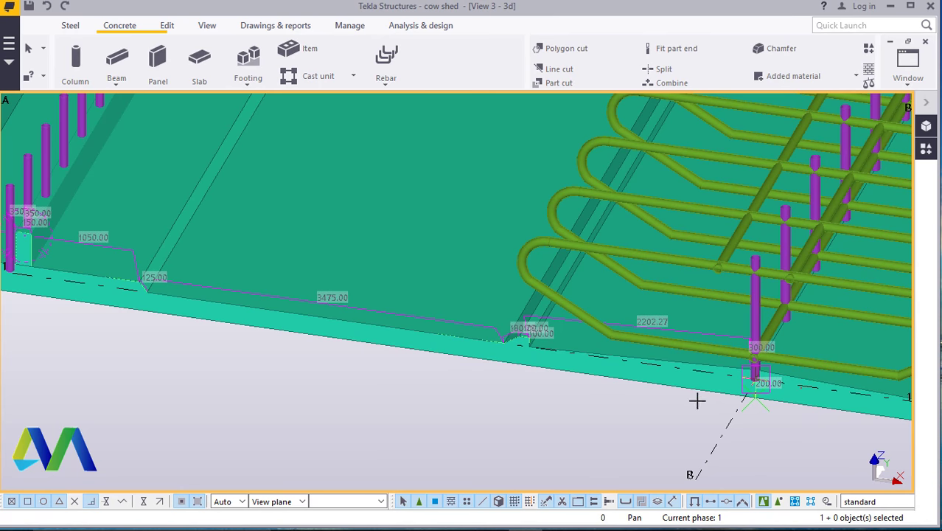
scroll(697, 400, "down", 3)
scroll(129, 313, "up", 10)
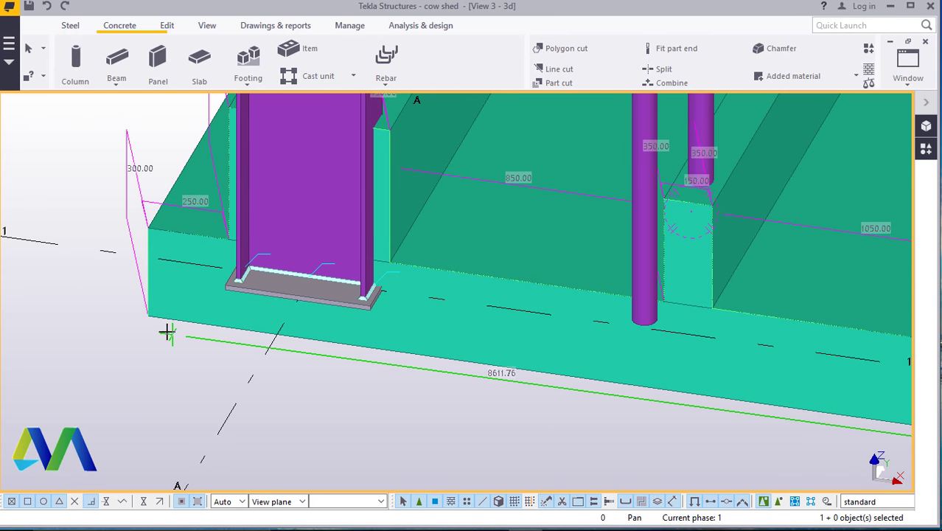
left_click(148, 318)
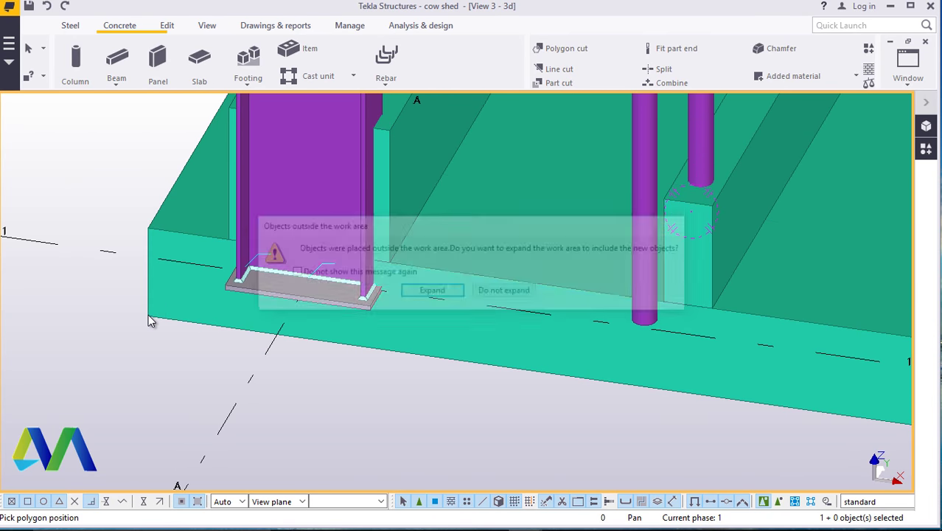
left_click(431, 291)
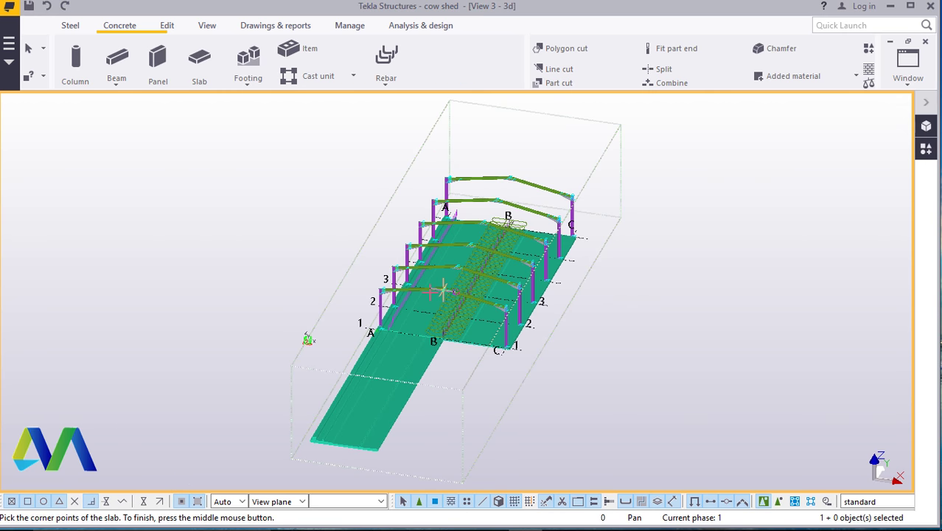
- End the slab outline command and modify the new slab's thickness to 600
scroll(417, 324, "up", 4)
right_click(228, 299)
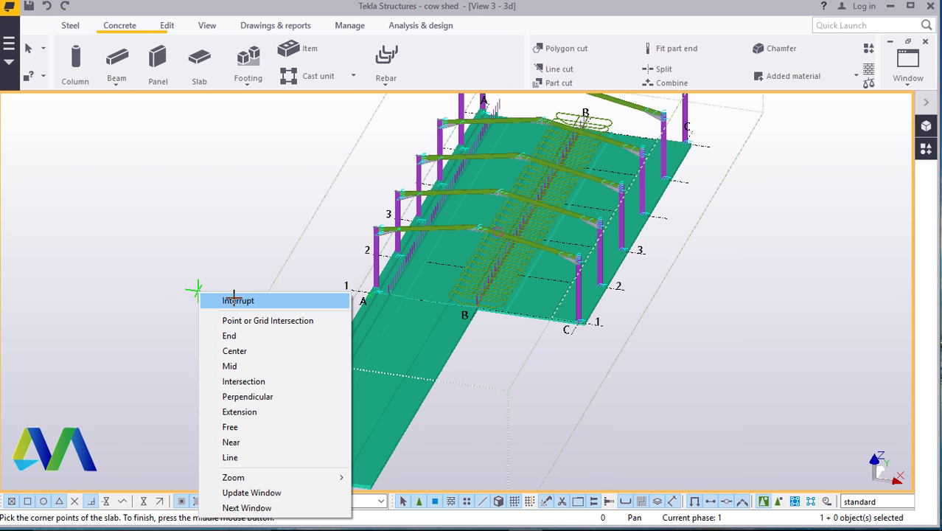
left_click(237, 300)
scroll(414, 345, "up", 4)
double_click(395, 340)
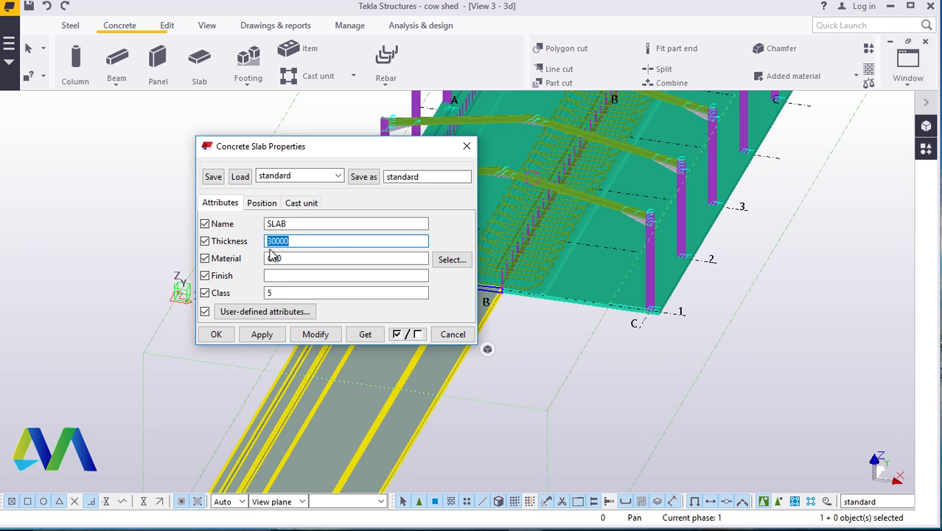
left_click(315, 335)
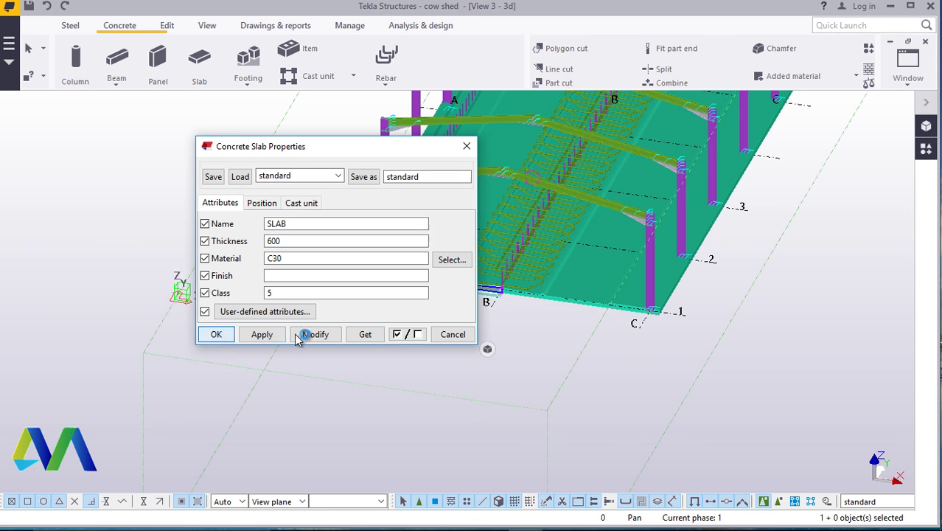
left_click(453, 334)
- Examine the modified slab's kerb profile at grid A and its end against the floor at grid B
scroll(341, 266, "up", 3)
scroll(341, 267, "up", 6)
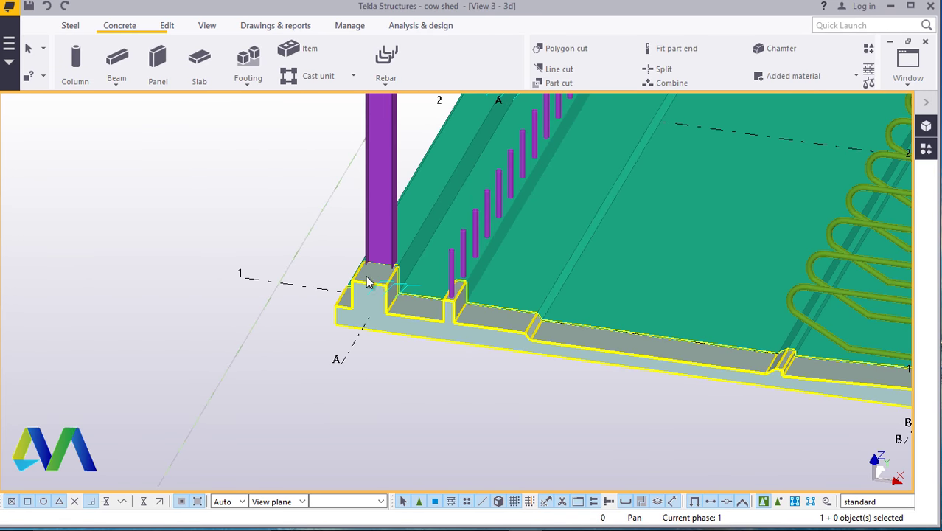
scroll(80, 280, "down", 6)
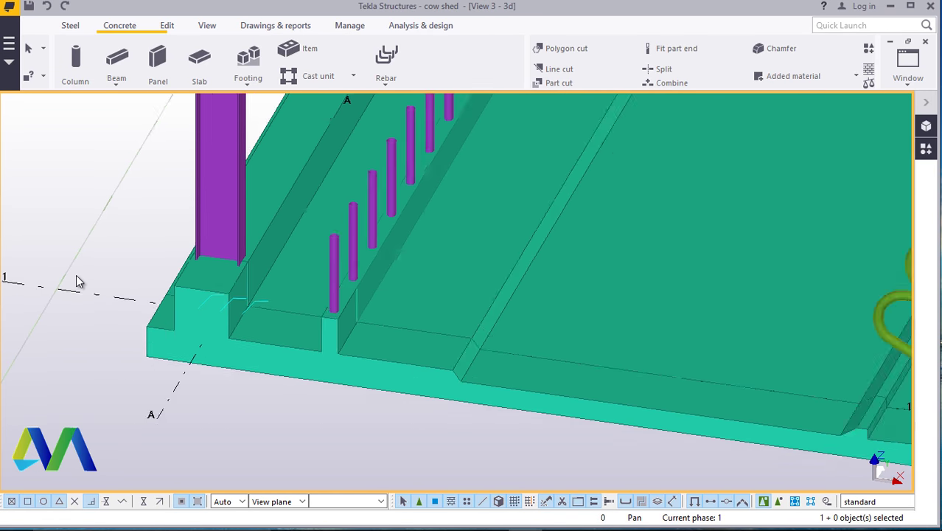
scroll(509, 395, "up", 2)
scroll(569, 381, "down", 1)
scroll(611, 391, "down", 3)
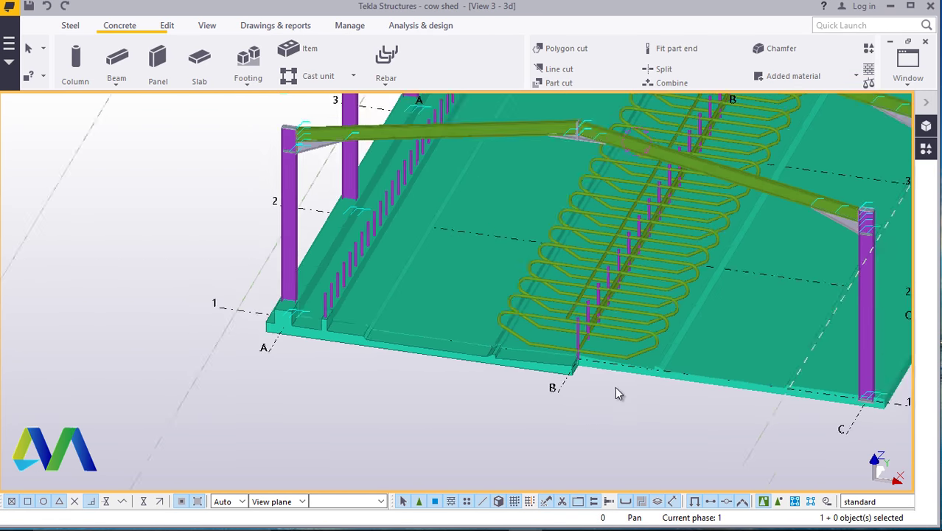
scroll(617, 376, "up", 5)
scroll(633, 390, "down", 2)
left_click(640, 386)
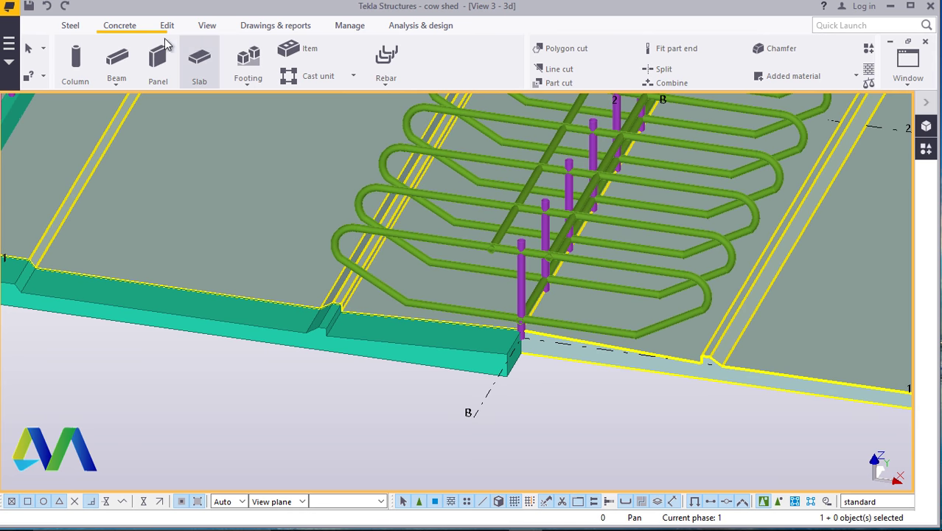
- Set the work plane on the new slab's front face with its origin at the lower corner at grid B
left_click(210, 28)
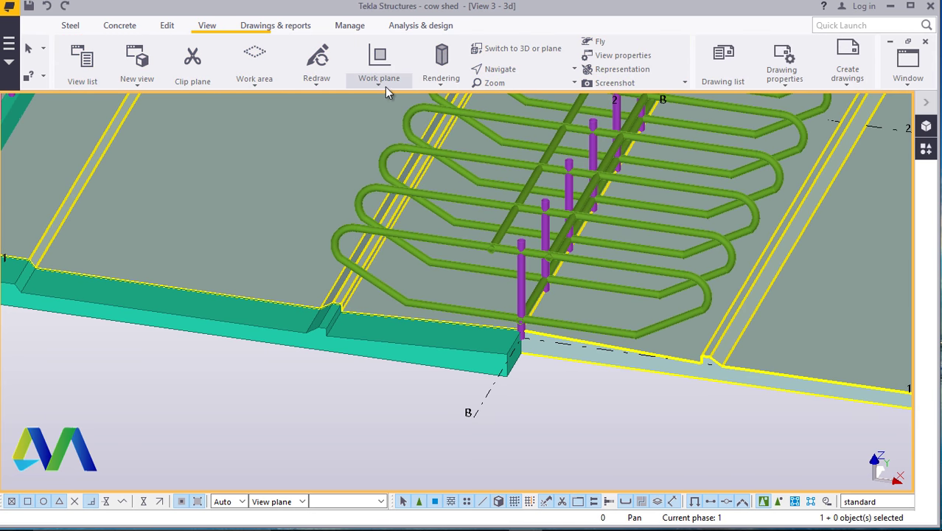
left_click(380, 86)
left_click(379, 108)
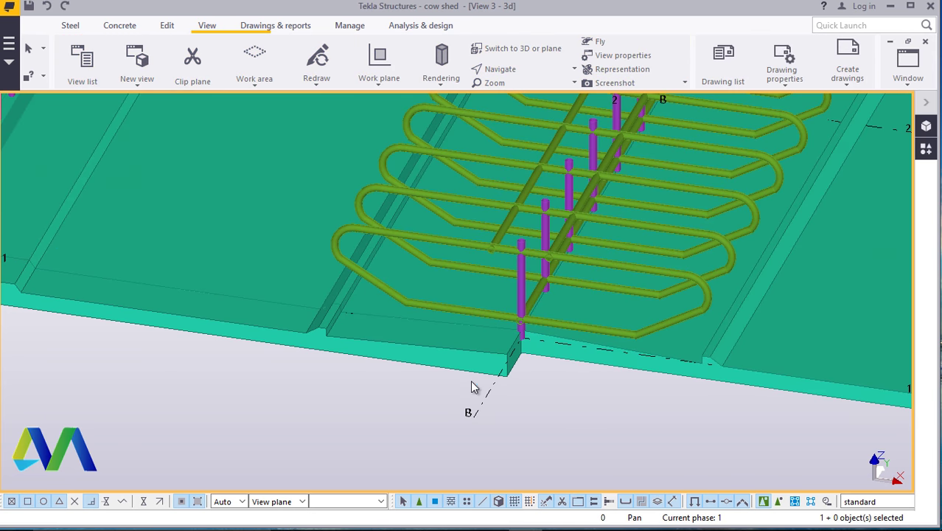
scroll(475, 381, "up", 2)
left_click(518, 368)
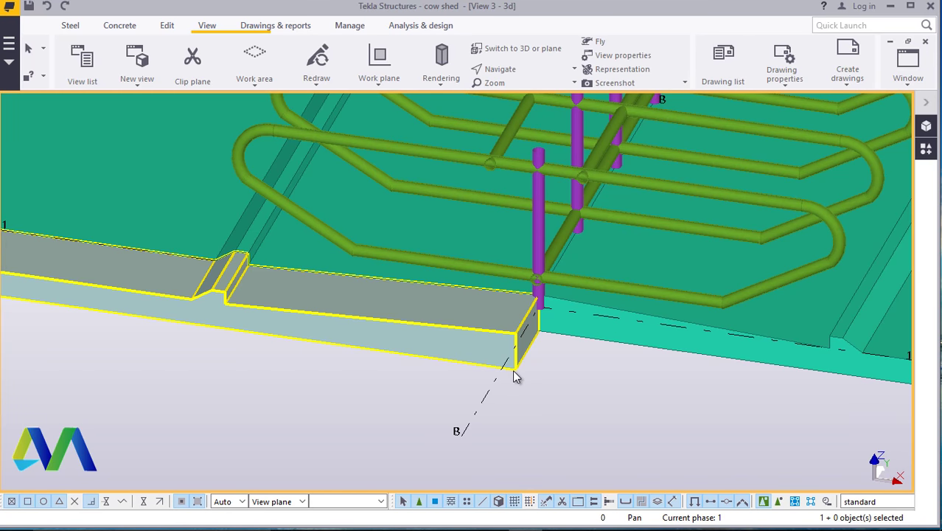
left_click(514, 369)
right_click(592, 398)
left_click(627, 186)
scroll(580, 375, "down", 2)
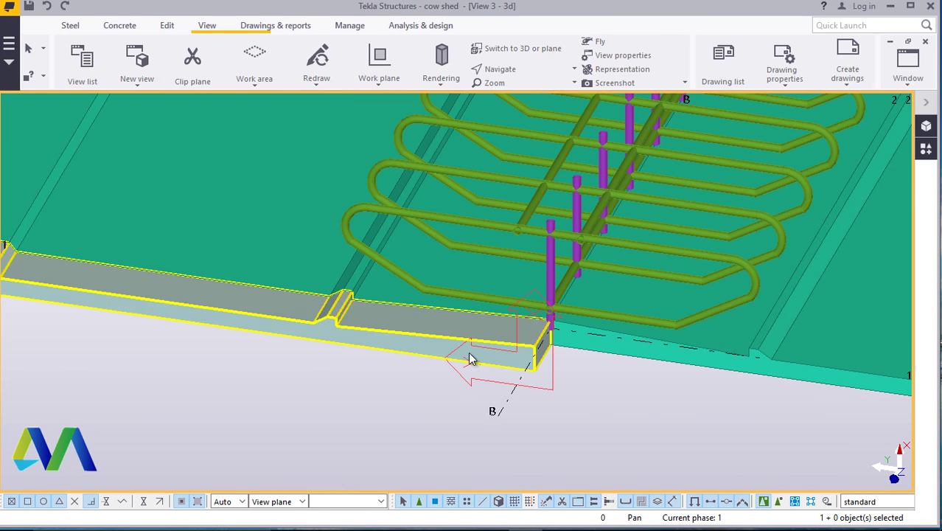
- Mirror-copy the slab about its vertical end edge at grid B, using X0 300, Y0 0 and angle 180
left_click(412, 343)
right_click(410, 339)
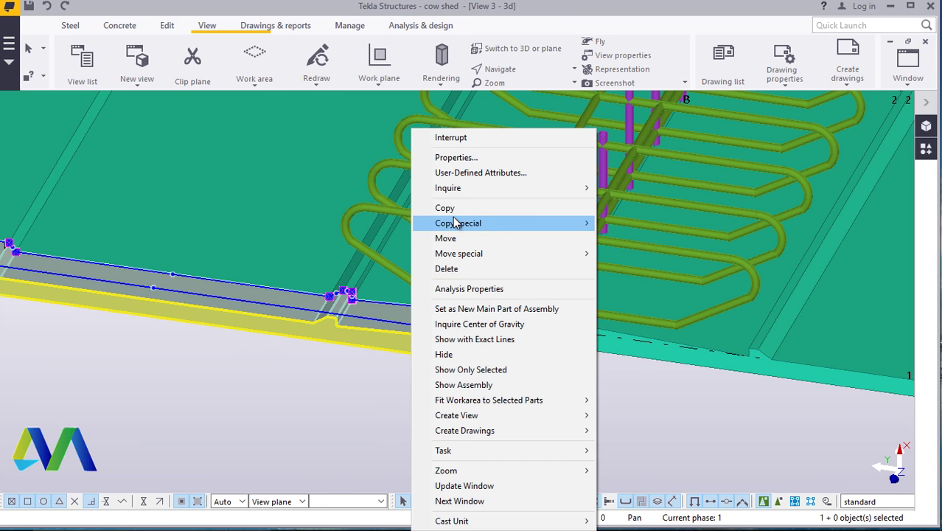
mouse_move(461, 222)
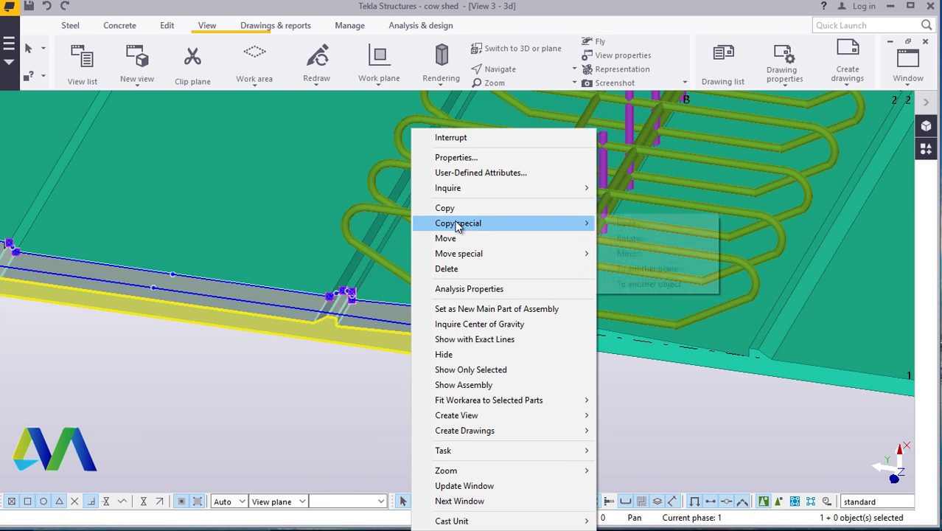
left_click(630, 253)
scroll(534, 361, "up", 6)
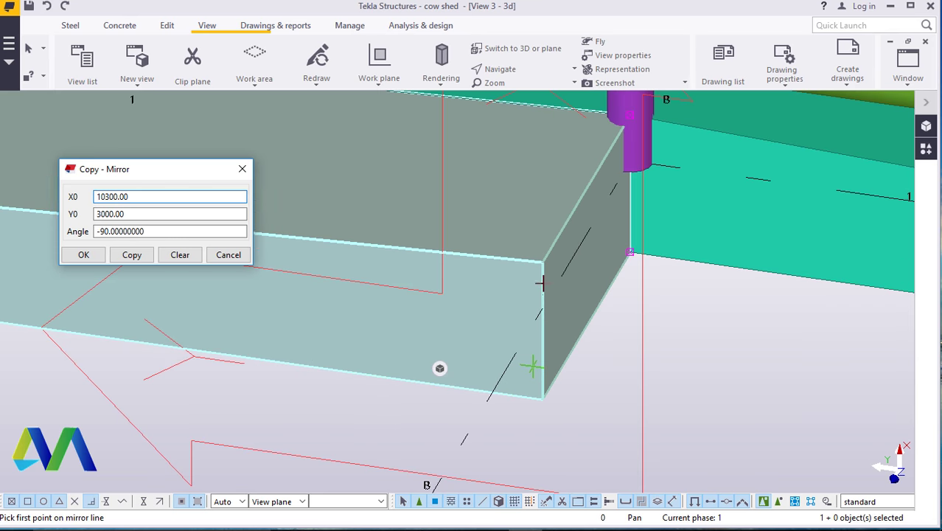
left_click(543, 228)
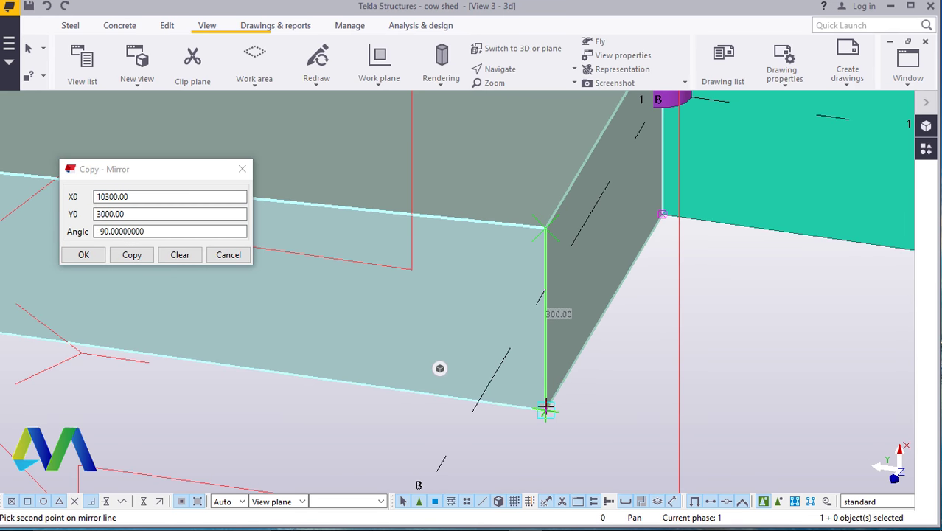
left_click(133, 255)
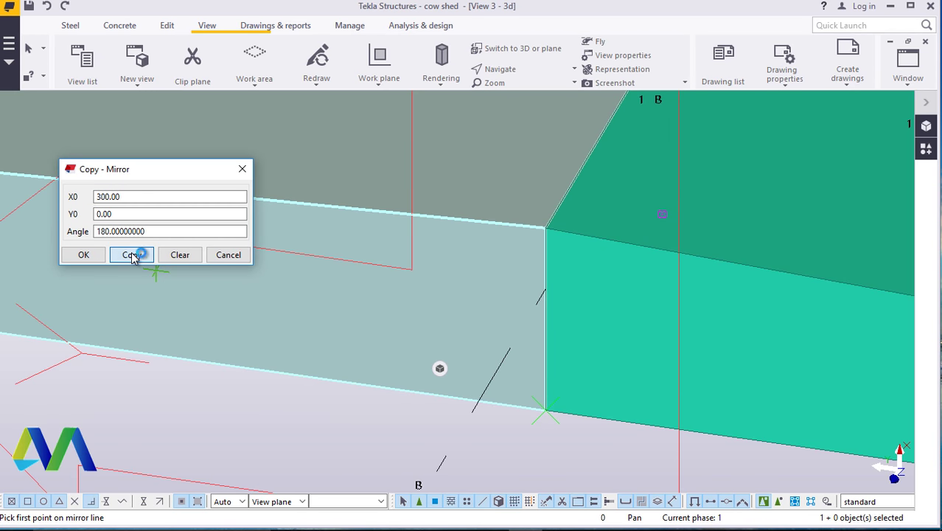
left_click(90, 258)
right_click(169, 411)
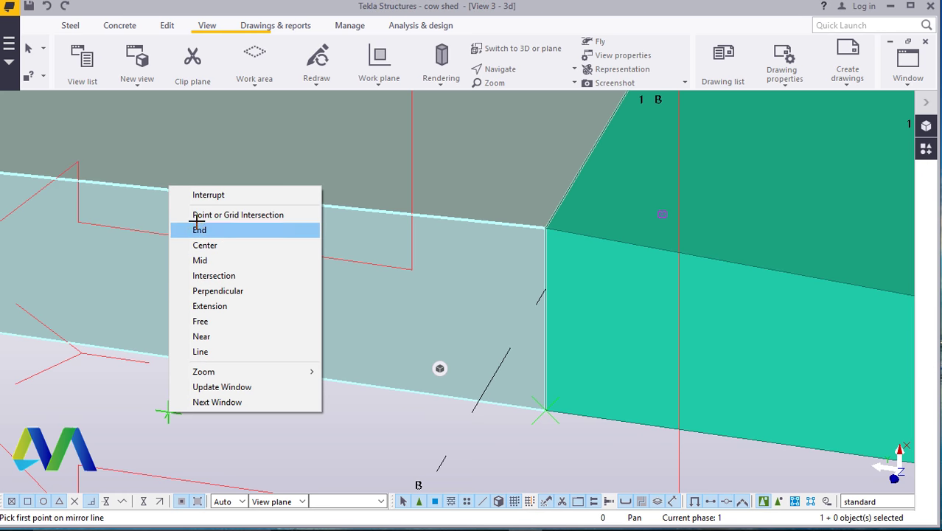
left_click(198, 195)
- Set the view's rotation point on the floor edge at grid 3 and orbit to face the grid C side
scroll(412, 409, "up", 6)
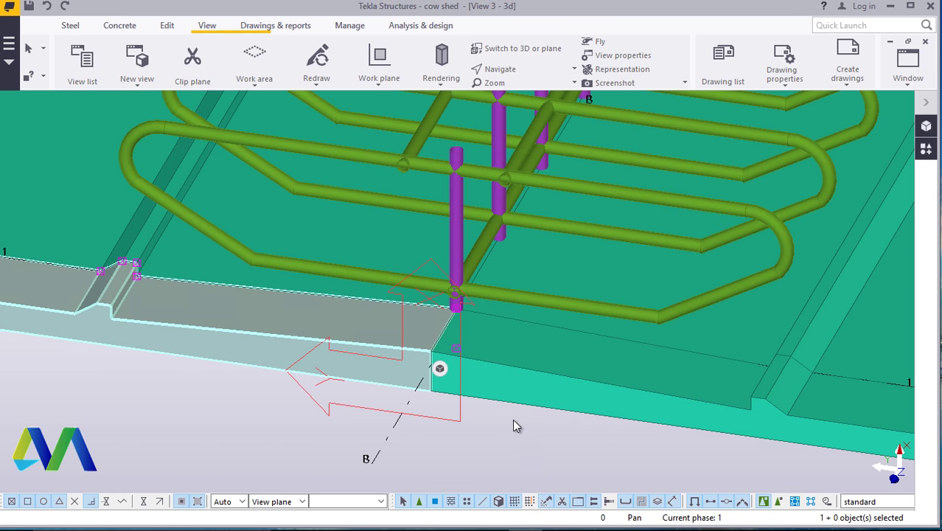
scroll(221, 345, "down", 6)
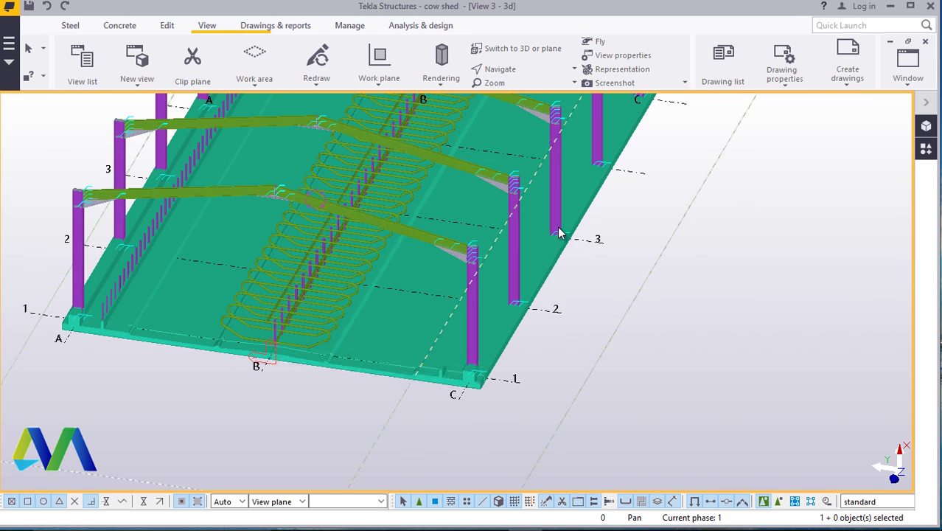
scroll(555, 229, "up", 2)
left_click(503, 71)
left_click(534, 94)
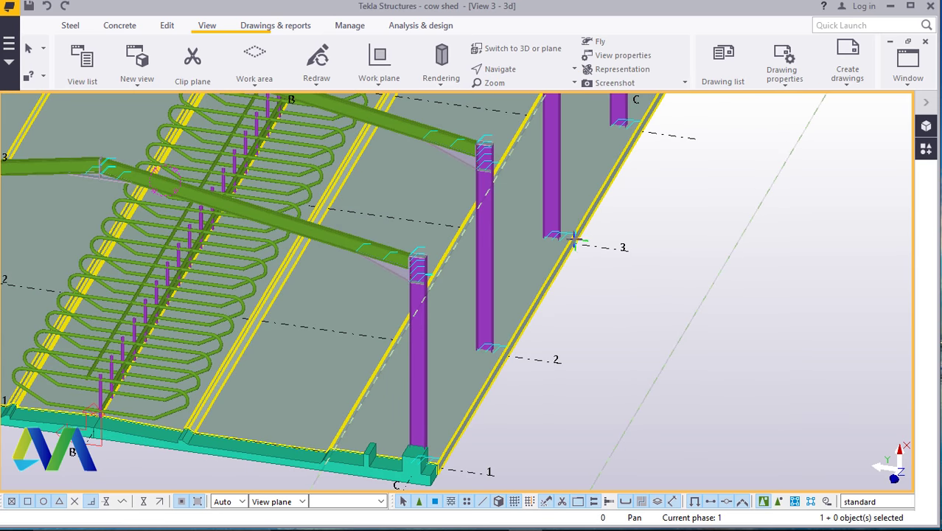
middle_click_drag(582, 233, 435, 216, "ctrl")
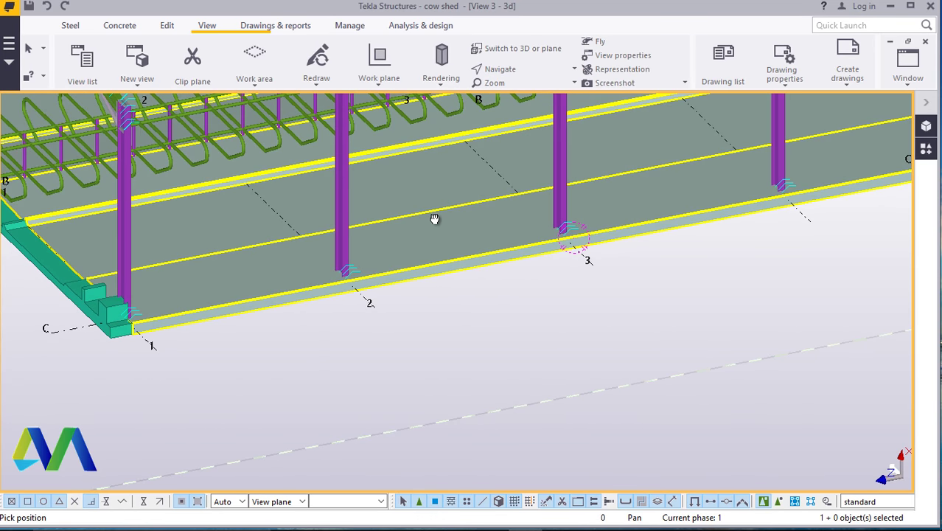
scroll(334, 274, "up", 2)
right_click(732, 328)
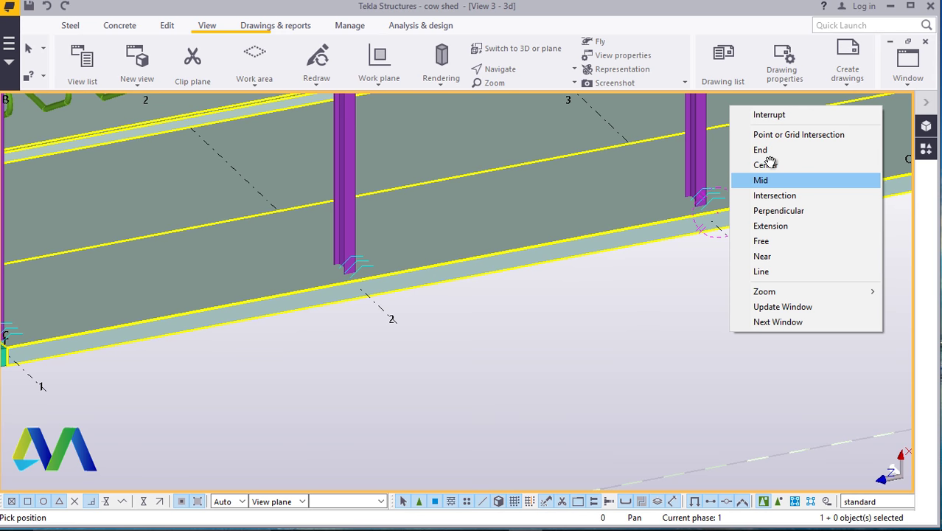
left_click(756, 114)
- Set the work plane on the mirrored slab's outer side face at grid C with its origin at the lower front corner
scroll(737, 381, "down", 3)
scroll(282, 391, "up", 6)
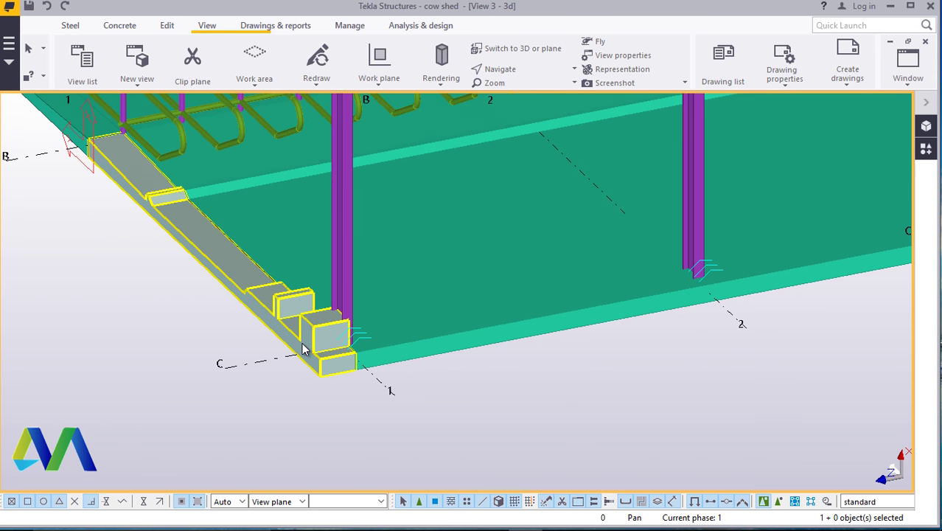
scroll(317, 340, "up", 4)
scroll(319, 336, "down", 5)
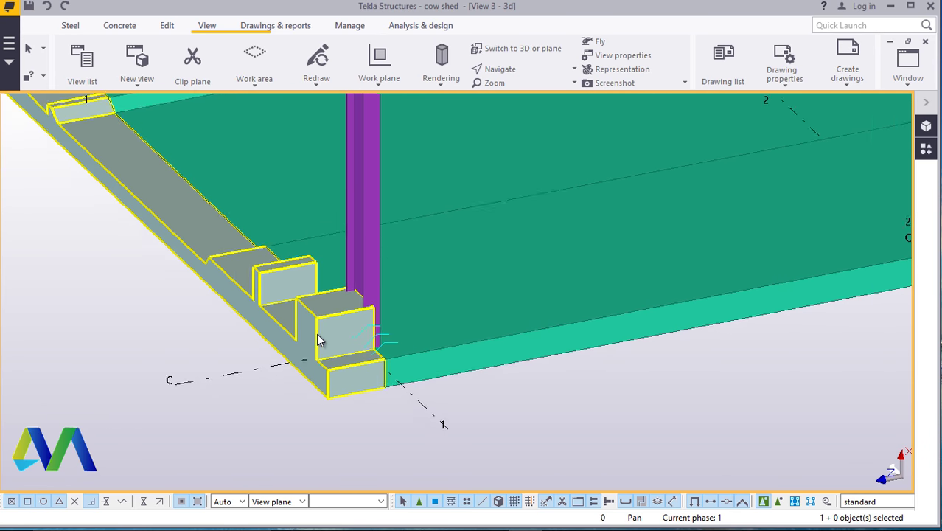
scroll(324, 340, "down", 2)
scroll(334, 343, "up", 2)
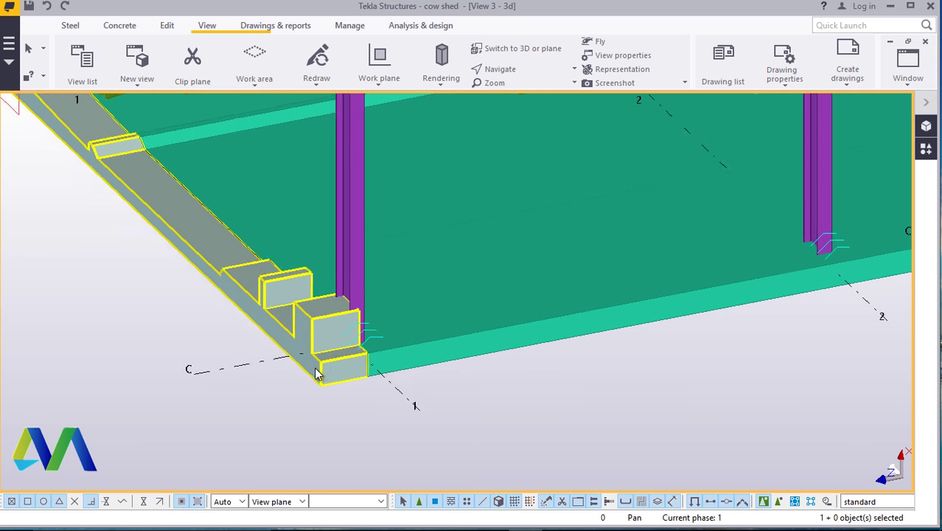
scroll(319, 368, "down", 2)
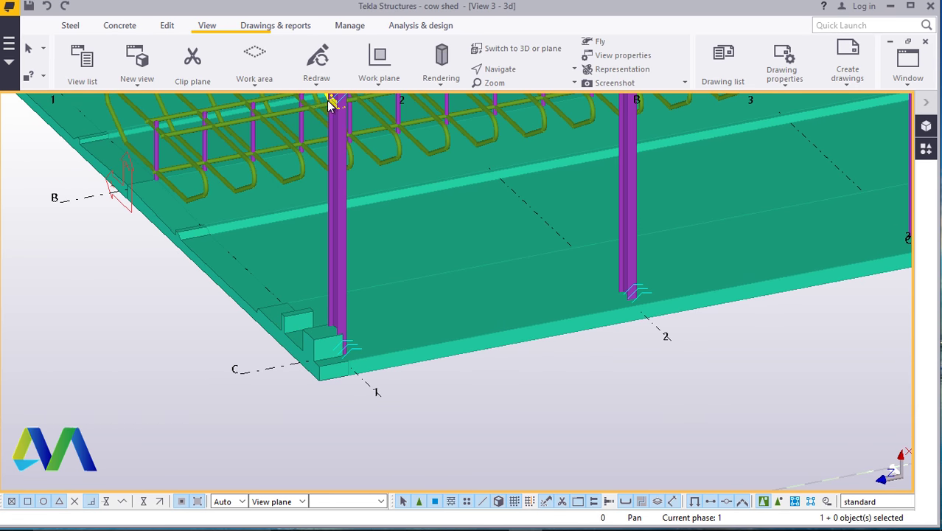
left_click(375, 84)
left_click(384, 116)
scroll(356, 378, "up", 2)
scroll(290, 387, "up", 4)
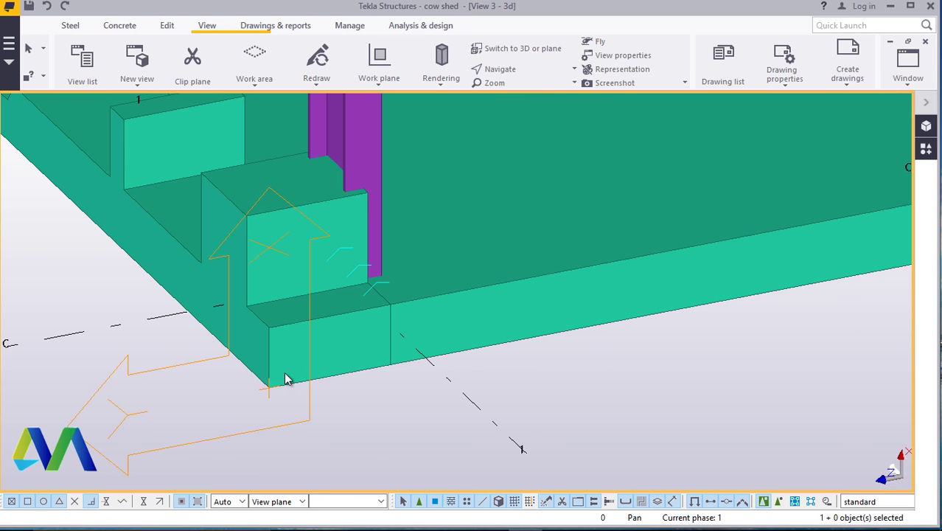
right_click(452, 379)
left_click(505, 153)
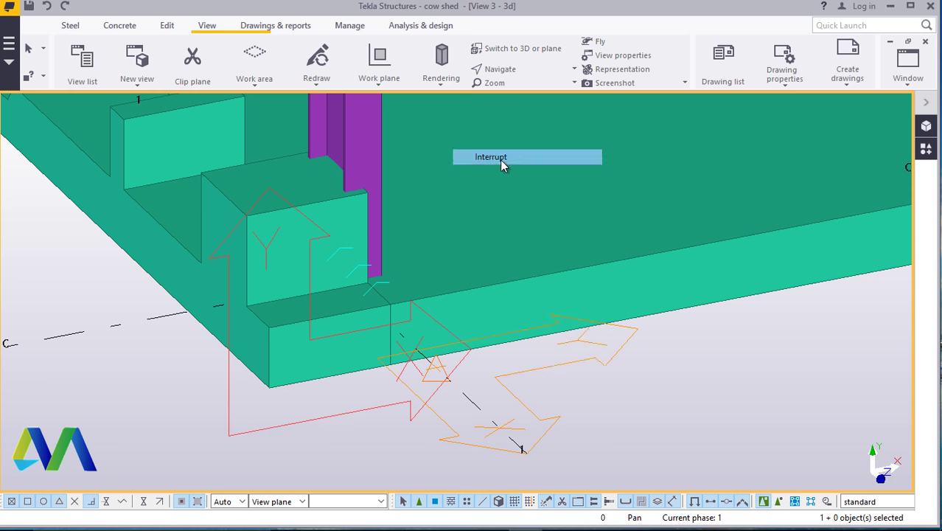
- Mirror-copy the grid C slab to the floor's far end about the floor edge's midpoint line, using X0 15600, Y0 300 and angle -90
scroll(290, 233, "down", 1)
scroll(219, 159, "down", 6)
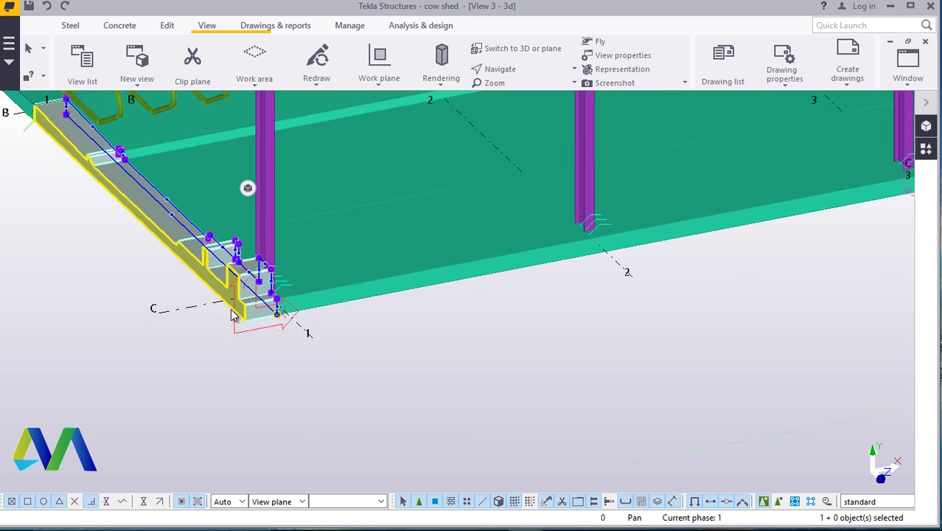
right_click(595, 322)
mouse_move(649, 227)
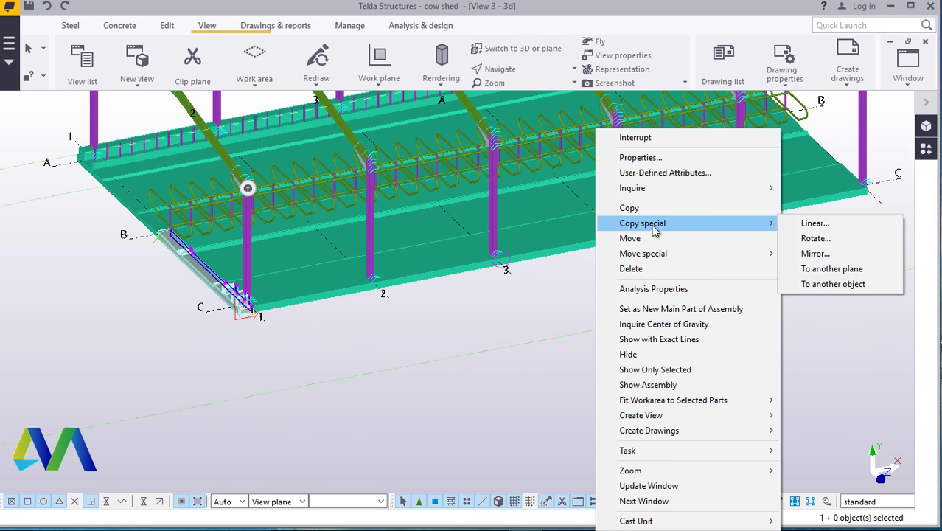
left_click(812, 255)
scroll(590, 251, "up", 5)
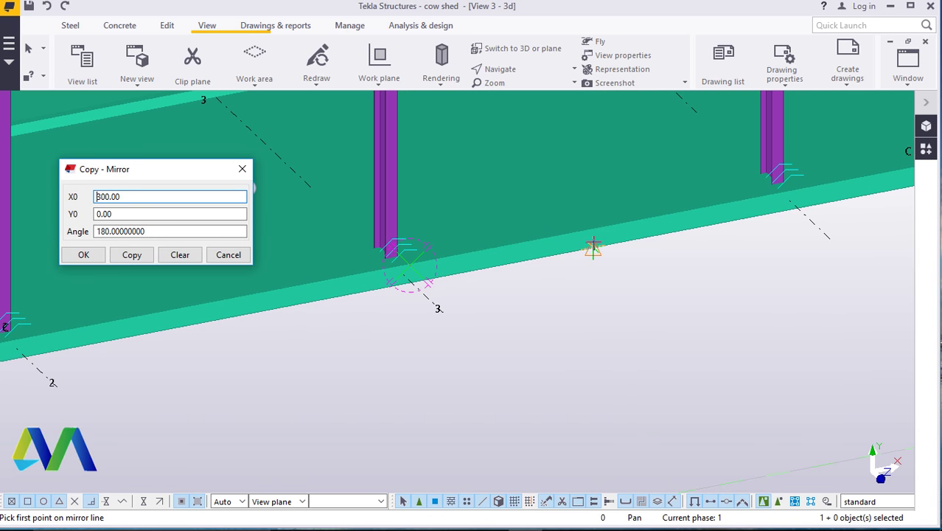
left_click(594, 230)
scroll(595, 248, "up", 4)
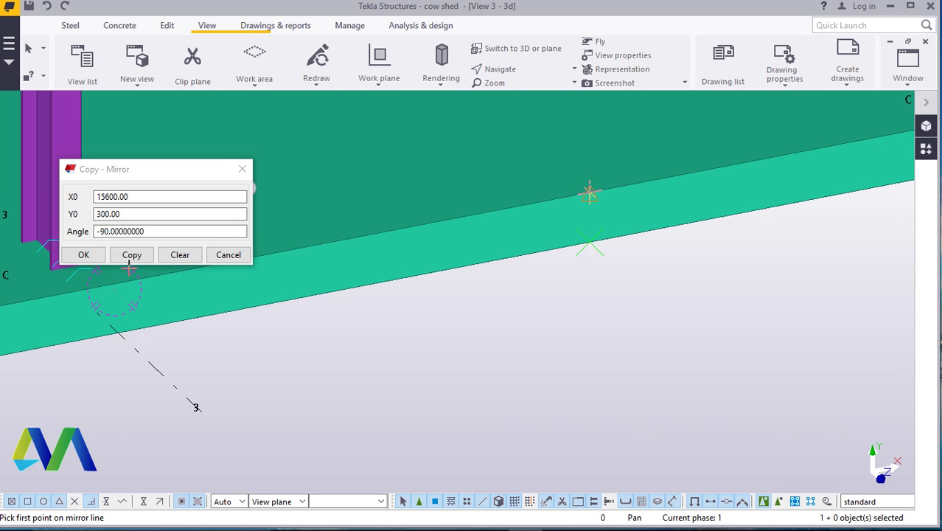
left_click(83, 254)
scroll(376, 375, "down", 5)
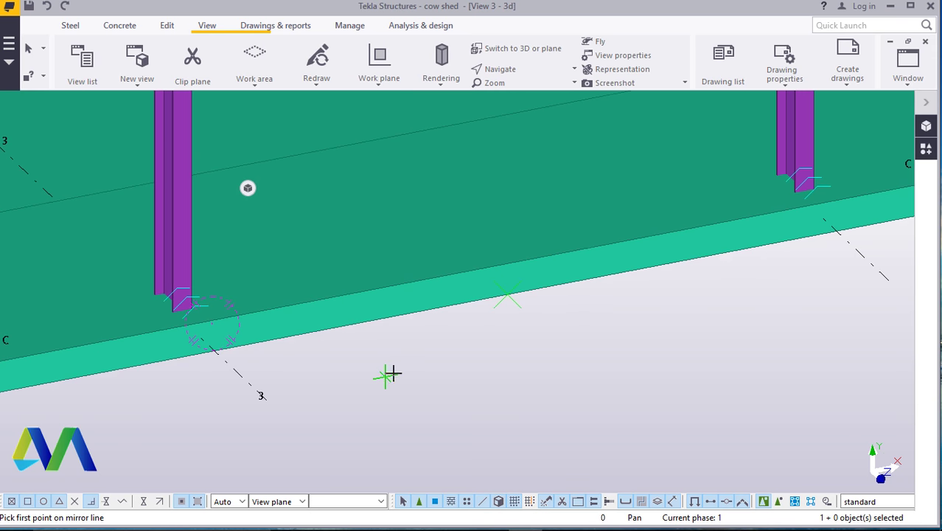
scroll(397, 370, "down", 5)
scroll(729, 259, "up", 2)
scroll(698, 237, "up", 3)
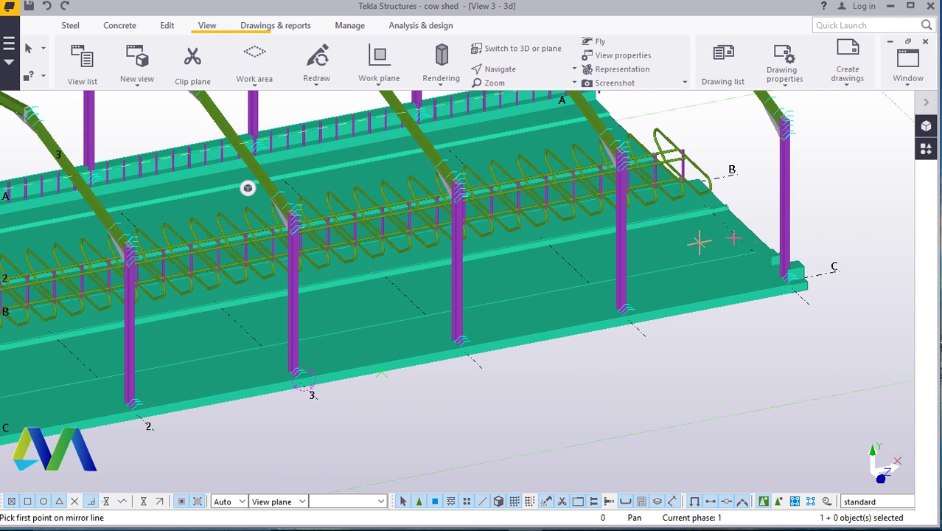
scroll(803, 247, "up", 2)
right_click(750, 134)
left_click(772, 142)
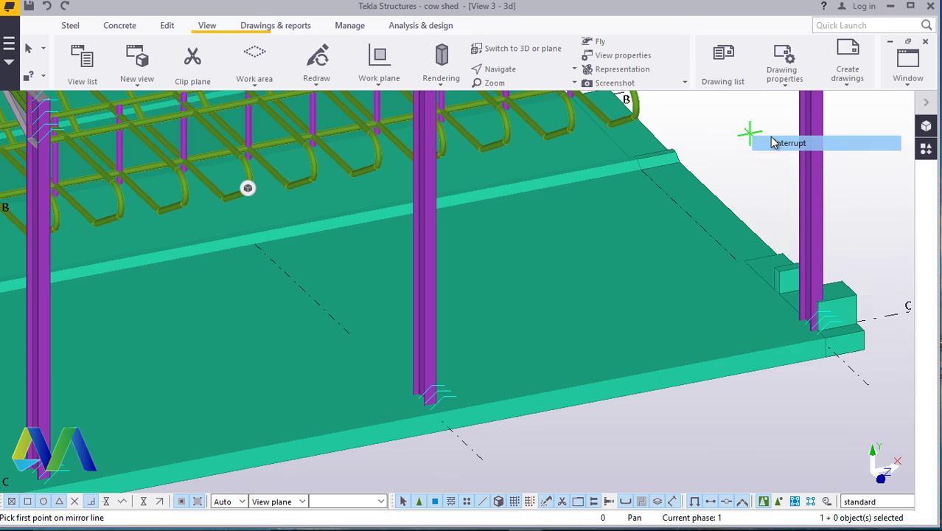
- Try to copy the grid A–B end slab to the floor's far end, using the floor's lower outer corners at grid C as reference points
scroll(735, 260, "down", 2)
scroll(740, 273, "down", 3)
scroll(103, 289, "up", 4)
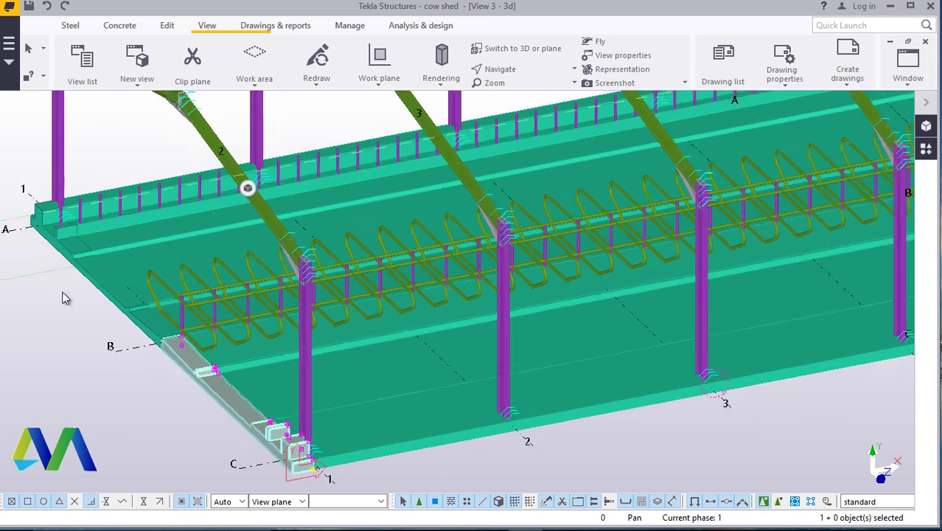
right_click(44, 319)
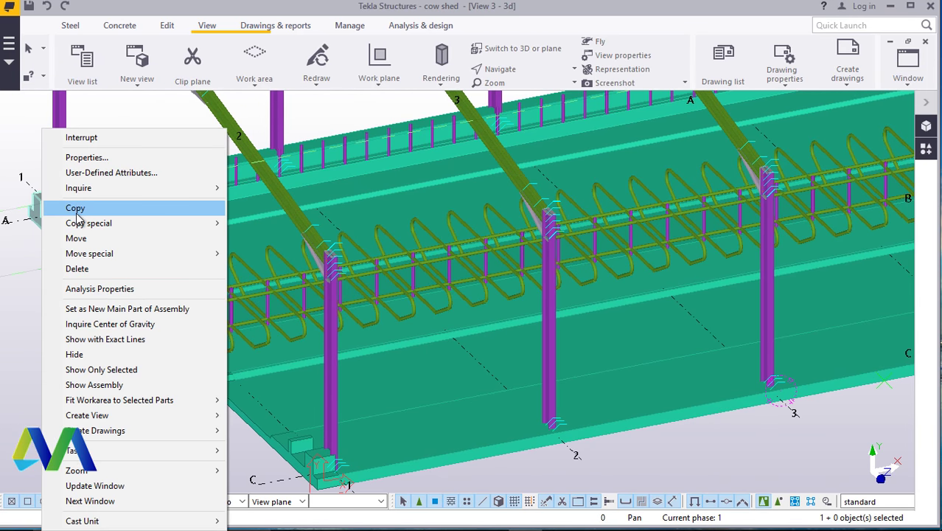
left_click(74, 205)
scroll(313, 461, "down", 1)
scroll(302, 463, "up", 4)
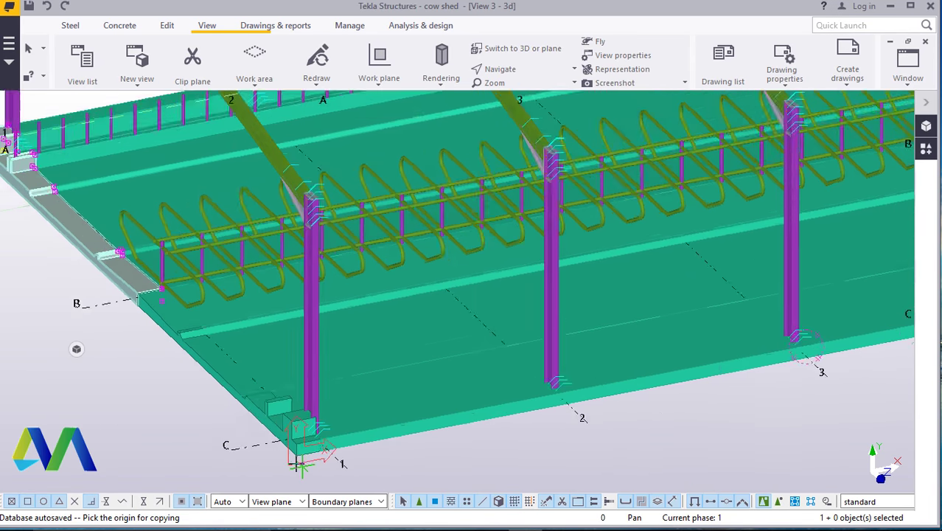
scroll(299, 464, "up", 1)
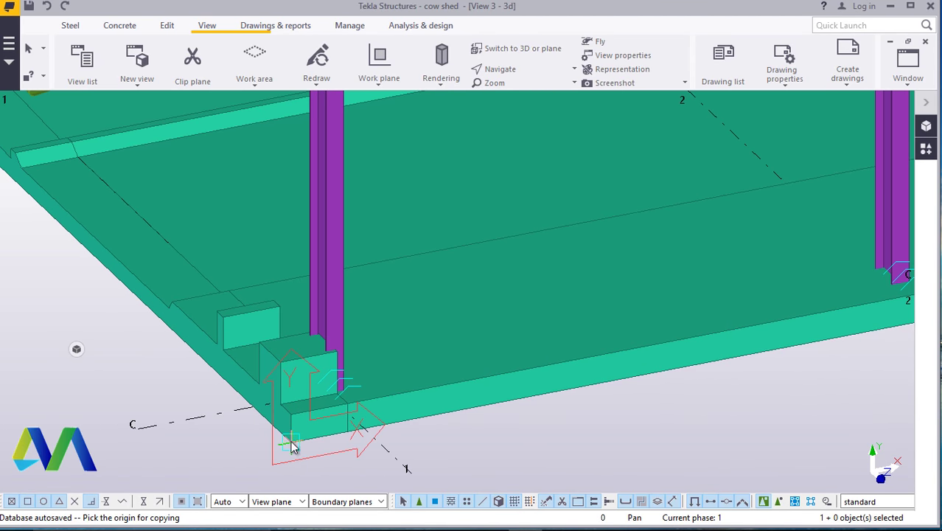
left_click(292, 446)
scroll(280, 442, "down", 6)
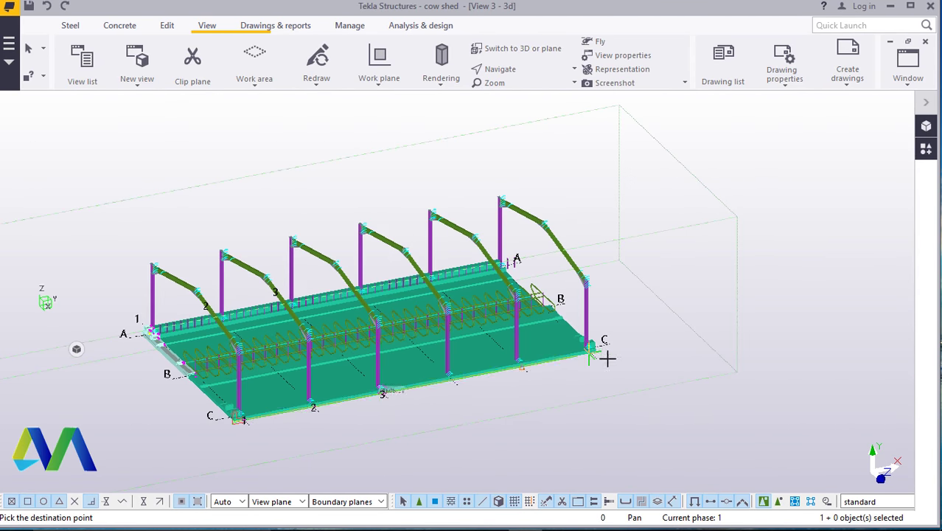
scroll(599, 359, "up", 8)
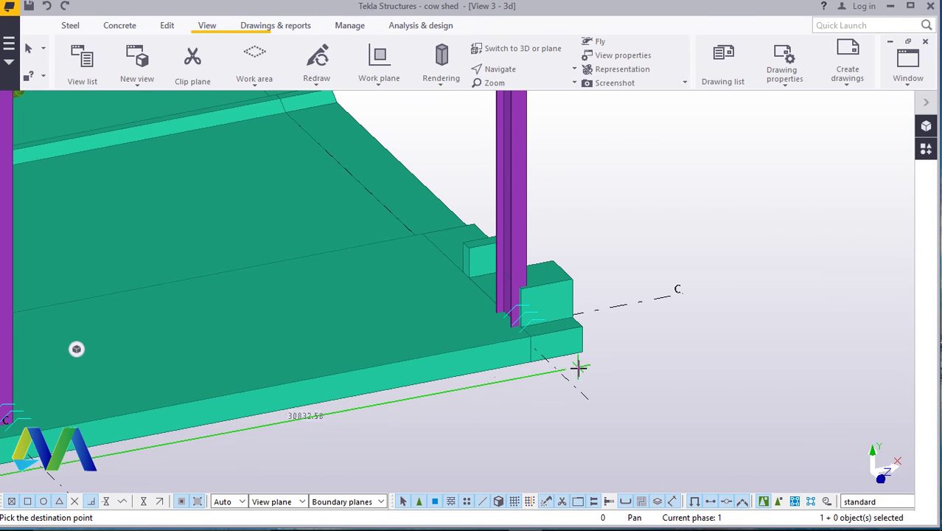
right_click(713, 189)
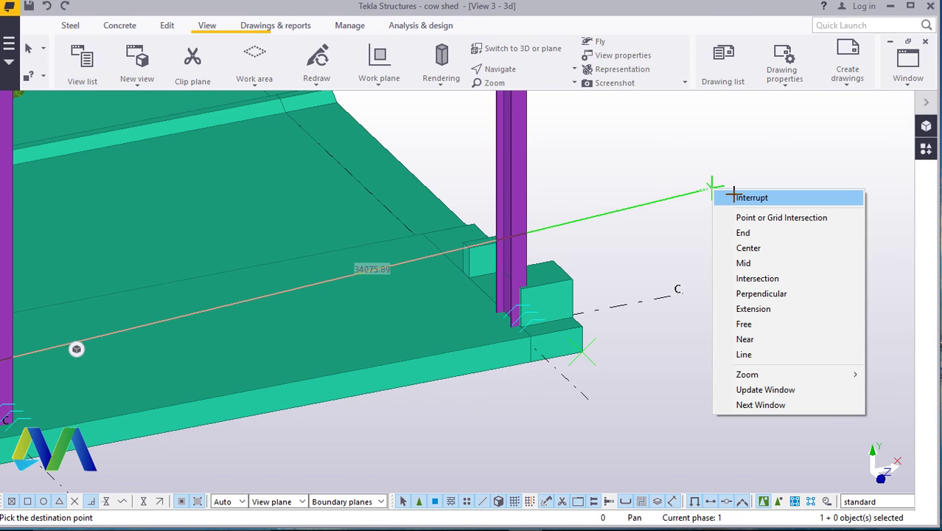
scroll(711, 285, "down", 8)
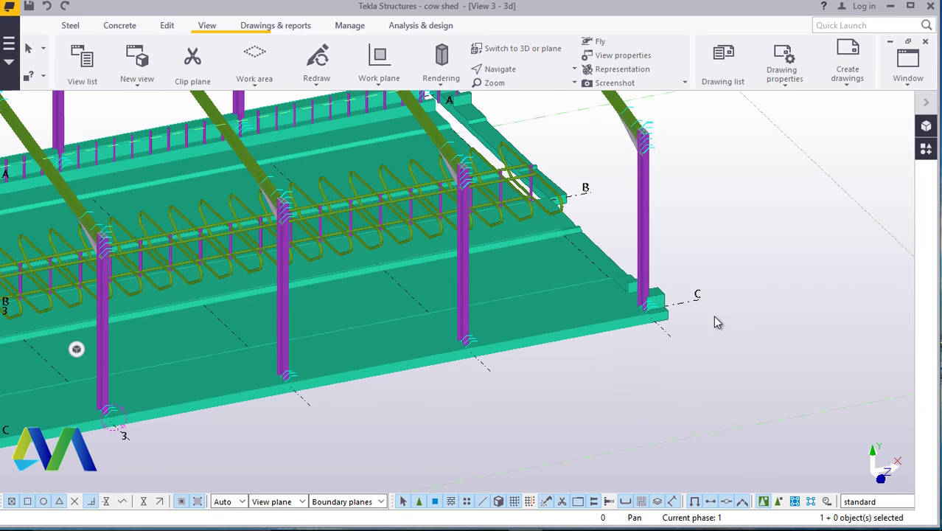
scroll(702, 330, "down", 3)
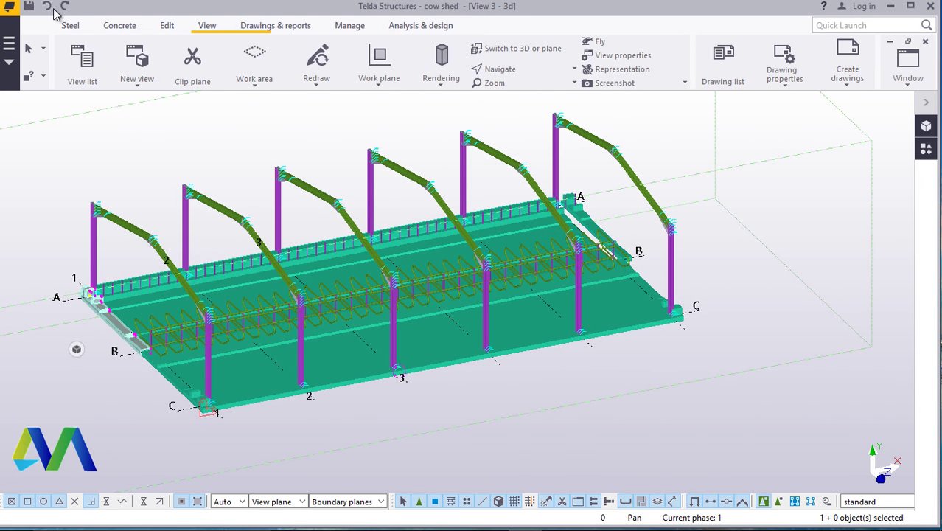
- Copy the grid A–B end slab from grid 1 to the floor's far end by 30600, between matching top corners of the low kerb
scroll(124, 373, "up", 10)
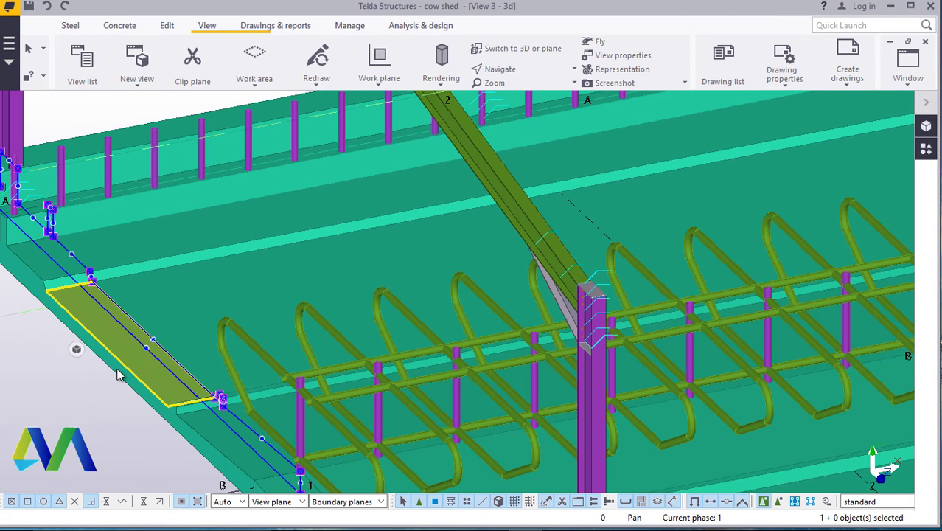
scroll(17, 269, "up", 2)
scroll(322, 328, "down", 4)
scroll(140, 243, "up", 5)
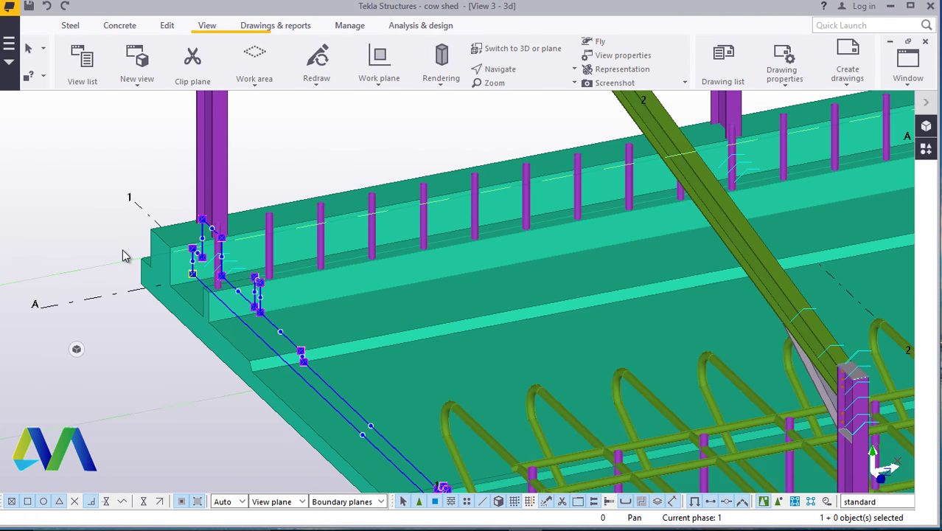
scroll(180, 243, "up", 2)
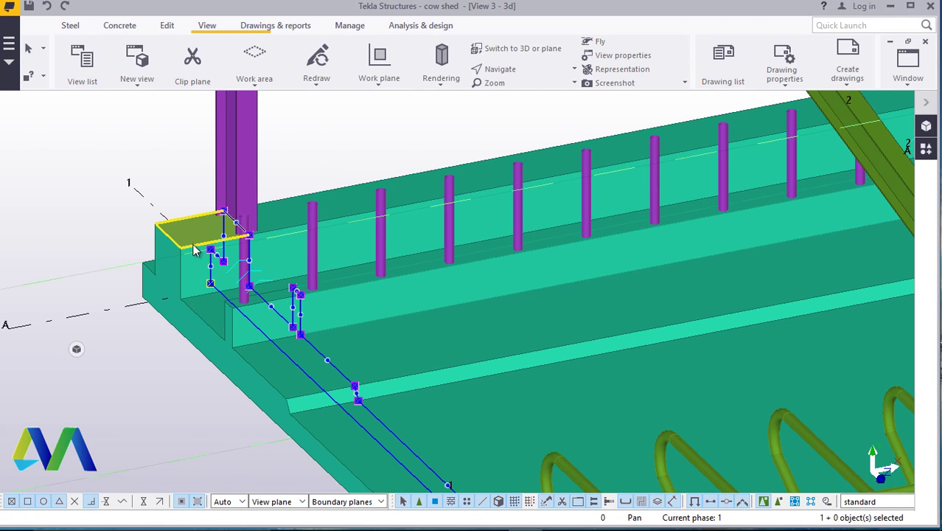
right_click(208, 334)
left_click(97, 208)
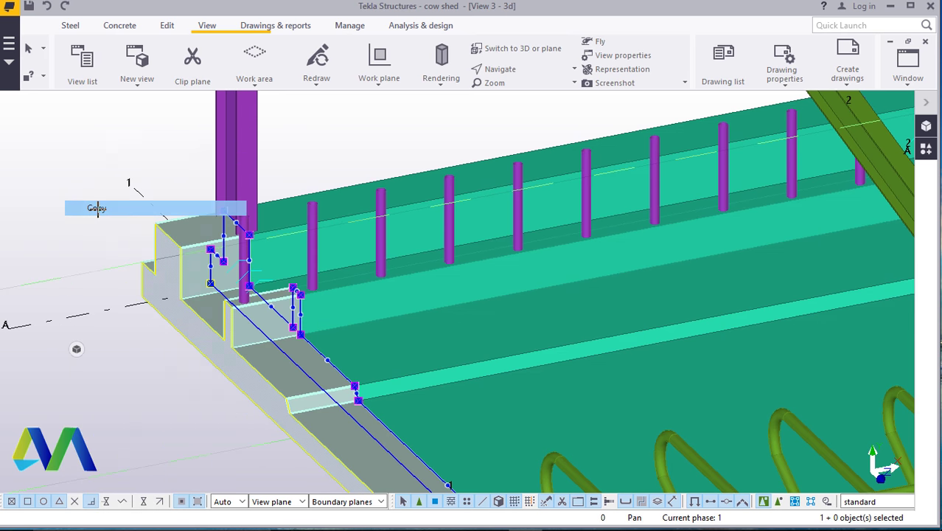
scroll(303, 294, "up", 5)
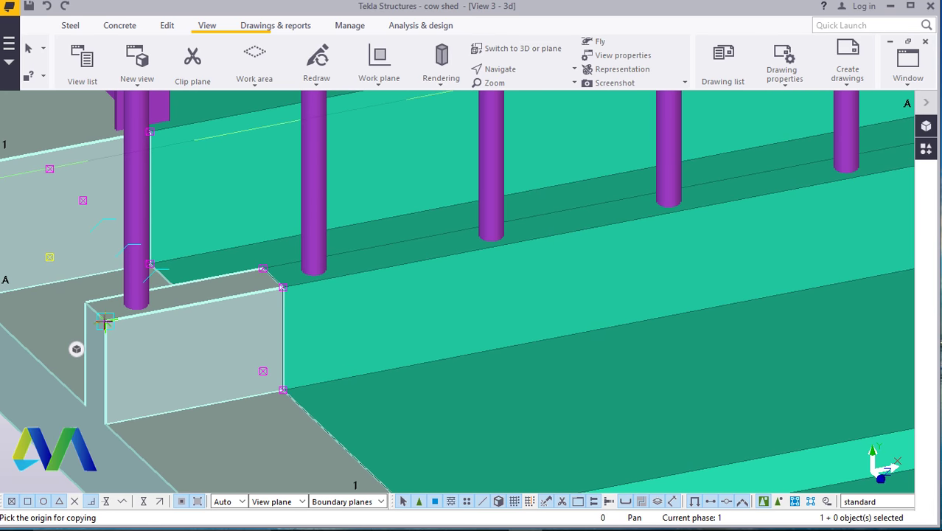
left_click(105, 324)
scroll(100, 326, "down", 6)
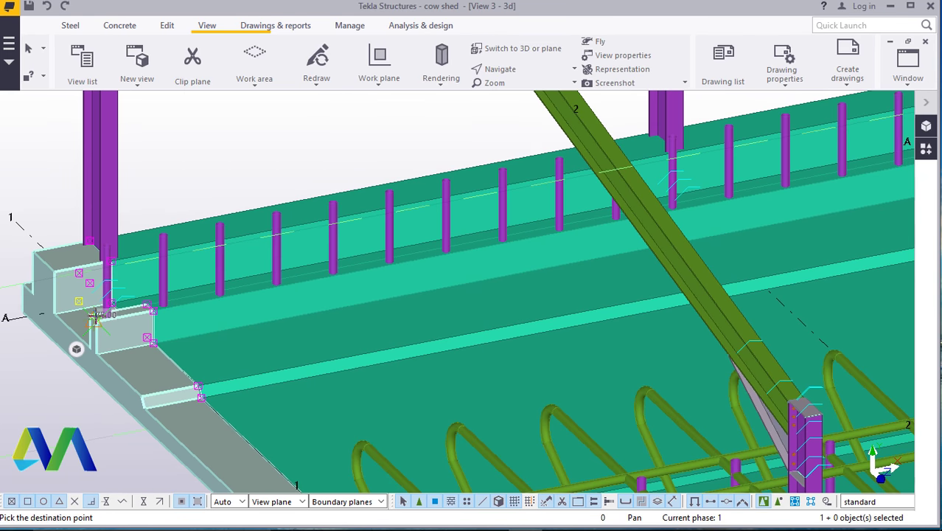
scroll(97, 328, "down", 4)
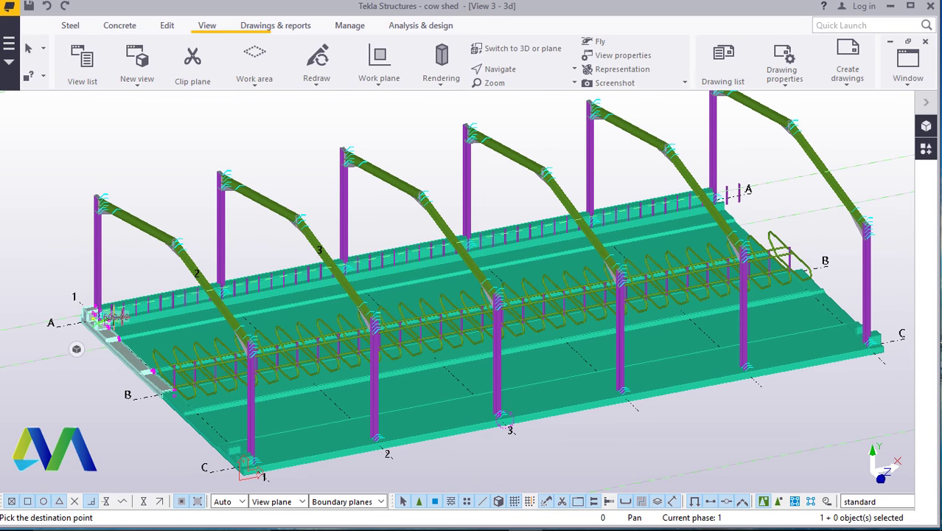
scroll(757, 200, "up", 8)
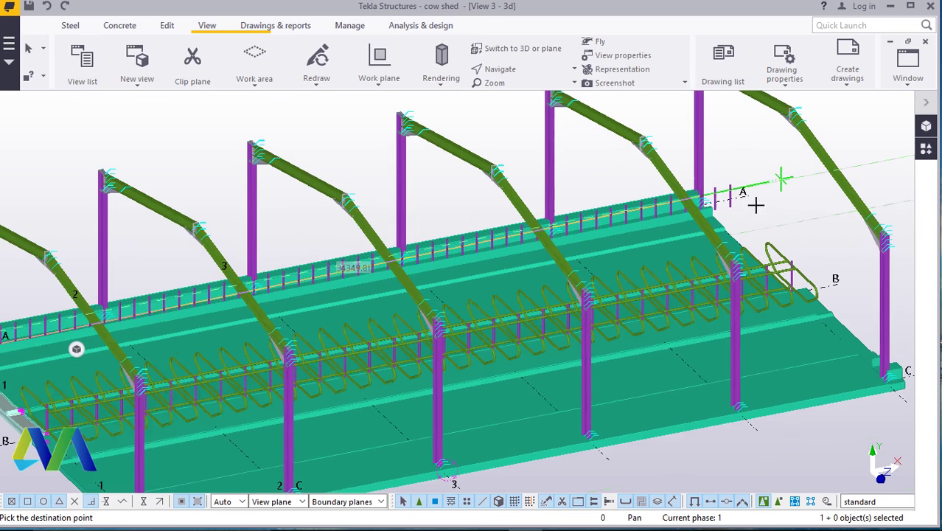
scroll(691, 221, "up", 5)
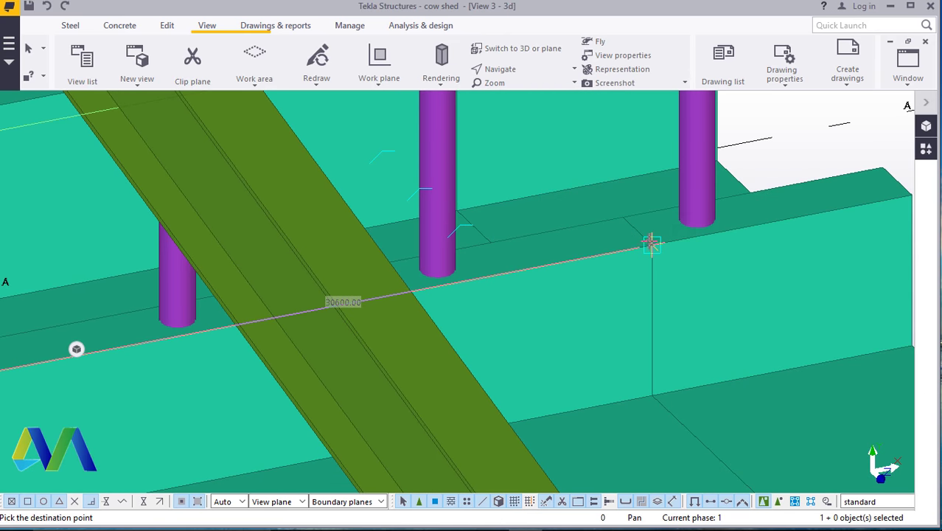
scroll(652, 244, "down", 5)
right_click(760, 191)
left_click(770, 194)
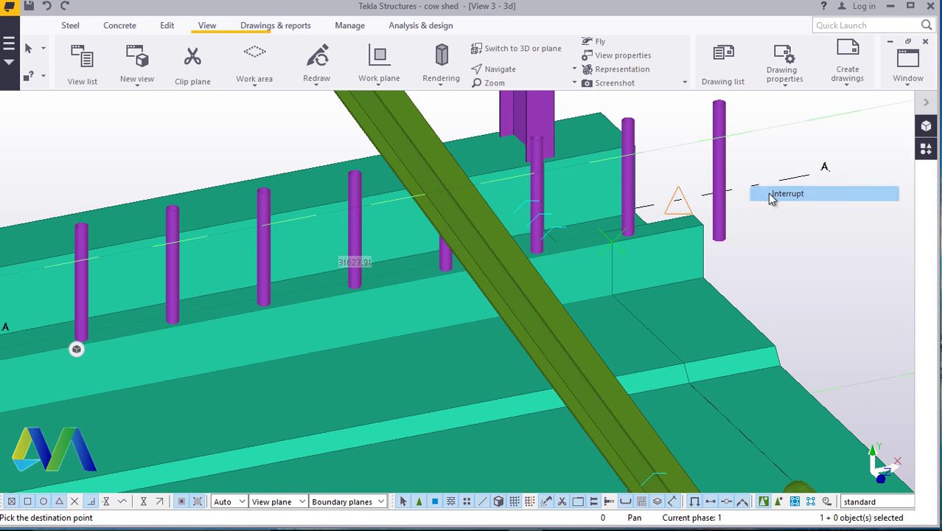
- Set the view's rotation point near the far-end posts at grid A, orbit to the outer side, and delete the surplus post beyond the kerb
left_click(533, 71)
left_click(536, 91)
middle_click_drag(636, 223, 397, 337, "ctrl")
scroll(380, 326, "down", 5)
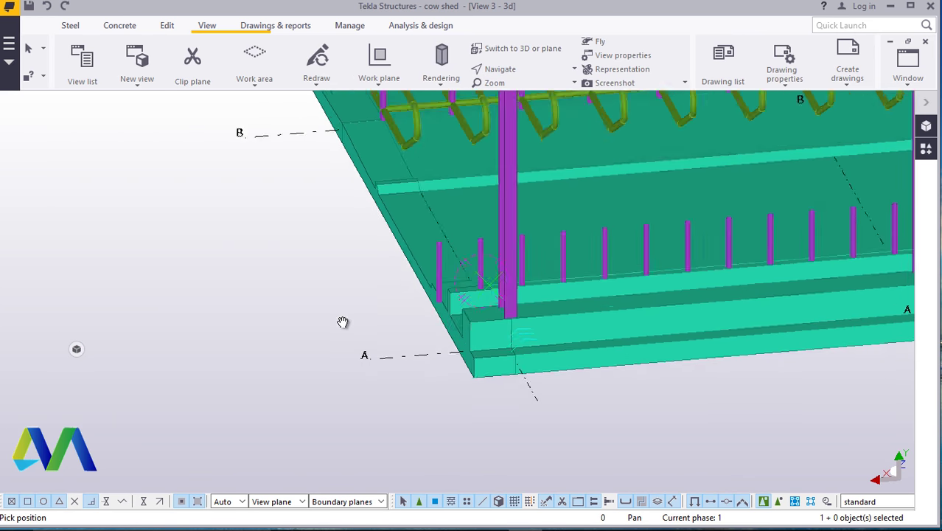
mouse_move(465, 301)
middle_mouse_down("ctrl")
mouse_move(544, 324)
mouse_move(460, 305)
middle_mouse_up("ctrl")
scroll(459, 305, "up", 3)
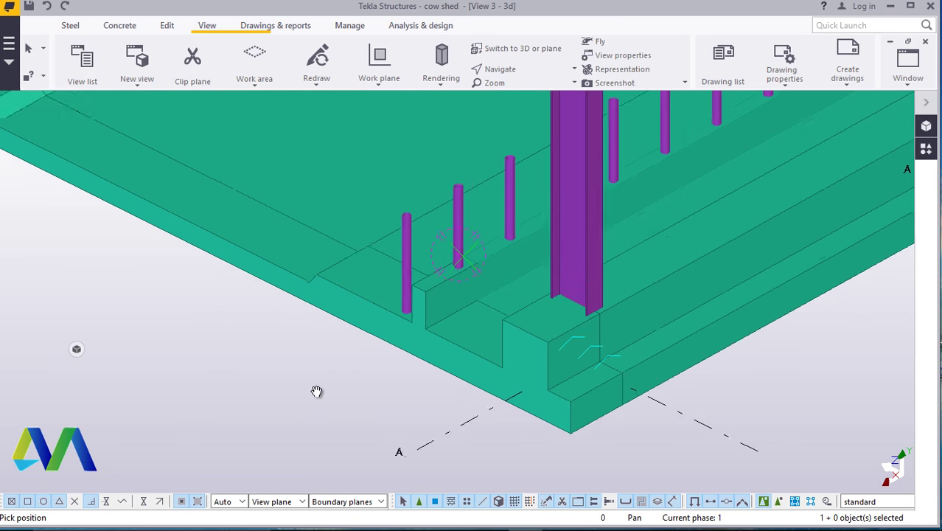
right_click(308, 159)
left_click(320, 168)
scroll(471, 254, "up", 1)
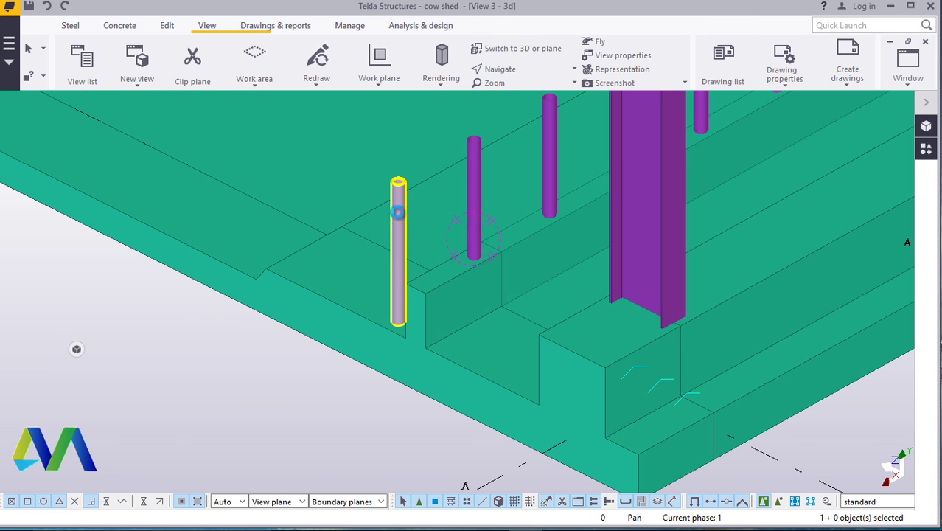
right_click(392, 213)
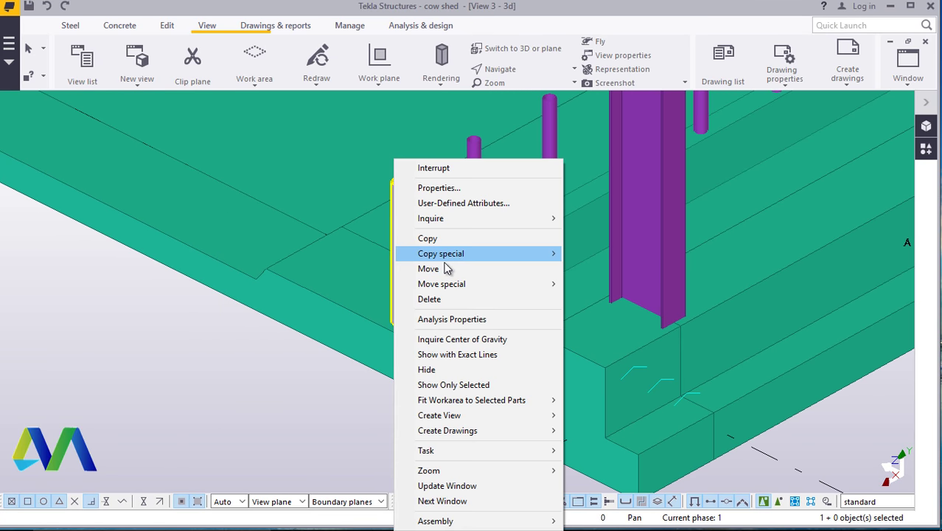
left_click(429, 301)
- Add a steel beam along the tops of the grid A posts, from the far-end post to the last post at grid 1
scroll(288, 349, "down", 1)
scroll(309, 348, "down", 5)
scroll(412, 303, "up", 4)
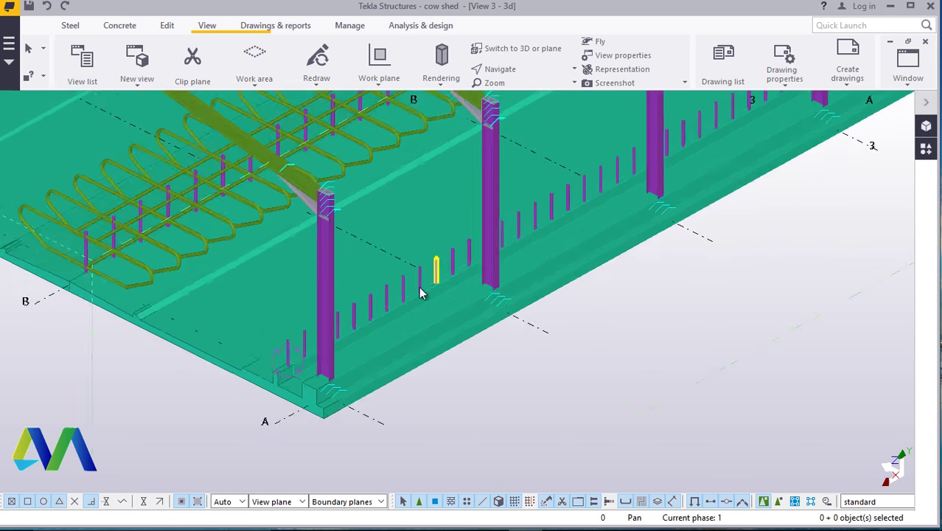
scroll(281, 343, "down", 2)
scroll(421, 158, "up", 1)
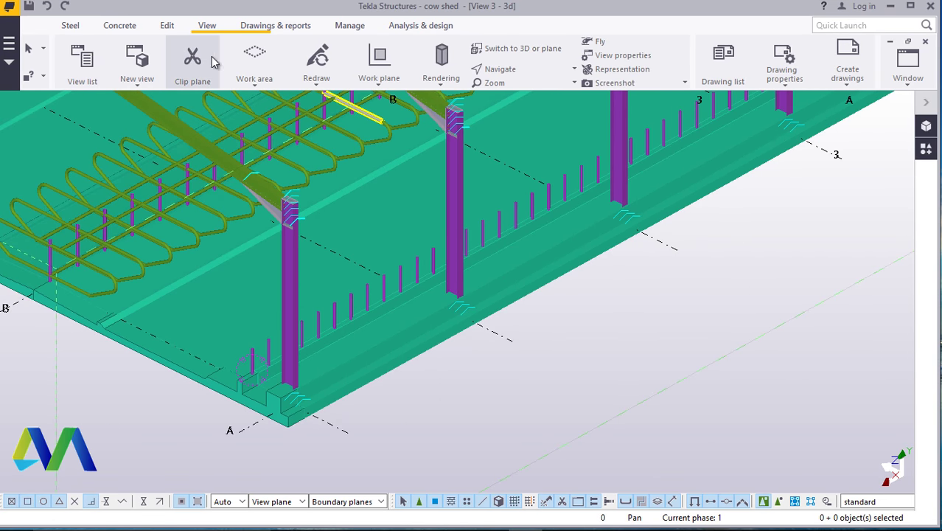
left_click(70, 25)
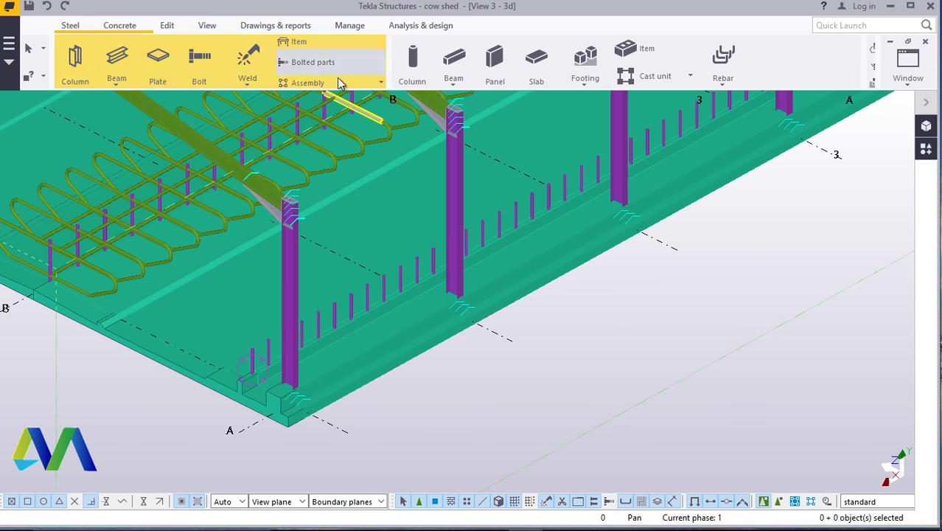
left_click(118, 87)
left_click(136, 102)
scroll(265, 359, "up", 4)
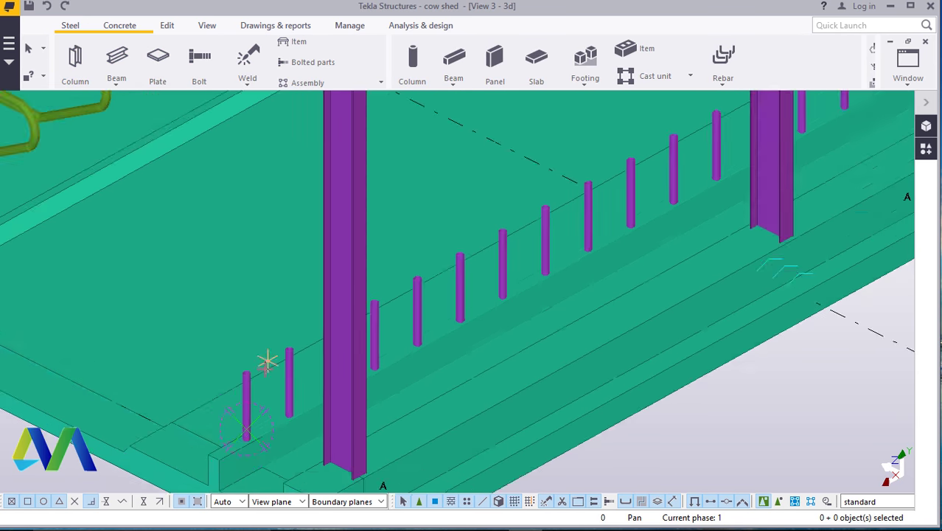
scroll(267, 361, "up", 8)
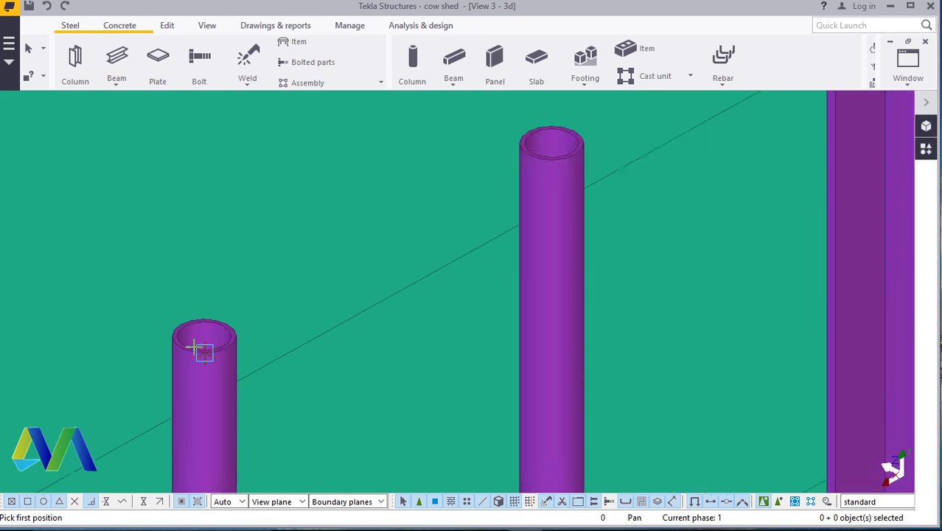
scroll(193, 347, "up", 4)
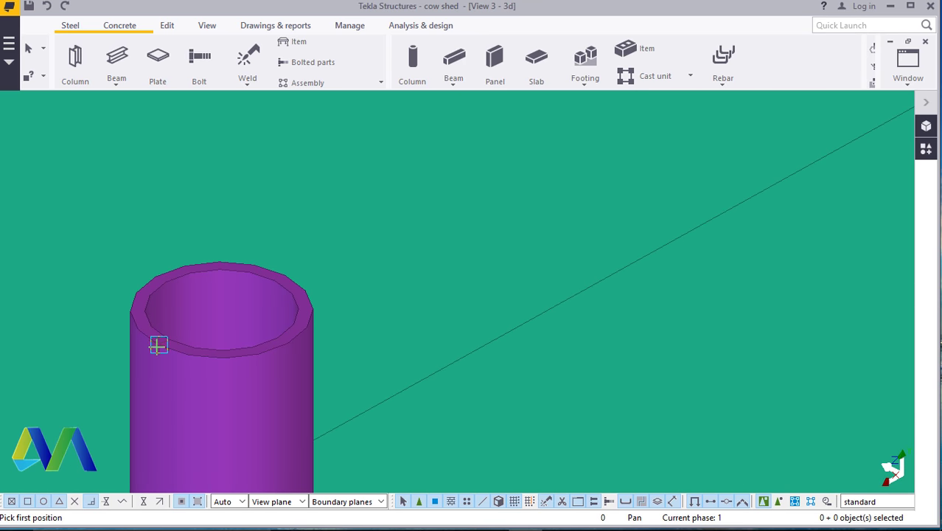
scroll(158, 344, "up", 3)
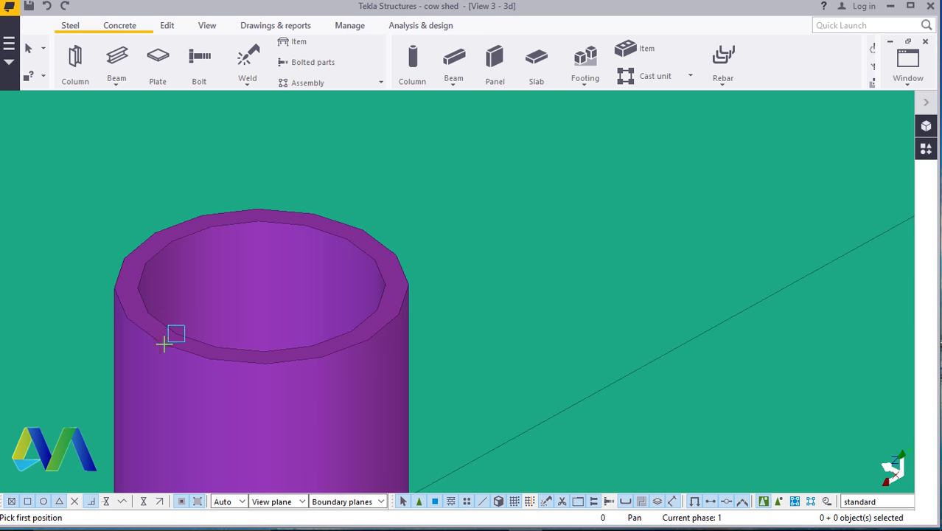
scroll(224, 356, "down", 10)
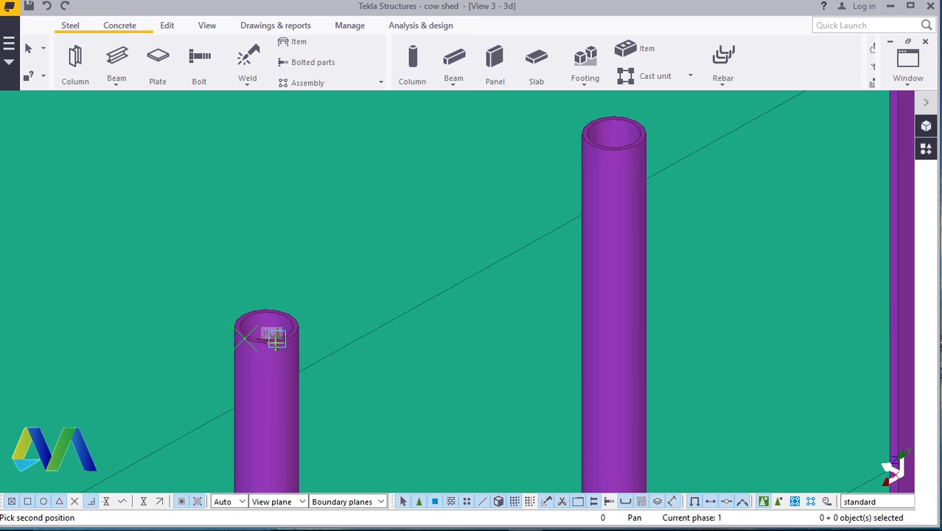
scroll(310, 378, "down", 10)
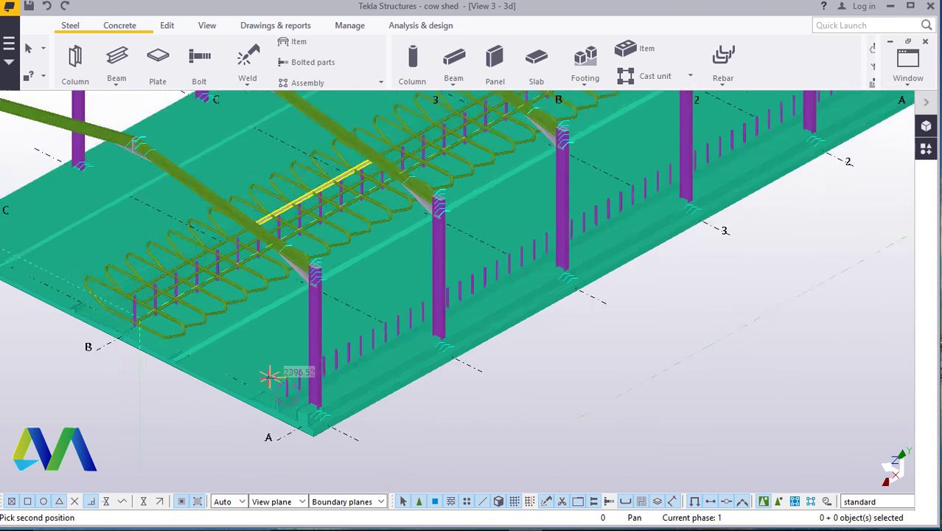
scroll(593, 214, "up", 4)
scroll(593, 214, "up", 8)
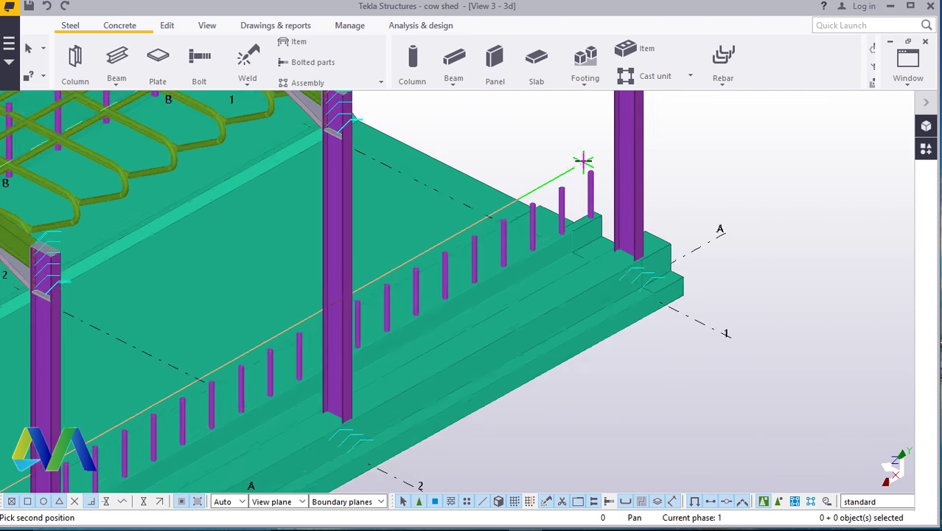
scroll(593, 162, "up", 8)
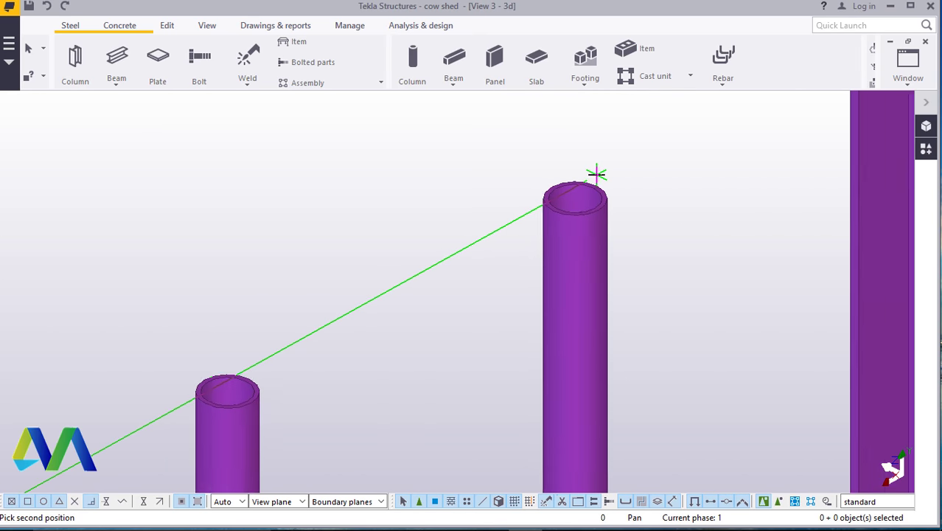
scroll(595, 182, "up", 2)
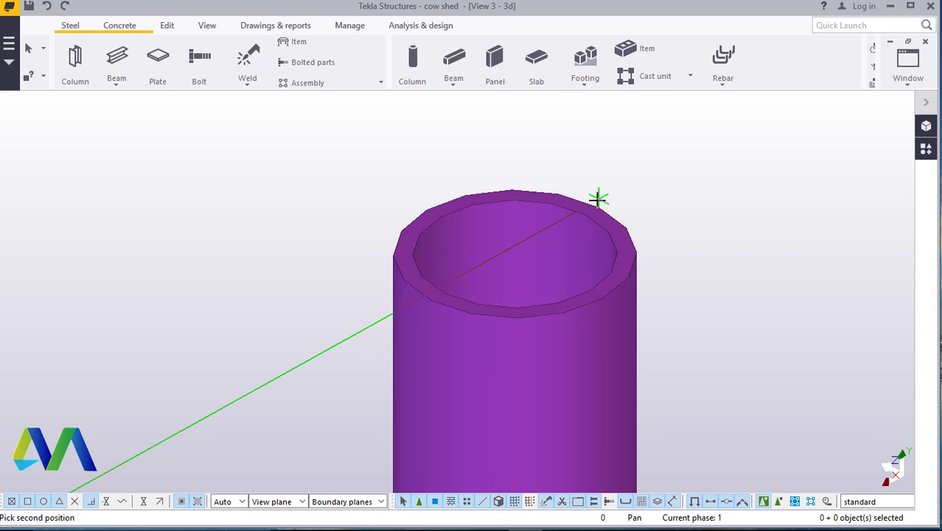
left_click(596, 212)
- Change the new rail's profile to the circular hollow section CF-CHS76.1*6.0
right_click(675, 149)
left_click(709, 154)
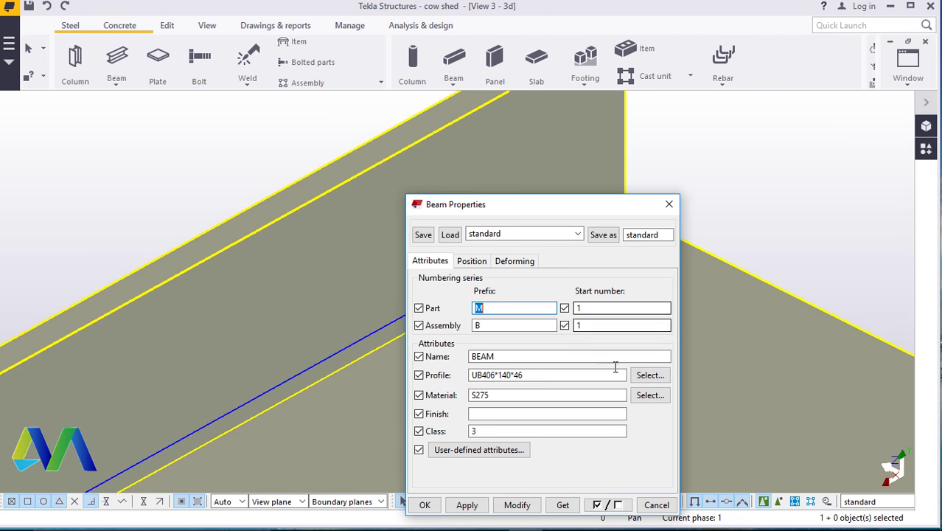
left_click(650, 376)
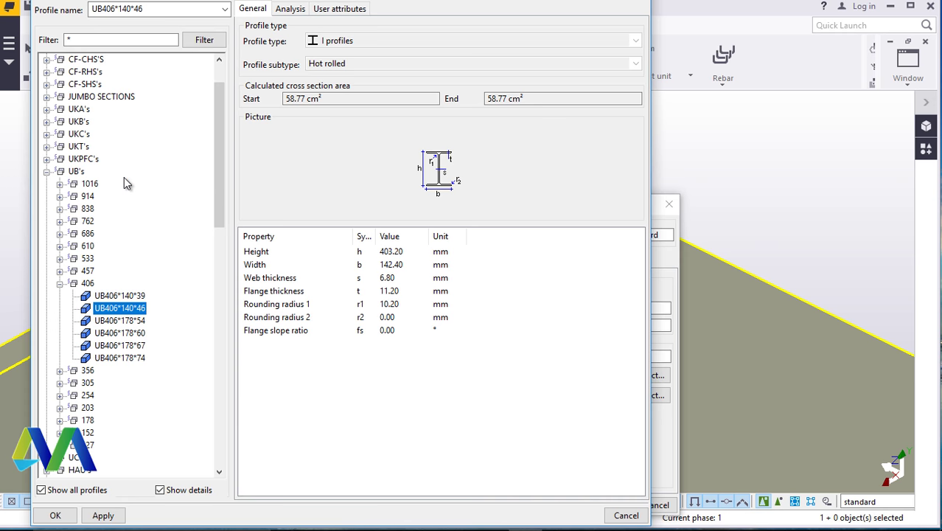
scroll(71, 131, "up", 2)
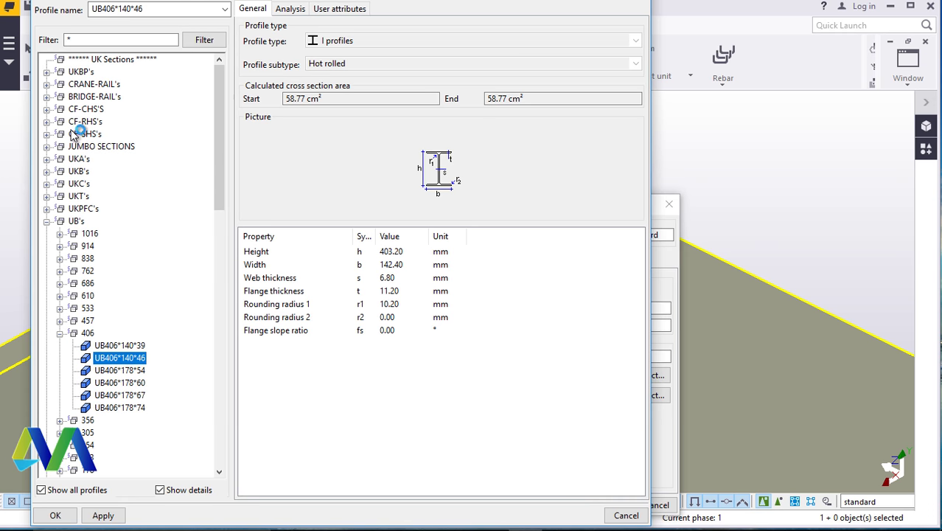
left_click(49, 109)
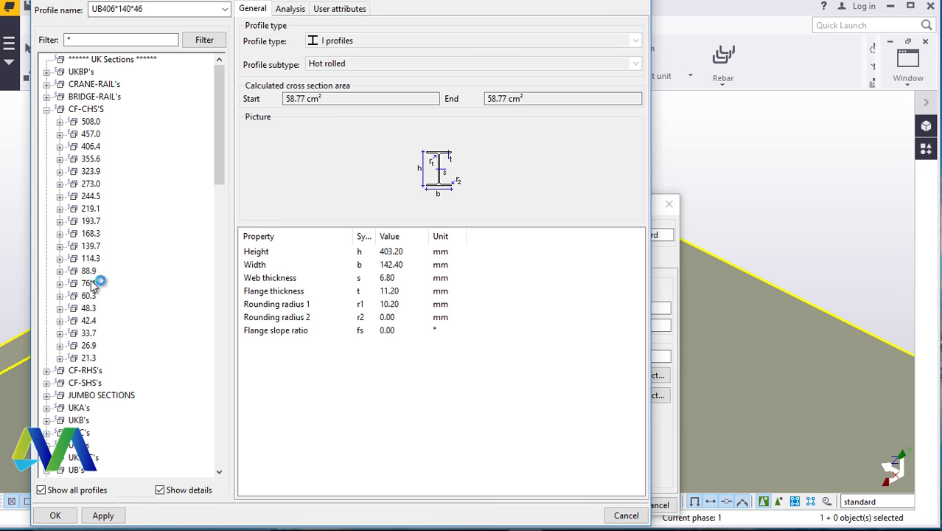
left_click(60, 283)
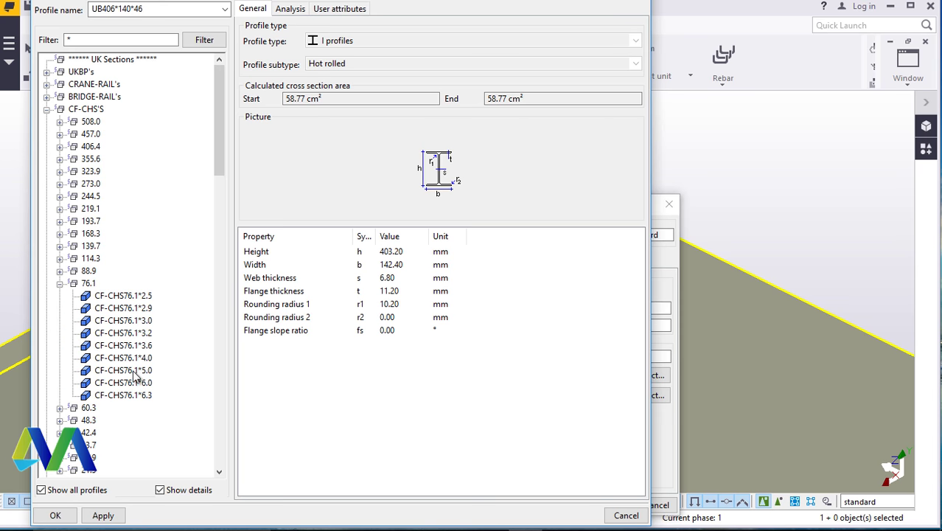
left_click(144, 383)
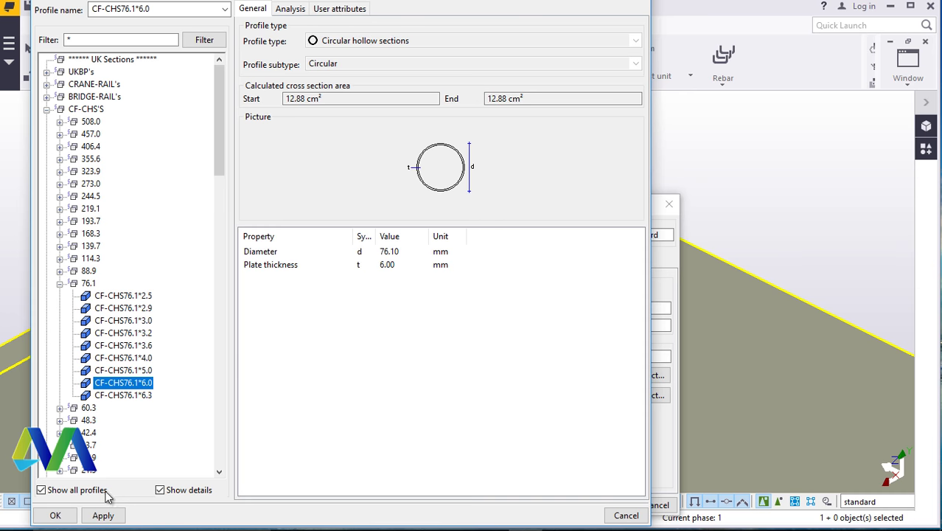
left_click(55, 516)
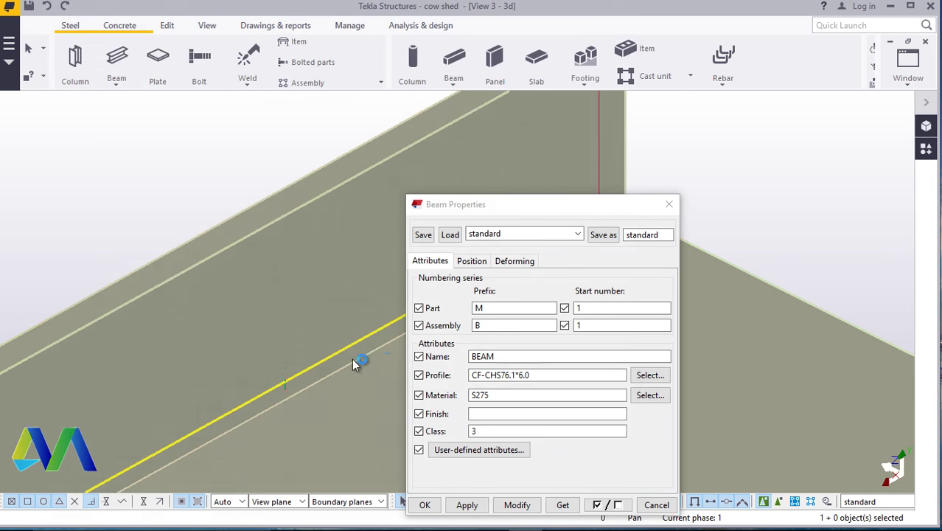
left_click(516, 506)
left_click(469, 507)
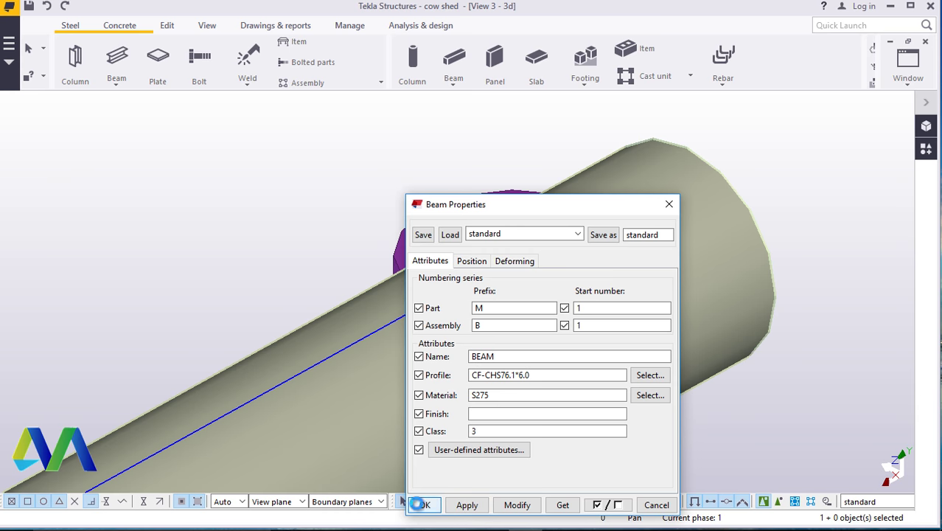
left_click(418, 504)
- Centre the rail on the post tops by setting its position to Middle on plane and Middle at depth
scroll(446, 309, "down", 4)
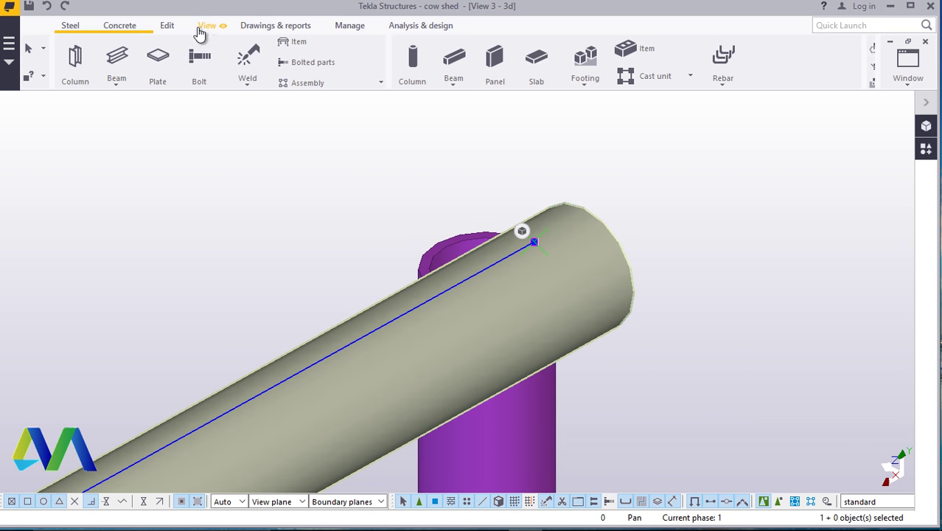
left_click(200, 29)
left_click(515, 68)
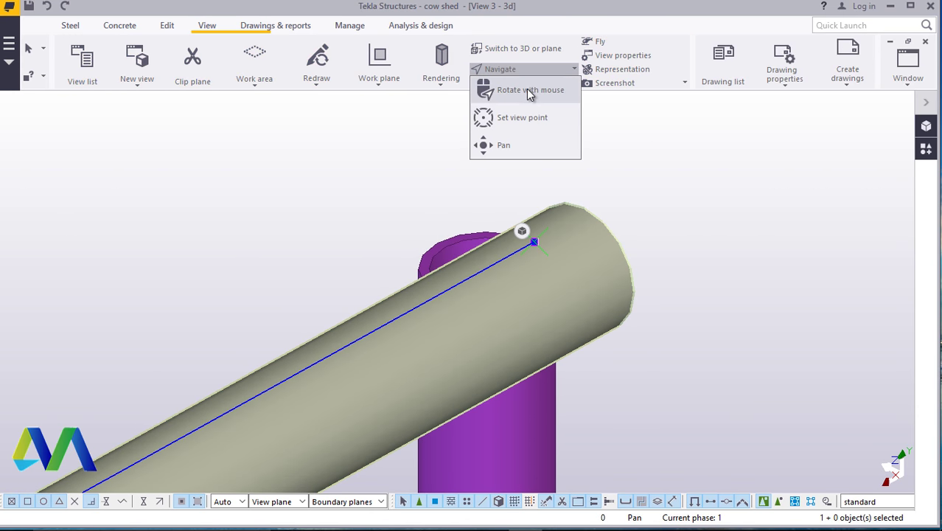
left_click(529, 91)
left_click_drag(528, 272, 248, 225)
right_click(336, 185)
left_click(411, 189)
double_click(442, 188)
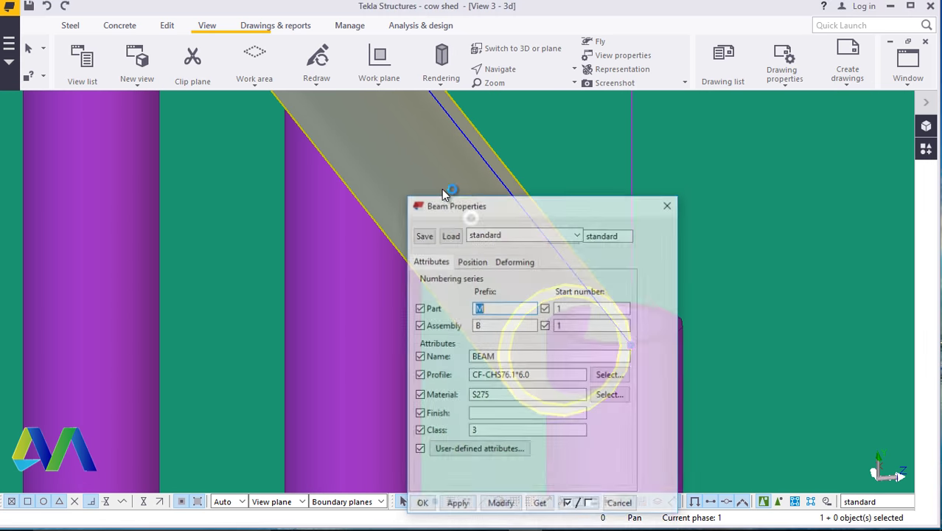
left_click_drag(504, 205, 232, 146)
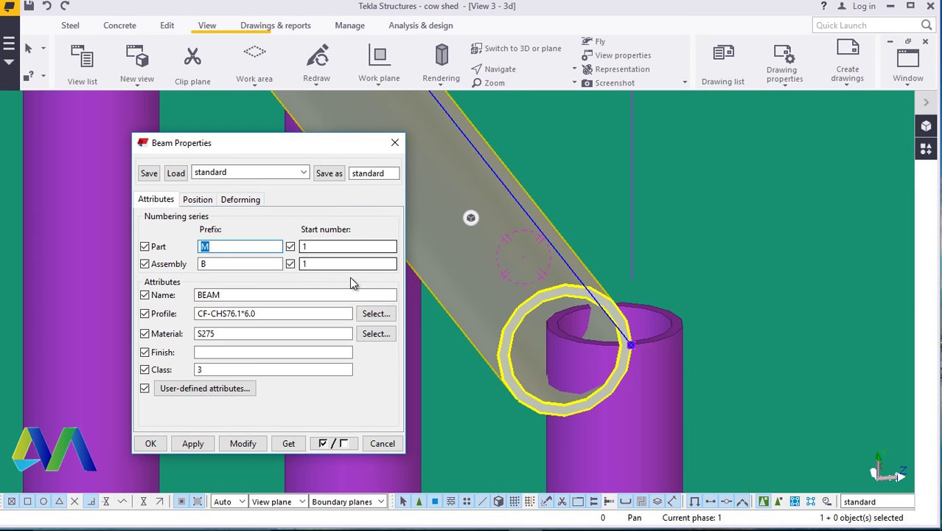
left_click(197, 200)
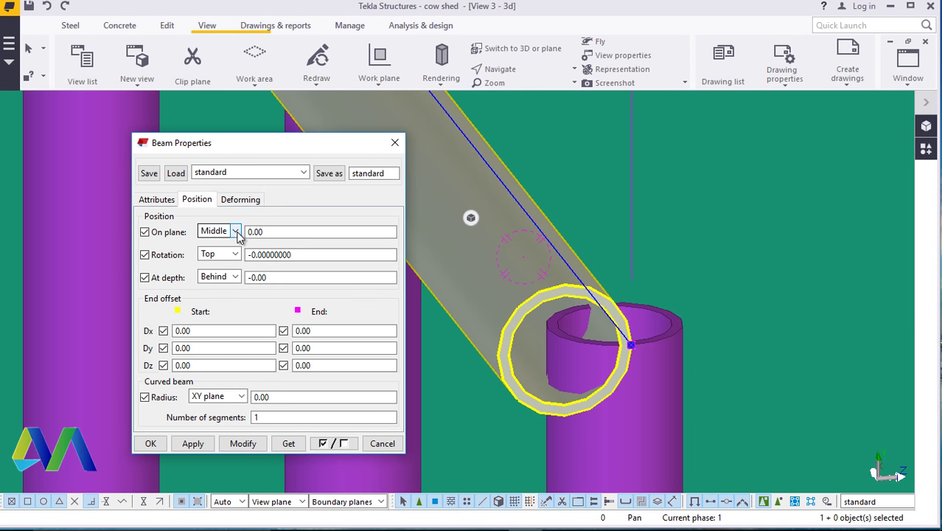
left_click(243, 446)
left_click(234, 231)
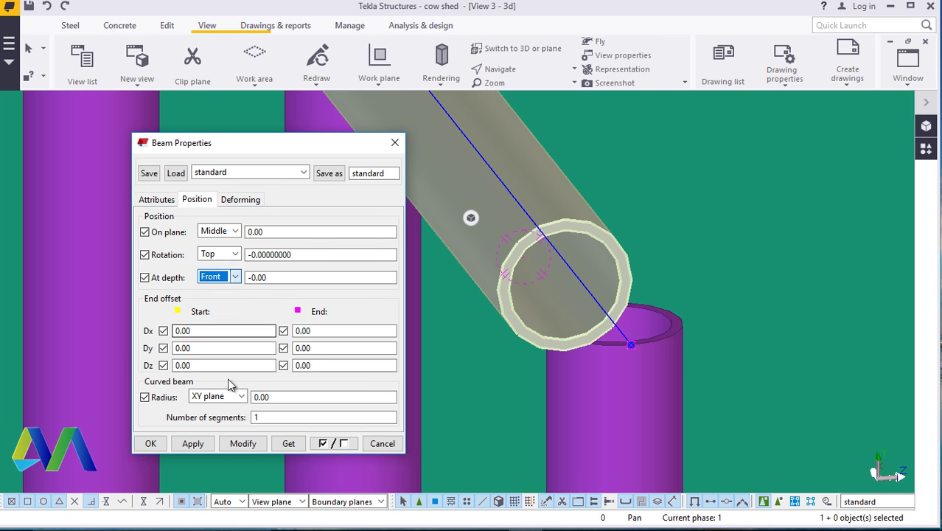
left_click(247, 445)
left_click(234, 279)
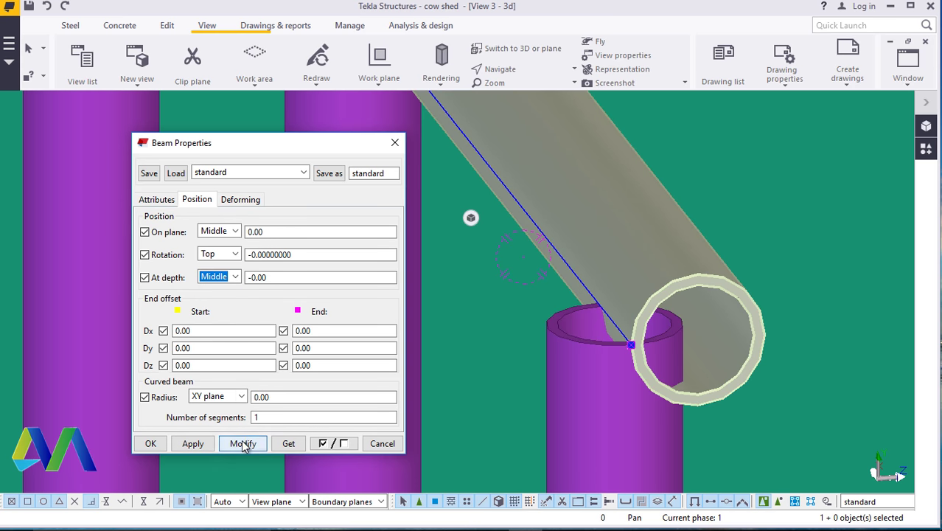
left_click(243, 444)
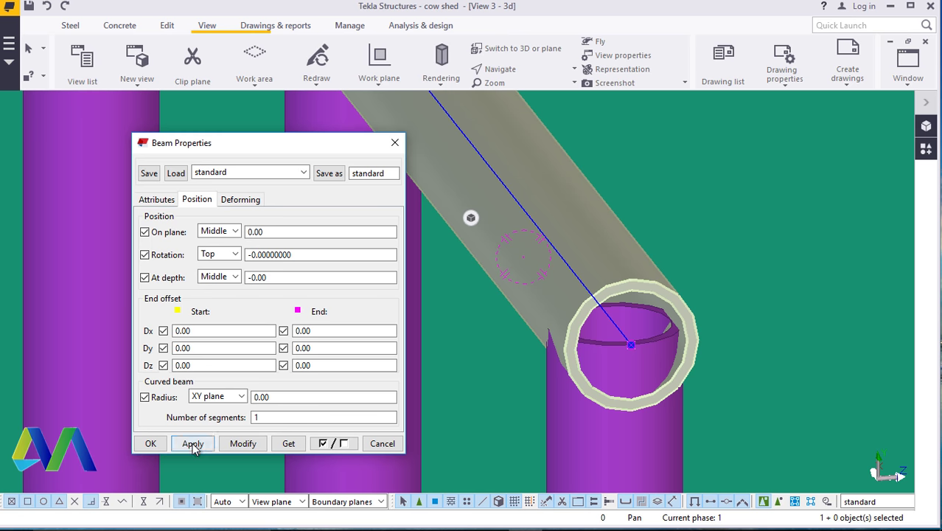
left_click(226, 437)
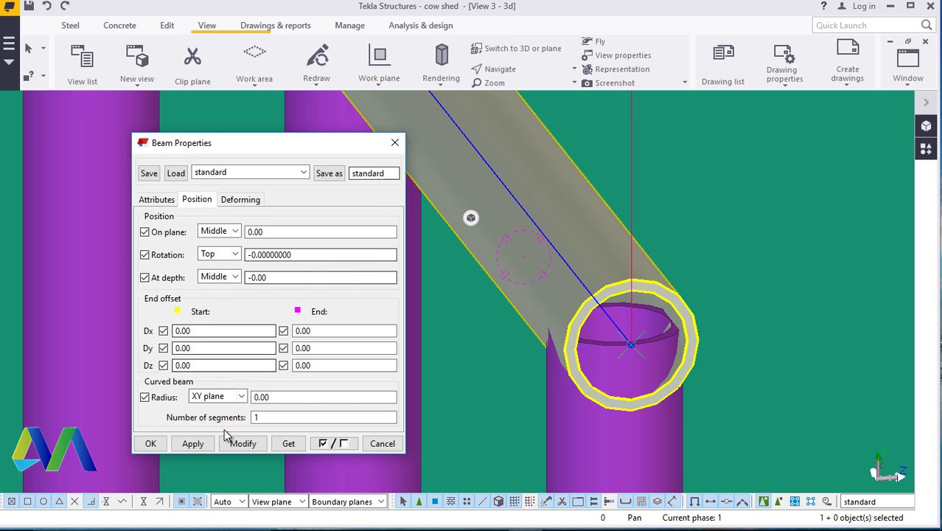
left_click(150, 444)
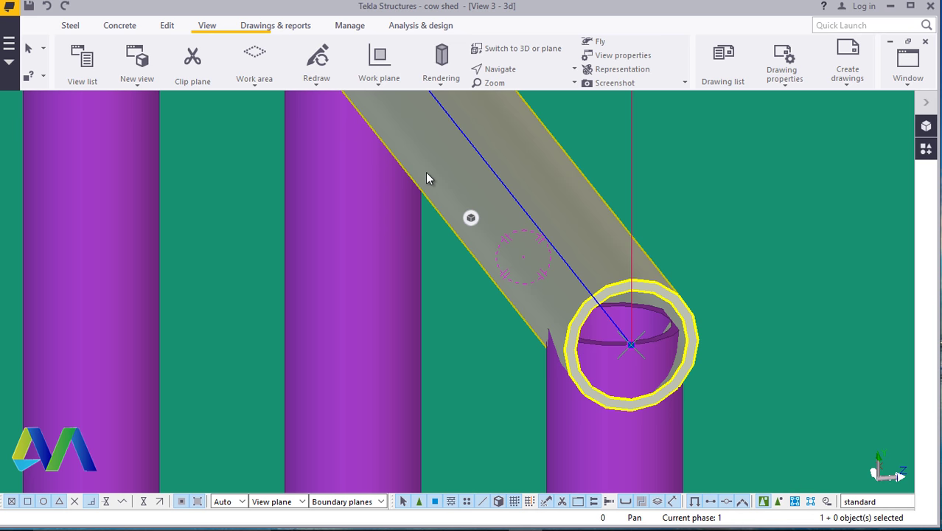
- Examine how the rail sits on the grid A posts around the grid 1 end, from both sides
left_click(507, 70)
left_click(525, 95)
middle_click_drag(558, 349, 503, 328, "ctrl")
scroll(513, 321, "down", 3)
scroll(520, 307, "down", 10)
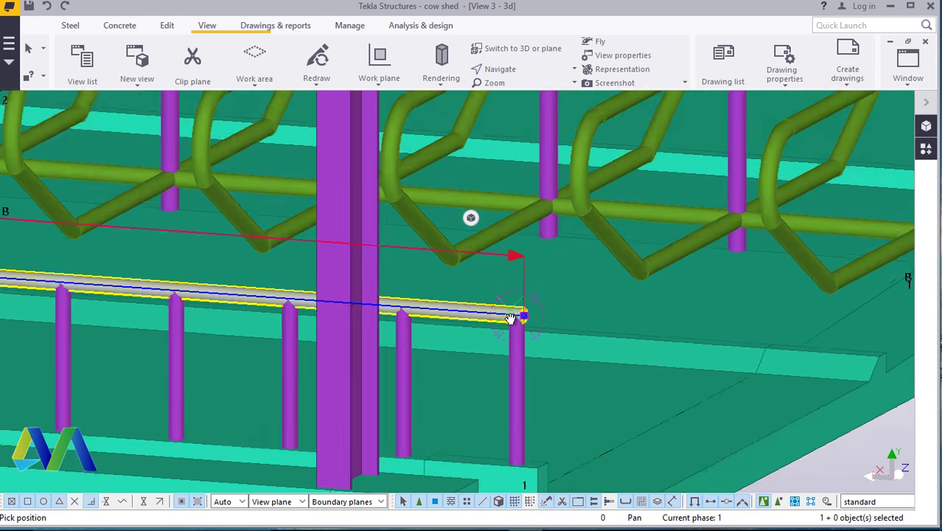
left_click_drag(431, 368, 274, 316)
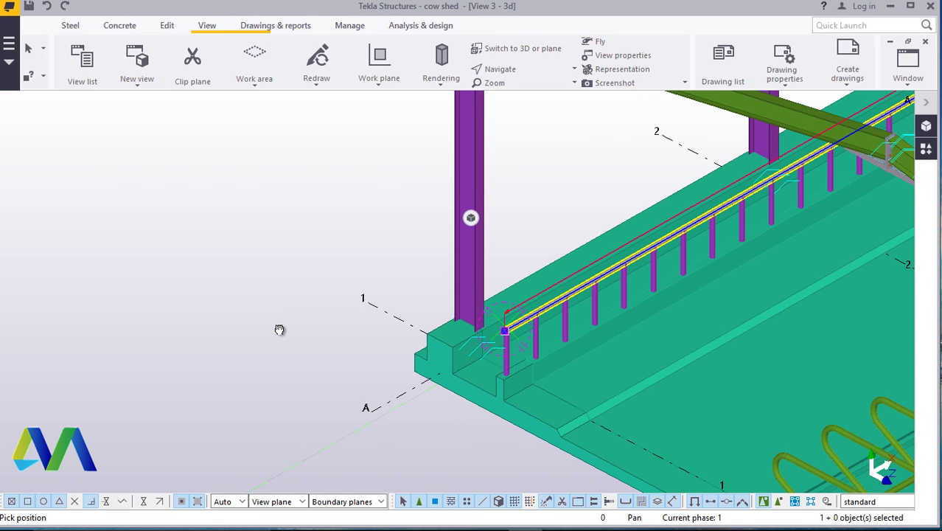
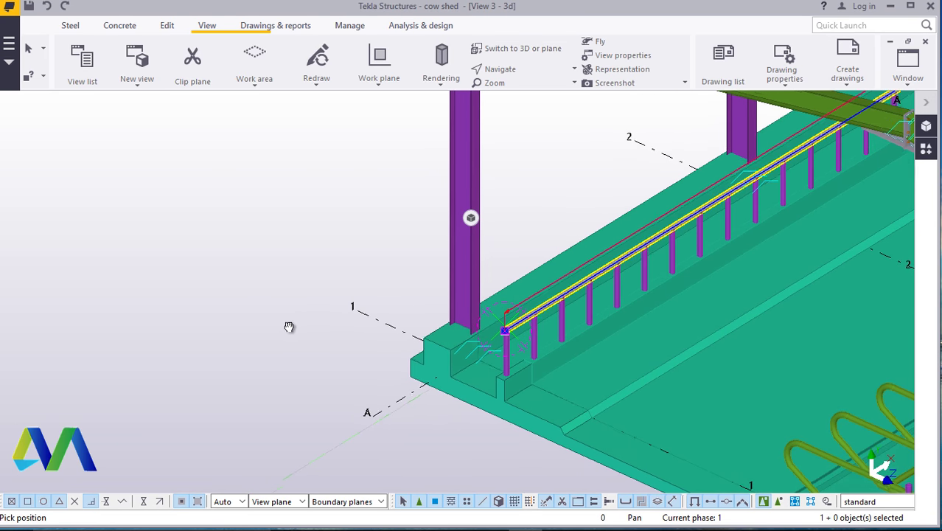
- Inspect the new rail and its supporting posts, close up at grid 1 and along the shed towards grid 3
scroll(642, 329, "up", 3)
right_click(79, 200)
left_click(110, 206)
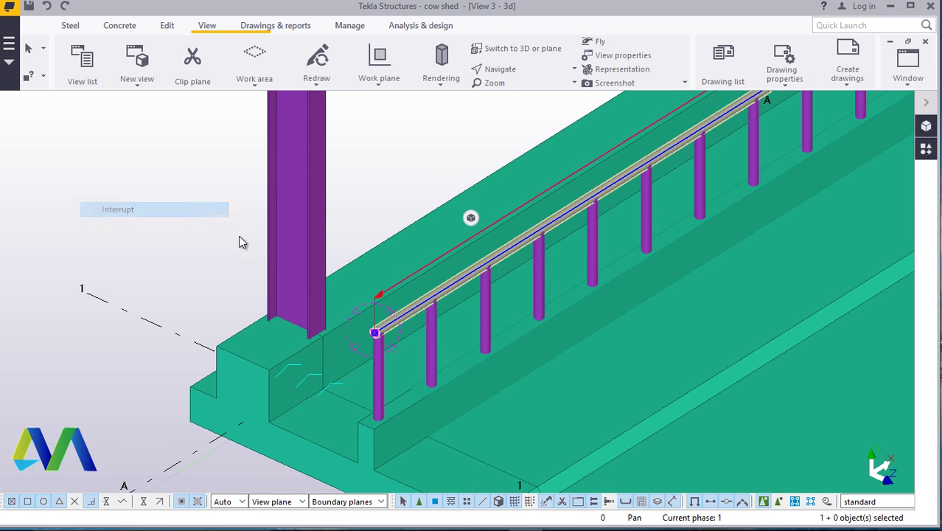
scroll(295, 254, "up", 2)
scroll(297, 262, "down", 4)
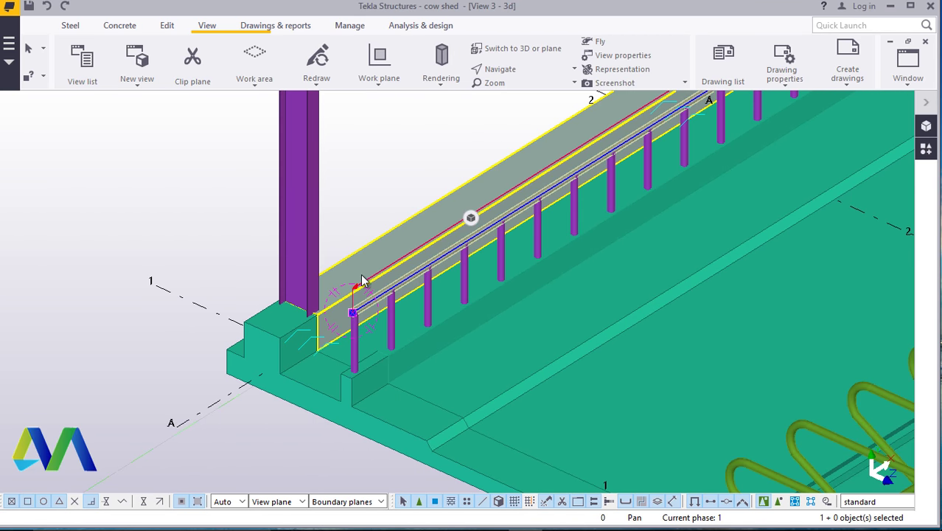
scroll(382, 316, "up", 2)
scroll(392, 292, "down", 2)
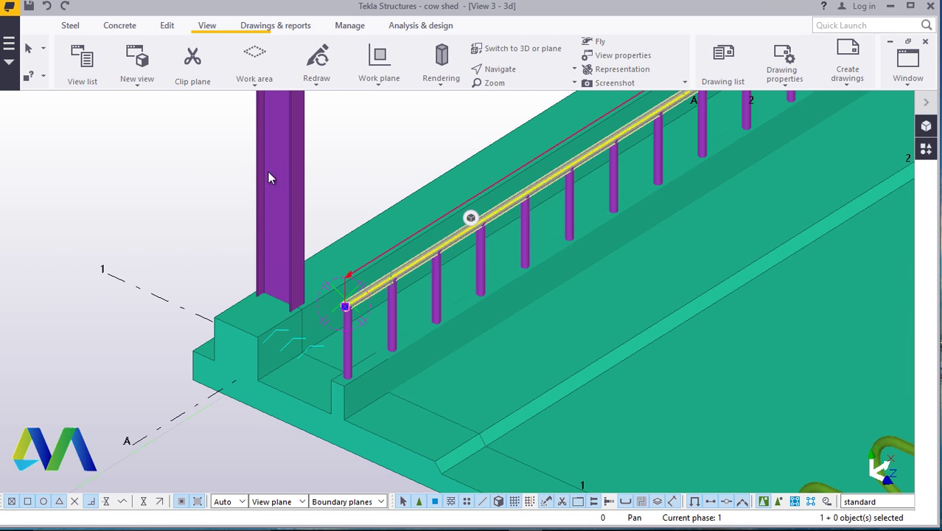
left_click(495, 68)
left_click(532, 90)
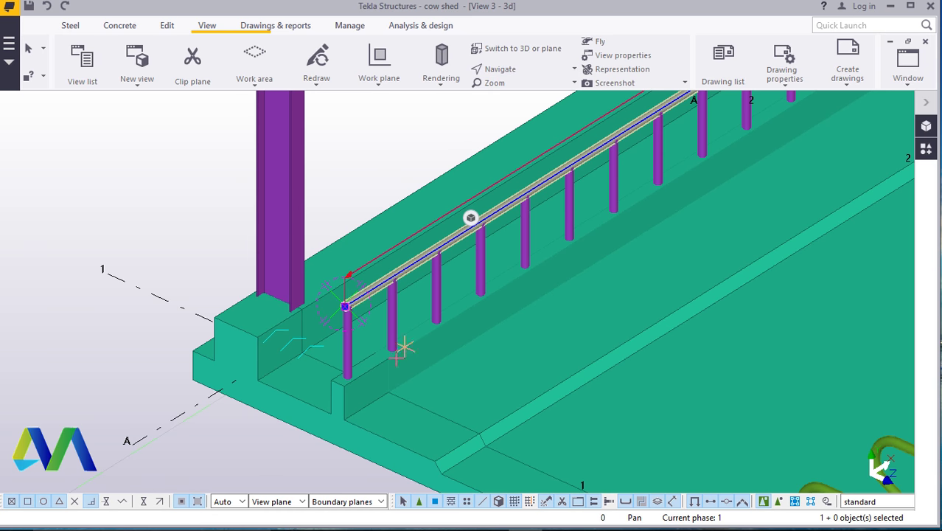
middle_click_drag(405, 349, 316, 283, "ctrl")
right_click(123, 197)
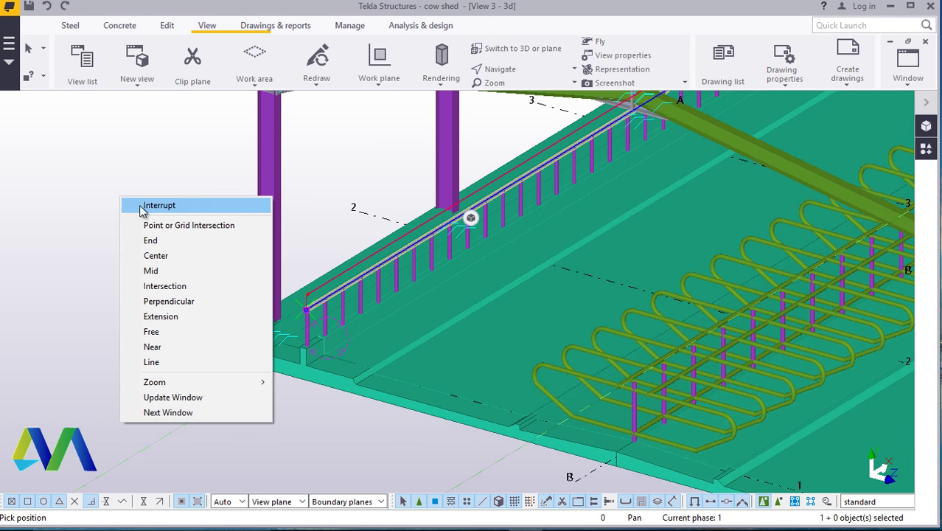
left_click(142, 207)
- Place the work plane on the slab's end face at grid 1, with its origin at the lower outer corner near grid A
left_click(206, 26)
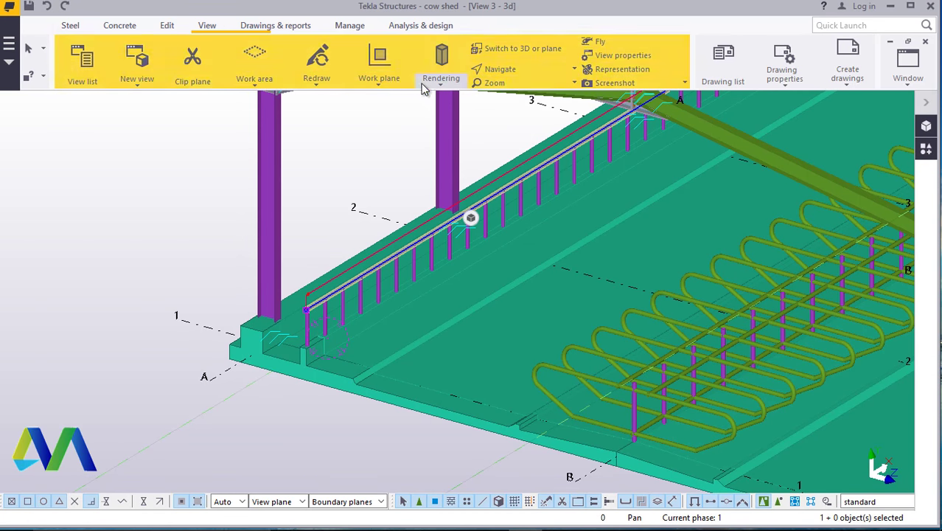
left_click(380, 84)
left_click(382, 102)
scroll(325, 399, "up", 6)
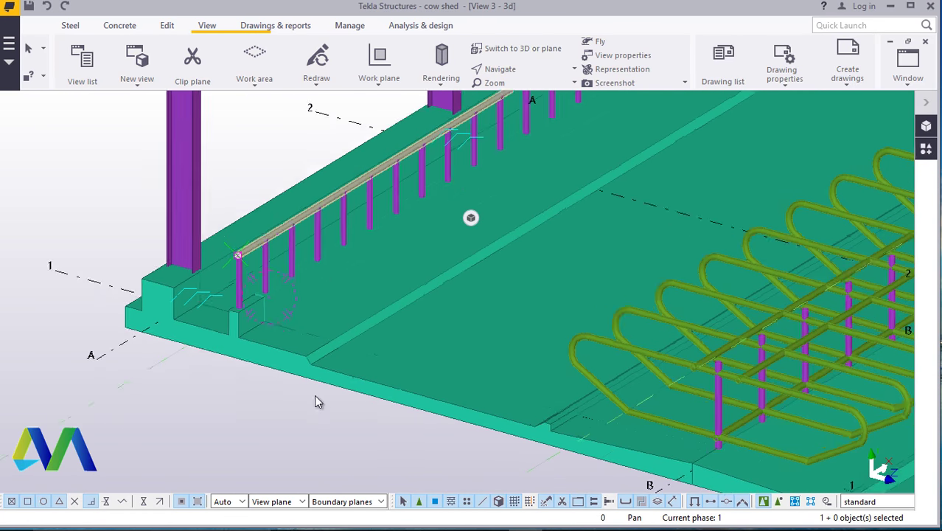
left_click(105, 313)
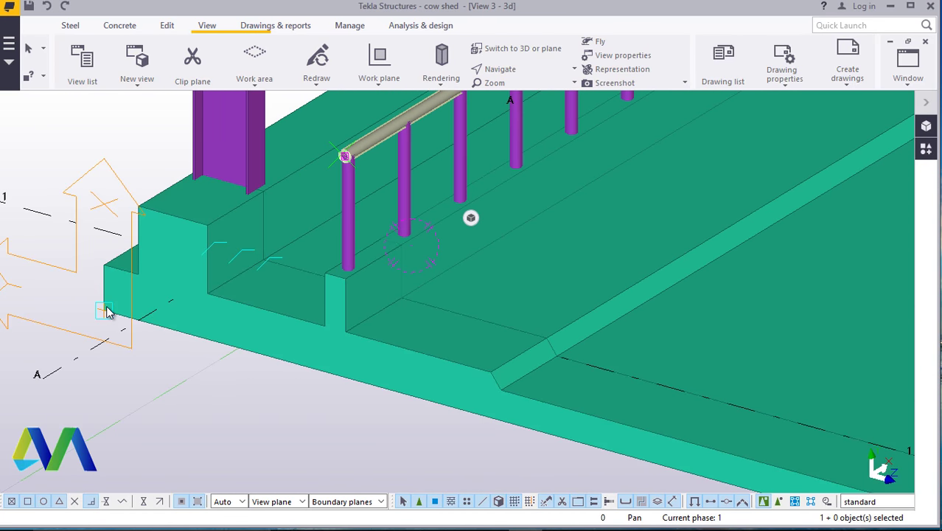
right_click(40, 188)
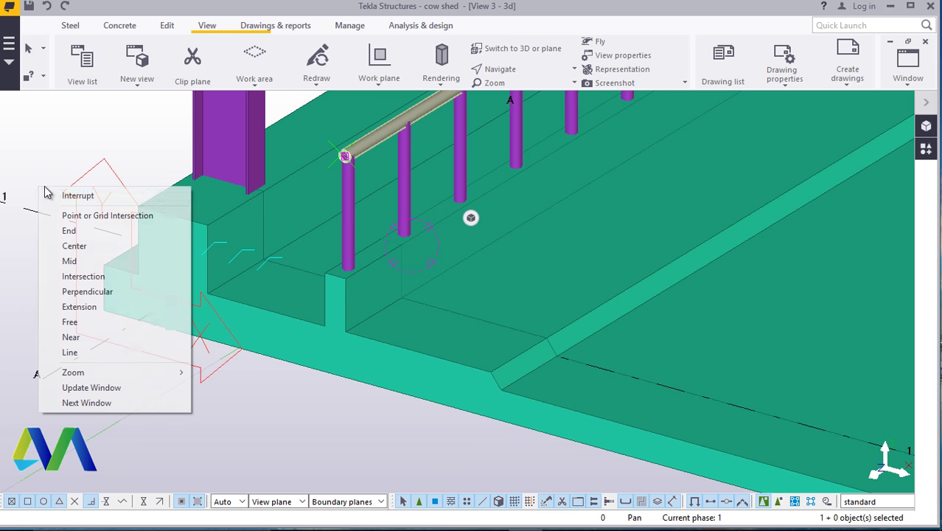
left_click(66, 195)
- Select all the tubular posts under the grid A rail together, working from the grid 1 end towards the far end
scroll(235, 382, "down", 3)
scroll(401, 240, "up", 2)
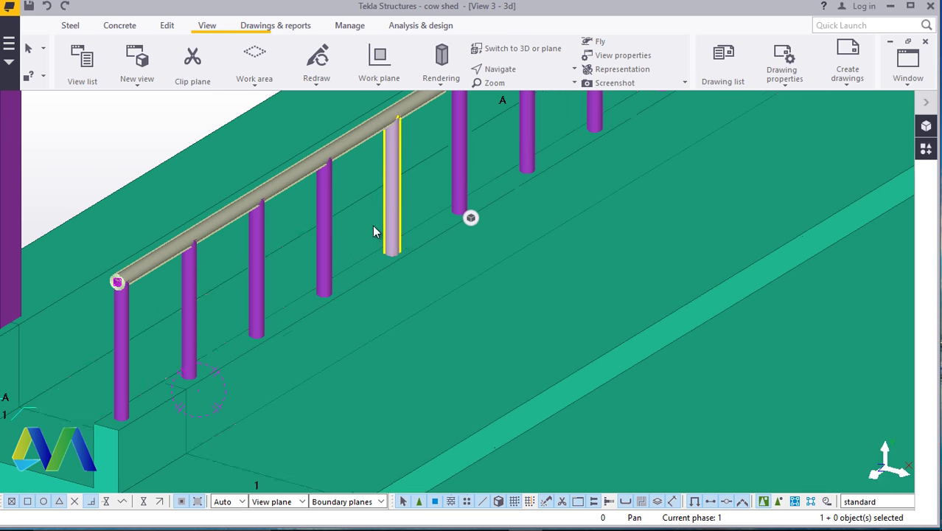
left_click(322, 214)
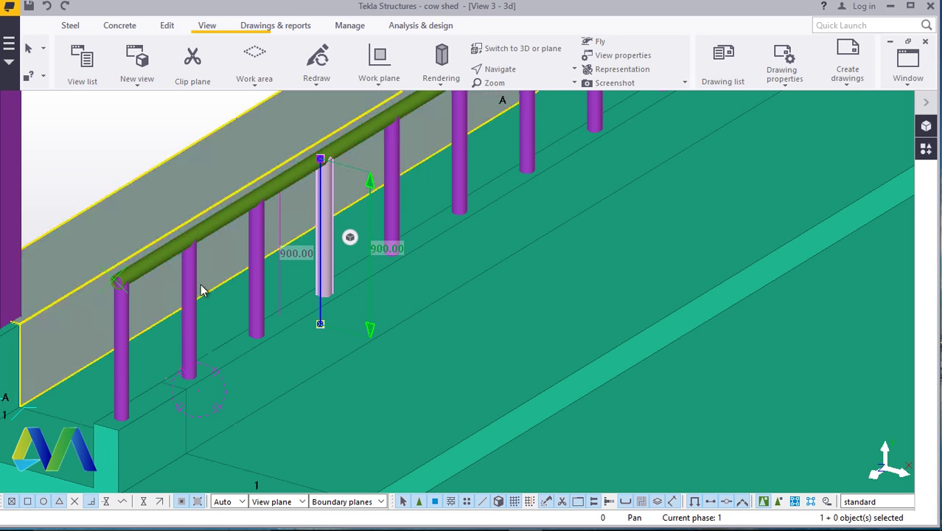
left_click(254, 236, "ctrl")
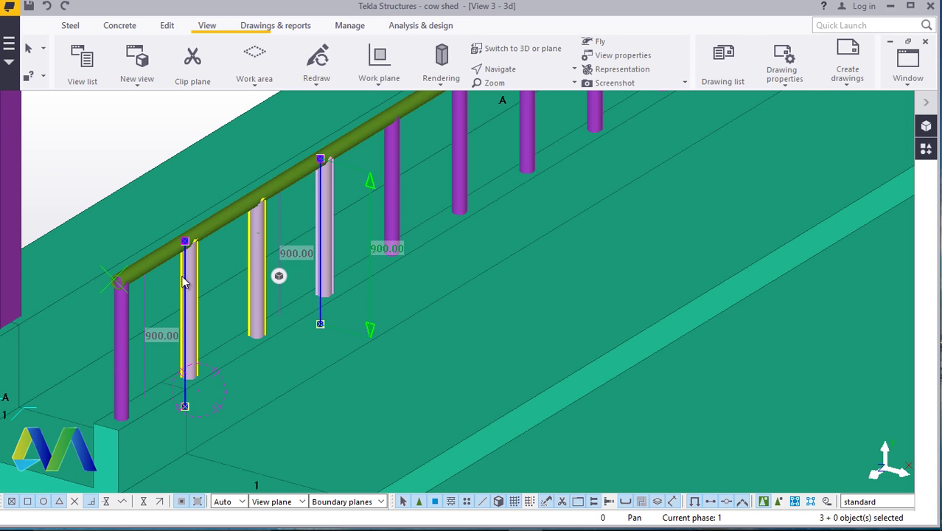
left_click(126, 322, "ctrl")
left_click(391, 200, "ctrl")
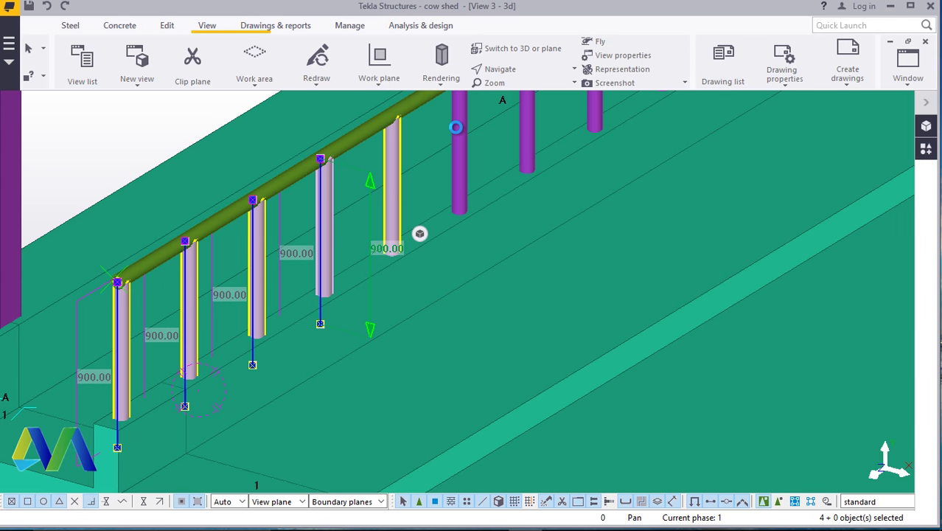
left_click(457, 127, "ctrl")
scroll(265, 360, "down", 4)
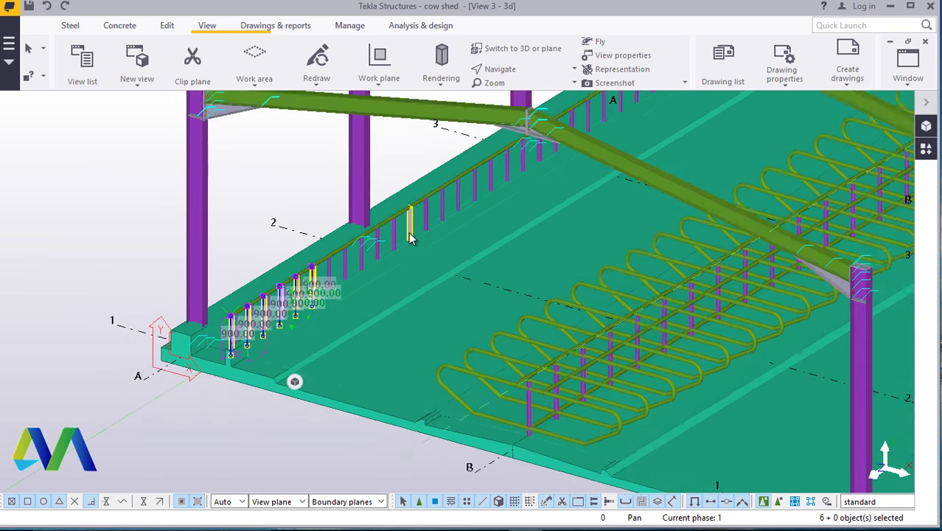
scroll(398, 235, "up", 3)
left_click(347, 237, "ctrl")
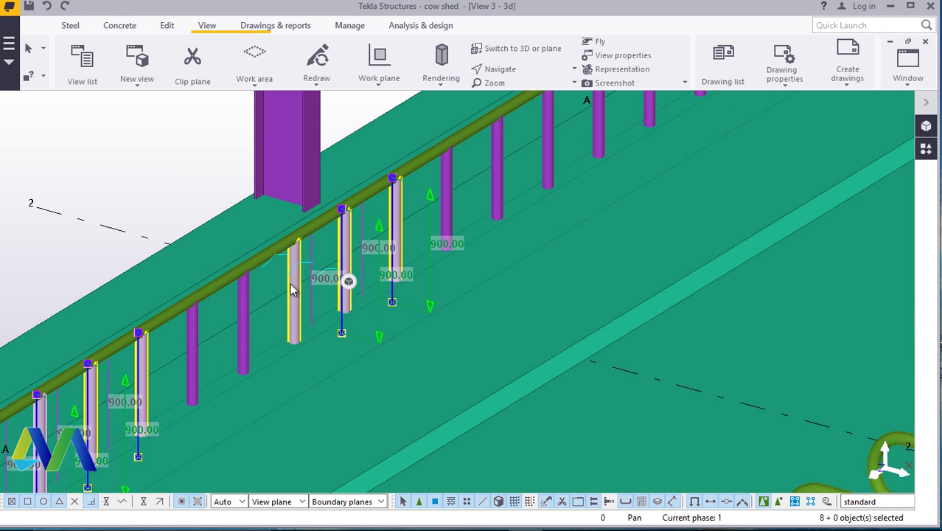
left_click(243, 306, "ctrl")
left_click(192, 332, "ctrl")
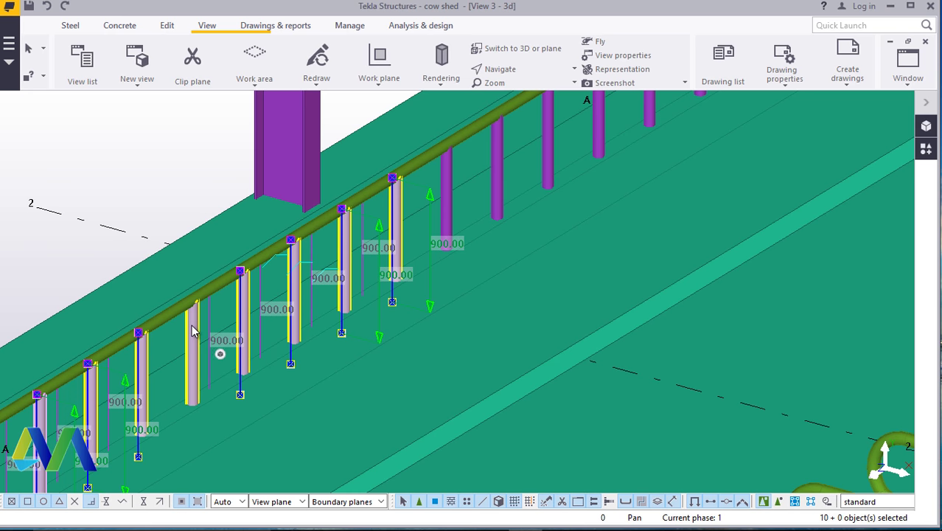
left_click(448, 184, "ctrl")
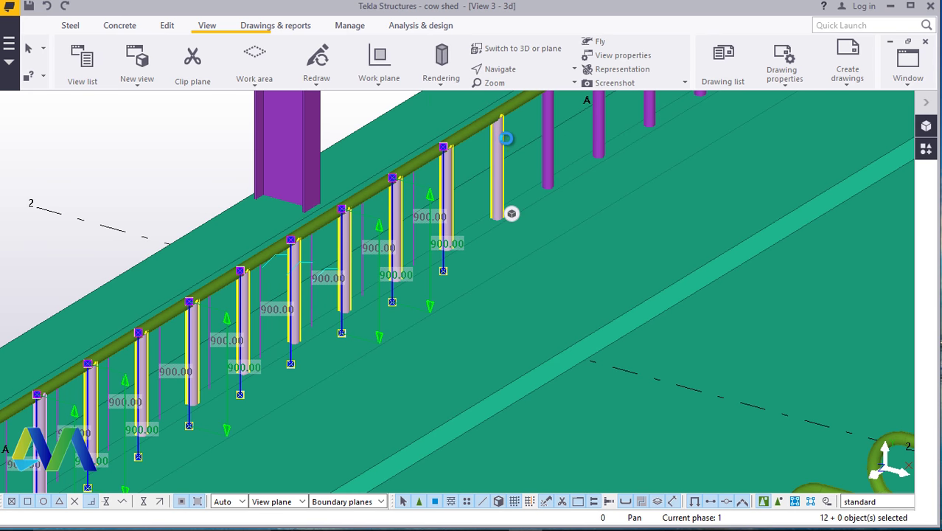
left_click(545, 147, "ctrl")
left_click(502, 148, "ctrl")
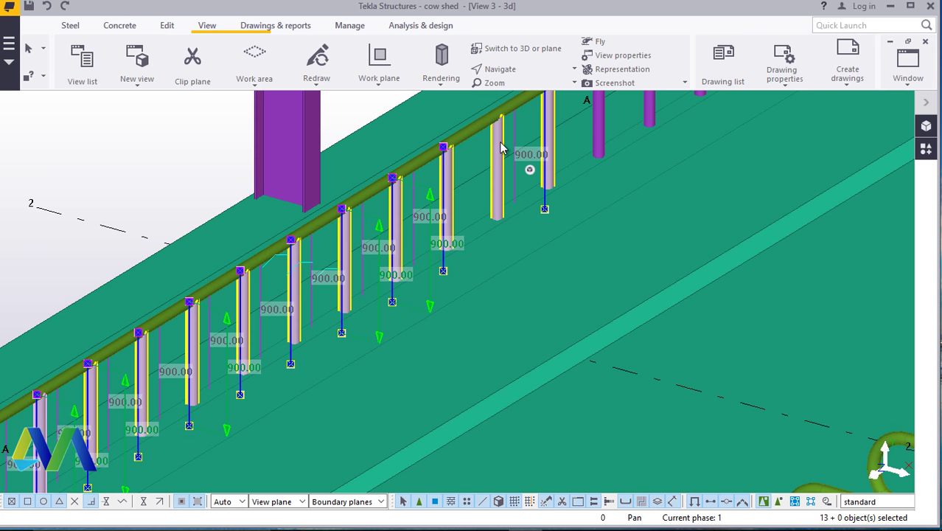
left_click(639, 125, "ctrl")
left_click(598, 125, "ctrl")
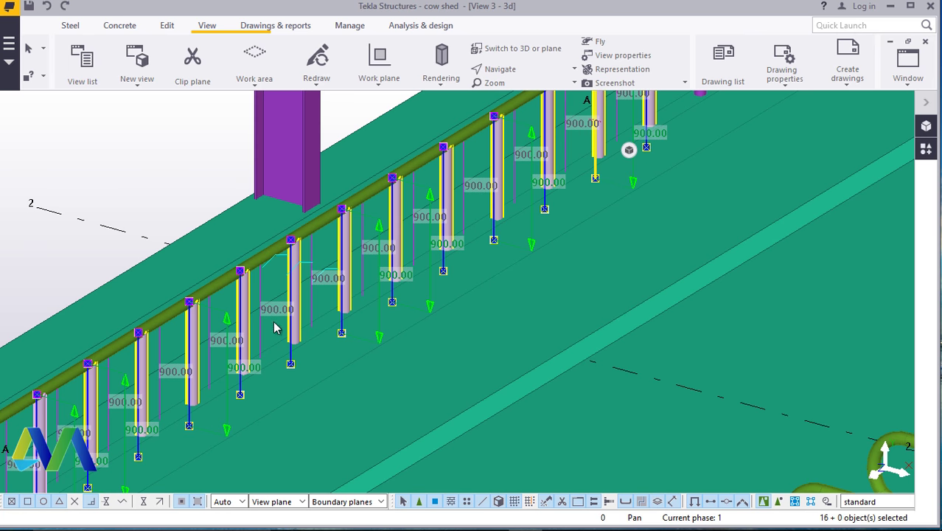
scroll(274, 327, "down", 5)
scroll(497, 224, "up", 5)
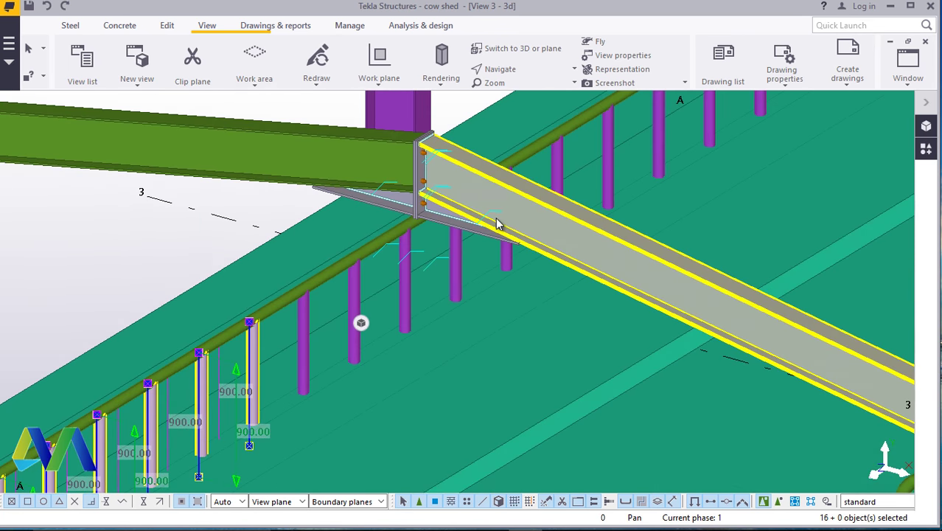
scroll(497, 224, "up", 1)
left_click(376, 280, "ctrl")
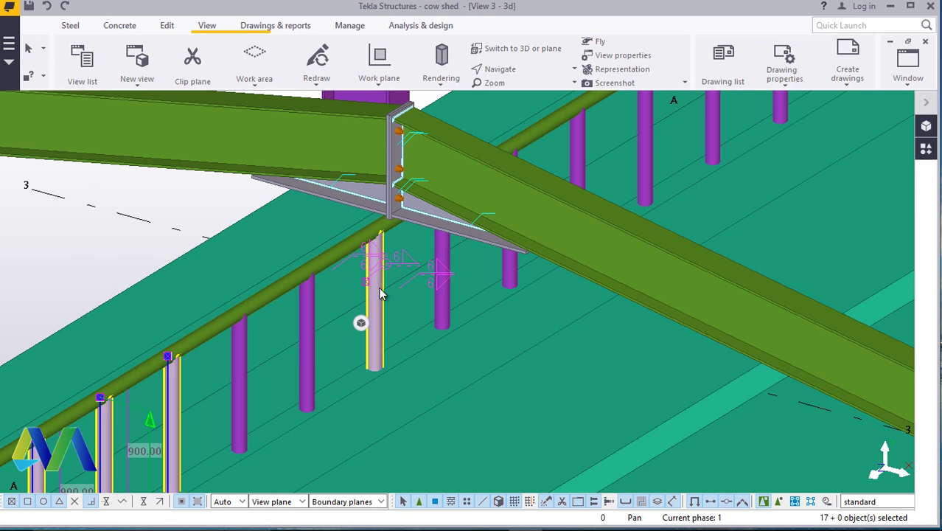
left_click(309, 309, "ctrl")
left_click(244, 342, "ctrl")
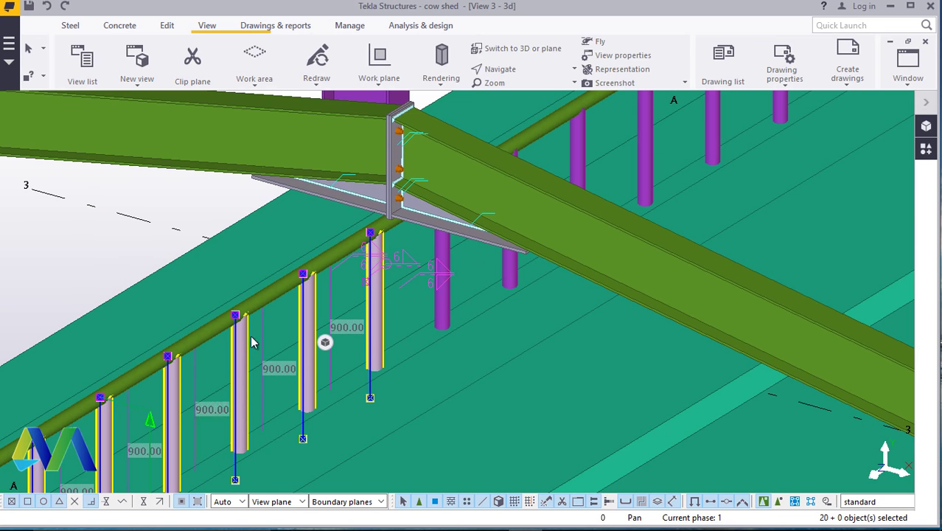
left_click(446, 266, "ctrl")
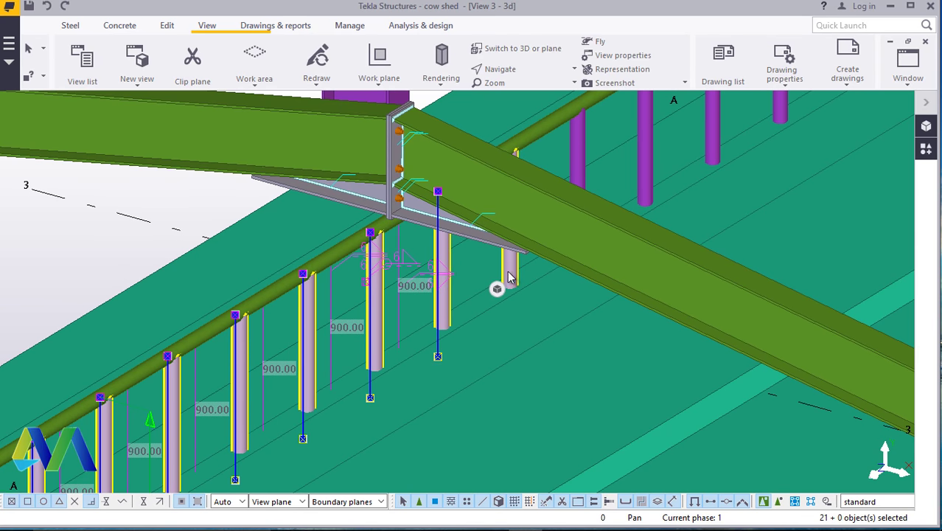
left_click(506, 280, "ctrl")
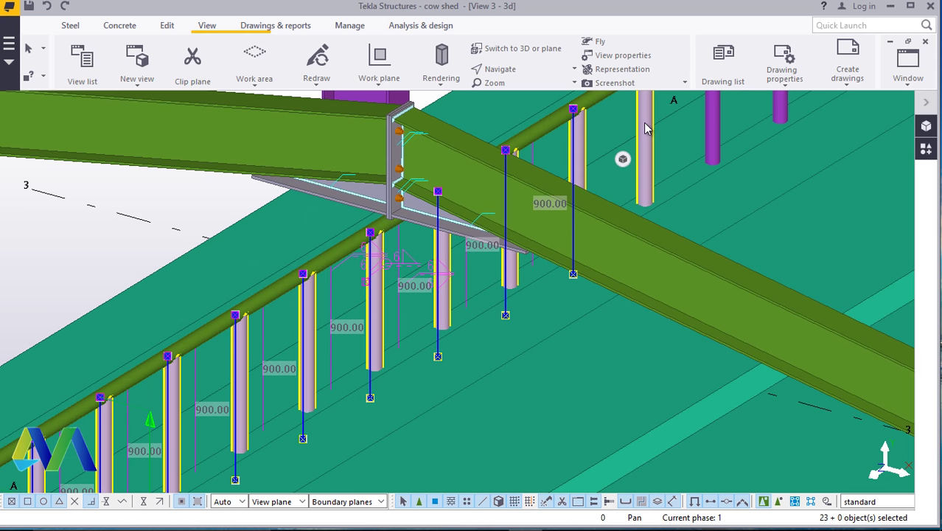
left_click(643, 122, "ctrl")
scroll(324, 357, "down", 3)
scroll(500, 224, "up", 5)
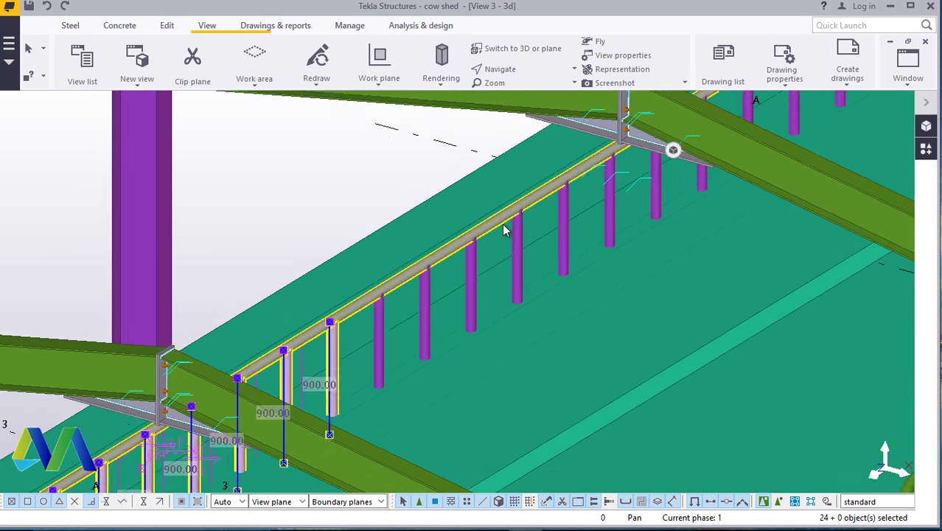
left_click(425, 300, "ctrl")
left_click(475, 280, "ctrl")
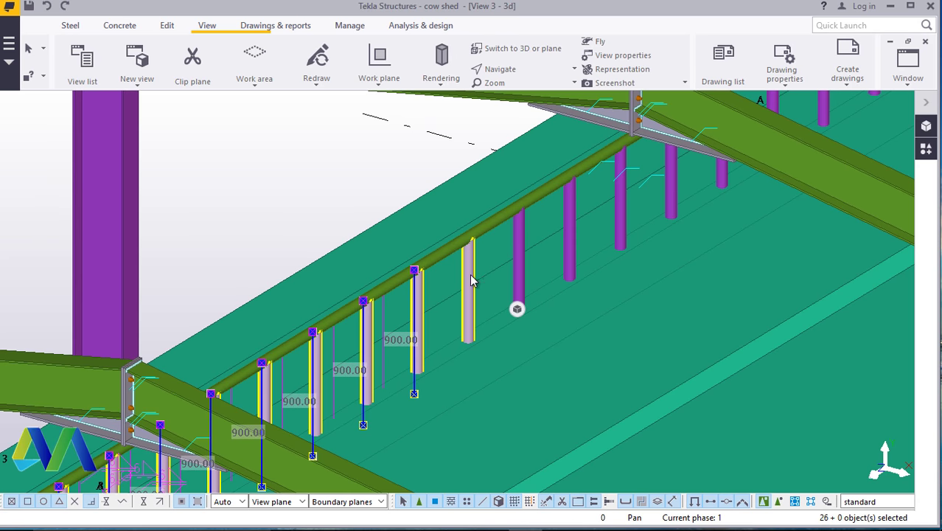
left_click(520, 256, "ctrl")
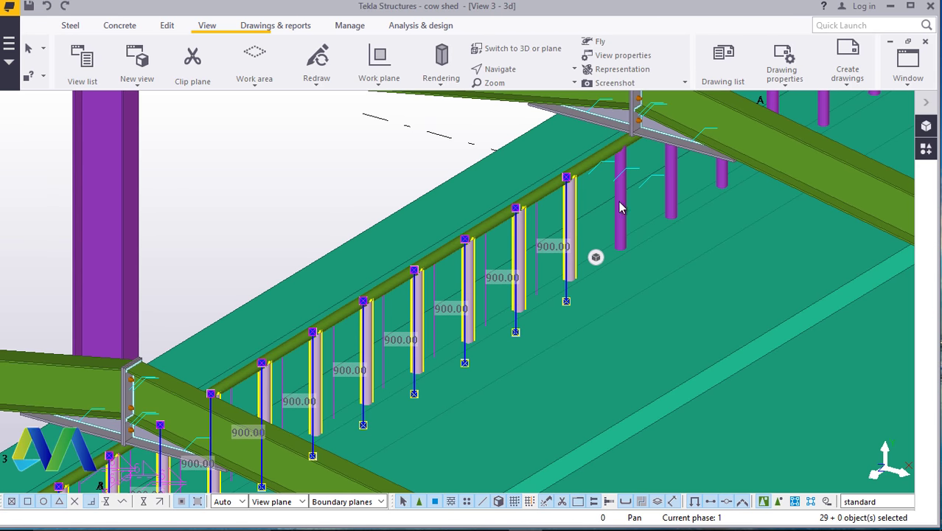
left_click(671, 168, "ctrl")
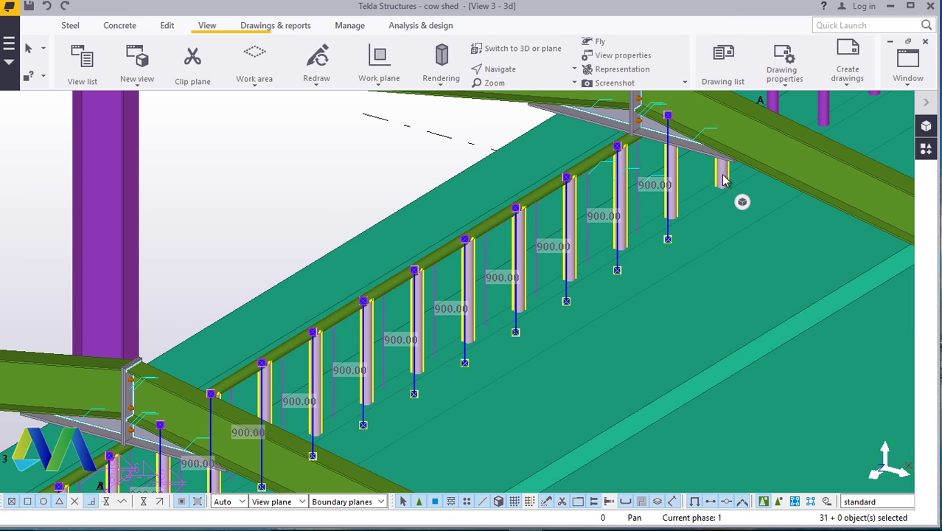
scroll(507, 276, "down", 4)
scroll(579, 265, "up", 6)
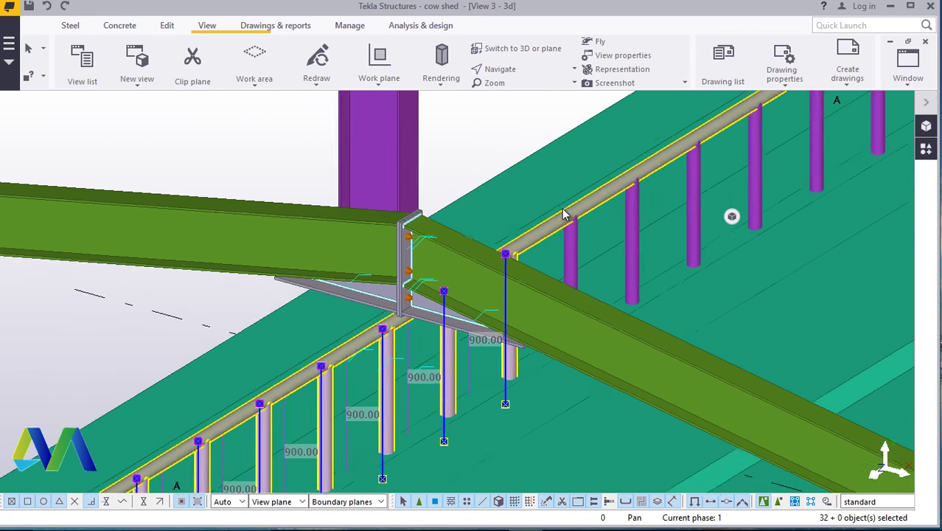
left_click(653, 219, "ctrl")
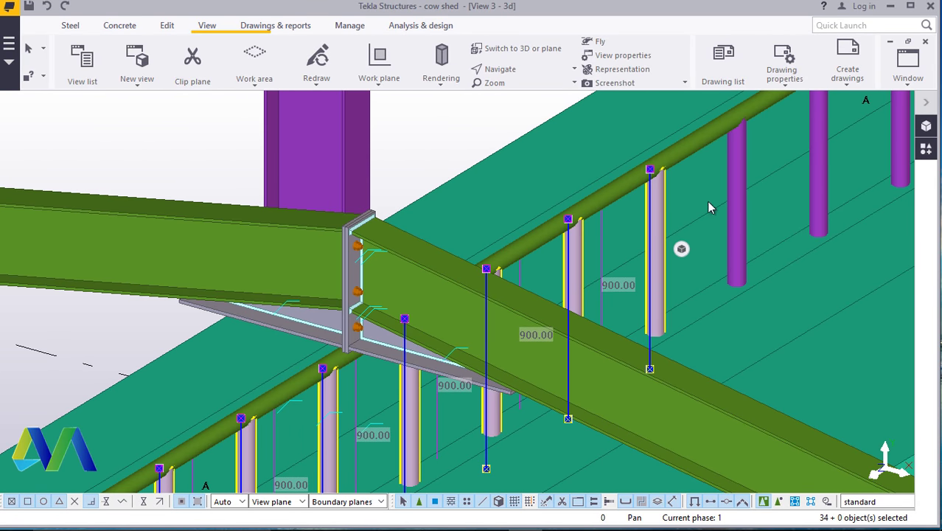
left_click(735, 172, "ctrl")
left_click(818, 119, "ctrl")
scroll(385, 350, "down", 3)
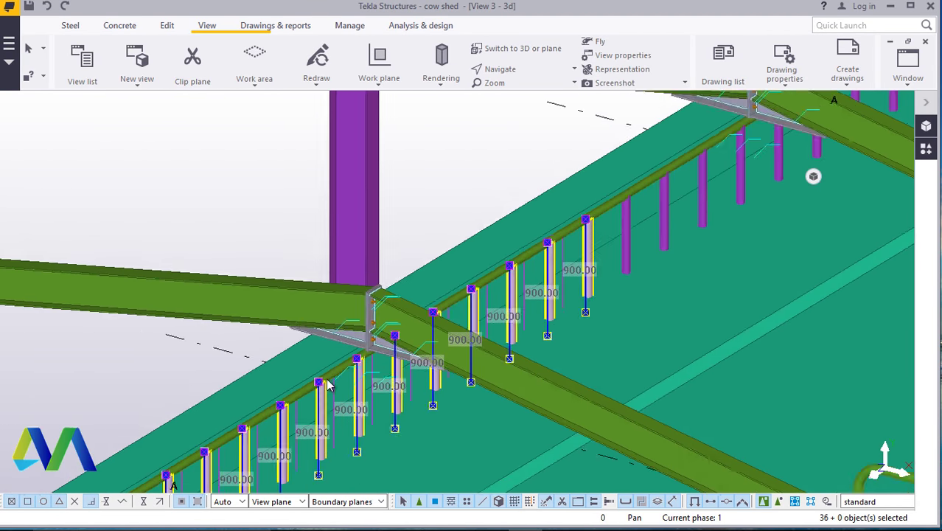
scroll(559, 285, "down", 3)
scroll(560, 284, "up", 6)
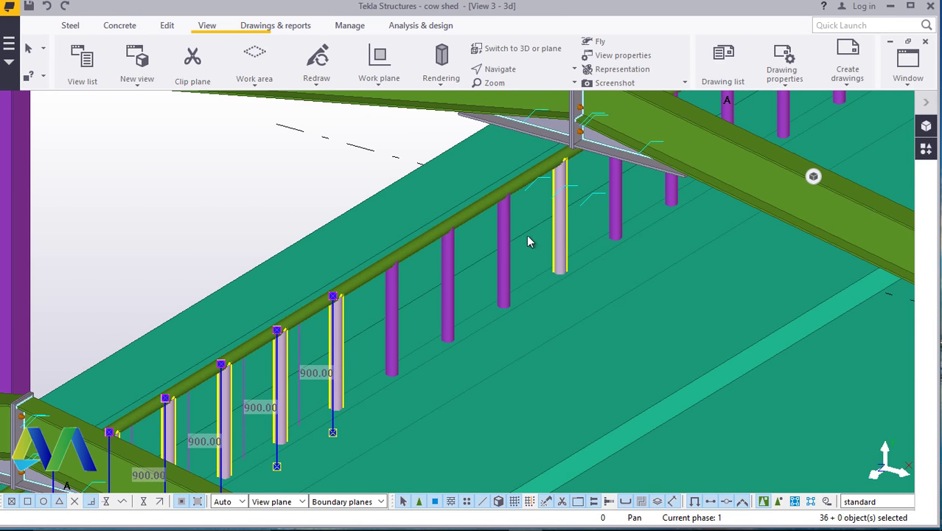
left_click(503, 230, "ctrl")
left_click(448, 283, "ctrl")
left_click(391, 321, "ctrl")
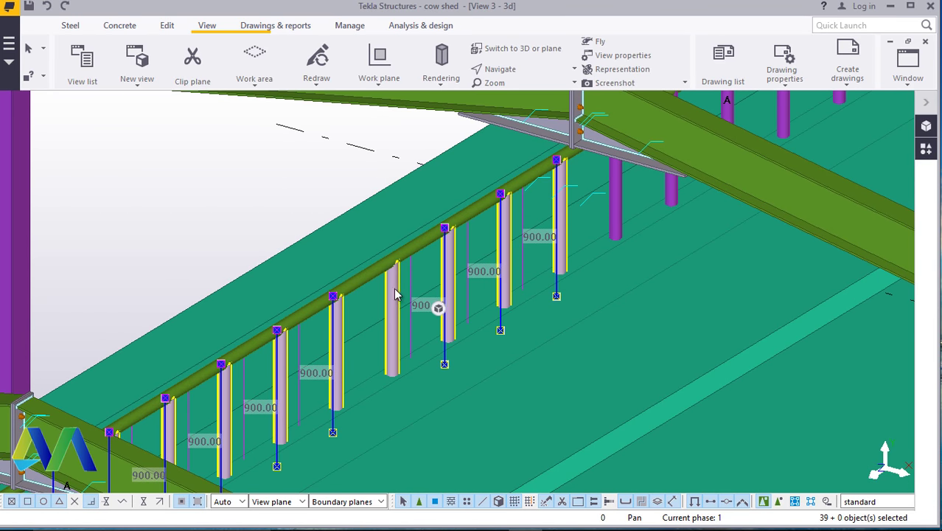
left_click(671, 189, "ctrl")
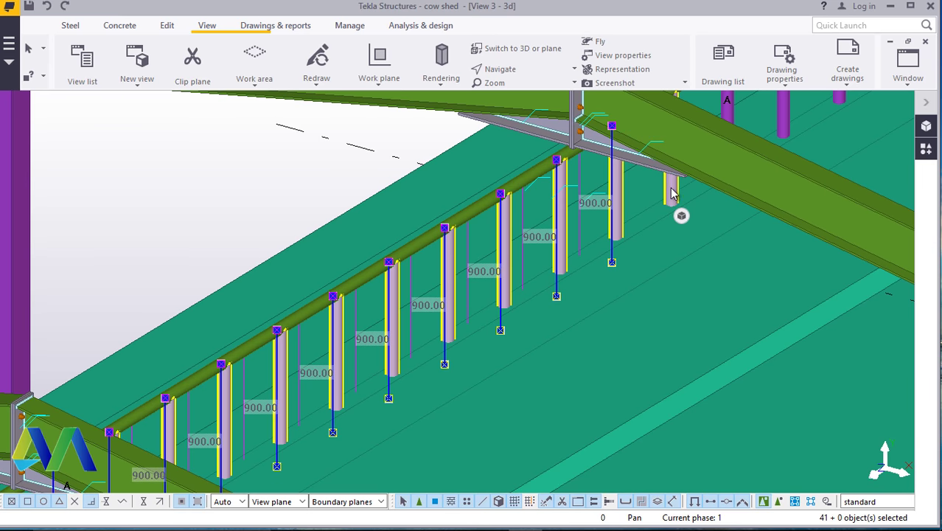
scroll(457, 330, "down", 3)
scroll(594, 193, "up", 3)
scroll(594, 195, "up", 3)
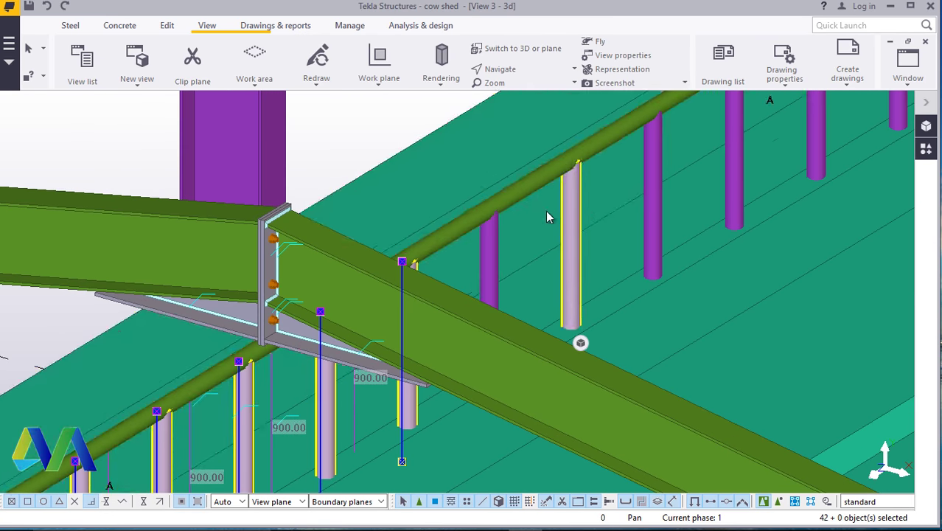
- Add the next grid A posts to the selection, continuing along the rail past the frame towards the far end
left_click(569, 208, "ctrl")
left_click(651, 177, "ctrl")
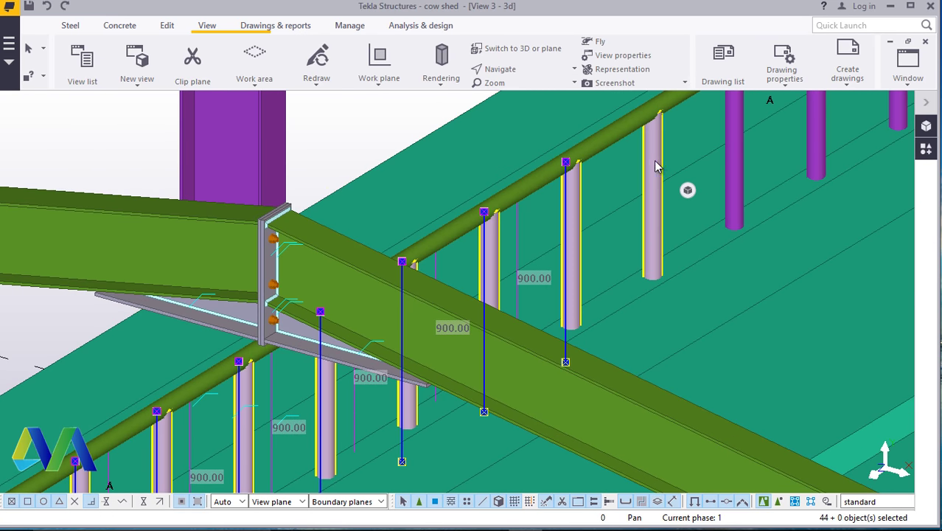
left_click(740, 154, "ctrl")
scroll(693, 186, "down", 4)
scroll(597, 181, "up", 5)
left_click(678, 140, "ctrl")
scroll(416, 328, "down", 4)
scroll(541, 247, "up", 2)
scroll(505, 241, "up", 3)
left_click(480, 243, "ctrl")
middle_click_drag(481, 243, 626, 168)
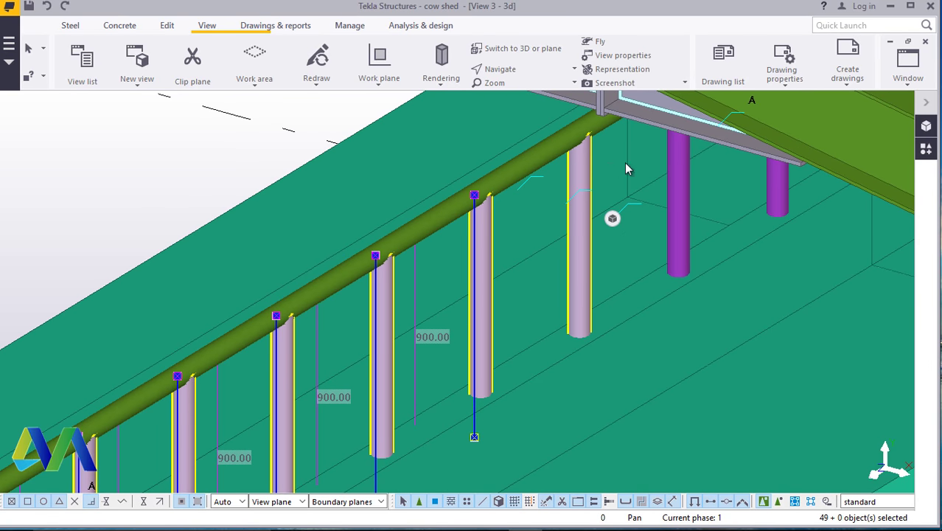
- Add the last posts at the far end of grid A and the rail above them to the selection
left_click(681, 168, "ctrl")
scroll(468, 288, "down", 5)
scroll(602, 197, "up", 2)
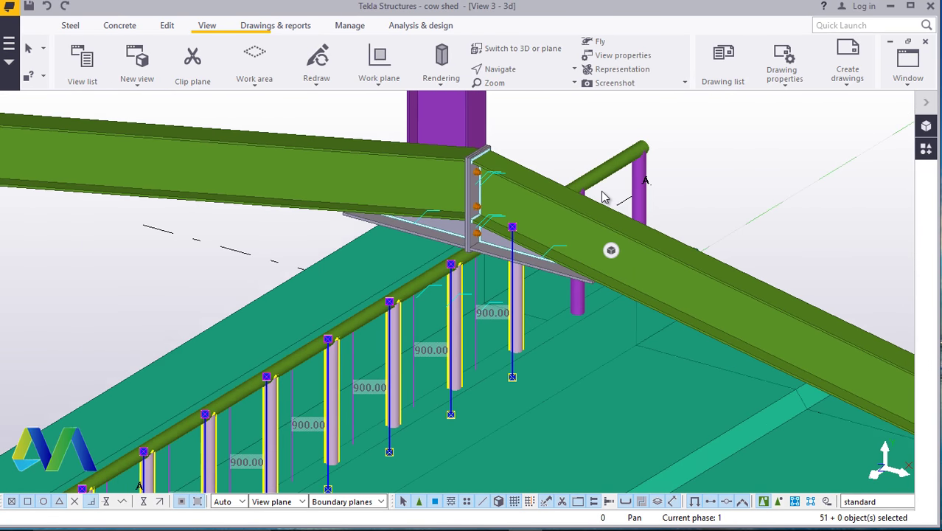
scroll(597, 214, "up", 3)
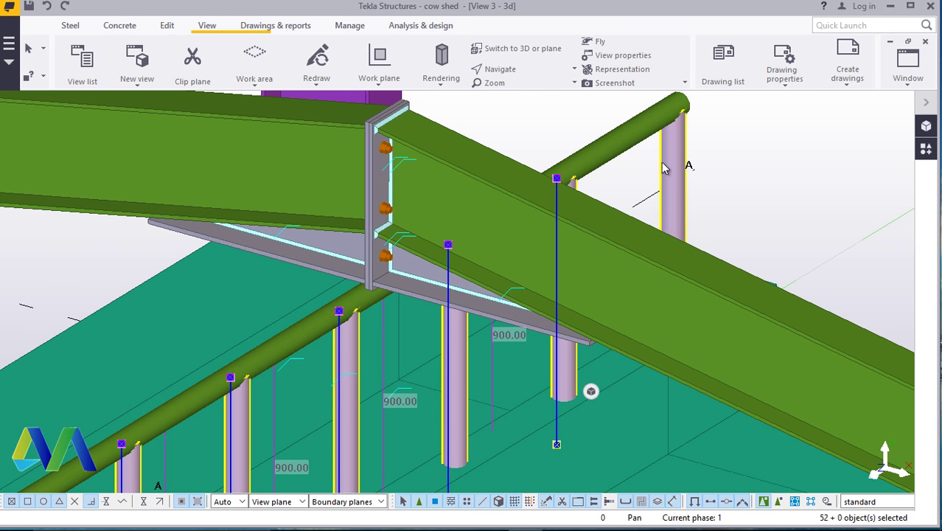
left_click(633, 139, "ctrl")
scroll(634, 147, "down", 4)
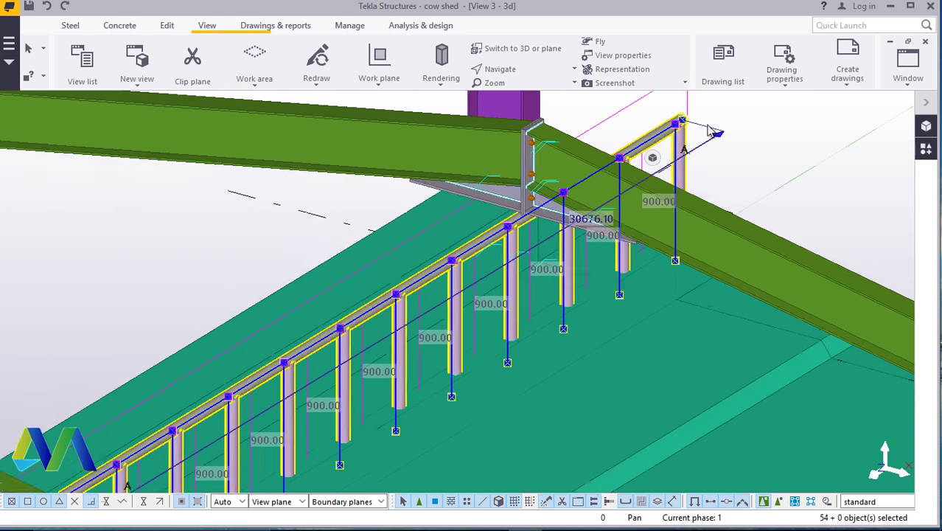
- Add the two concrete kerbs running along grid A, the wide outer and the narrow inner one, to the selection
scroll(577, 301, "up", 2)
scroll(577, 301, "up", 2)
scroll(658, 202, "down", 6)
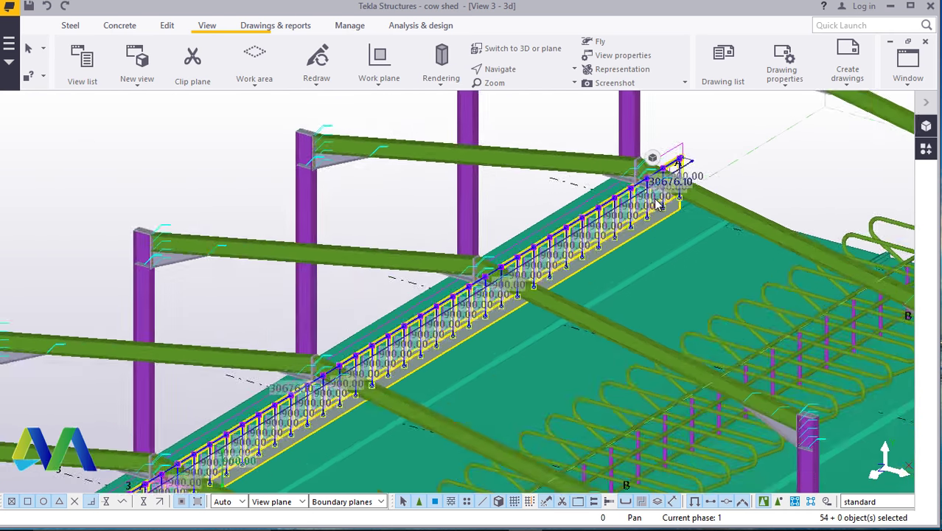
scroll(658, 202, "down", 2)
scroll(245, 444, "up", 6)
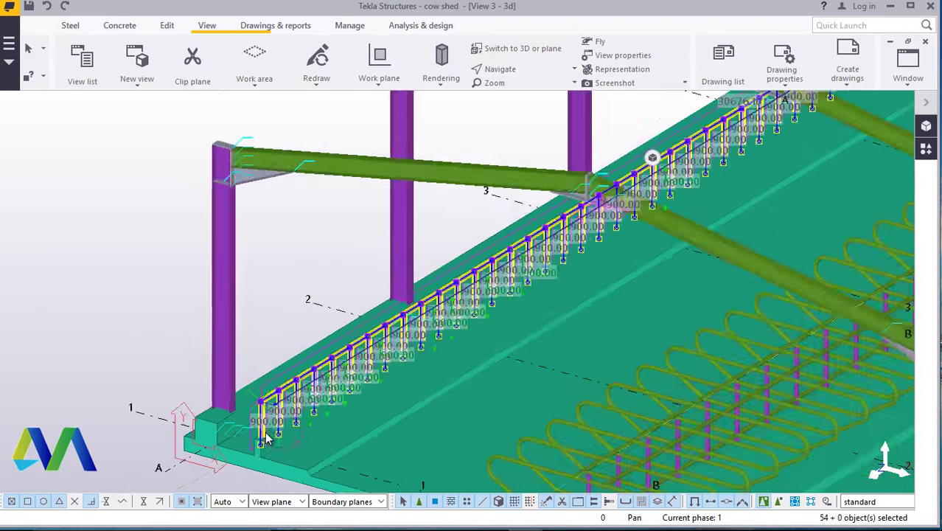
scroll(246, 444, "up", 5)
left_click(453, 404, "ctrl")
left_click(261, 290, "ctrl")
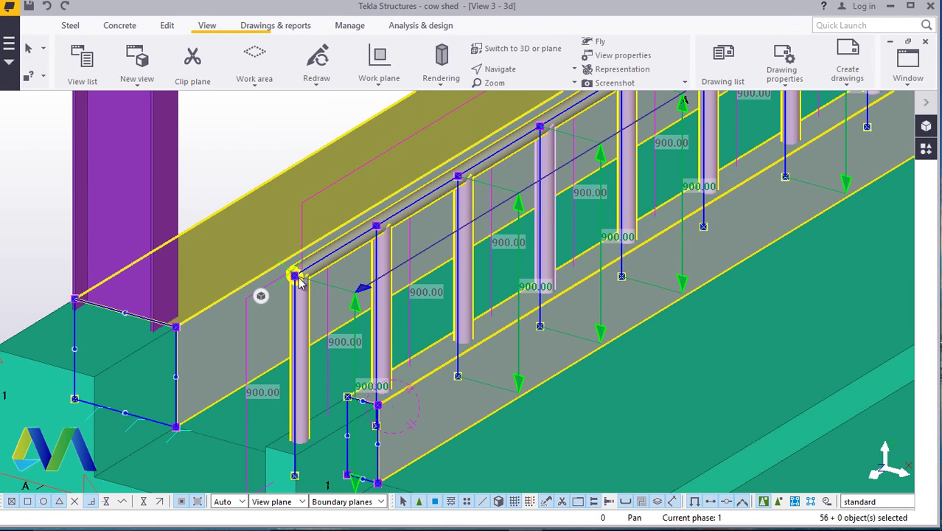
- Mirror-copy the selected grid A kerbs, posts and rail across grid B, with X0 8800, Y0 300 and angle -90
scroll(355, 278, "down", 4)
scroll(354, 279, "down", 5)
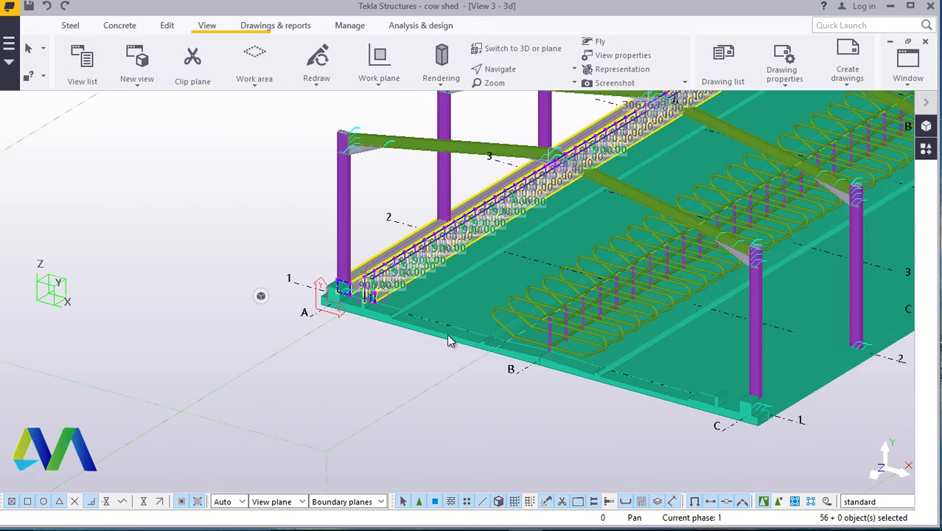
scroll(450, 339, "up", 2)
scroll(296, 409, "up", 4)
right_click(278, 398)
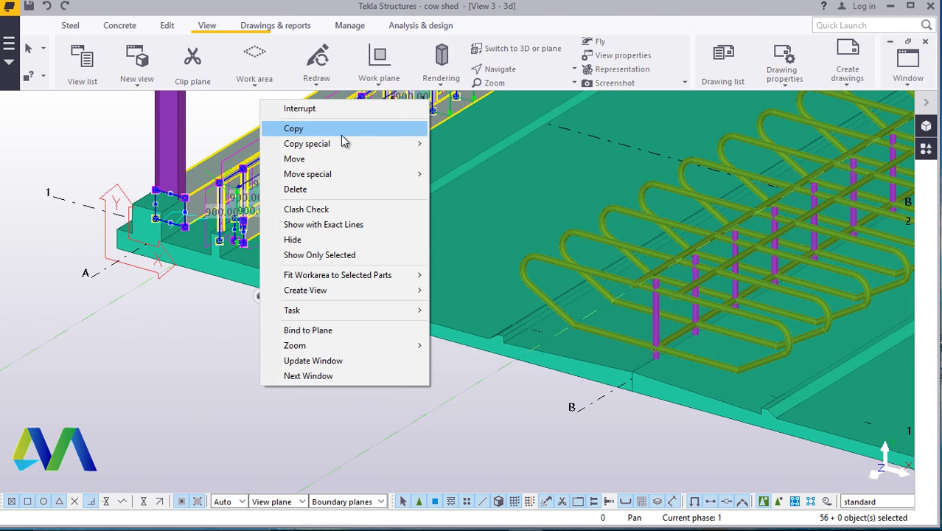
mouse_move(339, 148)
left_click(465, 174)
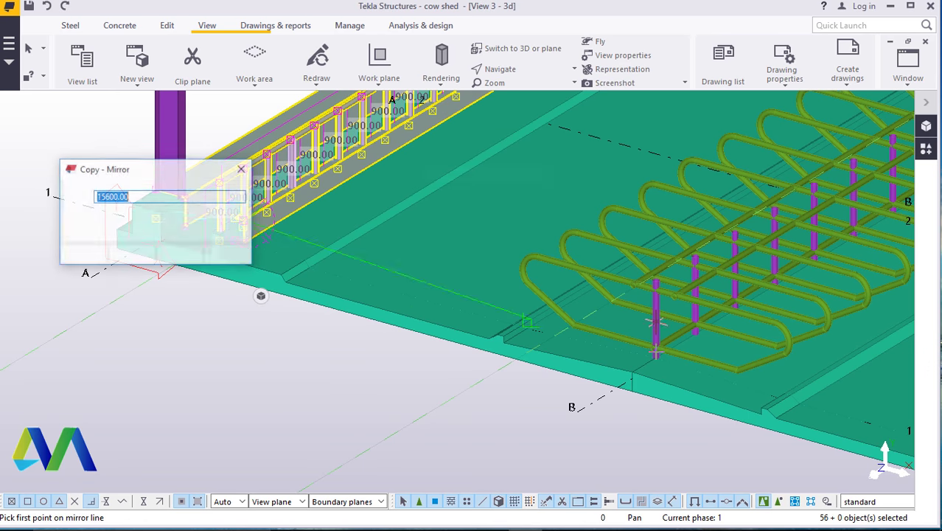
scroll(663, 409, "up", 3)
scroll(648, 390, "up", 6)
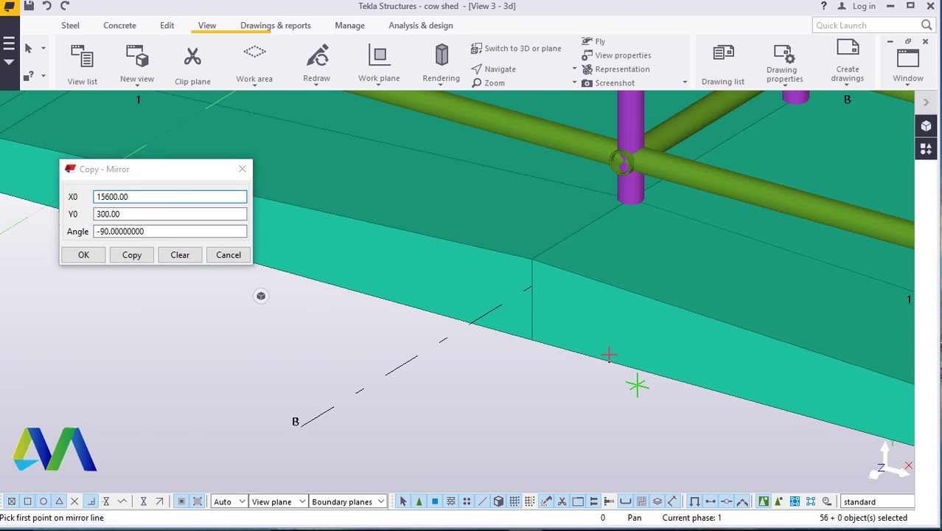
scroll(629, 355, "down", 2)
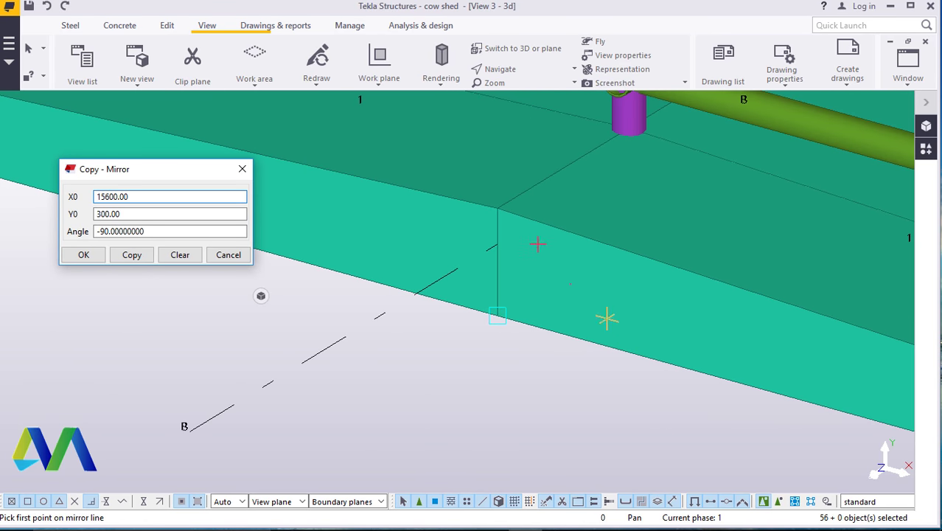
left_click(497, 207)
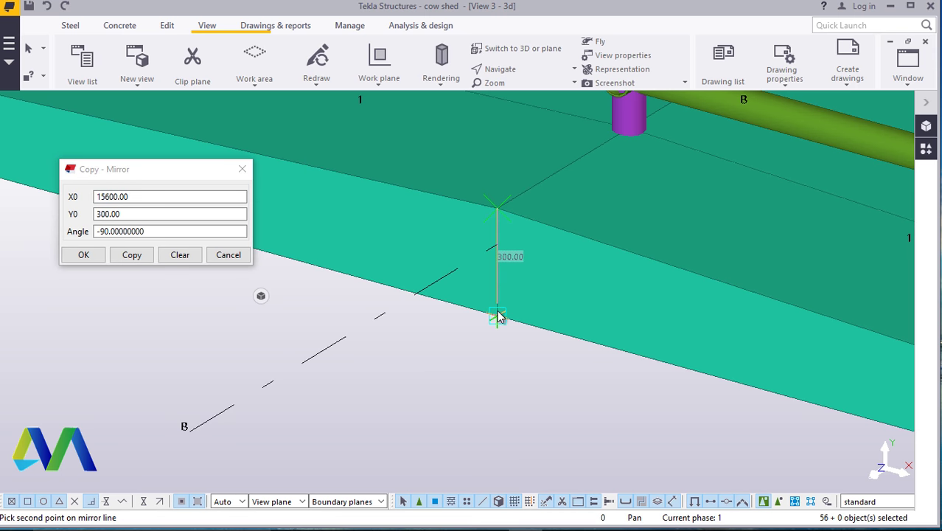
left_click(133, 256)
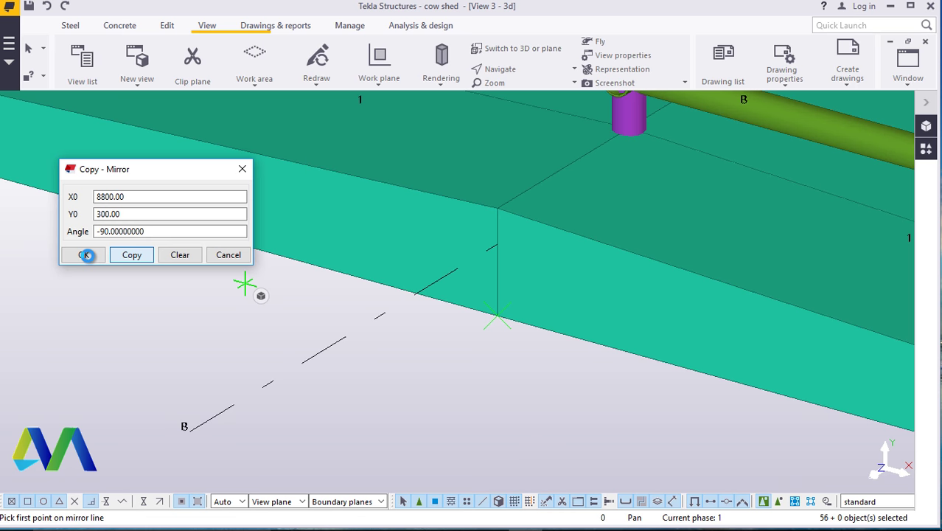
left_click(84, 255)
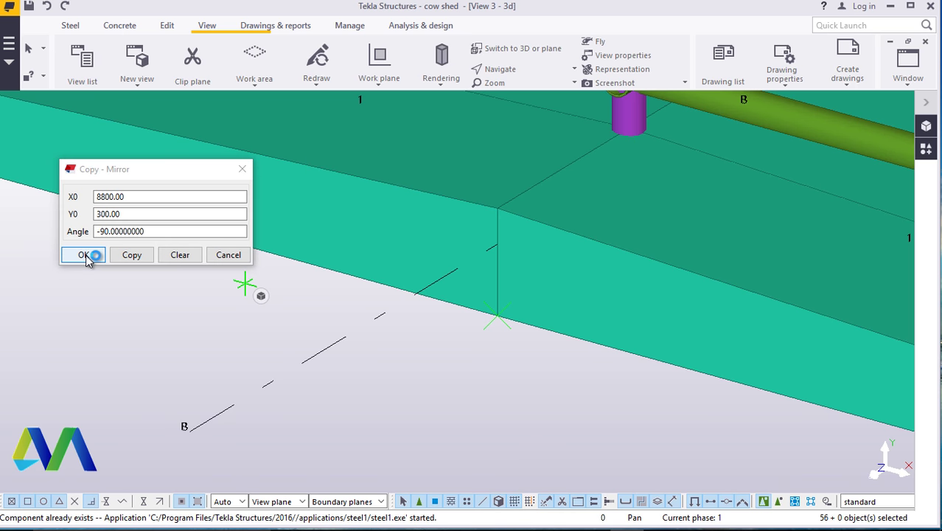
scroll(395, 376, "down", 8)
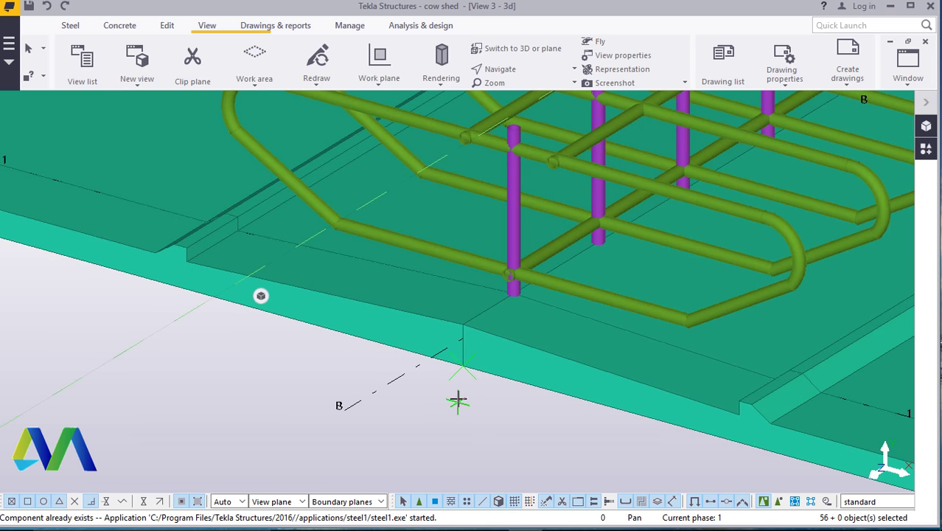
scroll(506, 379, "down", 6)
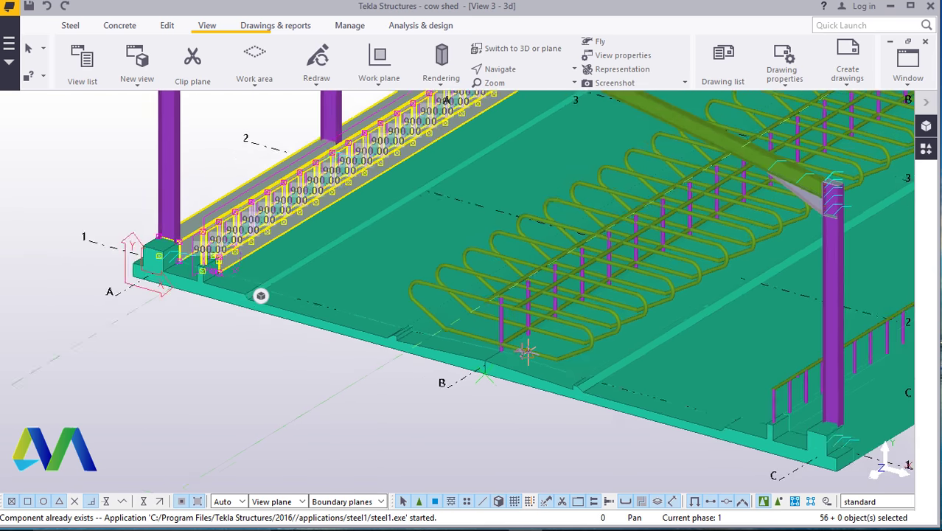
scroll(528, 350, "down", 2)
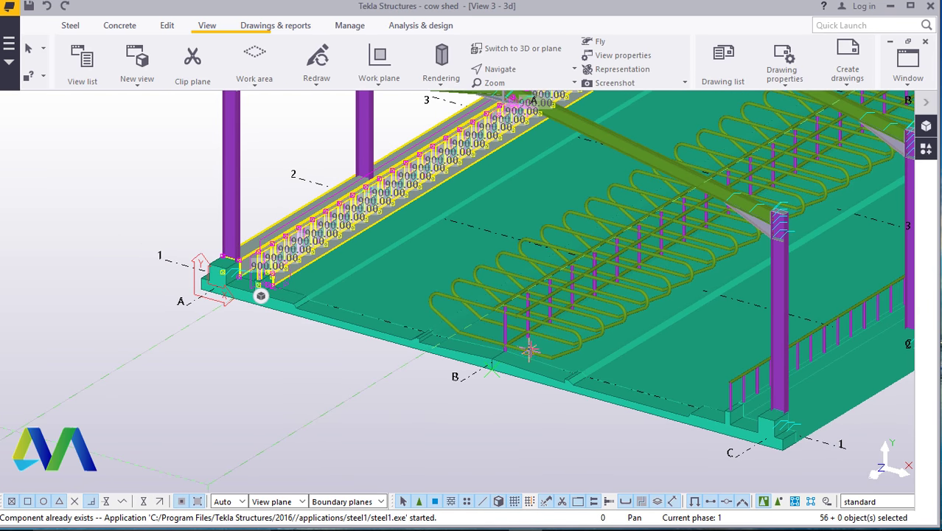
right_click(449, 395)
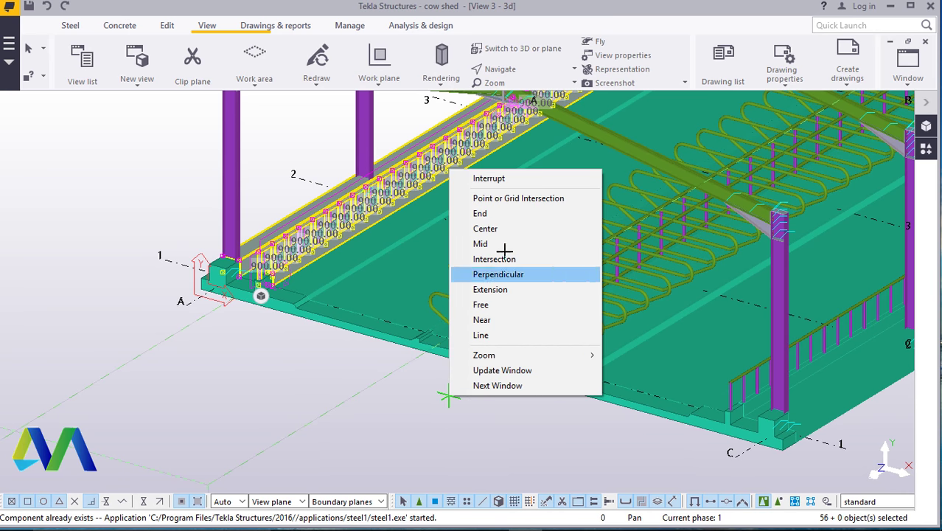
left_click(498, 179)
- Examine the mirrored kerbs, posts and rail along grid C and the slab edge at grid 1, then clear the selection
scroll(834, 409, "up", 2)
scroll(834, 412, "up", 4)
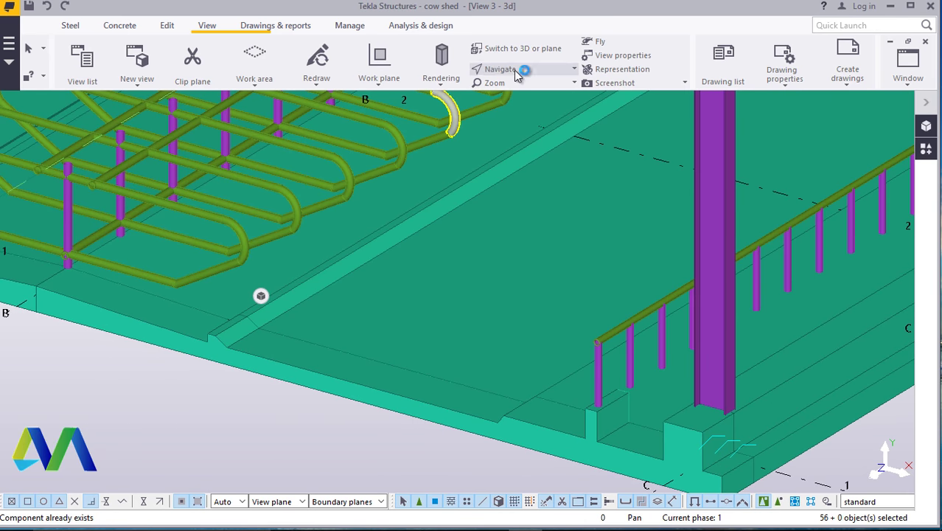
left_click(514, 69)
left_click(516, 88)
left_click_drag(644, 397, 813, 385)
scroll(666, 394, "down", 2)
mouse_move(662, 394)
left_mouse_down()
mouse_move(740, 399)
mouse_move(721, 437)
mouse_move(620, 388)
mouse_move(508, 372)
mouse_move(486, 401)
mouse_move(458, 362)
left_mouse_up()
scroll(243, 306, "up", 1)
key("ctrl+Left")
key("ctrl+Left")
key("ctrl+Left")
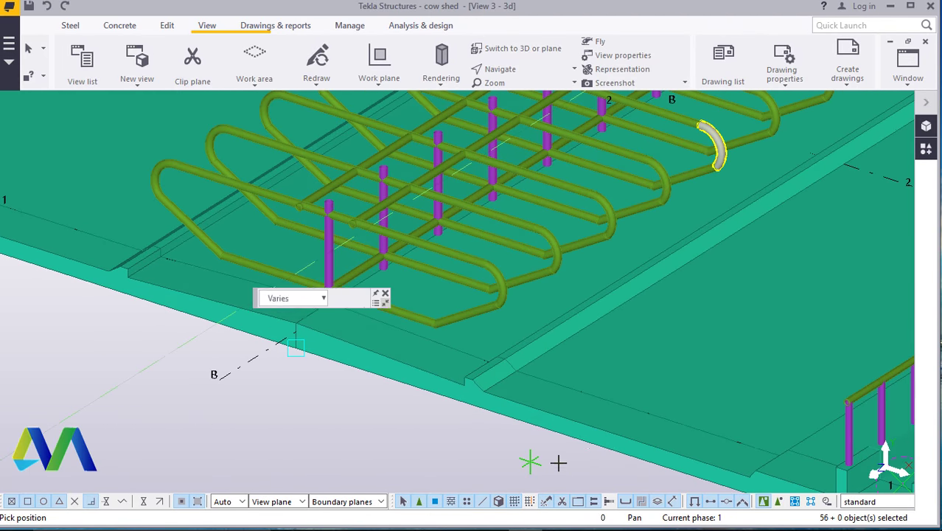
right_click(243, 401)
left_click(292, 185)
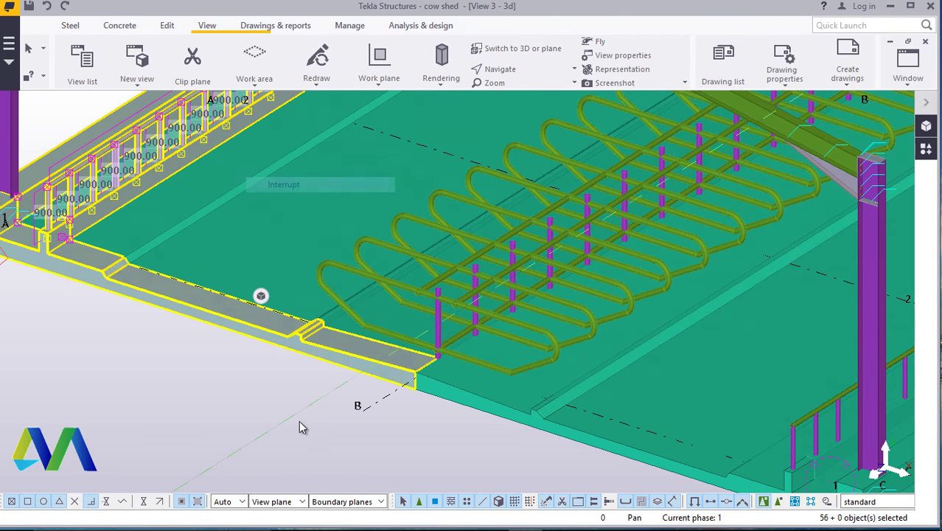
left_click(276, 425)
- Delete the first cubicle divider on grid B at grid 1, including its post and all straight, sloping and curved tubes
scroll(460, 451, "down", 2)
scroll(445, 376, "up", 10)
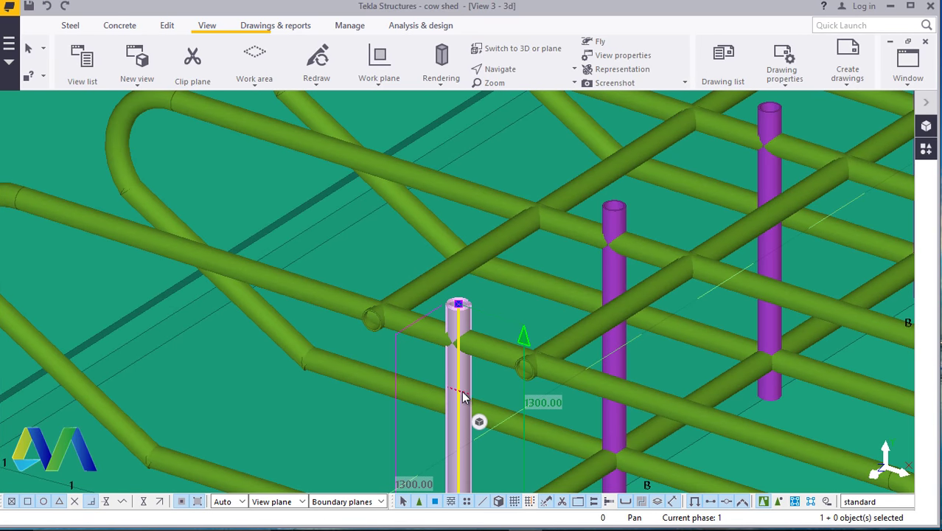
scroll(488, 280, "down", 3)
scroll(518, 439, "up", 2)
left_click(525, 431, "shift")
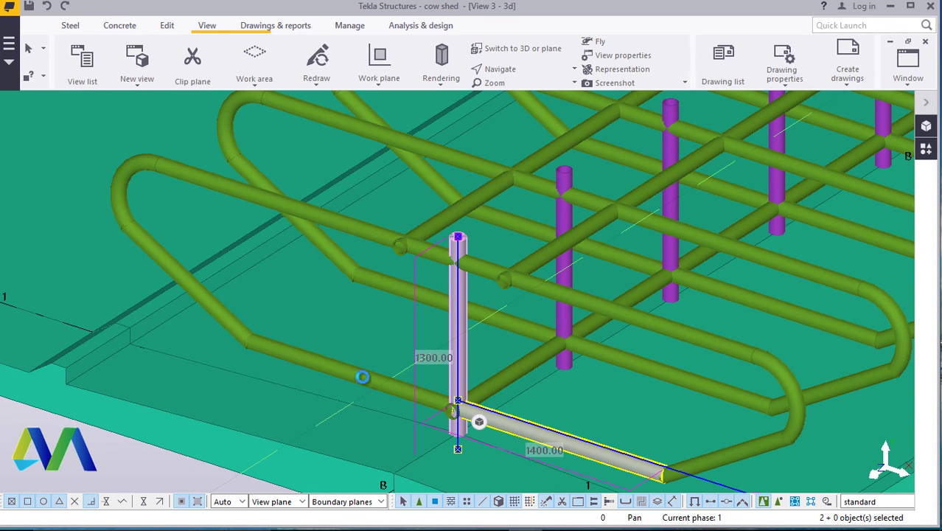
left_click(343, 374, "shift")
left_click(213, 313)
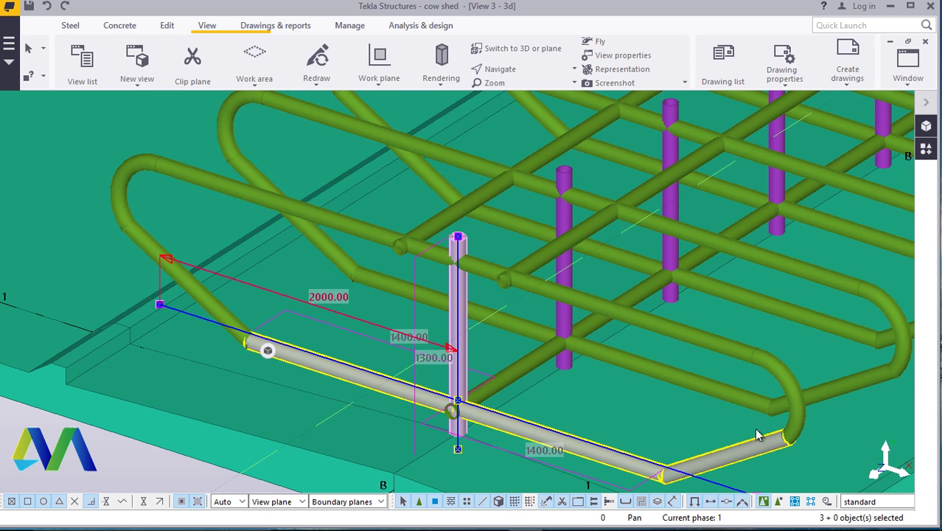
left_click(789, 435, "shift")
left_click(726, 351, "shift")
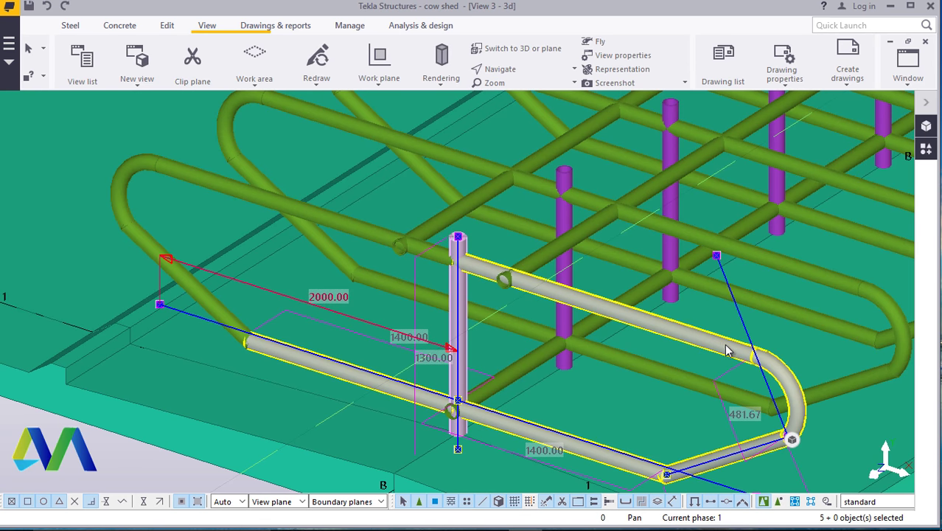
left_click(293, 242, "shift")
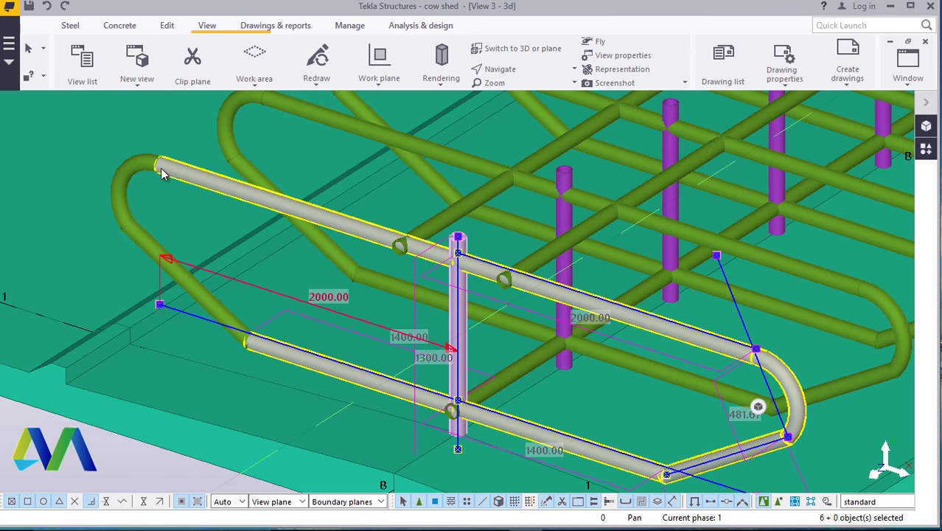
left_click(164, 169, "shift")
left_click(132, 180, "shift")
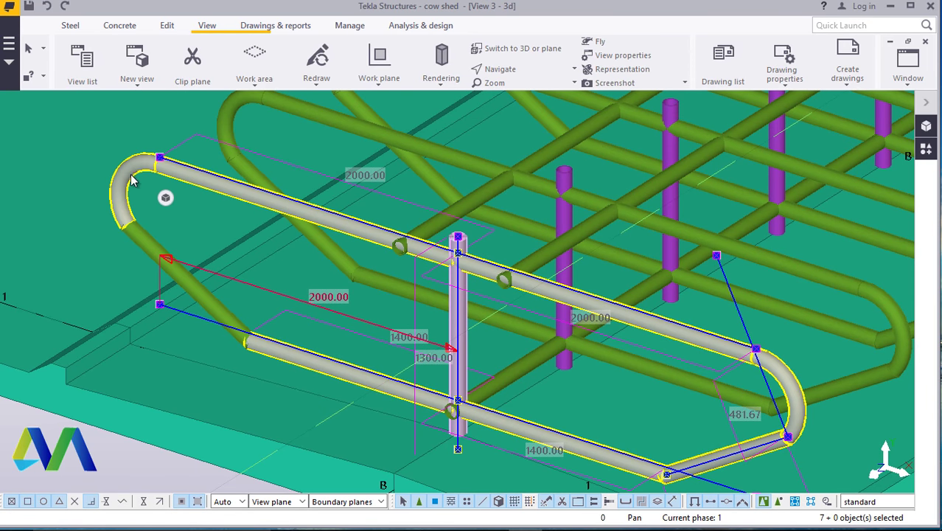
left_click(147, 246, "shift")
left_click(491, 311, "shift")
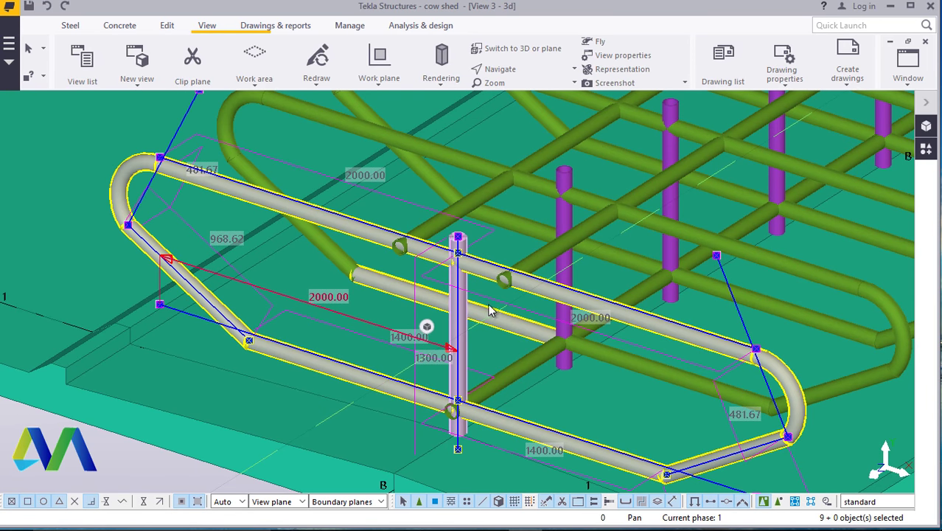
right_click(53, 451)
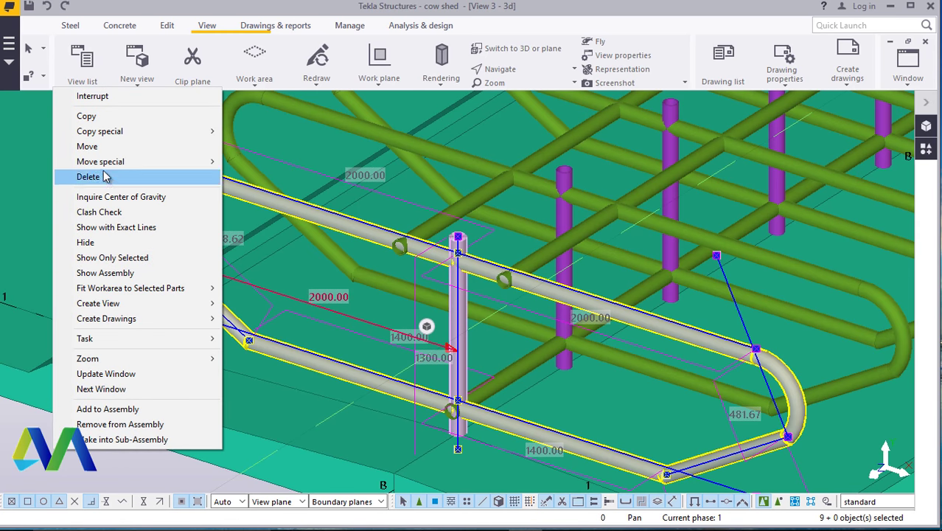
left_click(92, 181)
- Inspect the rail ends and remaining cubicle dividers at grid 1, then the last divider at the far end of grid B
scroll(472, 318, "down", 4)
scroll(479, 259, "up", 3)
scroll(487, 255, "down", 5)
scroll(501, 271, "down", 3)
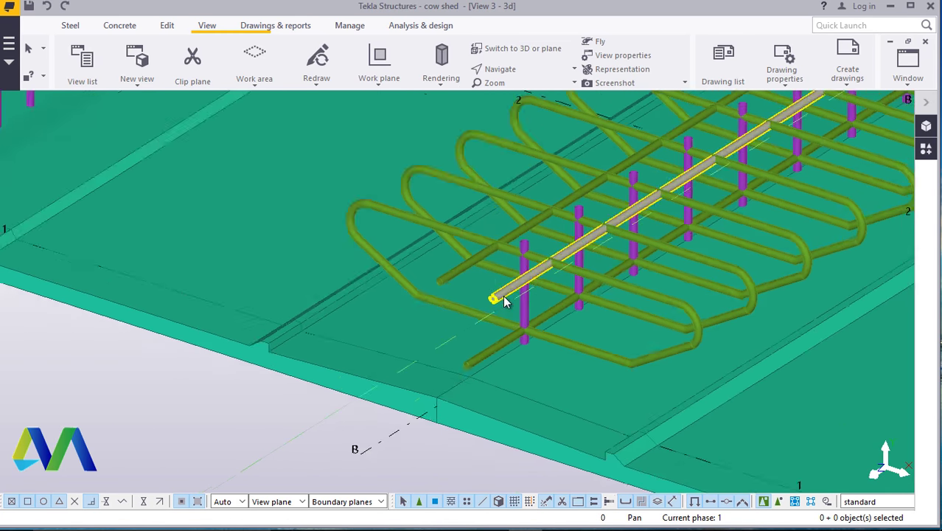
scroll(442, 280, "down", 2)
scroll(203, 227, "up", 5)
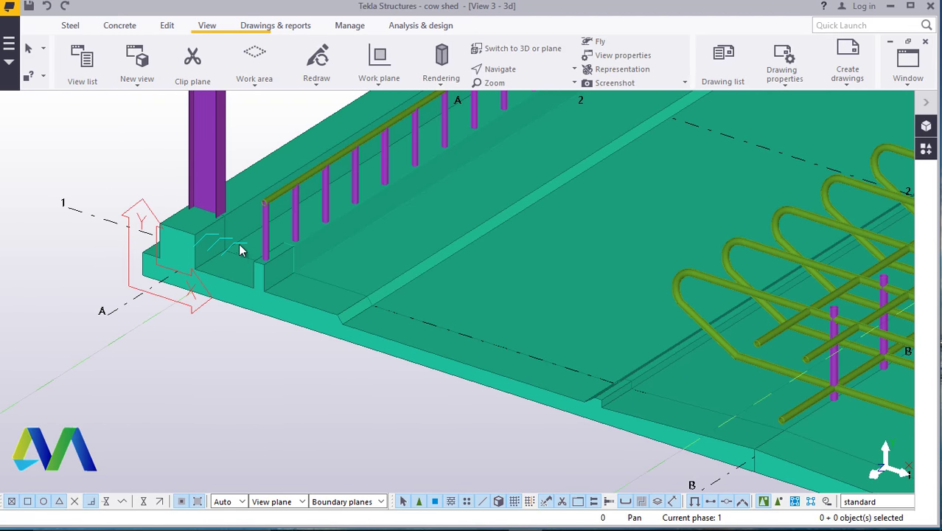
scroll(203, 227, "down", 6)
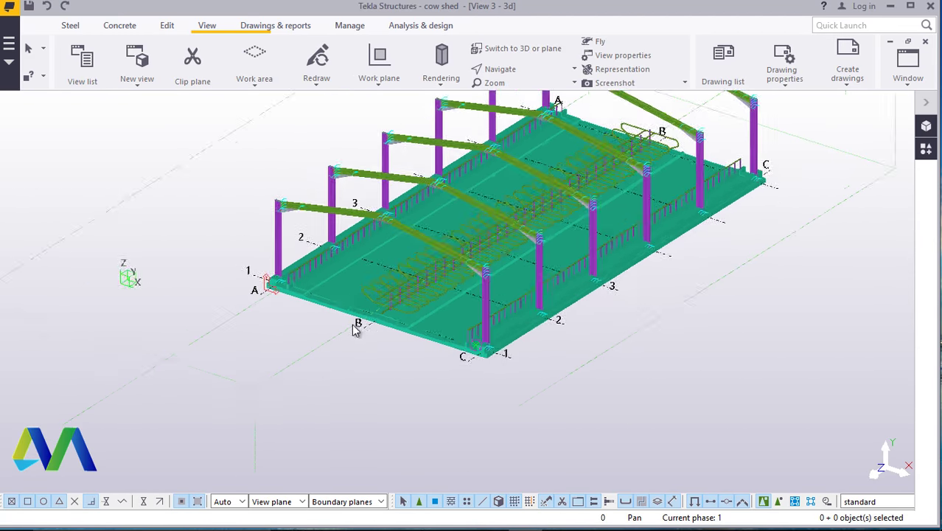
scroll(642, 145, "up", 7)
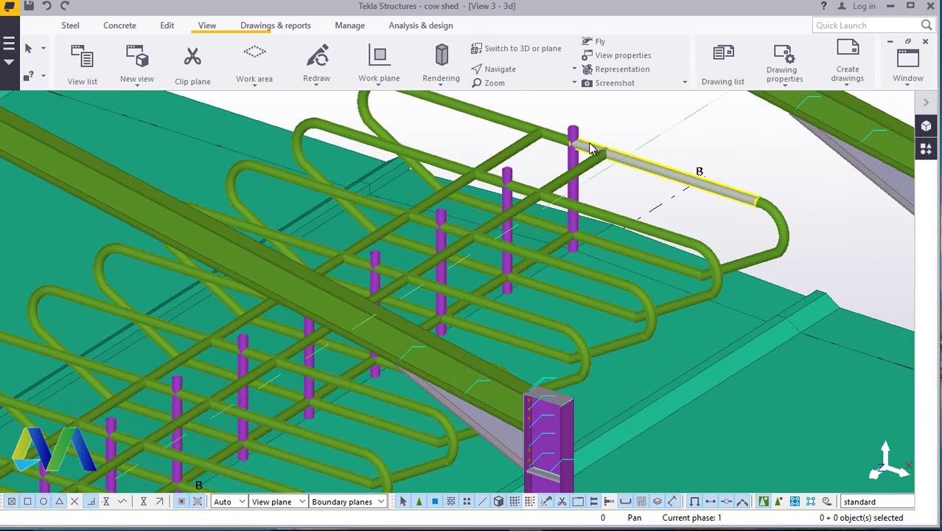
- Delete all straight, sloping and curved tubes of the last cubicle divider at the far end of grid B
left_click(649, 171)
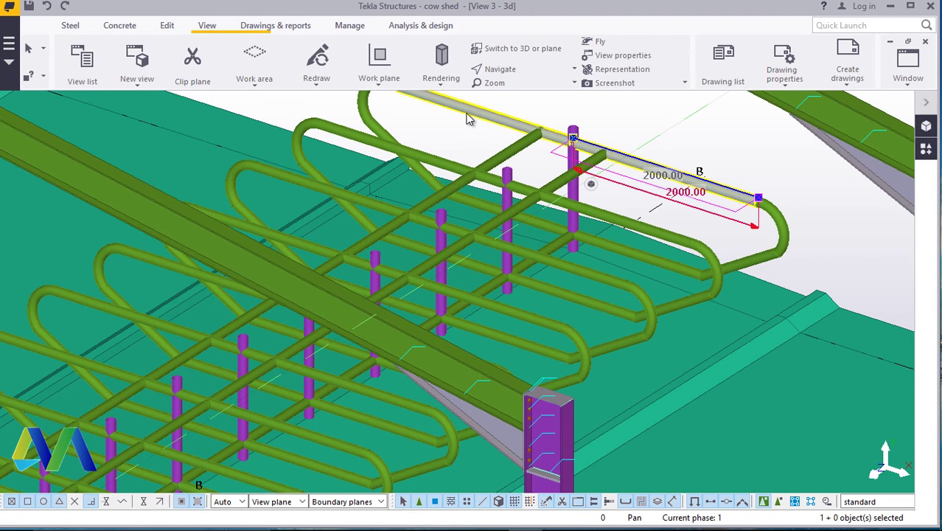
left_click(409, 118, "ctrl")
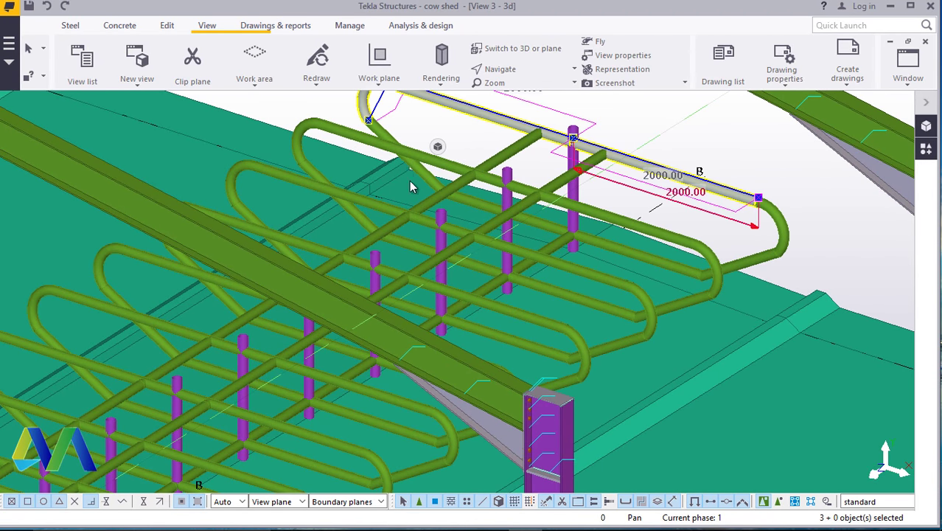
scroll(413, 177, "up", 4)
left_click(429, 157, "ctrl")
left_click(560, 246, "ctrl")
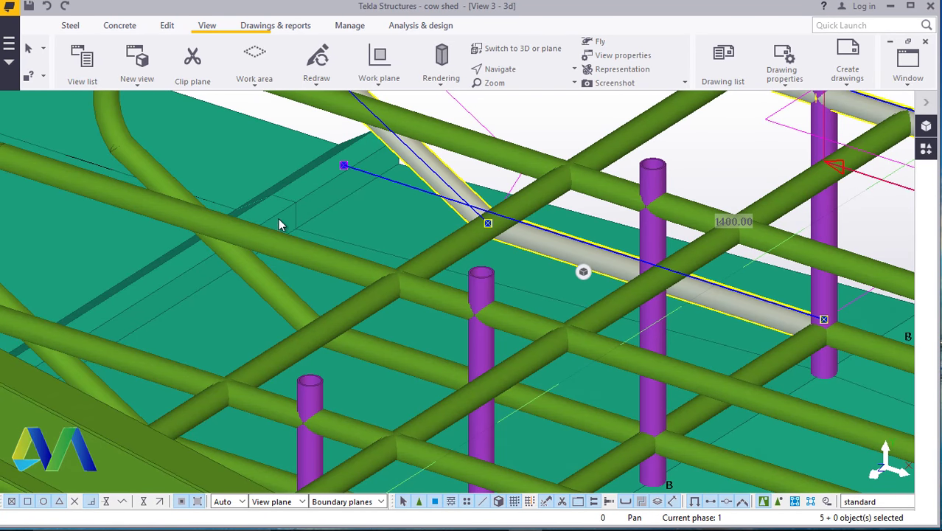
scroll(294, 211, "down", 5)
scroll(462, 256, "up", 4)
left_click(613, 292, "ctrl")
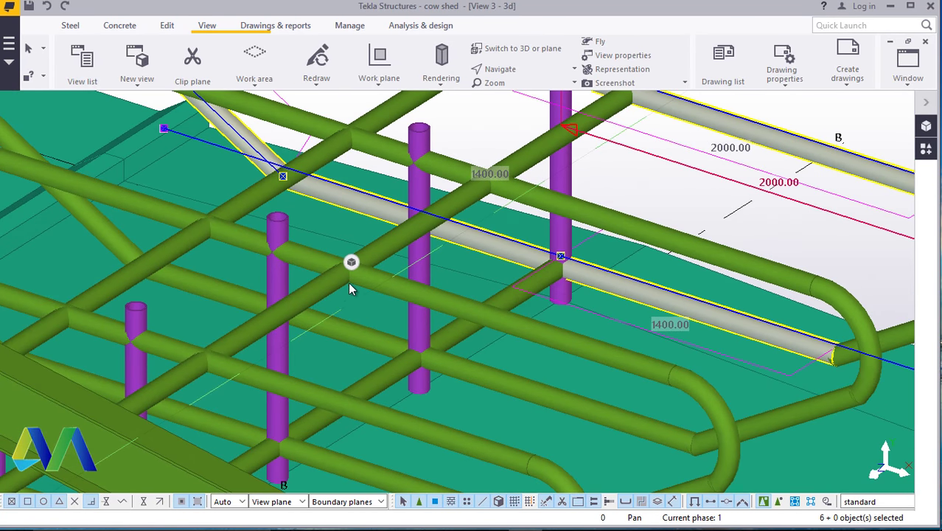
scroll(729, 263, "down", 3)
scroll(729, 264, "up", 3)
left_click(651, 276, "ctrl")
right_click(655, 140)
left_click(703, 228)
scroll(592, 275, "down", 2)
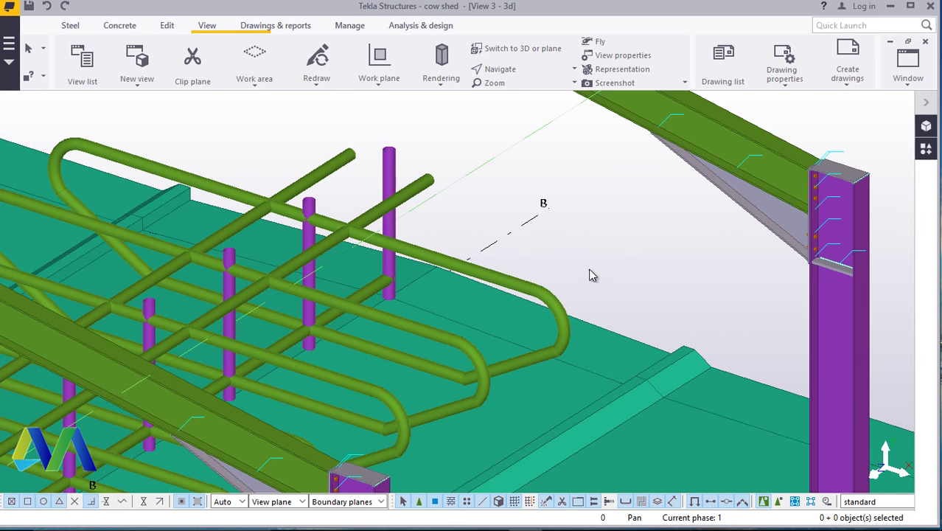
- Delete the leftover post of the removed cubicle divider at the far end of grid B
scroll(413, 184, "up", 3)
left_click(378, 159)
right_click(458, 157)
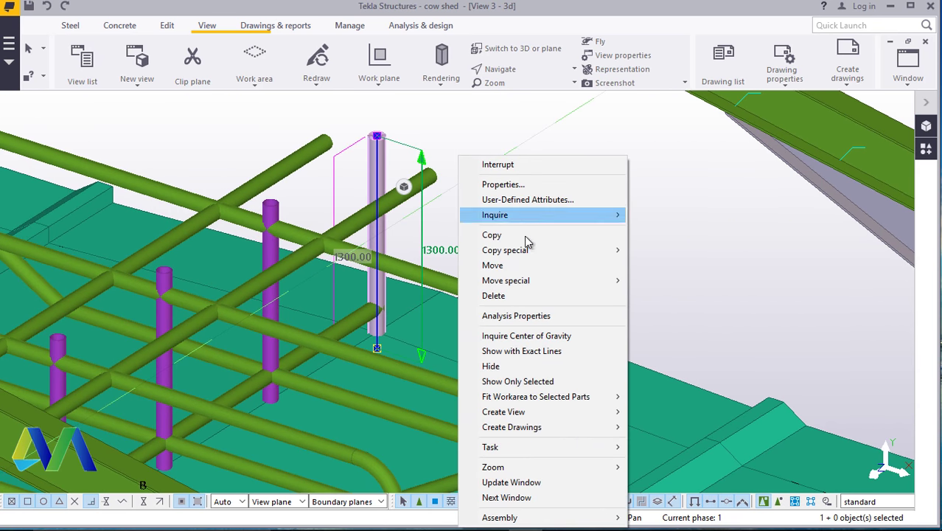
left_click(511, 296)
scroll(536, 252, "down", 3)
scroll(538, 222, "up", 2)
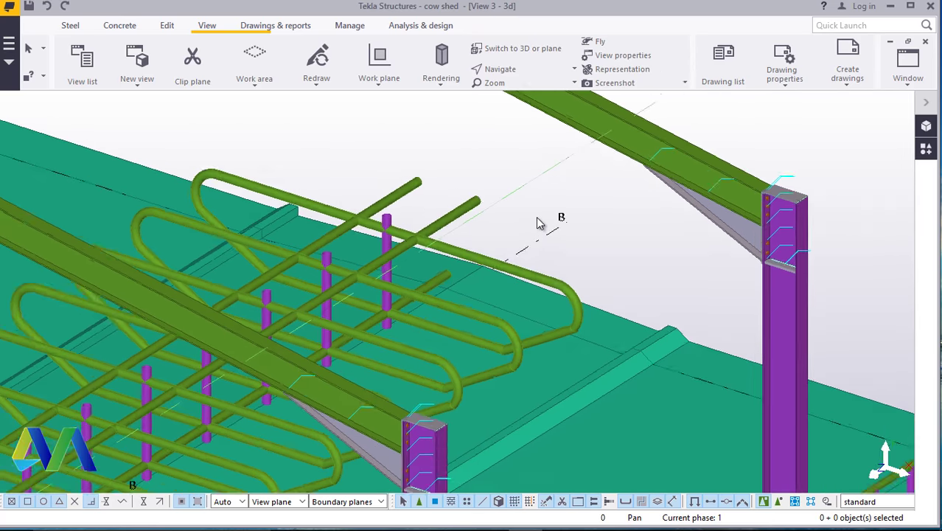
- Apply an end Dx offset of 200 to the upper rail on the grid C side of the posts, at the far end of grid B
scroll(442, 213, "up", 4)
double_click(507, 206)
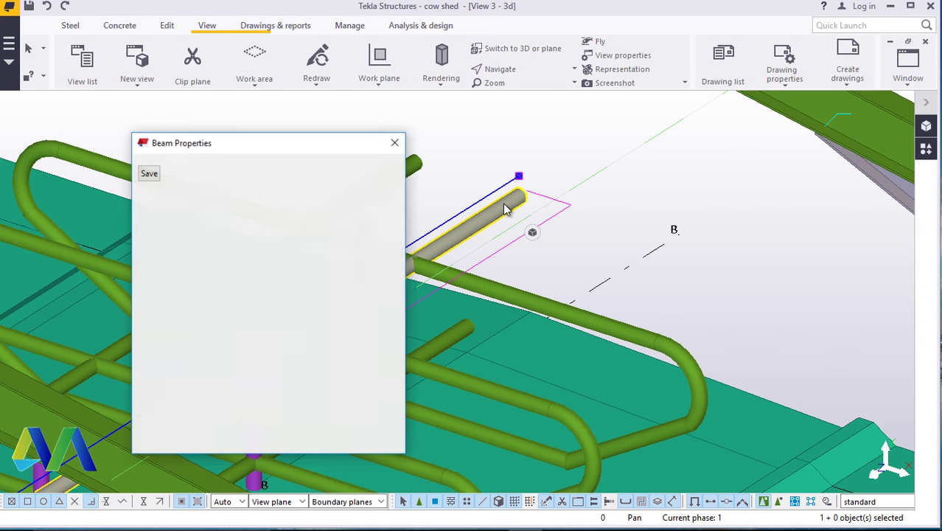
left_click_drag(339, 142, 719, 138)
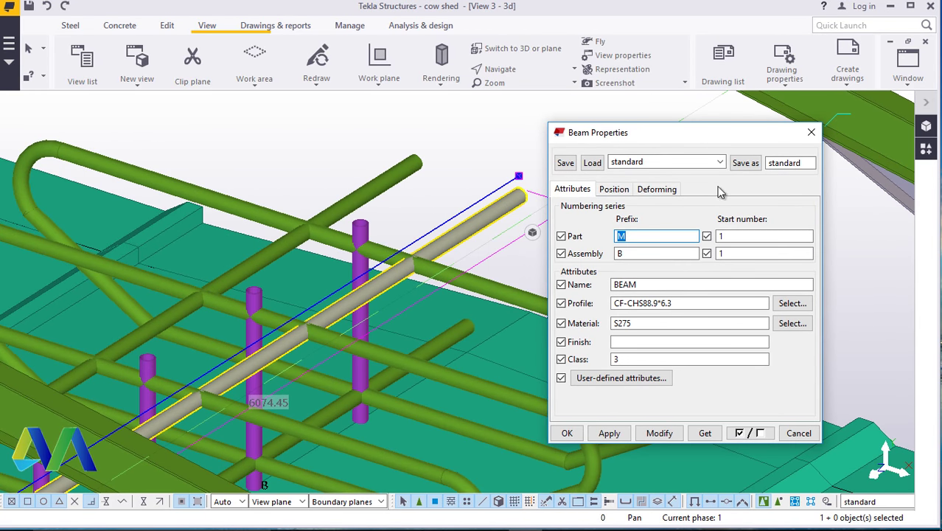
left_click(621, 189)
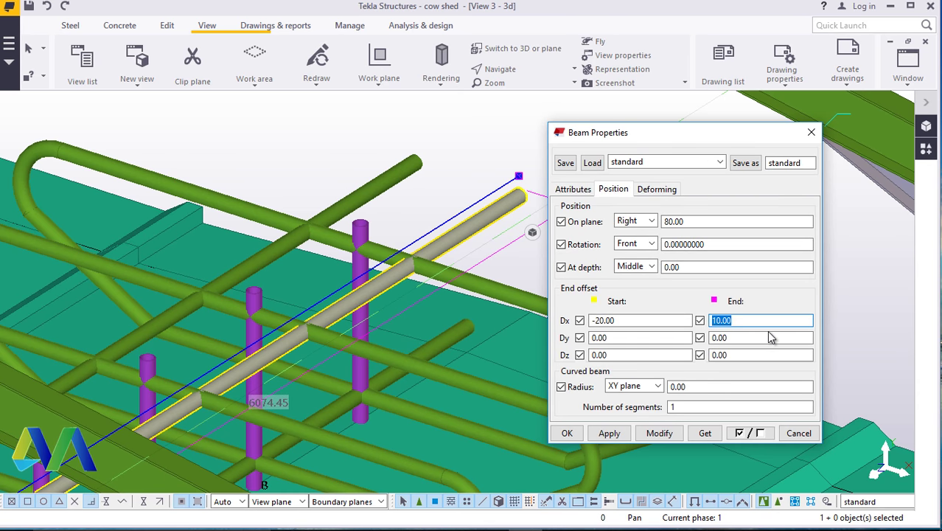
type("200")
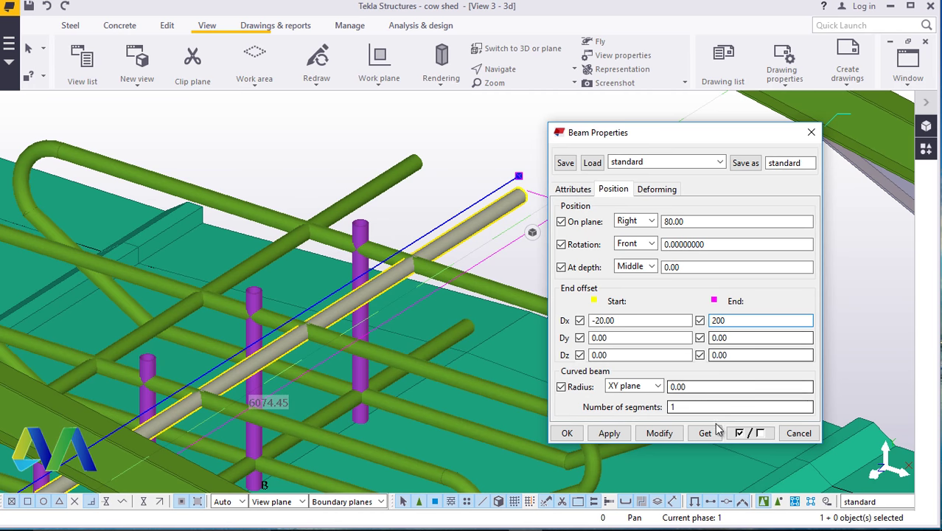
left_click(655, 433)
- Try progressively shorter end Dx offsets on the same upper rail, including -500, -750, -820 and -850
left_click_drag(746, 320, 722, 322)
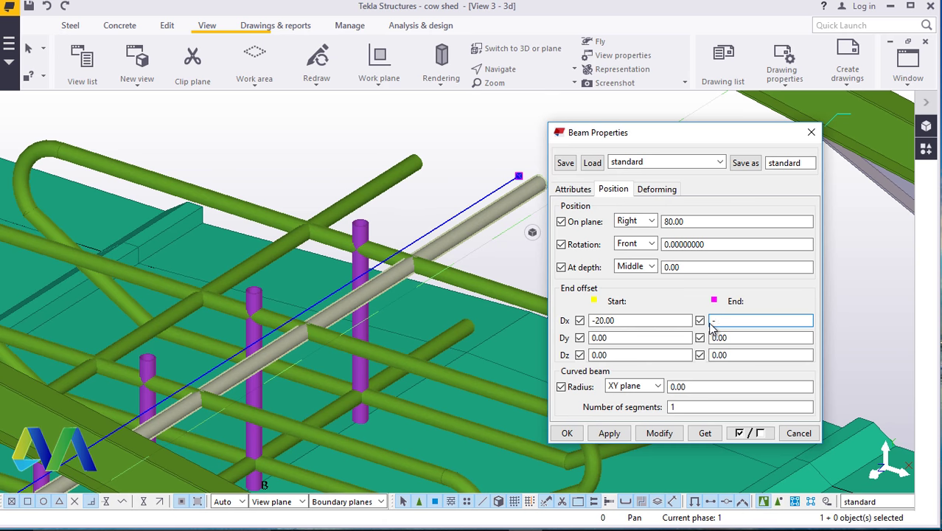
type("-500")
left_click(658, 433)
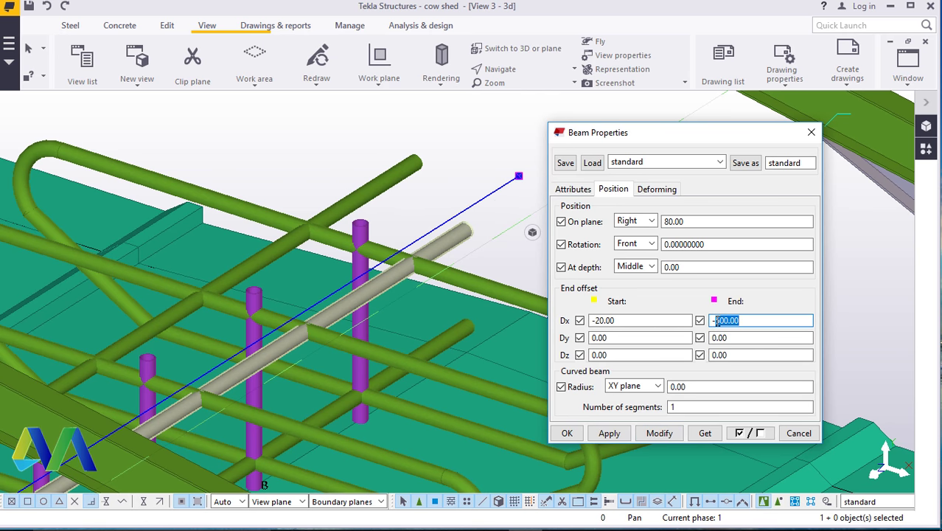
left_click(659, 432)
type("-750")
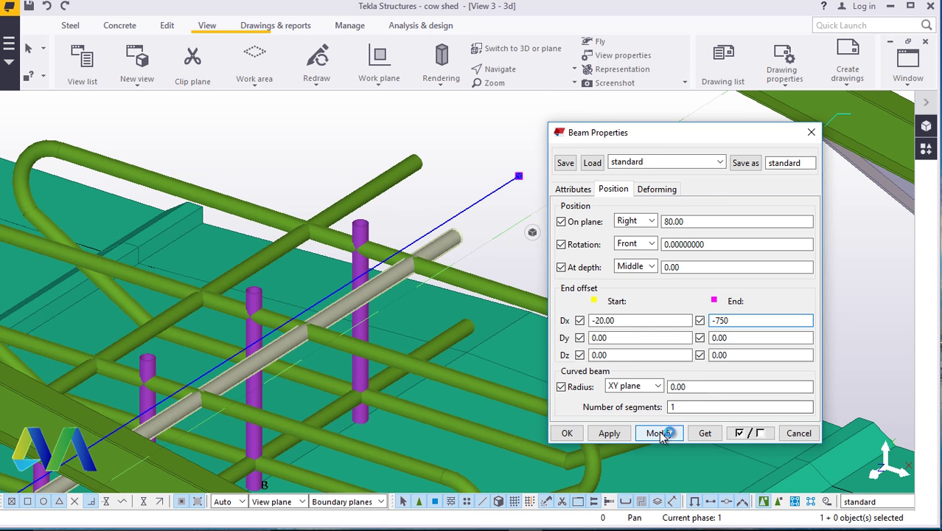
left_click(659, 432)
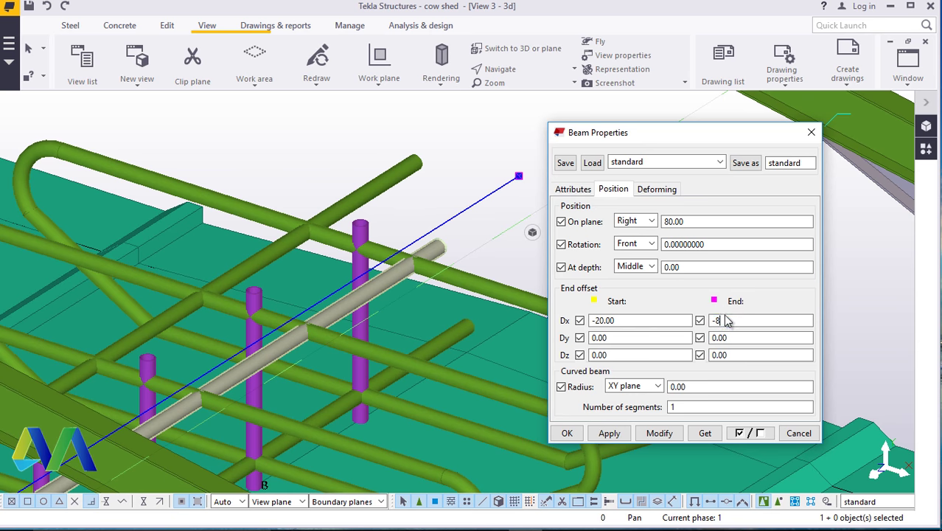
left_click(660, 434)
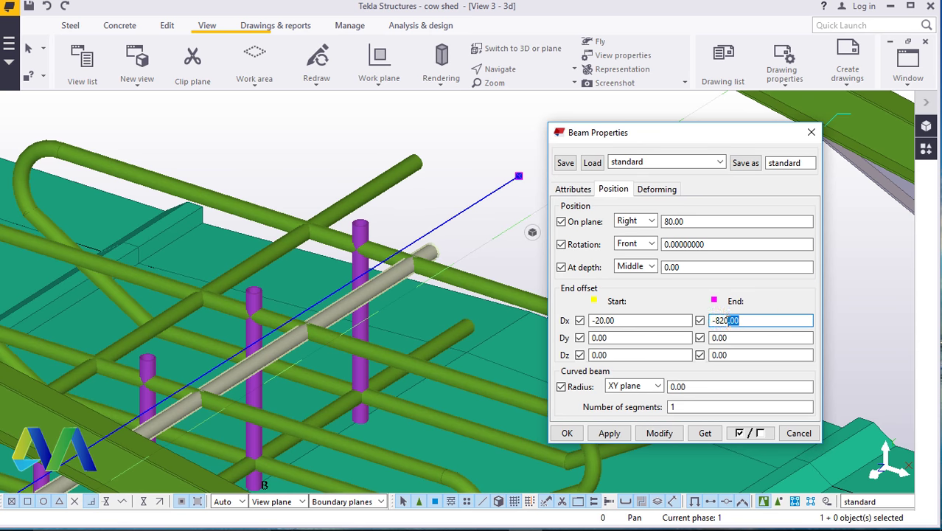
type("-850")
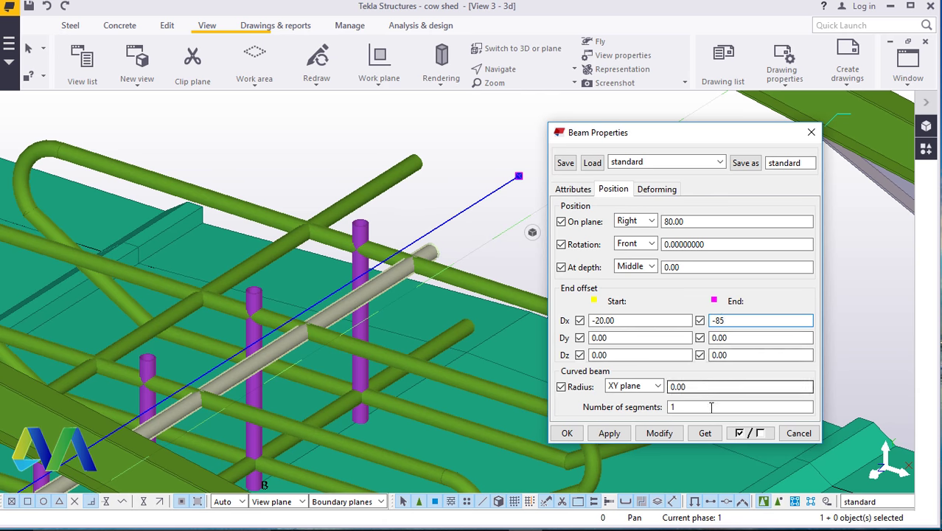
left_click(660, 433)
- Set the end Dx offset of the upper rail on the grid C side to -900
left_click_drag(740, 320, 720, 320)
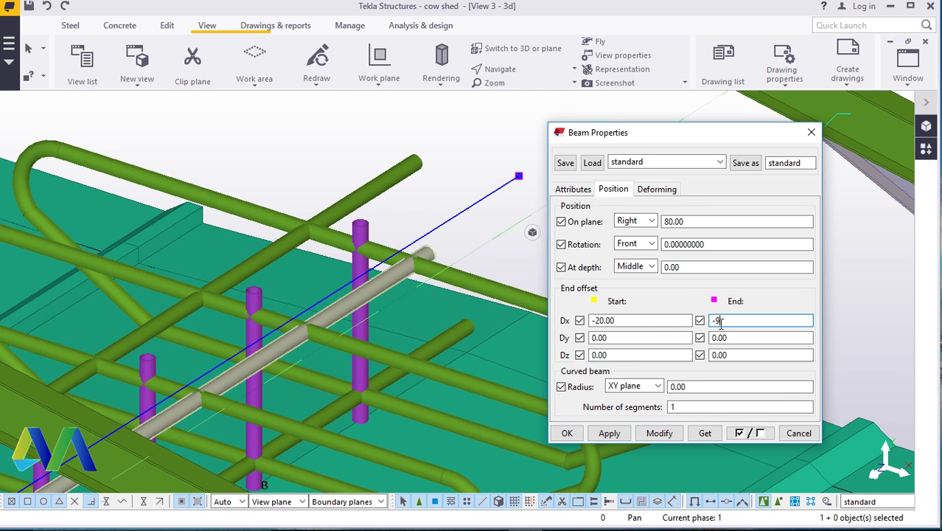
type("900")
left_click(658, 433)
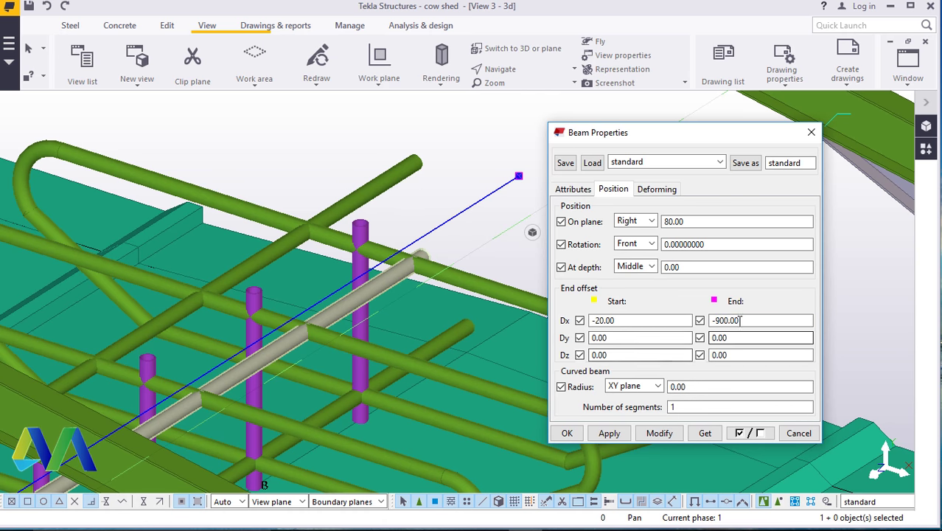
left_click(566, 433)
- Shorten the other upper rail, on the grid A side of the posts, by setting its end Dx offset to -920
scroll(359, 190, "up", 2)
scroll(359, 189, "up", 2)
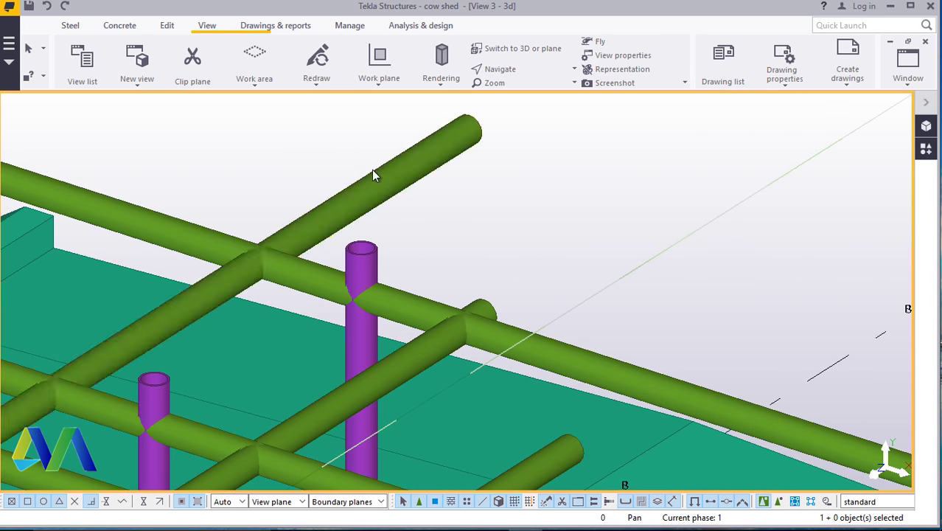
double_click(374, 171)
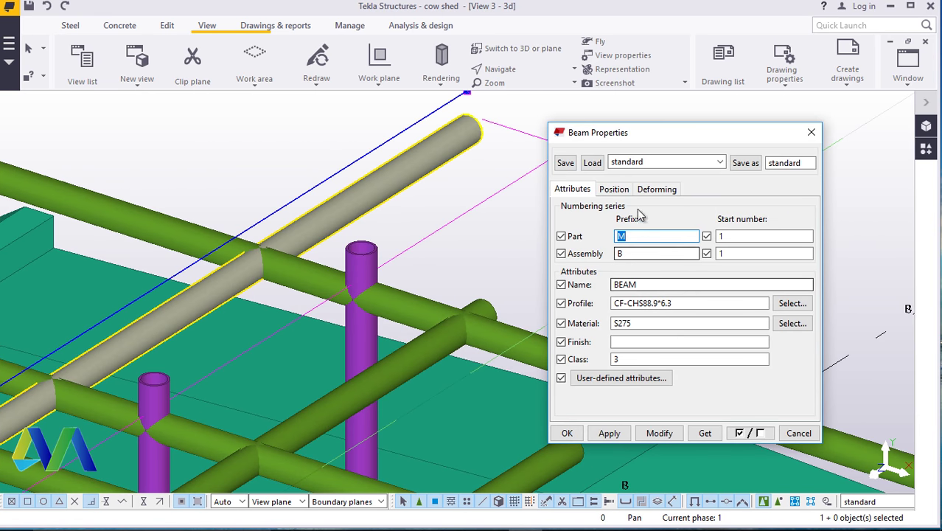
left_click(614, 188)
left_click_drag(737, 320, 715, 320)
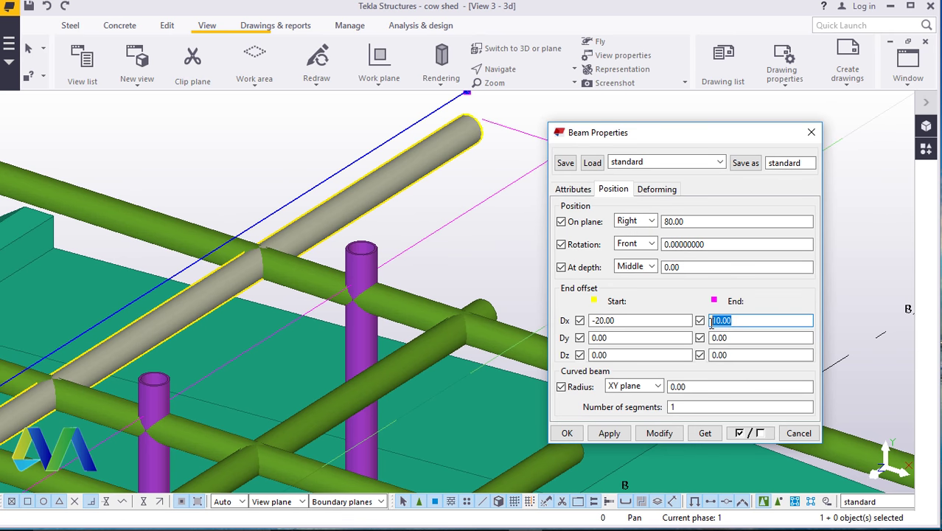
type("-920")
left_click(658, 432)
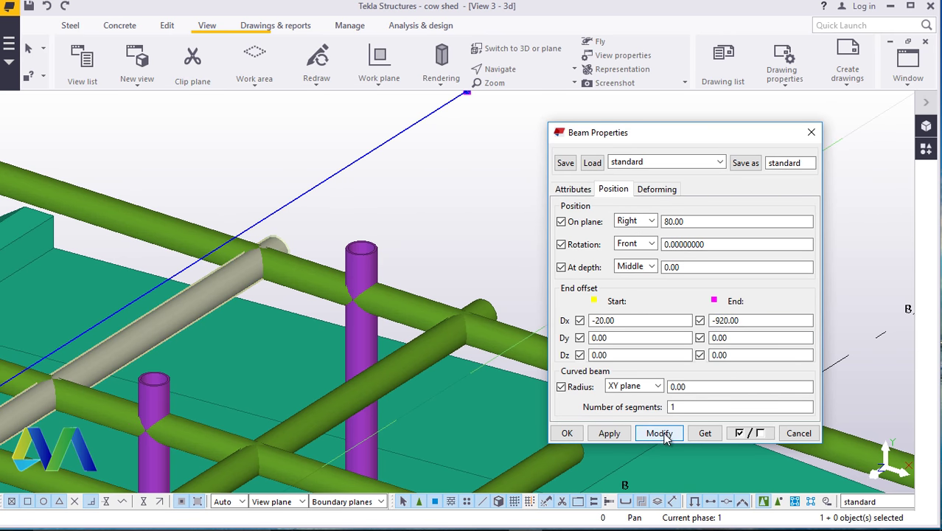
left_click(567, 434)
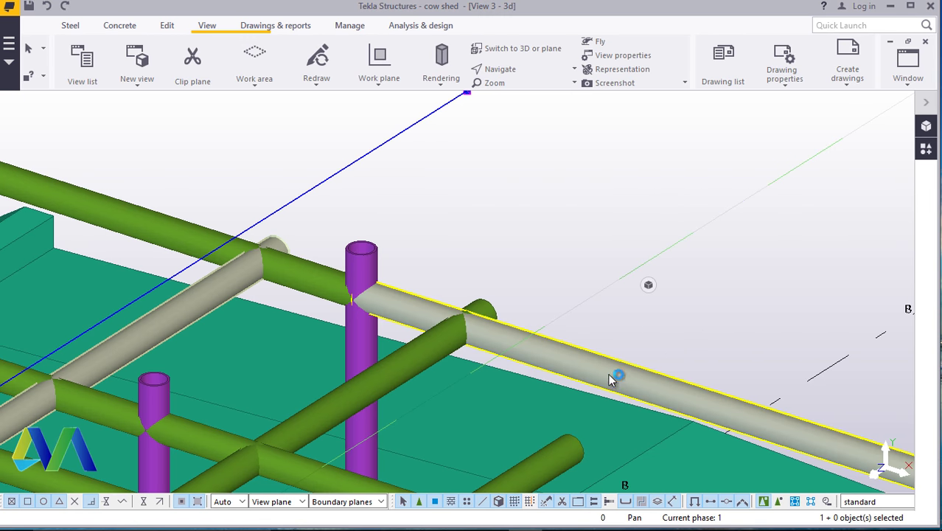
- Shorten the lower rail at the far end of grid B by setting its end Dx offset to -920
scroll(612, 221, "down", 3)
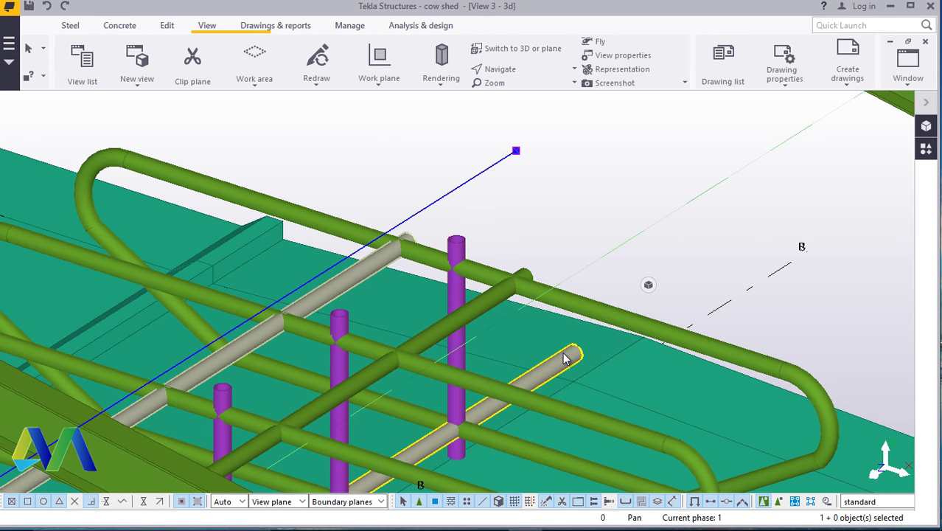
double_click(568, 353)
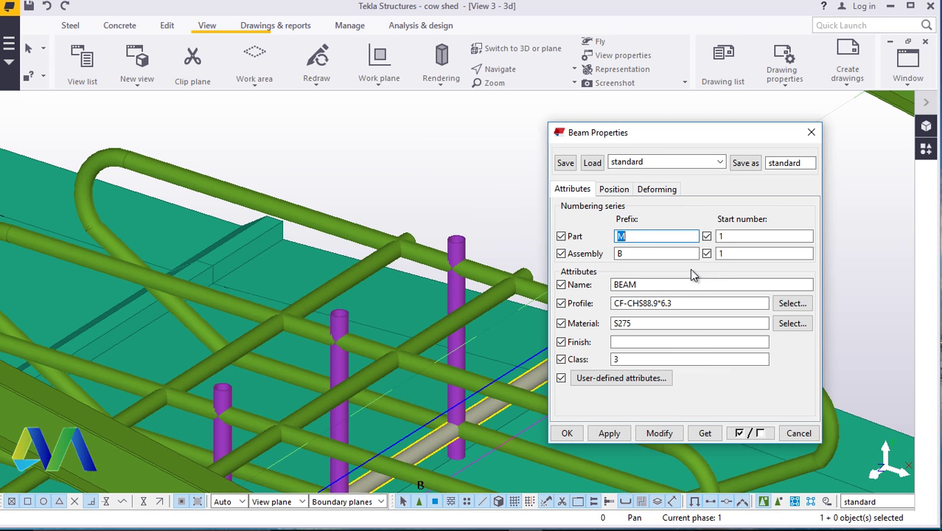
left_click(613, 188)
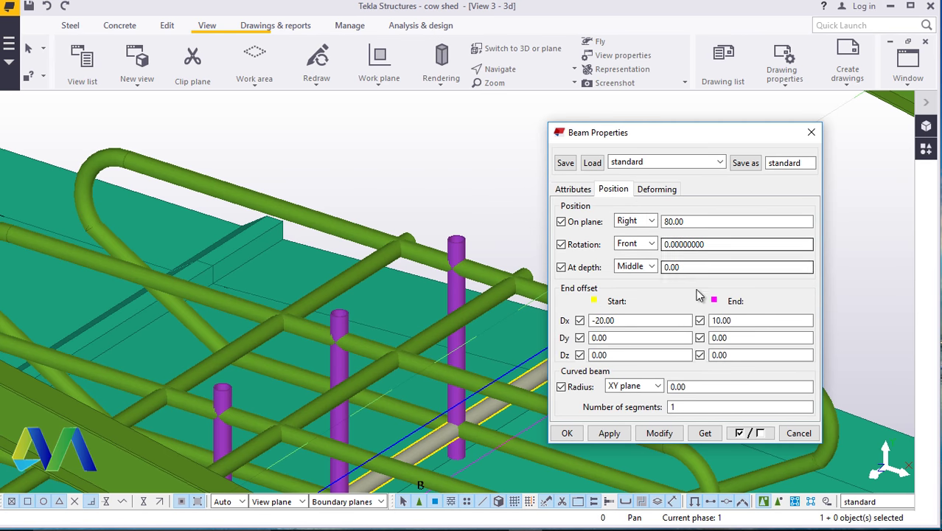
left_click(720, 318)
type("-920.00")
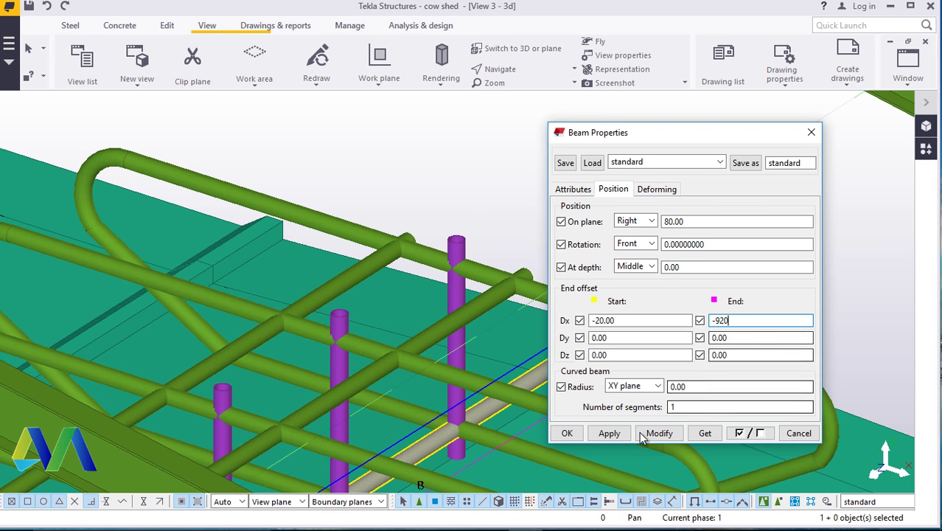
left_click(653, 433)
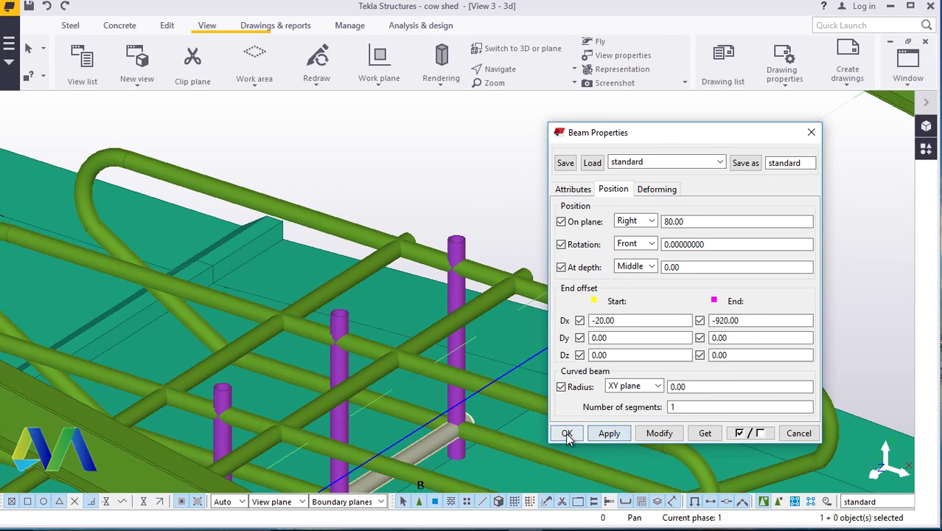
left_click(567, 433)
- Open the position properties of the upper rail on the grid C side at the grid 1 end of grid B
scroll(666, 185, "down", 5)
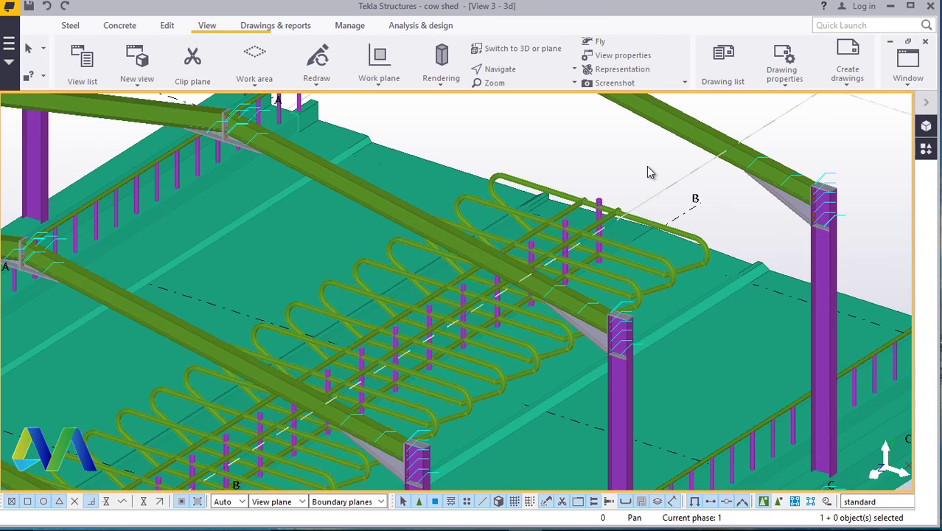
scroll(649, 172, "down", 2)
scroll(619, 188, "up", 10)
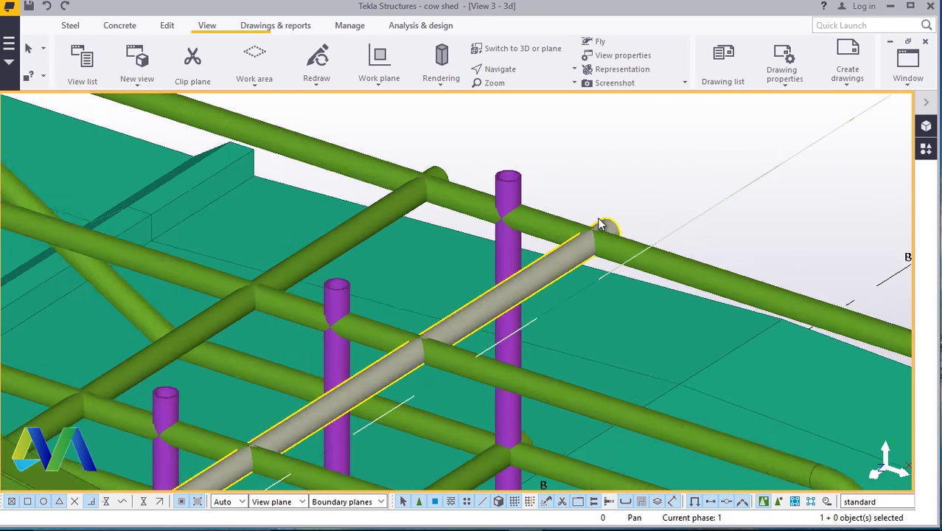
scroll(600, 199, "down", 4)
scroll(616, 187, "up", 3)
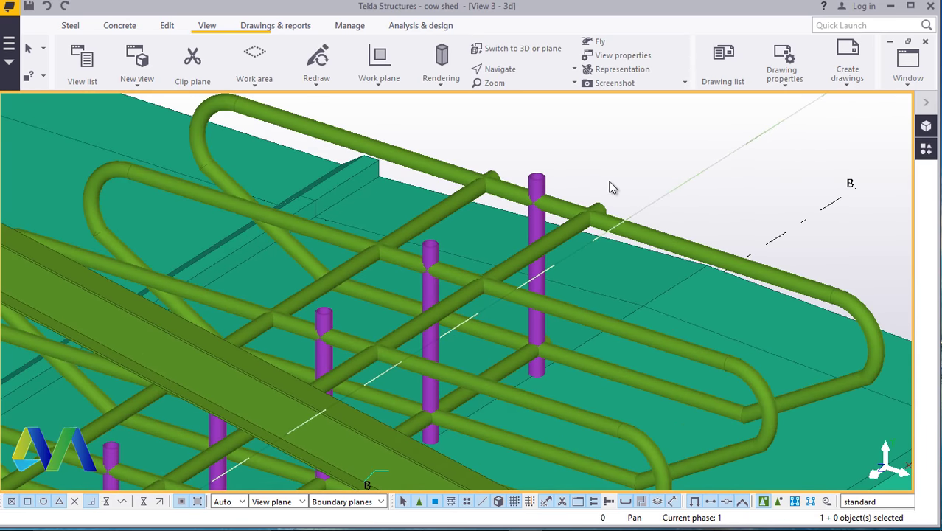
scroll(610, 187, "down", 6)
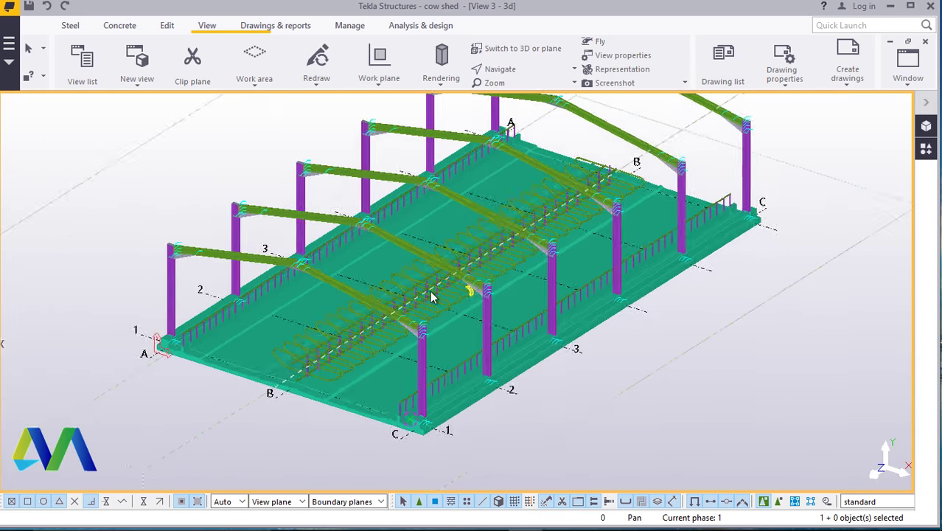
scroll(433, 297, "up", 10)
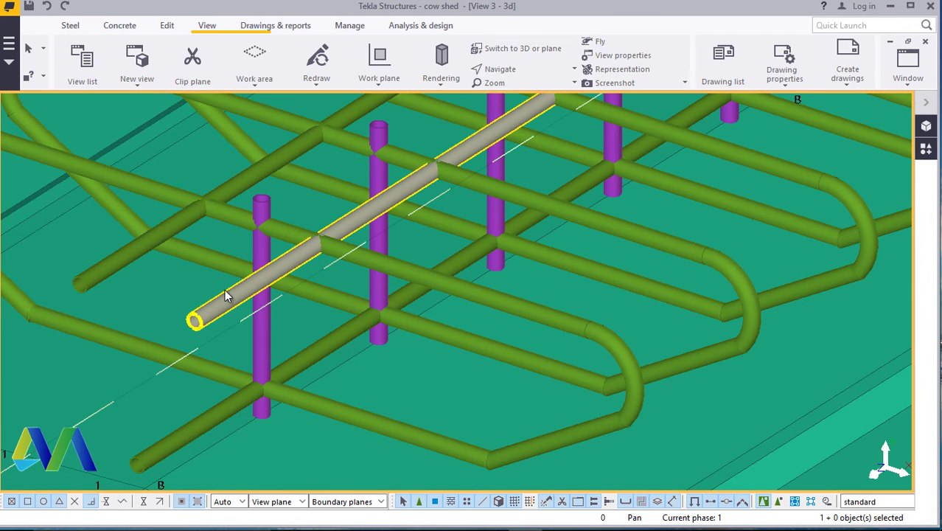
double_click(220, 302)
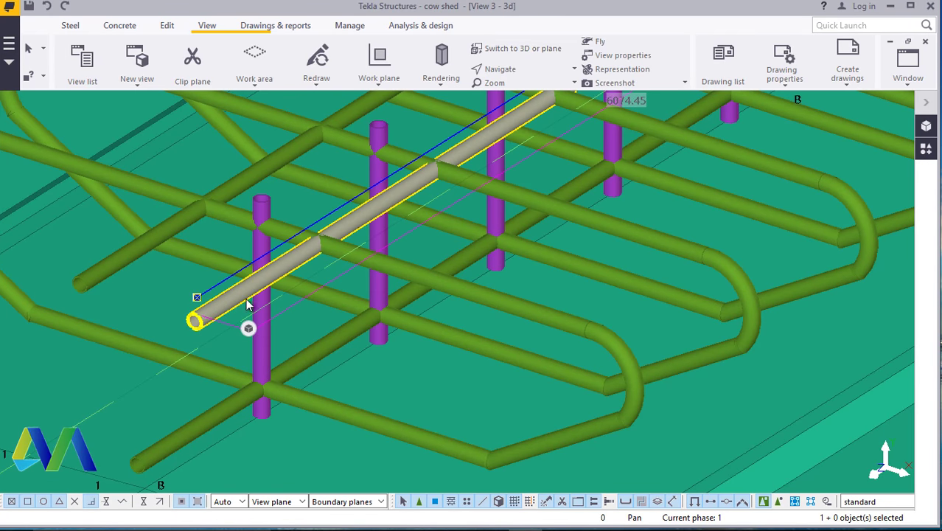
left_click(615, 190)
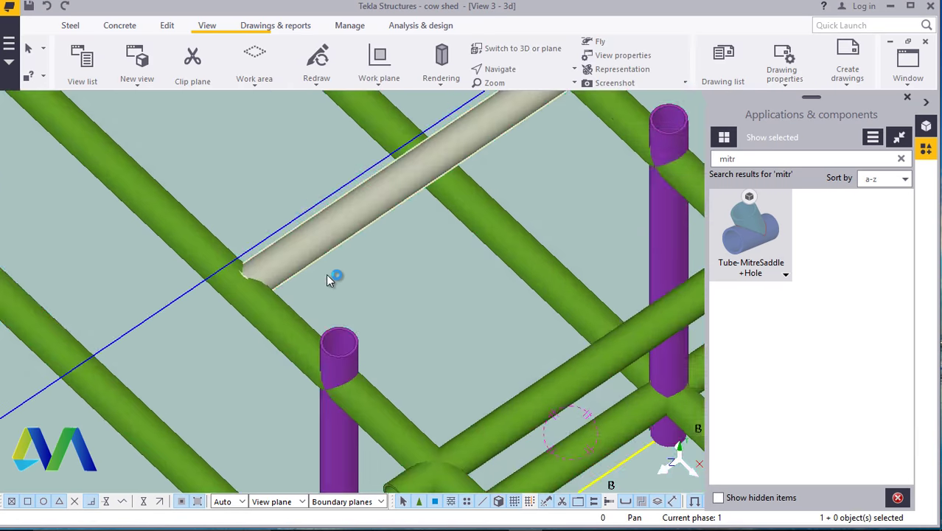
- Set the start Dx offset of the grid C side upper rail and the lower rail at the grid 1 end to 1050
scroll(326, 274, "down", 3)
scroll(361, 392, "up", 2)
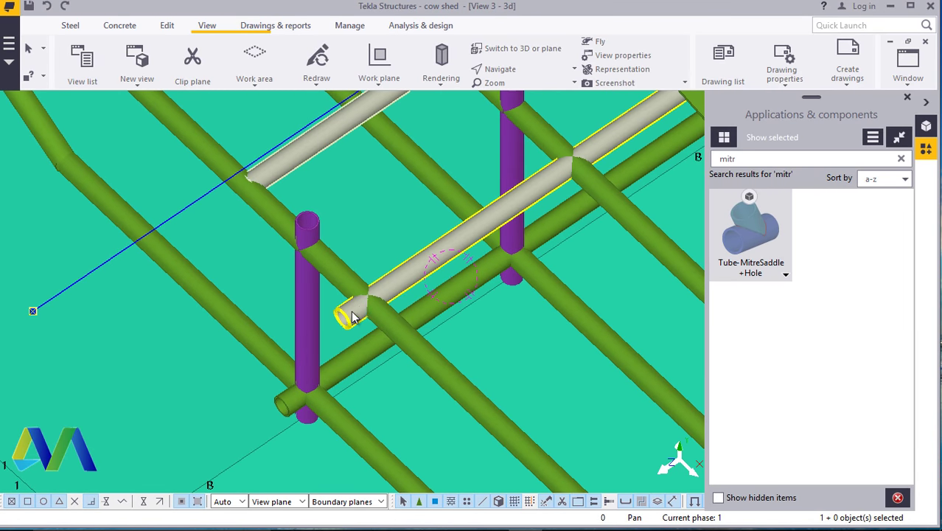
left_click(356, 313)
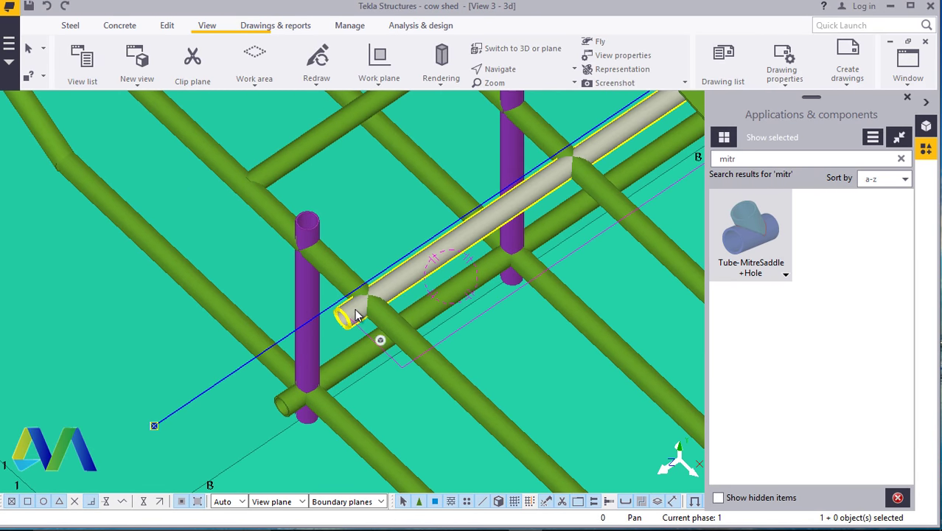
left_click(287, 401)
double_click(288, 400)
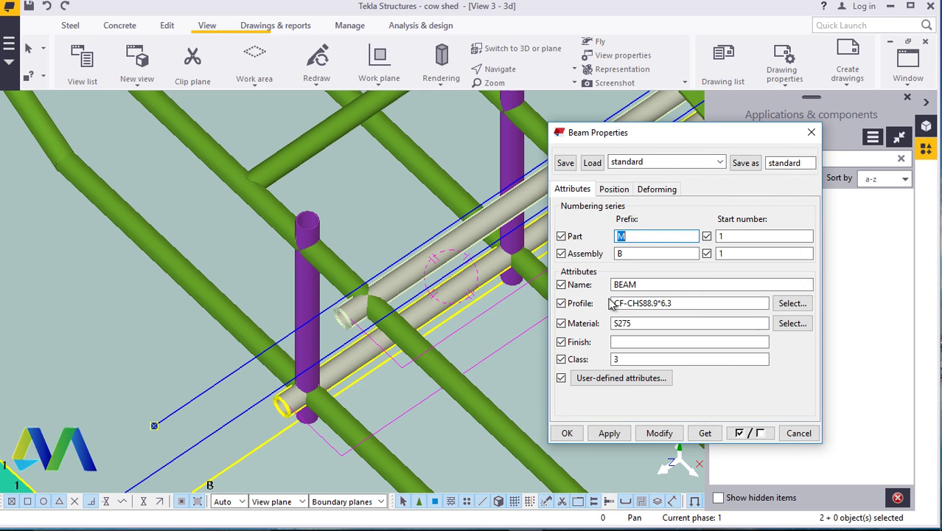
left_click(613, 191)
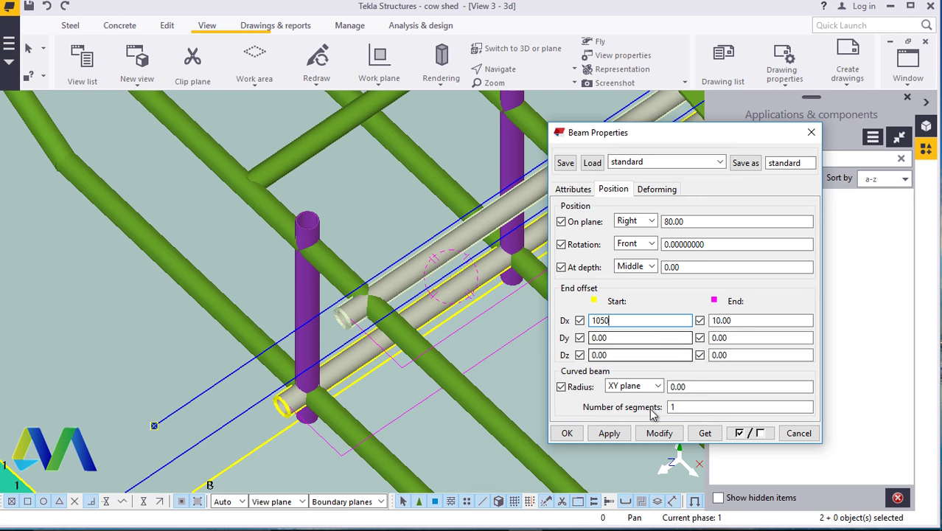
left_click(656, 433)
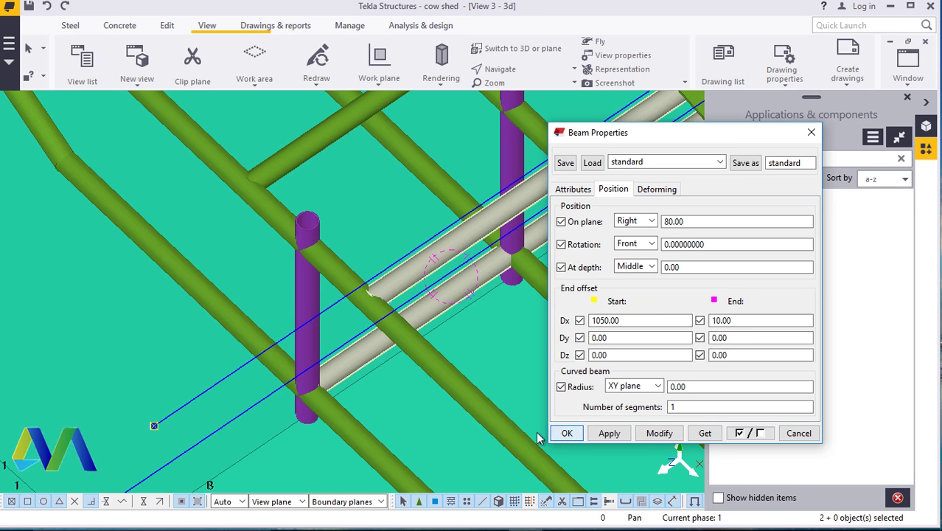
left_click(567, 432)
- Set the end Dx offset of both upper rails and the lower rail at the far end of grid B to -1050
scroll(309, 412, "down", 8)
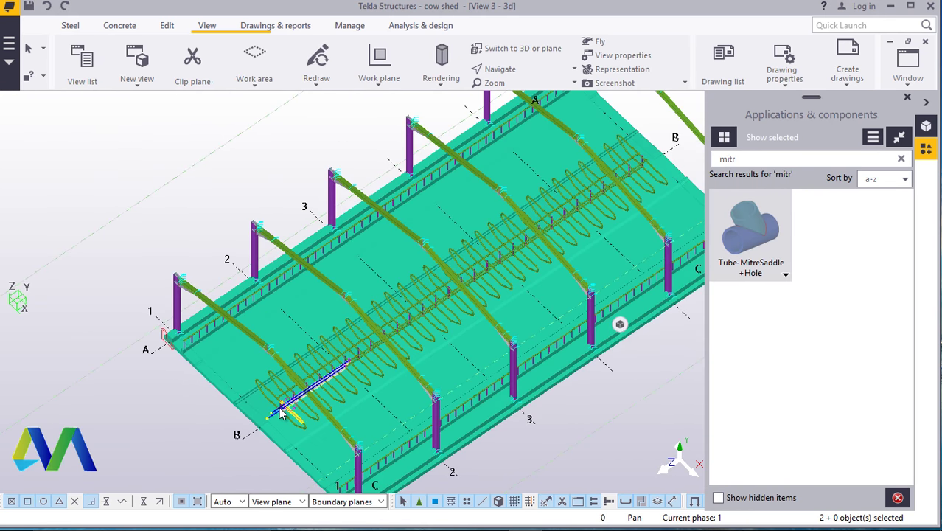
scroll(553, 272, "up", 10)
scroll(529, 221, "up", 5)
left_click(543, 318)
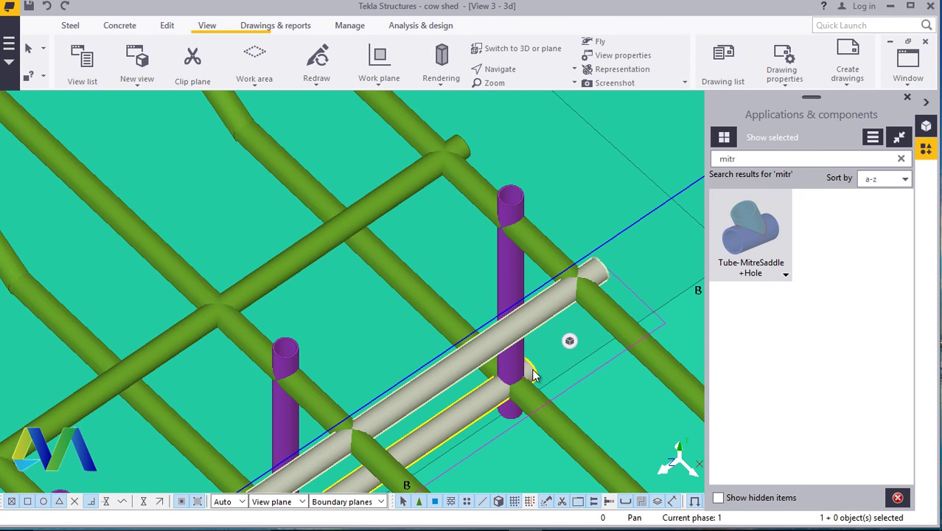
left_click(533, 369, "ctrl")
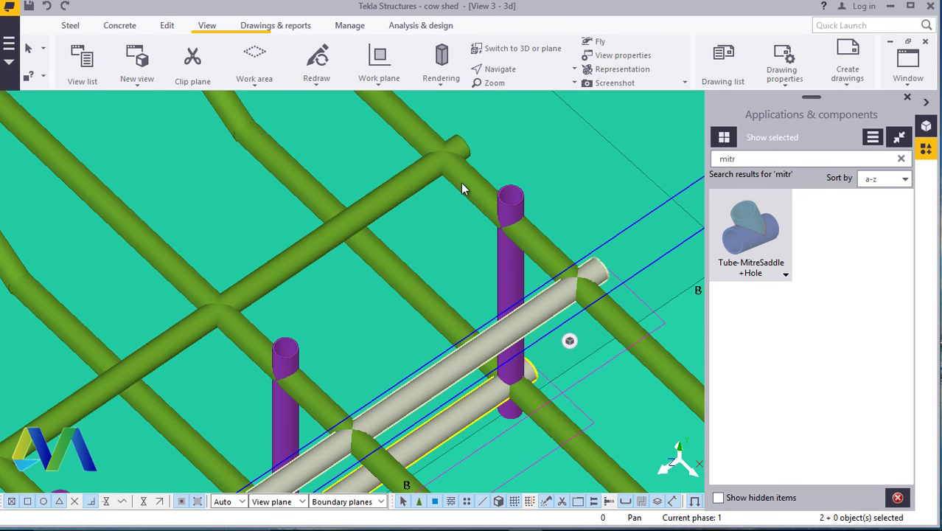
double_click(466, 148)
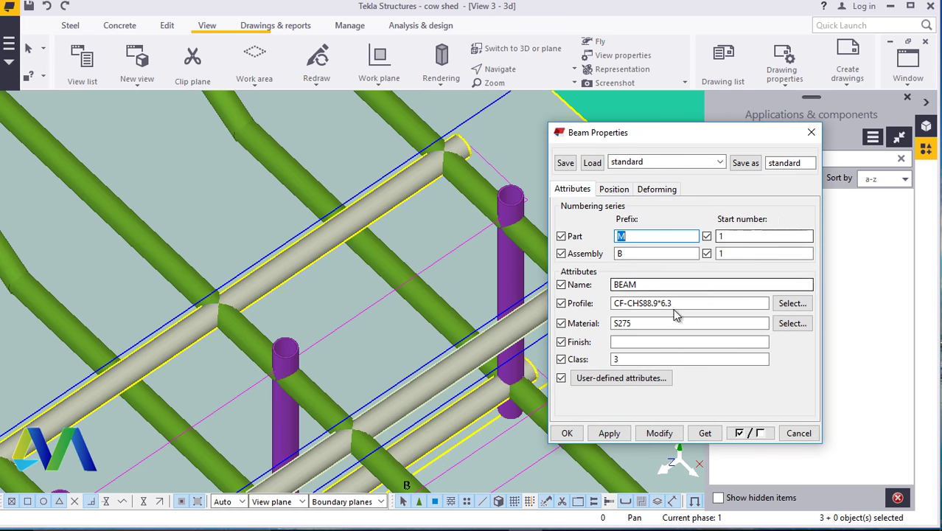
left_click(614, 189)
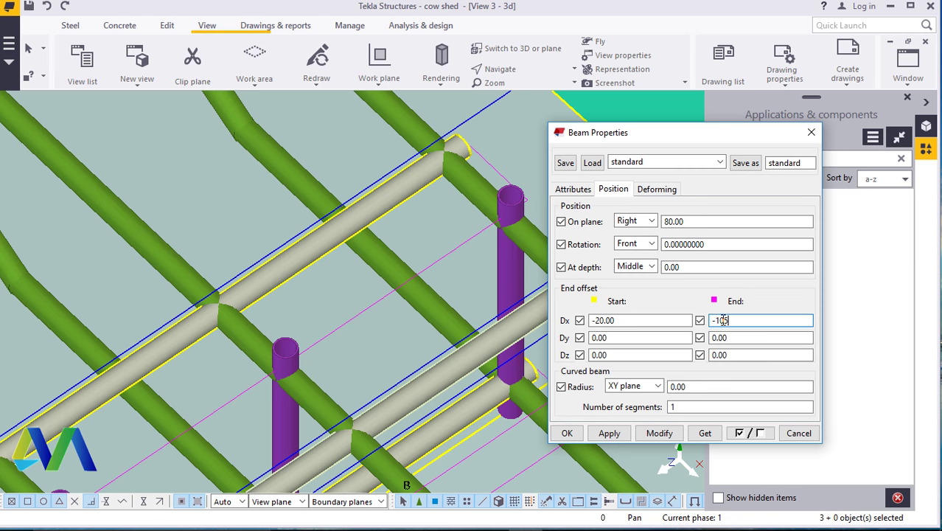
left_click(659, 433)
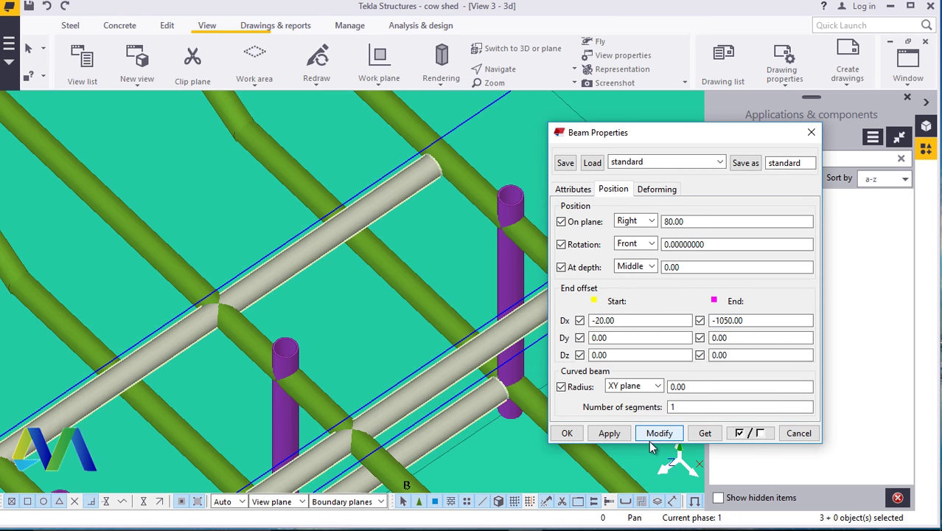
left_click(567, 434)
left_click(514, 71)
left_click(525, 91)
middle_click_drag(497, 275, 466, 217, "ctrl")
right_click(478, 226)
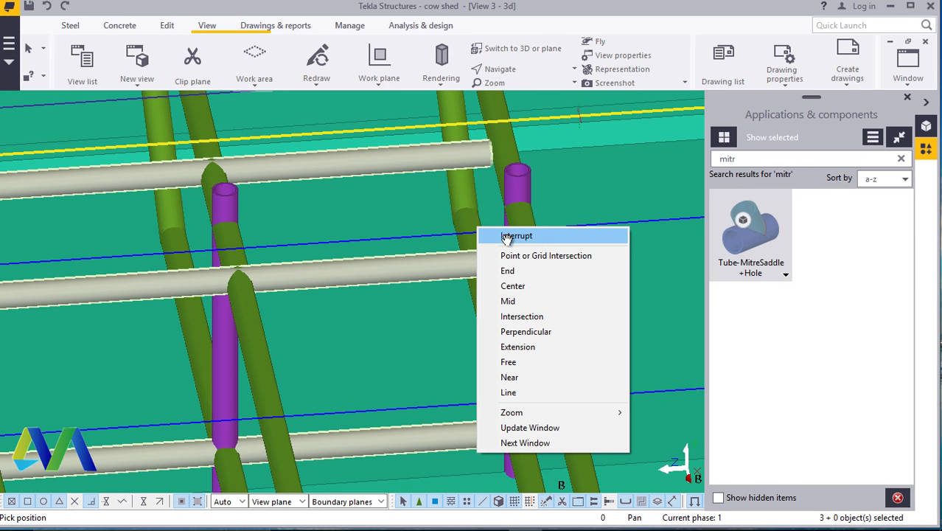
left_click(507, 235)
scroll(525, 298, "down", 2)
left_click(757, 239)
scroll(520, 222, "up", 2)
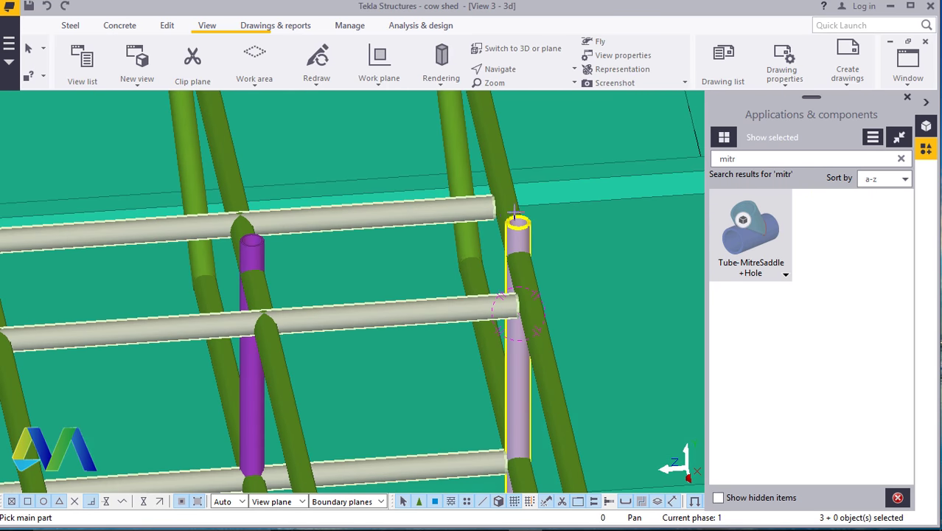
scroll(374, 320, "down", 5)
right_click(621, 174)
left_click(649, 182)
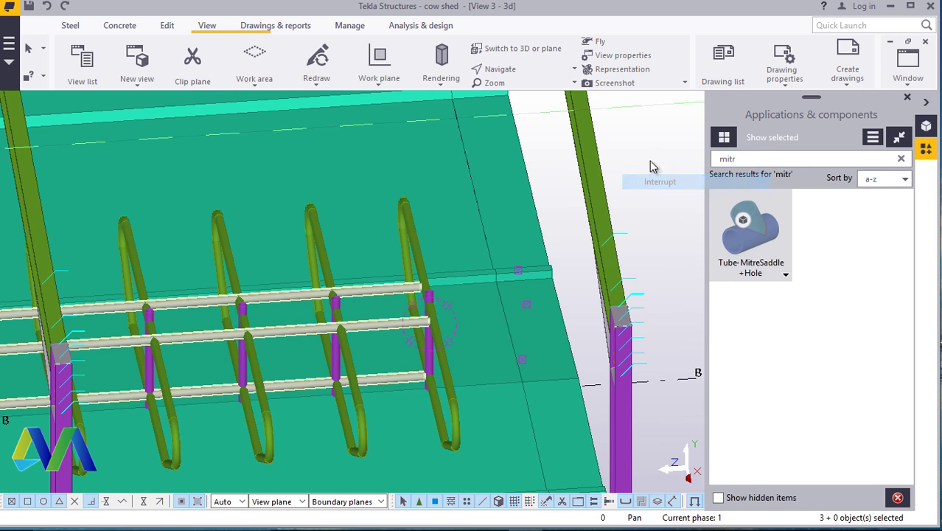
- Try the Tube-MitreSaddle + Hole connection between the far end divider and the grid A side upper rail, and undo it
left_click(652, 164)
left_click(757, 249)
scroll(443, 315, "up", 3)
scroll(394, 278, "up", 3)
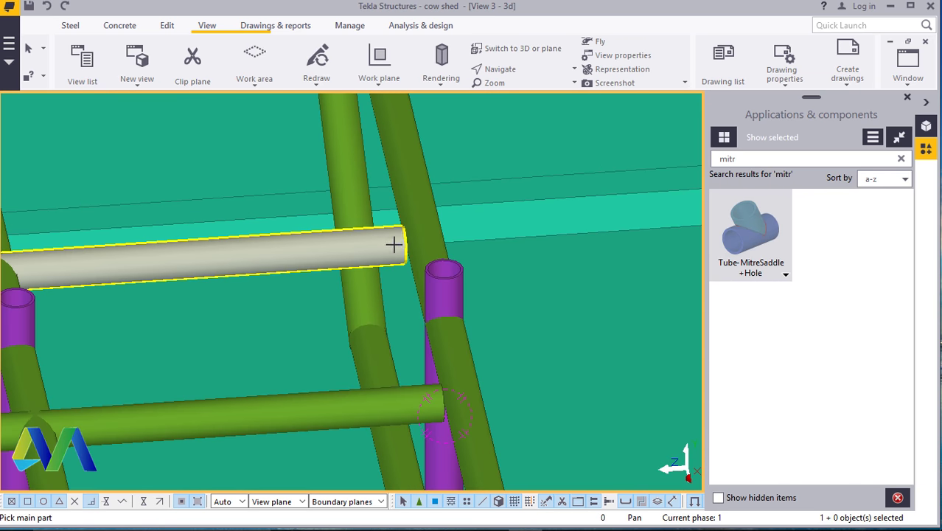
left_click(421, 232)
left_click(398, 247)
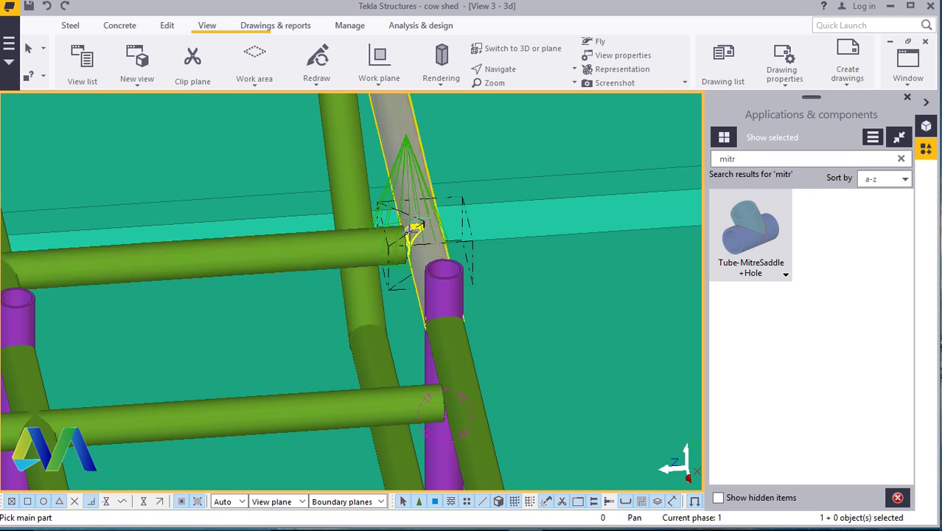
scroll(406, 229, "up", 3)
left_click(48, 7)
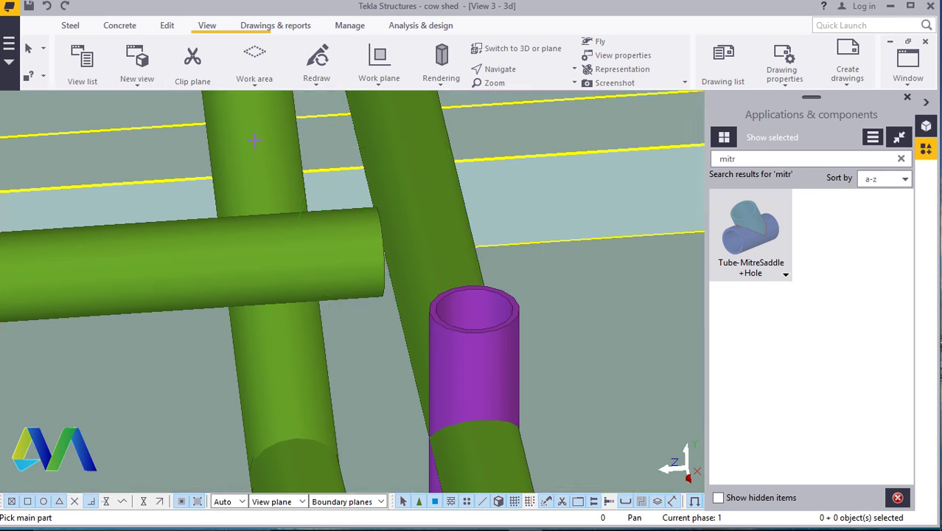
right_click(316, 258)
left_click(347, 266)
- Try an end Dx offset of -1020 on the grid A side upper rail and settle on -1000
left_click(341, 241)
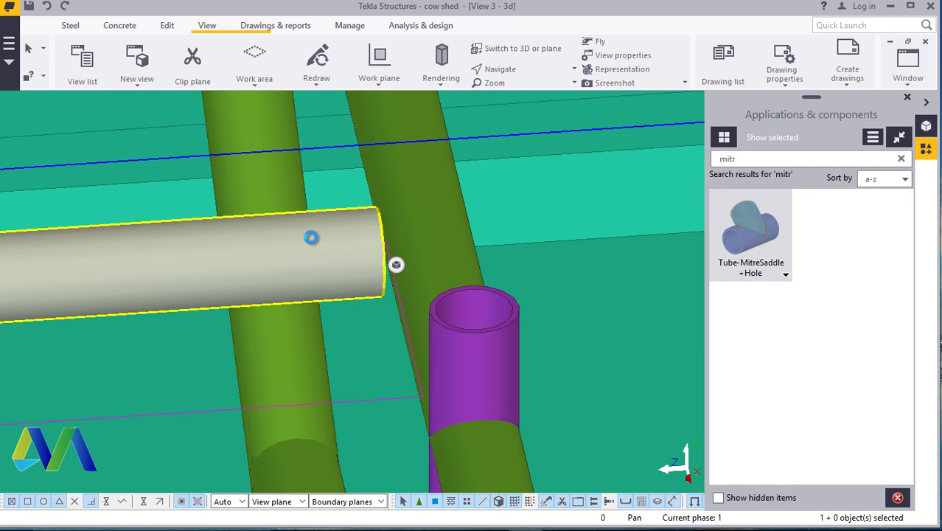
double_click(299, 238)
left_click(614, 190)
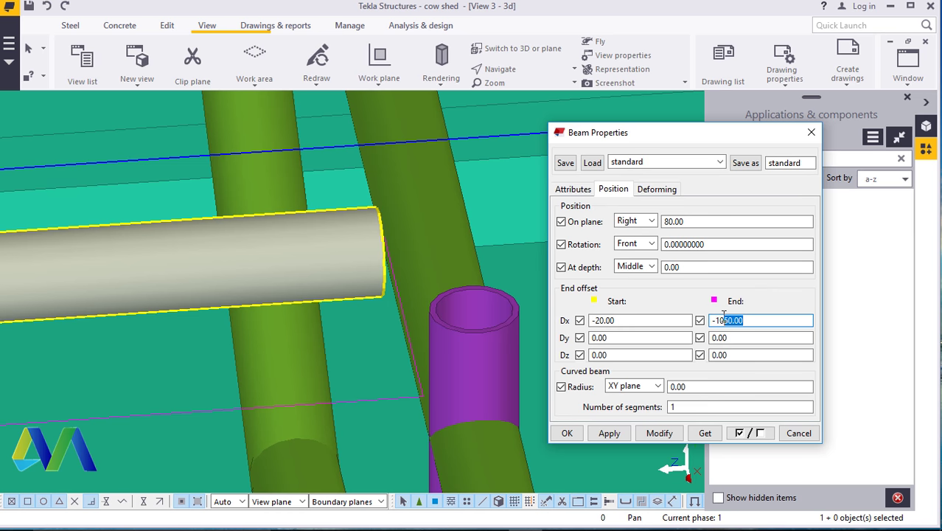
left_click(658, 434)
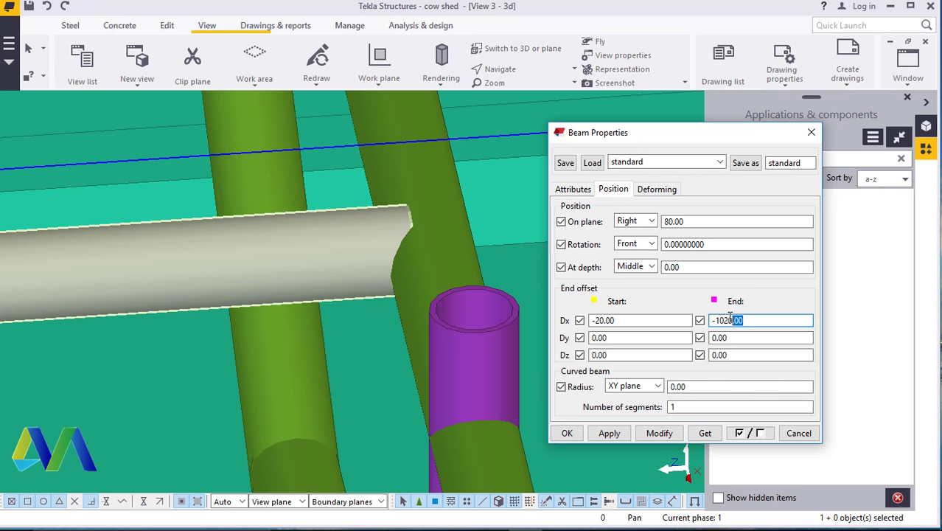
left_click(655, 437)
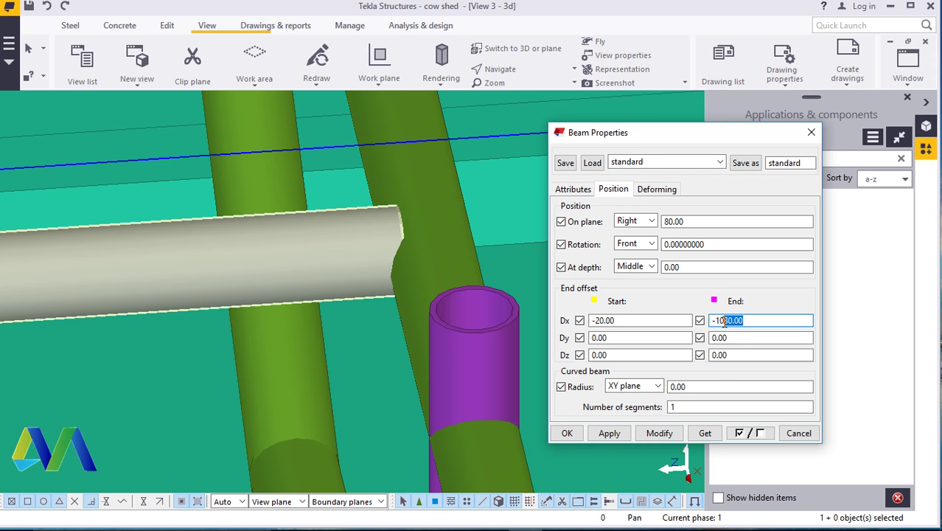
left_click(661, 434)
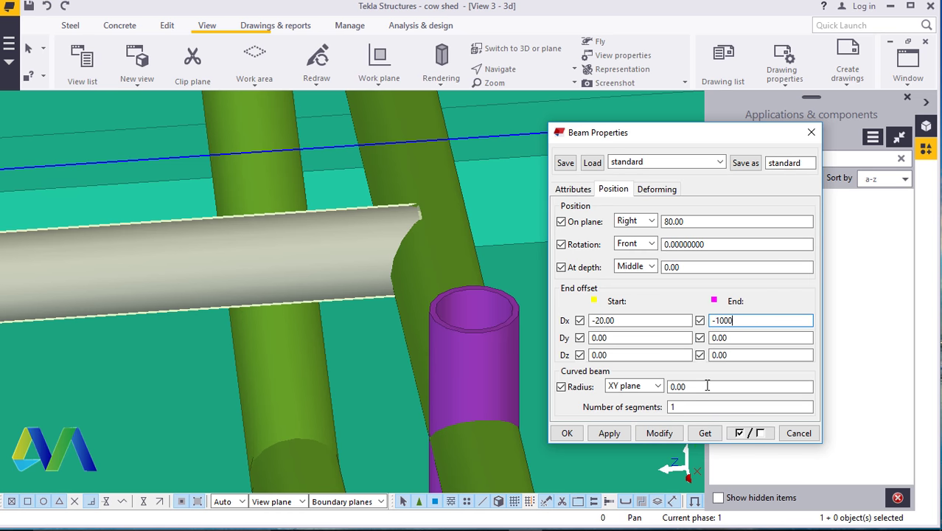
left_click(661, 434)
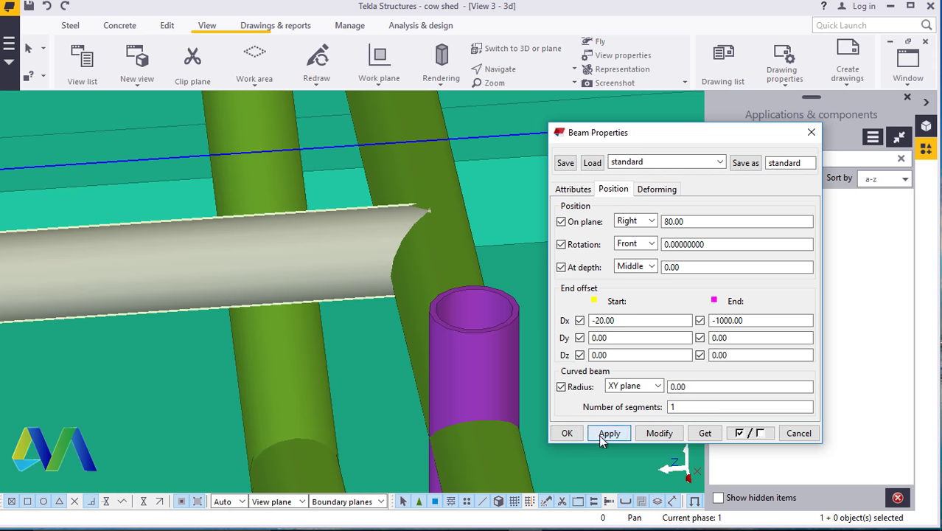
left_click(561, 431)
- Set the end Dx offset of the grid C side upper rail and the lower rail at the far end to -1000
scroll(472, 257, "down", 8)
scroll(469, 420, "up", 3)
scroll(471, 409, "up", 2)
left_click(419, 280)
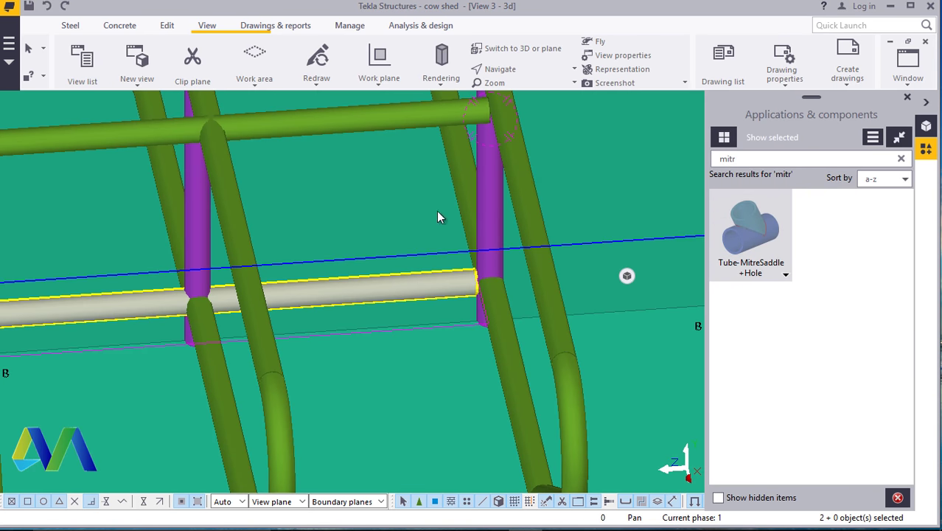
left_click(413, 127, "ctrl")
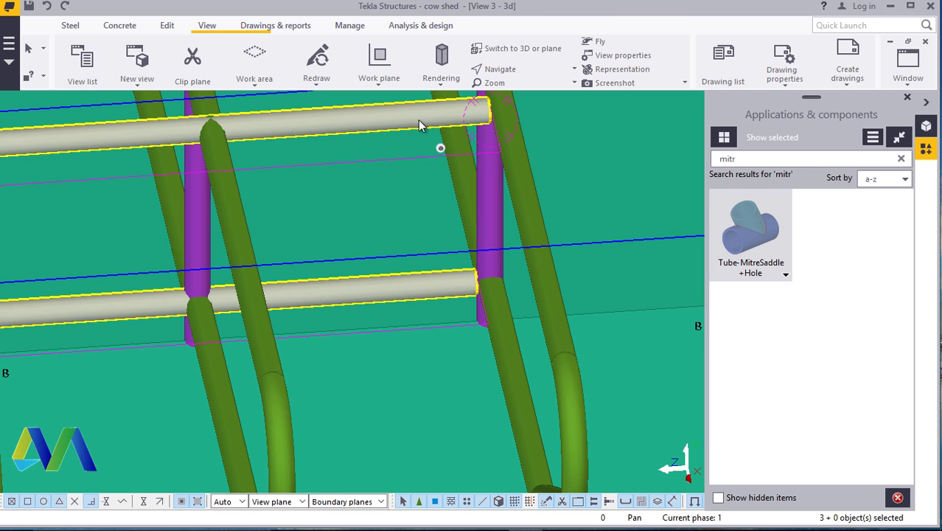
double_click(418, 120)
left_click(615, 188)
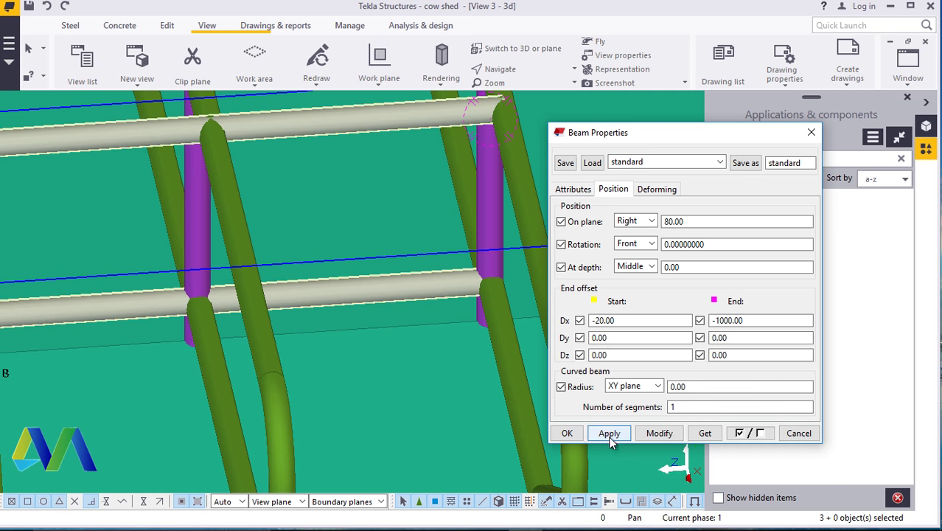
left_click(566, 436)
- Join the far end divider and the grid A side upper rail of grid B with a Tube-MitreSaddle + Hole connection
scroll(589, 431, "down", 1)
scroll(472, 480, "down", 4)
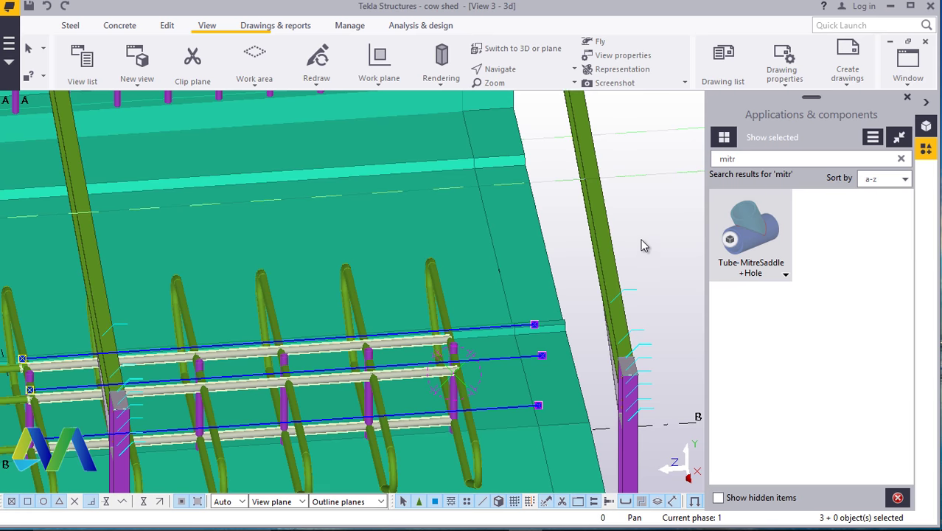
left_click(641, 246)
scroll(458, 373, "up", 3)
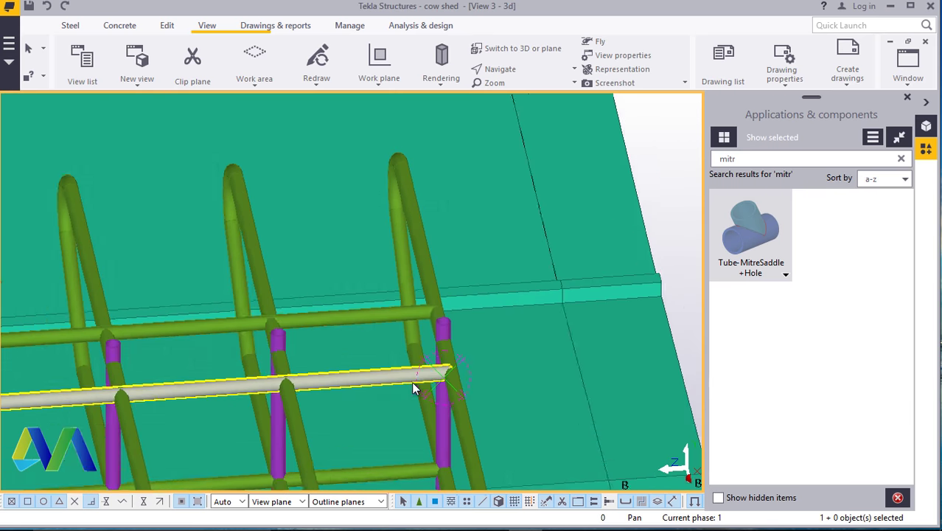
left_click(755, 232)
scroll(460, 286, "up", 5)
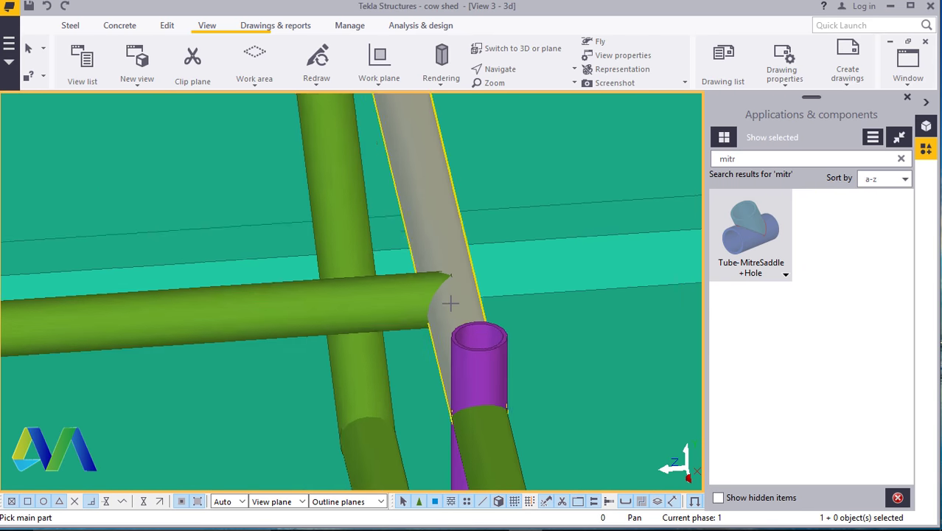
left_click(433, 207)
left_click(376, 269)
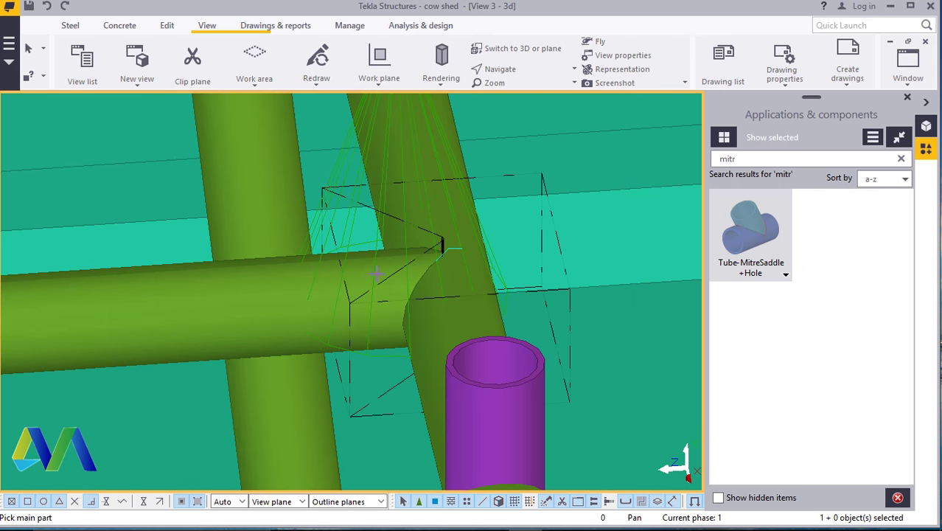
- Add the same mitre saddle connection between the far end divider and the grid C side upper rail
scroll(425, 252, "down", 5)
scroll(436, 219, "down", 2)
scroll(432, 337, "up", 5)
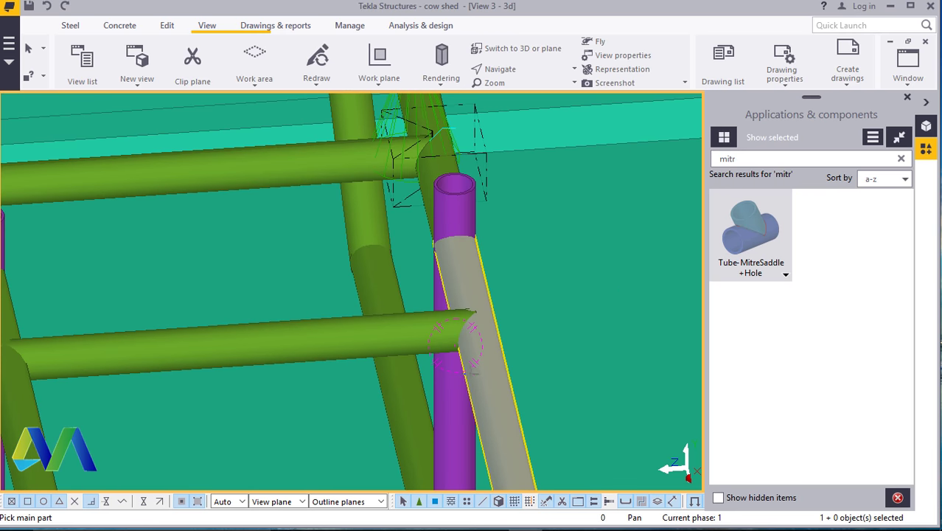
left_click(478, 370)
left_click(386, 328)
scroll(442, 288, "down", 5)
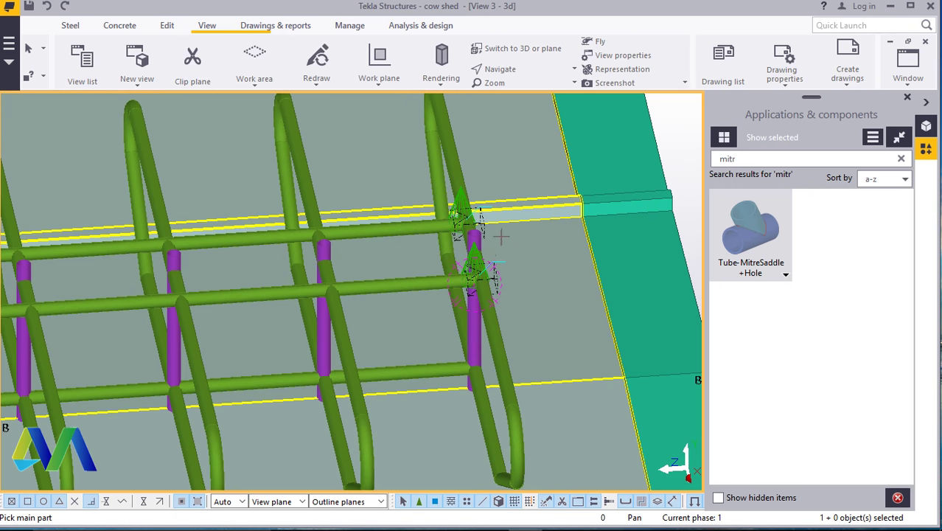
- Connect the lower rail to the far end post with the mitre saddle component, and redraw the view
scroll(460, 346, "up", 5)
left_click(460, 346)
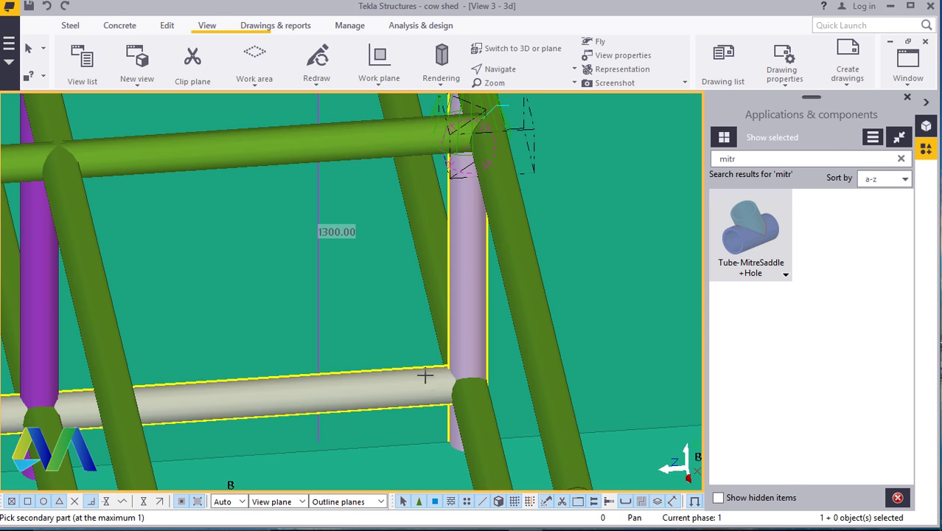
left_click(427, 375)
scroll(435, 327, "down", 6)
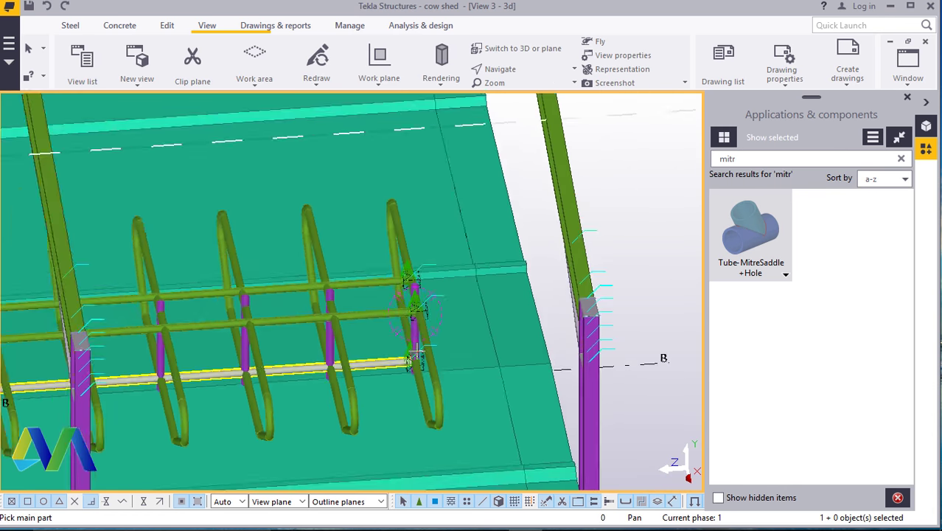
right_click(581, 208)
left_click(602, 220)
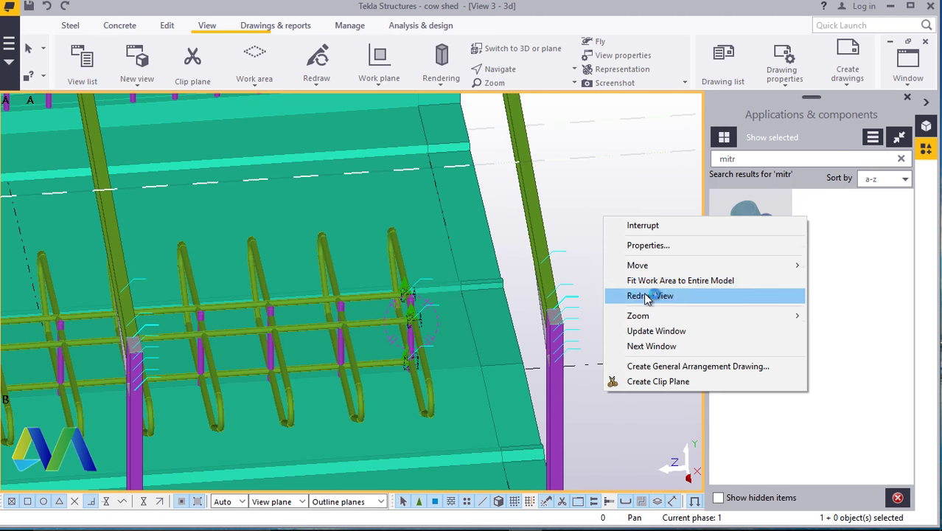
left_click(644, 292)
- Examine the rail, divider and post joints at the far end of the grid B cubicle row
scroll(357, 294, "up", 2)
left_click(520, 71)
left_click(515, 121)
left_click_drag(441, 311, 261, 306)
middle_click_drag(260, 306, 210, 299, "ctrl")
scroll(415, 301, "up", 3)
middle_click_drag(423, 320, 641, 321, "ctrl")
middle_click_drag(451, 353, 551, 304, "ctrl")
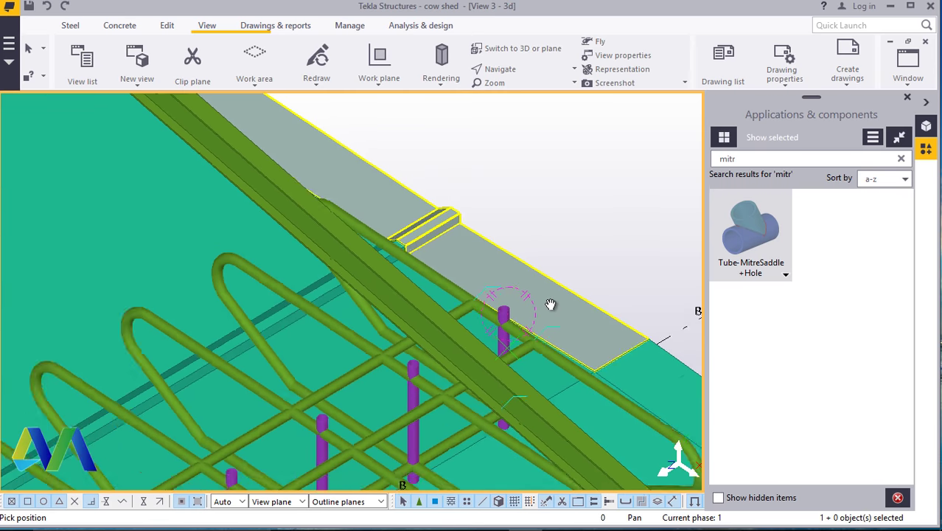
scroll(551, 305, "down", 6)
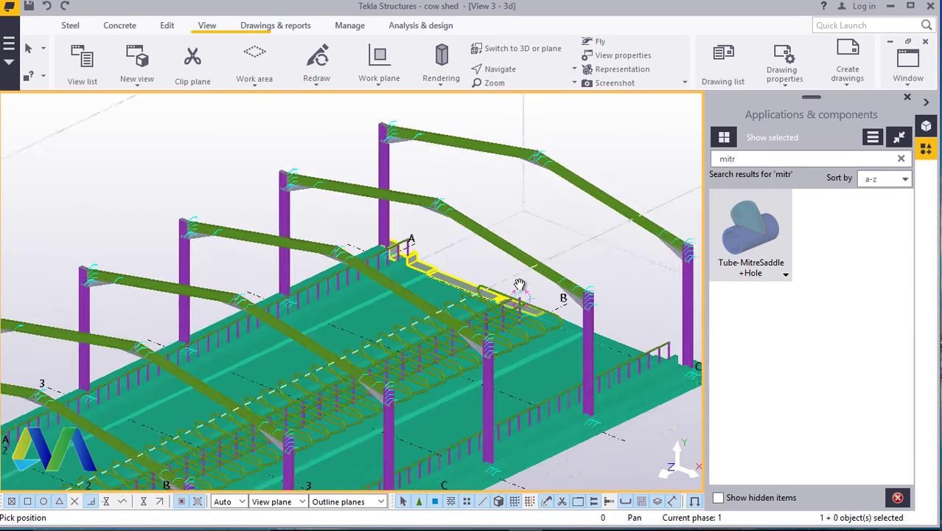
- Join the first divider at the grid 1 end and the grid C side upper rail with a Tube-MitreSaddle + Hole connection
scroll(531, 273, "down", 2)
scroll(266, 402, "up", 6)
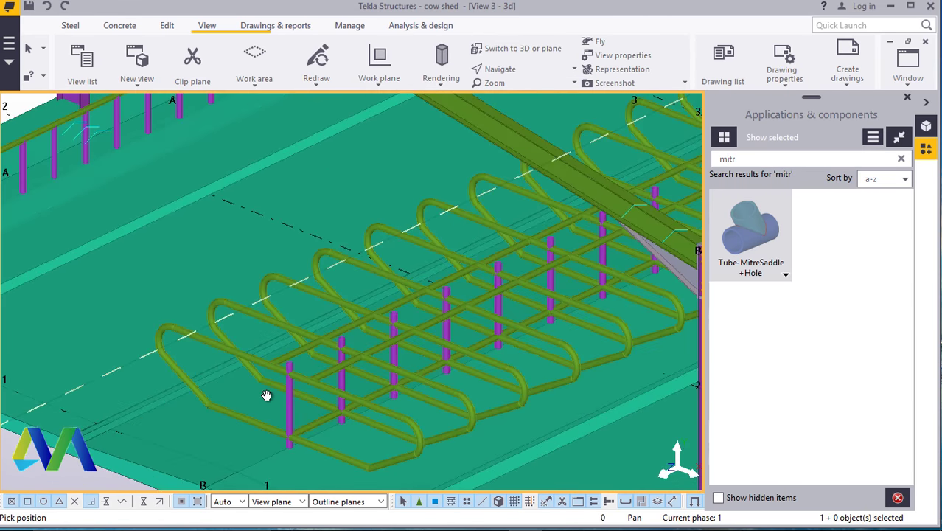
scroll(266, 395, "up", 5)
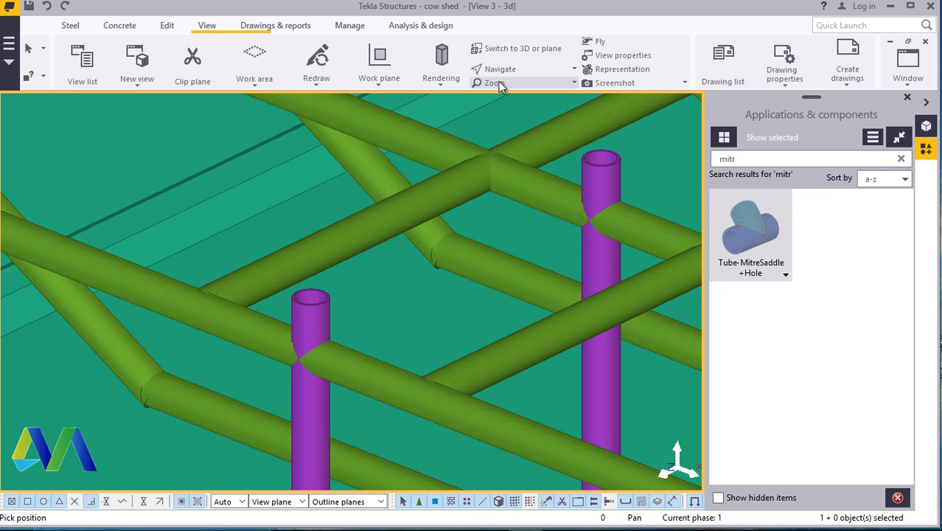
middle_click_drag(311, 354, 335, 368, "ctrl")
right_click(422, 217)
left_click(452, 225)
left_click(731, 226)
scroll(357, 357, "up", 3)
scroll(309, 340, "down", 1)
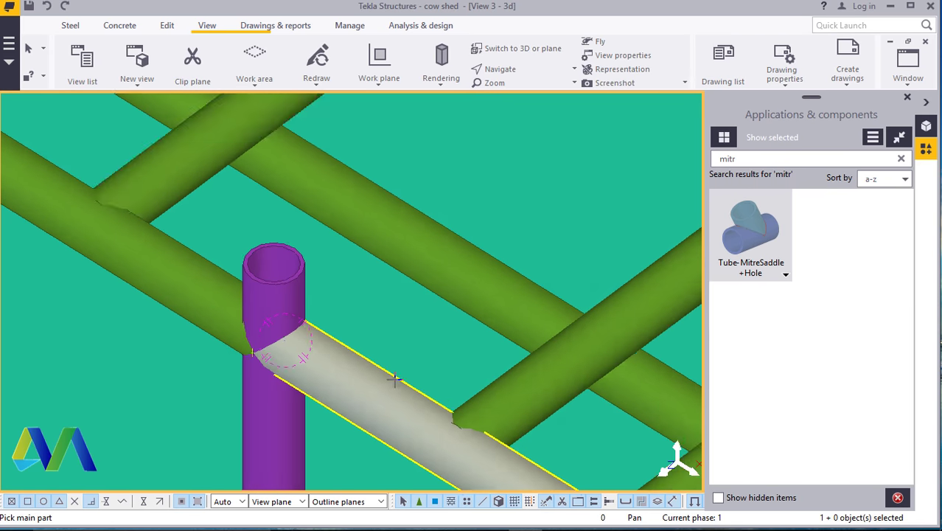
middle_click_drag(394, 378, 419, 416, "ctrl")
left_click(424, 414)
left_click(479, 406)
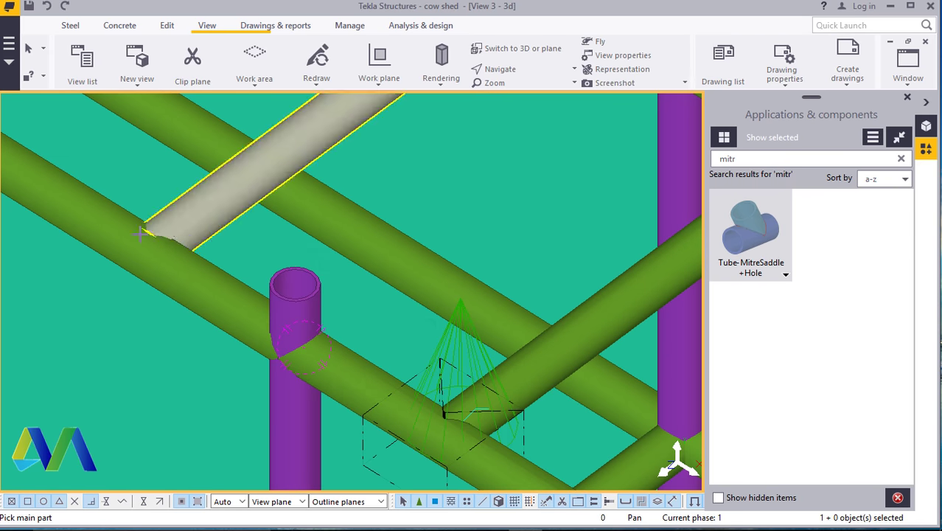
- Add a mitre saddle connection between the grid 1 end divider and the grid A side upper rail
scroll(140, 235, "up", 1)
left_click(169, 267)
left_click(193, 207)
scroll(214, 237, "down", 7)
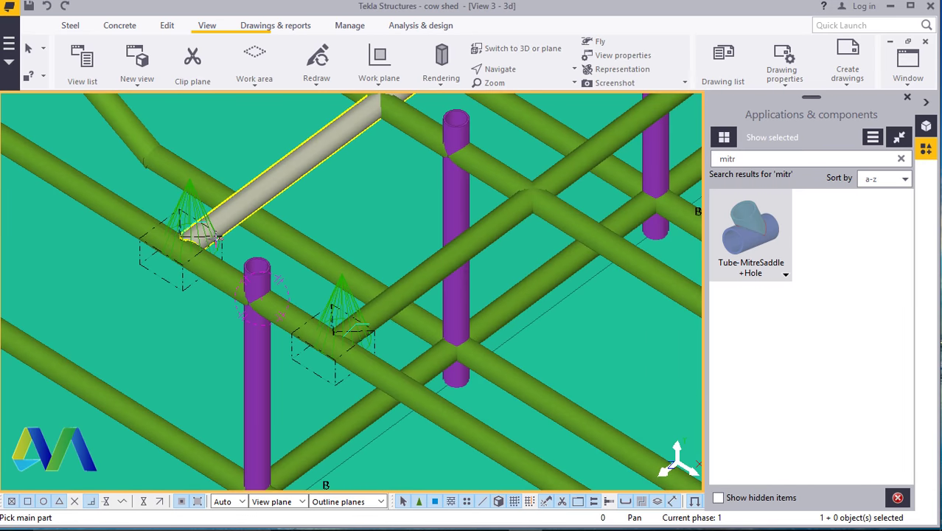
- Connect the lower rail to the grid 1 end post with the mitre saddle component, and redraw the view
scroll(217, 238, "down", 2)
scroll(272, 392, "up", 5)
left_click(235, 420)
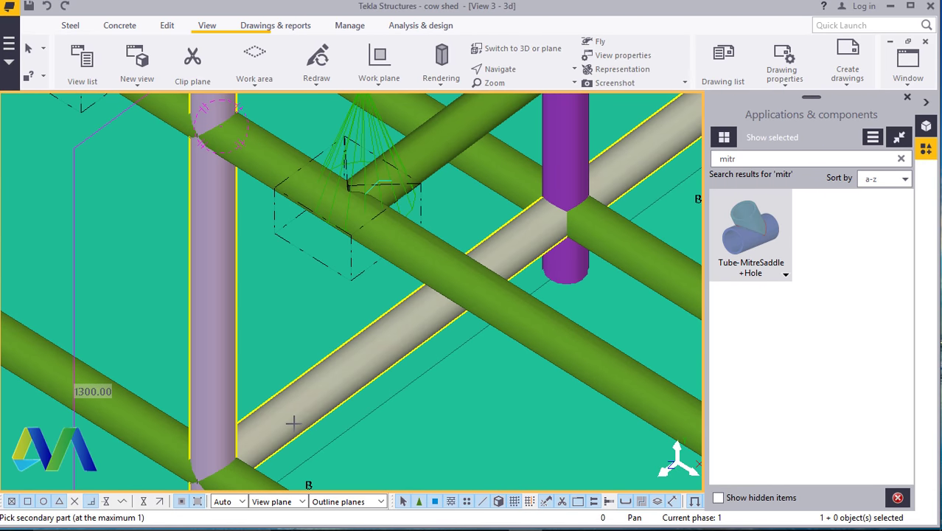
left_click(293, 423)
right_click(289, 174)
left_click(336, 180)
middle_click_drag(335, 180, 374, 213, "ctrl")
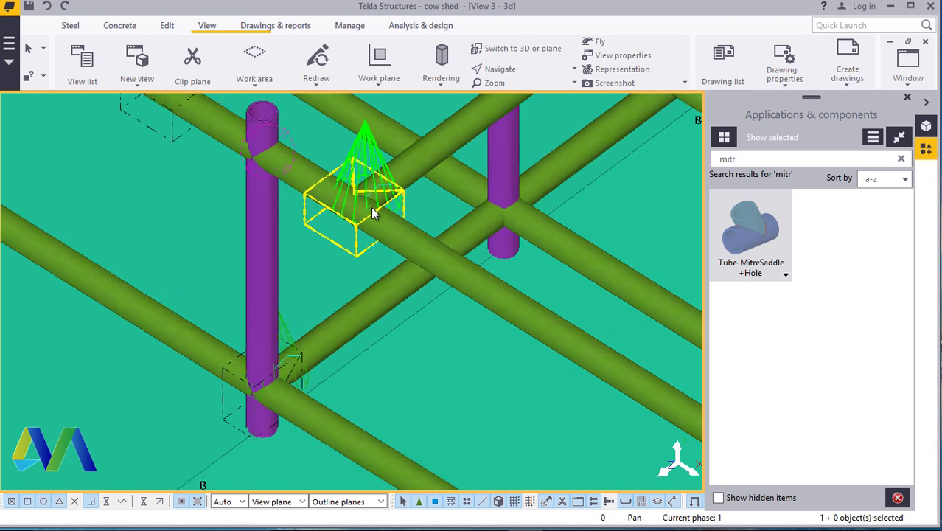
scroll(373, 213, "down", 4)
right_click(102, 394)
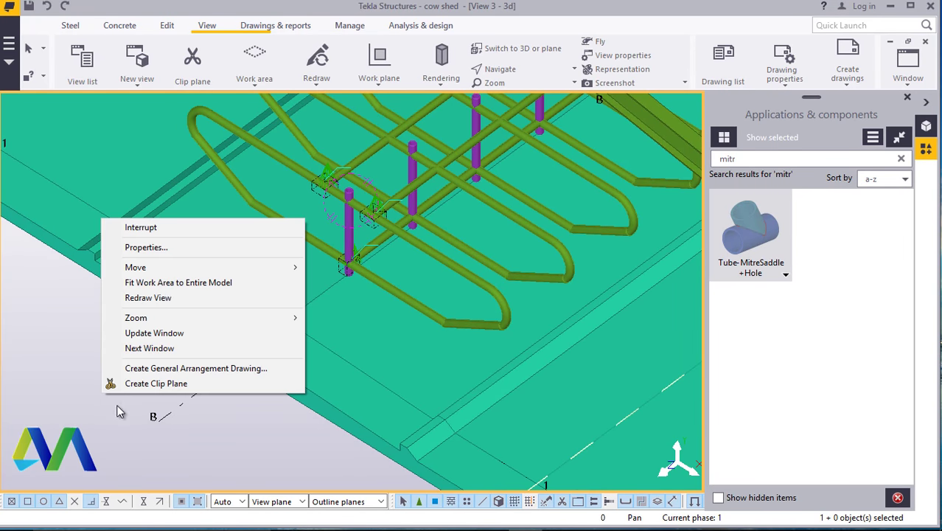
left_click(160, 302)
- Show the grid 1 end of the shed from outside and close the applications and components catalog
scroll(405, 177, "up", 3)
left_click(516, 74)
left_click(509, 89)
middle_click_drag(304, 331, 612, 237, "ctrl")
scroll(338, 301, "down", 2)
scroll(334, 332, "down", 5)
right_click(610, 207)
left_click(641, 216)
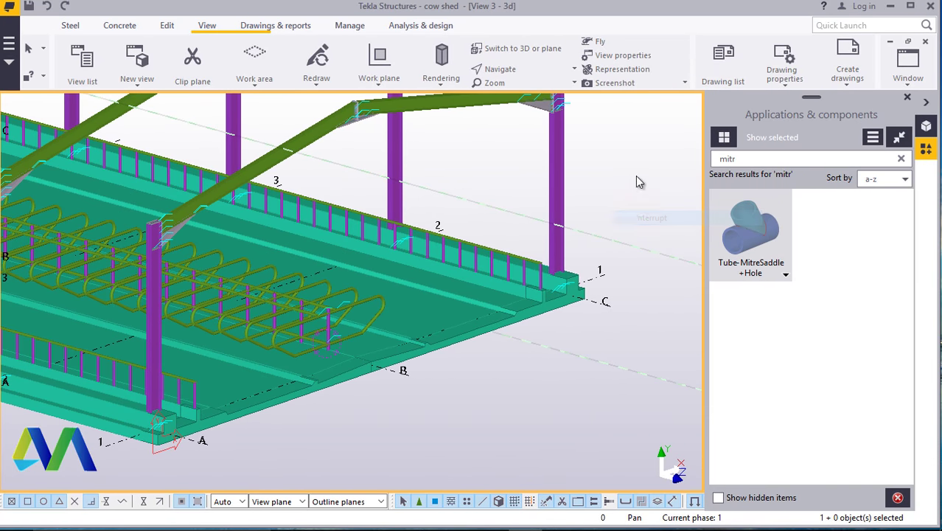
left_click(907, 99)
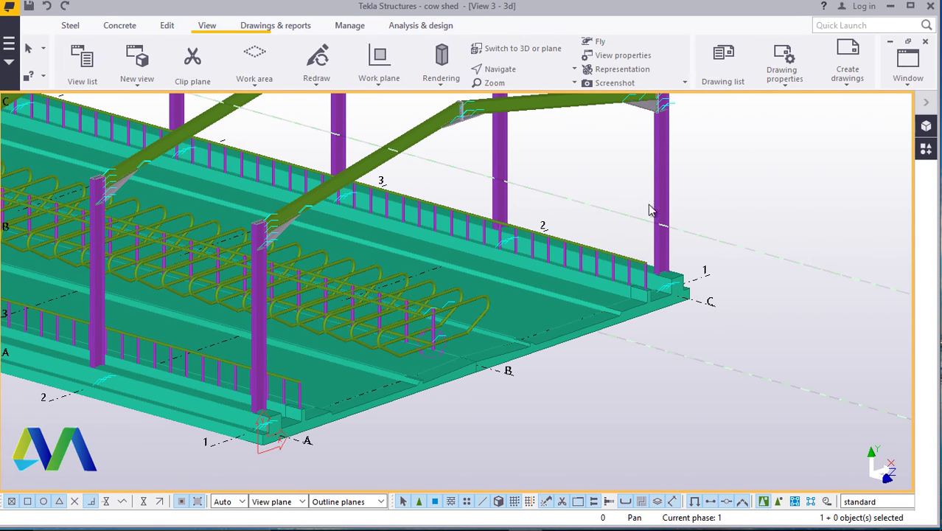
- Examine the cubicle row on grid B and its surroundings at the grid 1 end of the shed
mouse_move(679, 215)
middle_mouse_down("ctrl")
mouse_move(538, 207)
mouse_move(535, 294)
mouse_move(663, 286)
middle_mouse_up("ctrl")
left_click(520, 72)
left_click(522, 91)
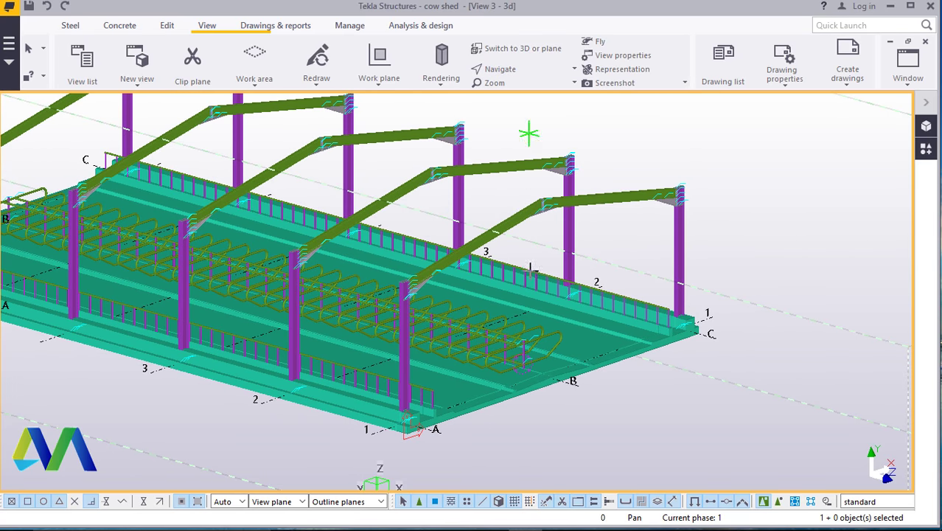
middle_click_drag(533, 351, 612, 341, "ctrl")
scroll(318, 332, "up", 6)
scroll(389, 345, "down", 2)
scroll(606, 408, "up", 1)
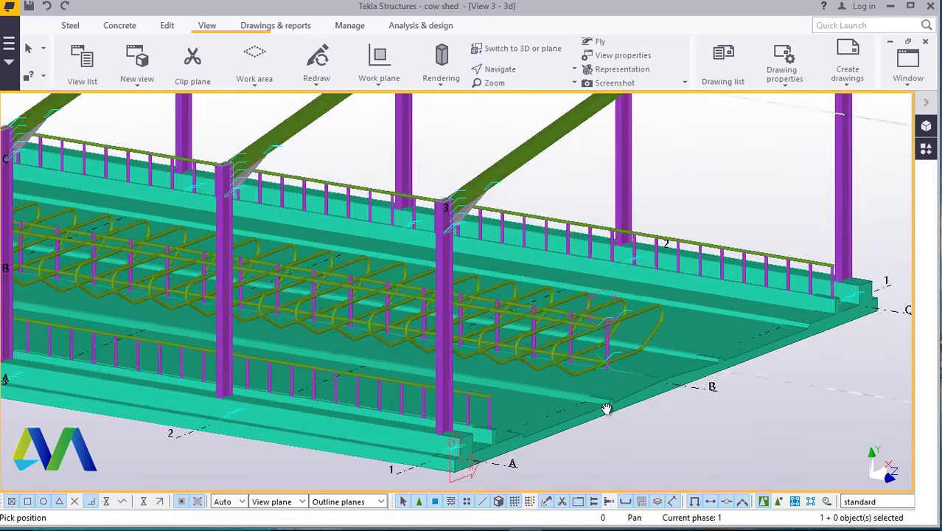
scroll(492, 421, "up", 1)
scroll(492, 422, "up", 5)
scroll(481, 427, "down", 3)
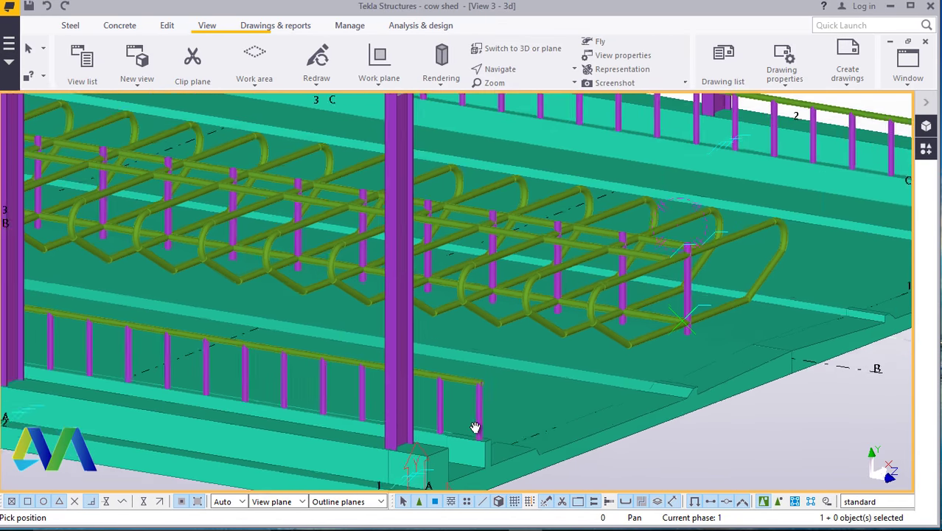
- Examine the last post and the rail end on the grid A kerb near grid 1
scroll(512, 441, "up", 1)
scroll(512, 441, "up", 4)
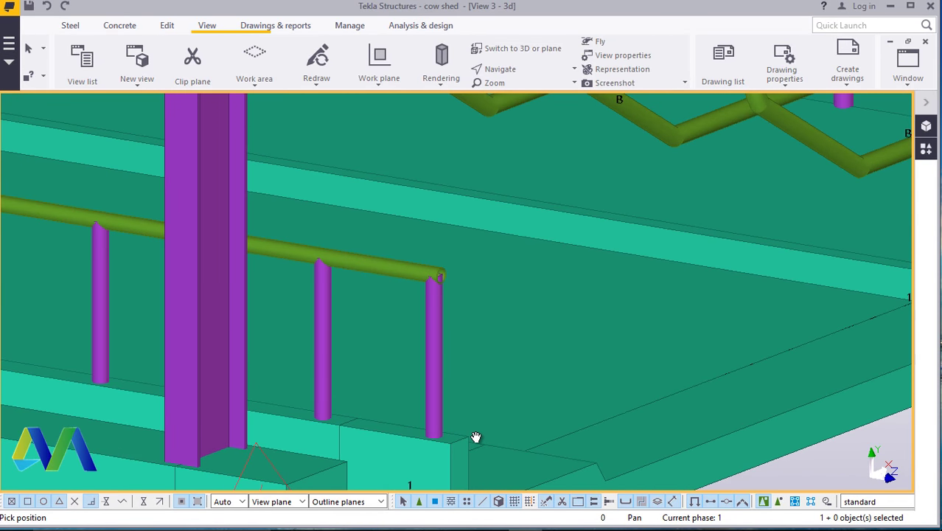
scroll(442, 436, "down", 2)
scroll(426, 431, "down", 2)
scroll(440, 428, "up", 5)
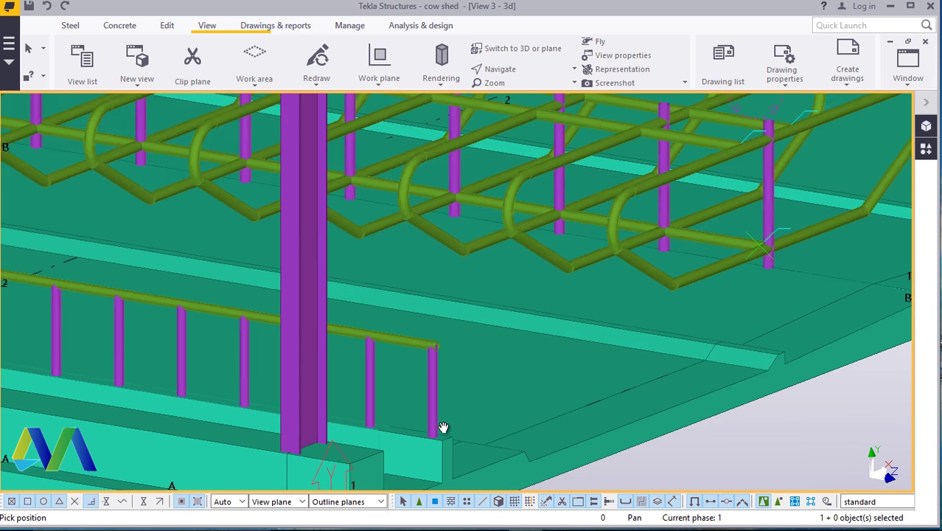
scroll(440, 437, "down", 3)
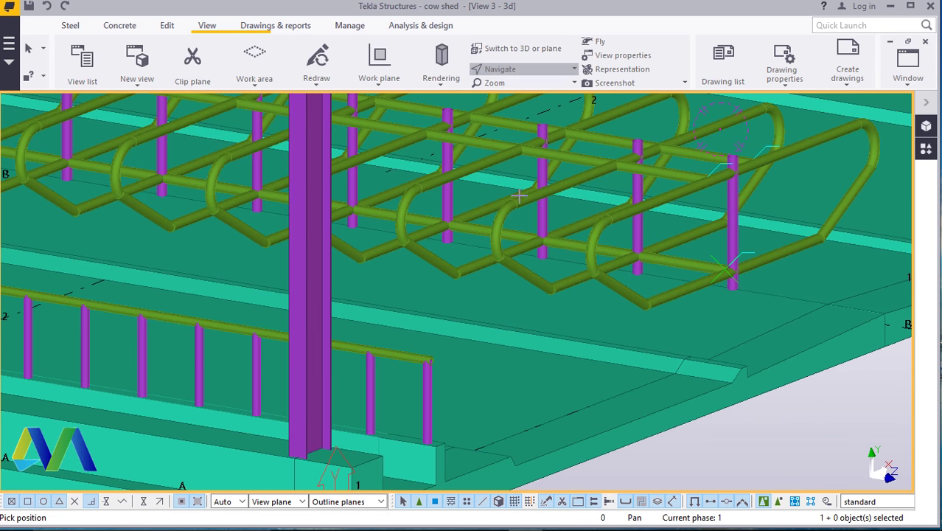
middle_click_drag(451, 407, 386, 382, "ctrl")
right_click(386, 382)
left_click(421, 168)
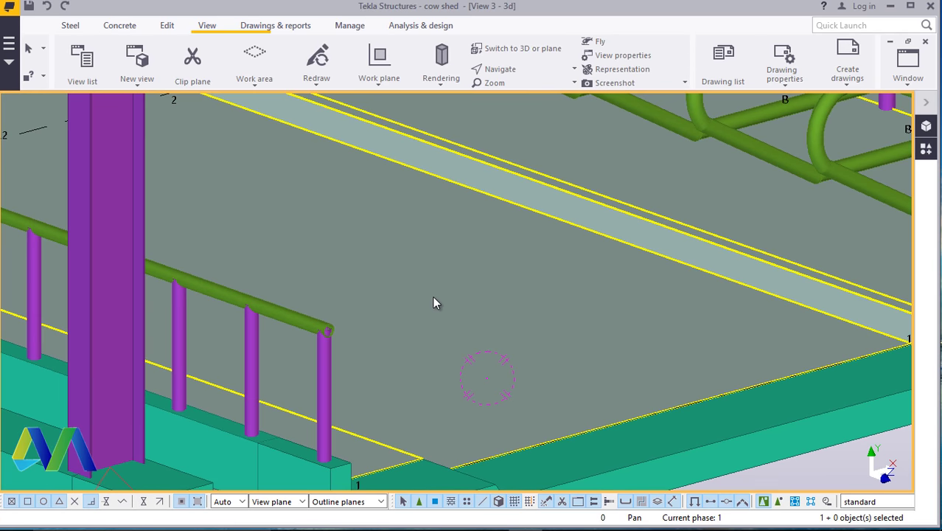
scroll(431, 301, "down", 2)
scroll(373, 394, "up", 3)
scroll(361, 352, "down", 3)
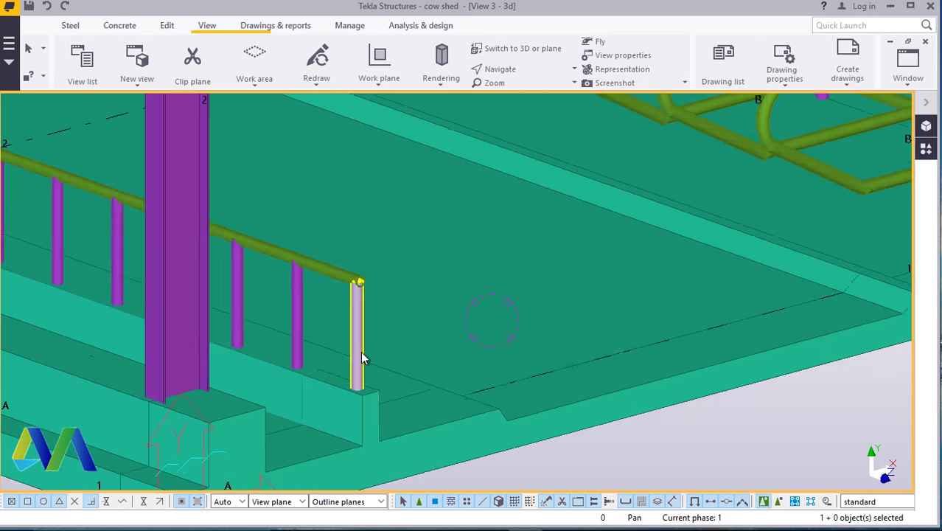
scroll(367, 362, "up", 3)
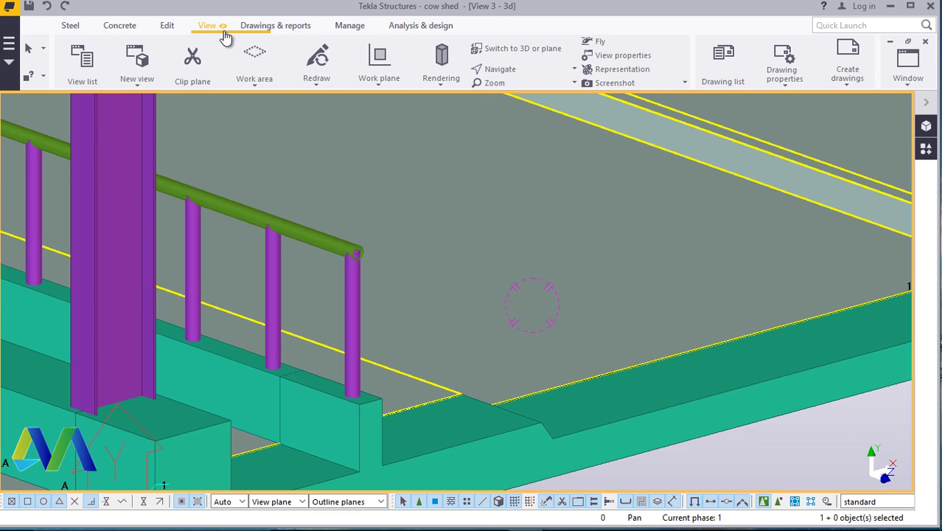
- Set the work plane to a horizontal plane on the floor slab beside the grid A end post using the Work plane tool
left_click(380, 87)
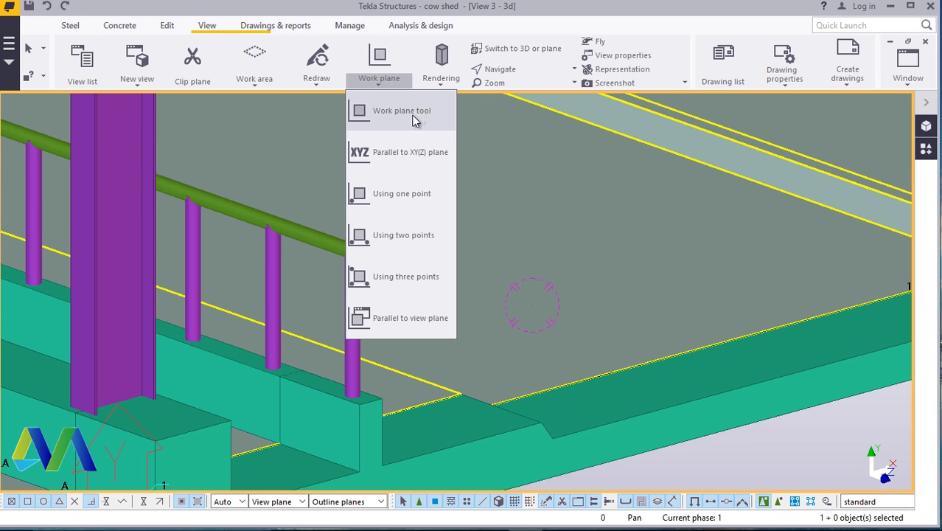
left_click(409, 115)
scroll(359, 413, "up", 2)
scroll(369, 413, "up", 2)
scroll(707, 402, "down", 2)
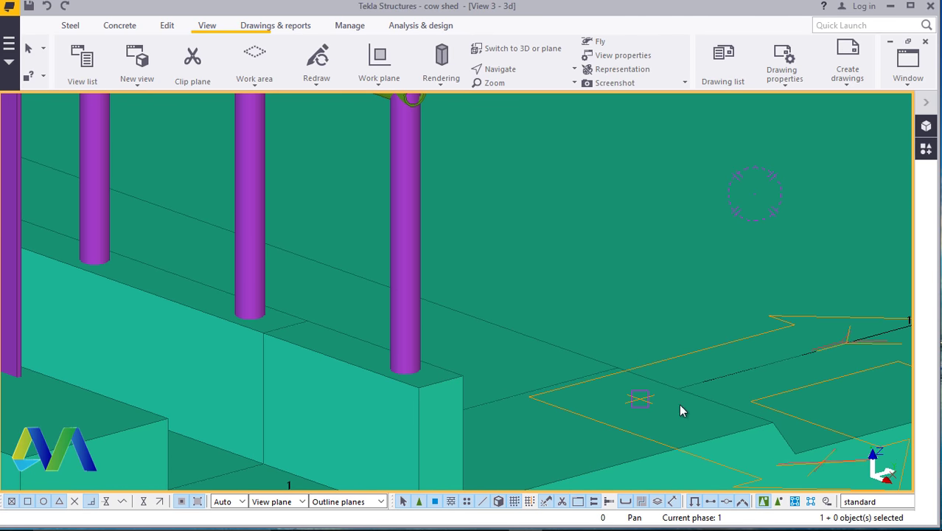
right_click(560, 373)
left_click(604, 154)
scroll(340, 398, "down", 2)
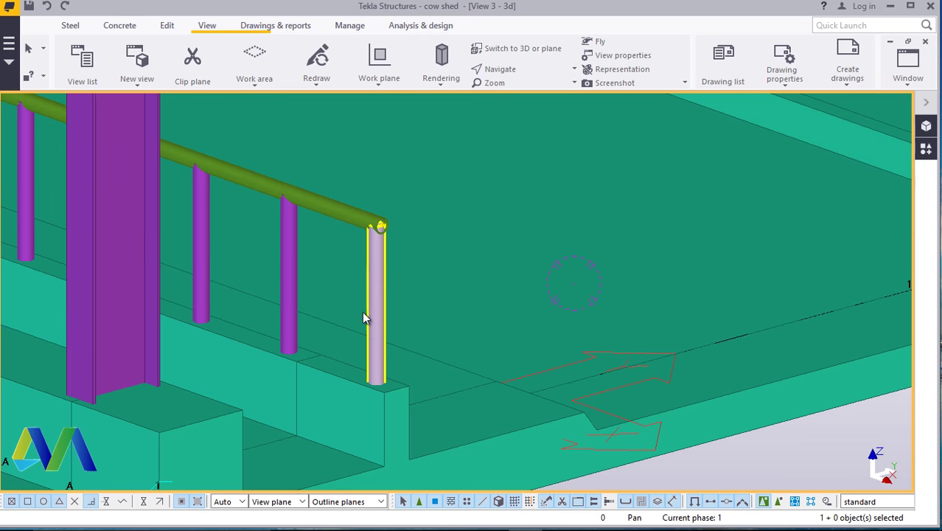
- Copy the grid A end post linearly along grid 1 with a dY spacing of 1000 mm and 15 copies
left_click(381, 284)
right_click(372, 284)
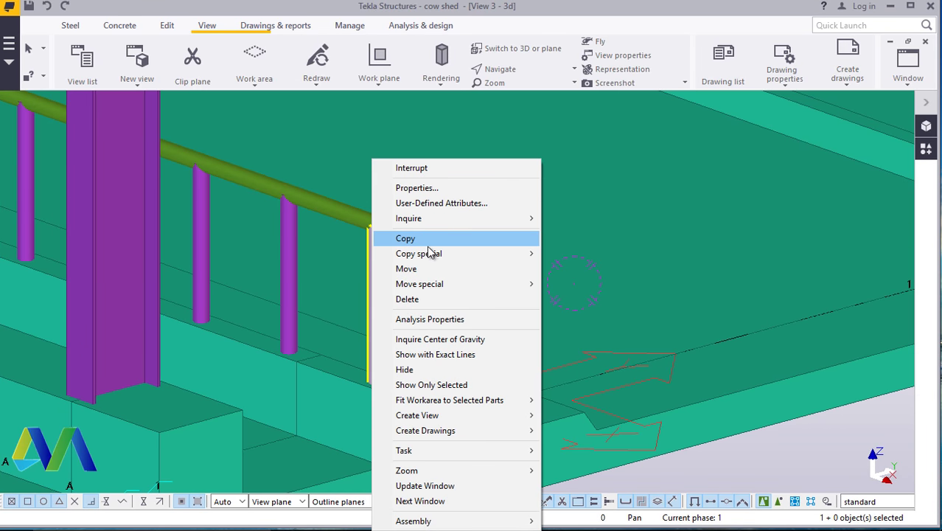
mouse_move(490, 263)
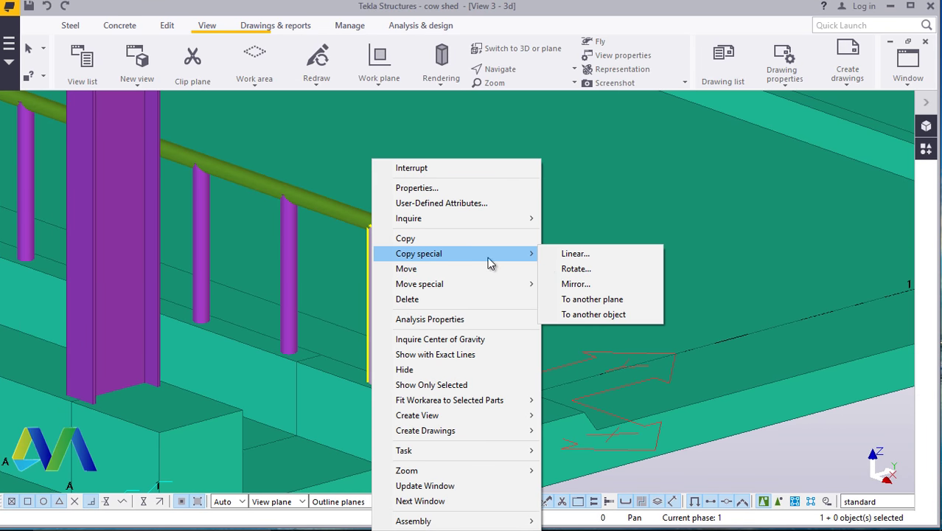
left_click(599, 256)
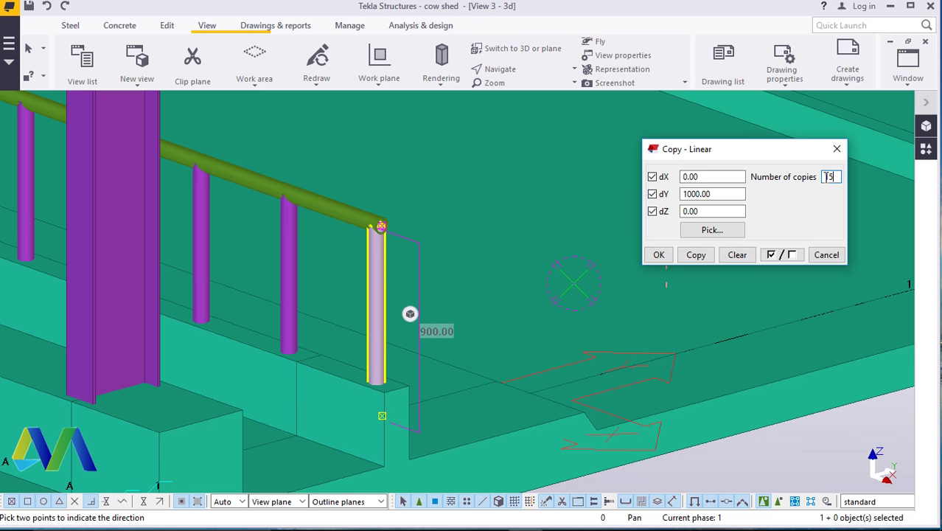
left_click(696, 255)
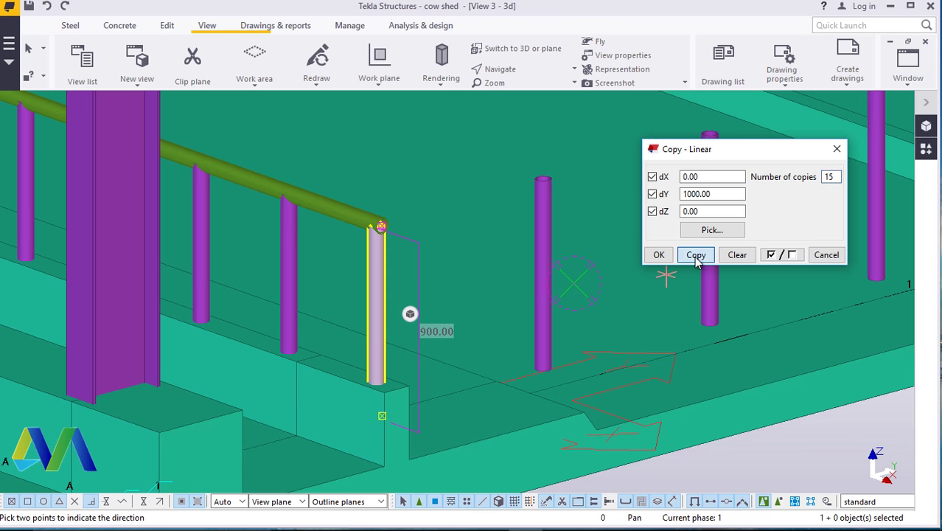
left_click(658, 255)
- Interrupt the linear copy and delete the surplus post in front of the grid C column on grid 1
scroll(394, 387, "down", 6)
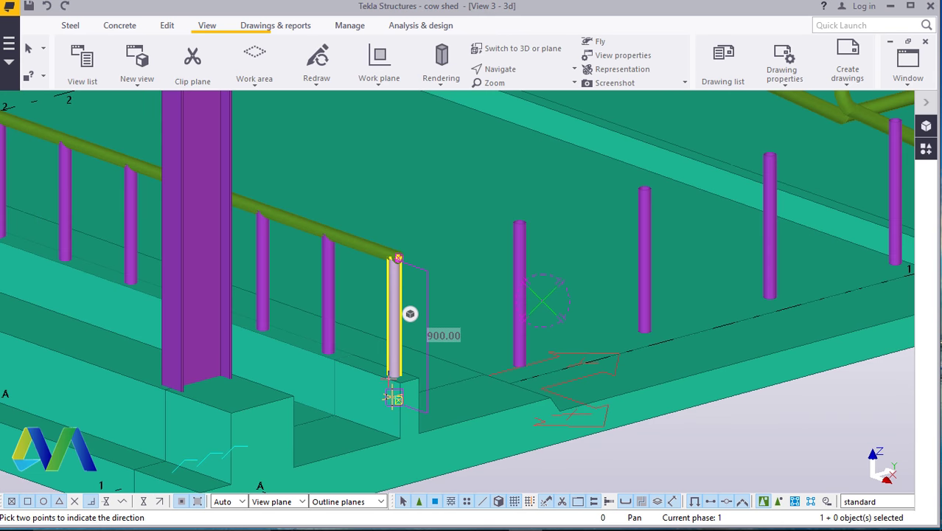
scroll(397, 384, "down", 2)
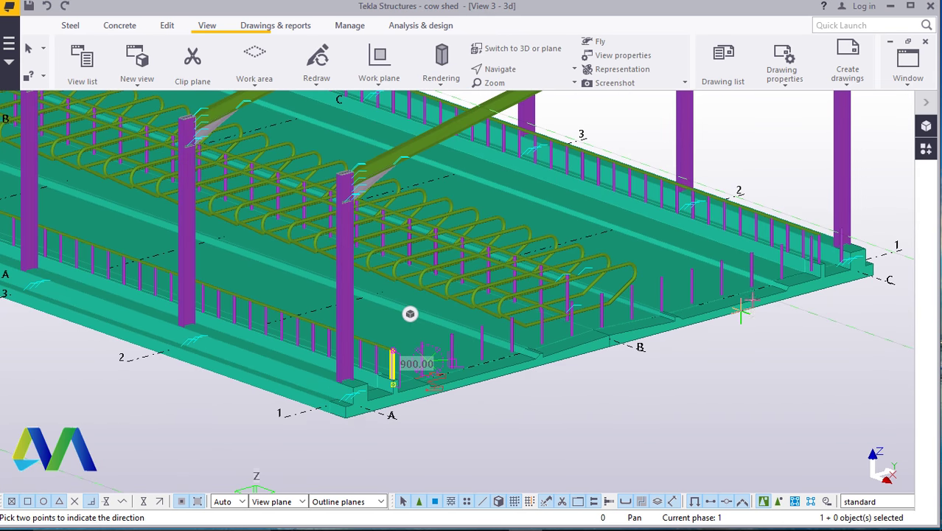
scroll(827, 222, "up", 3)
scroll(862, 241, "up", 2)
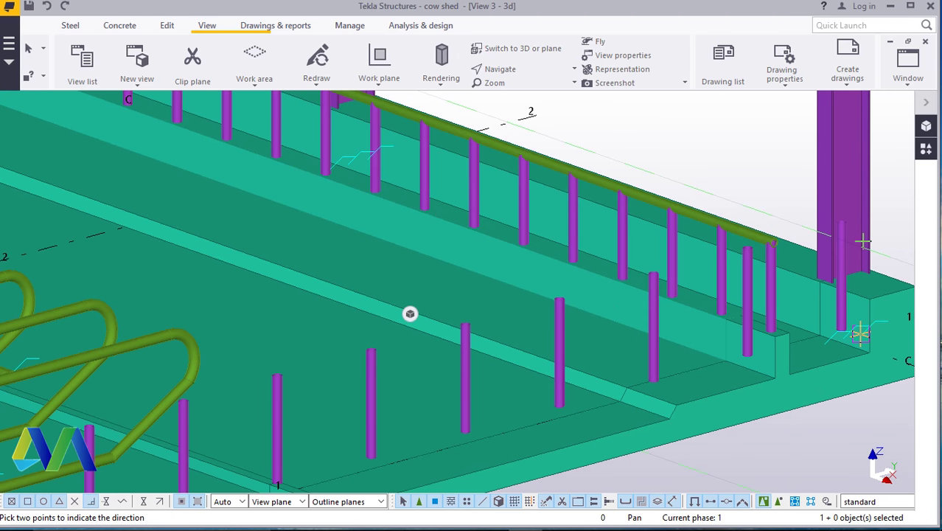
scroll(858, 256, "up", 2)
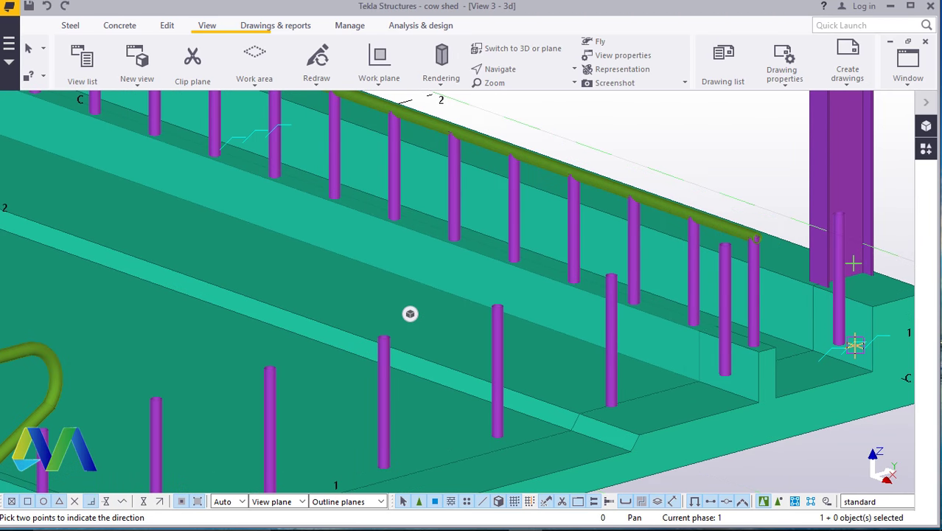
scroll(535, 304, "down", 2)
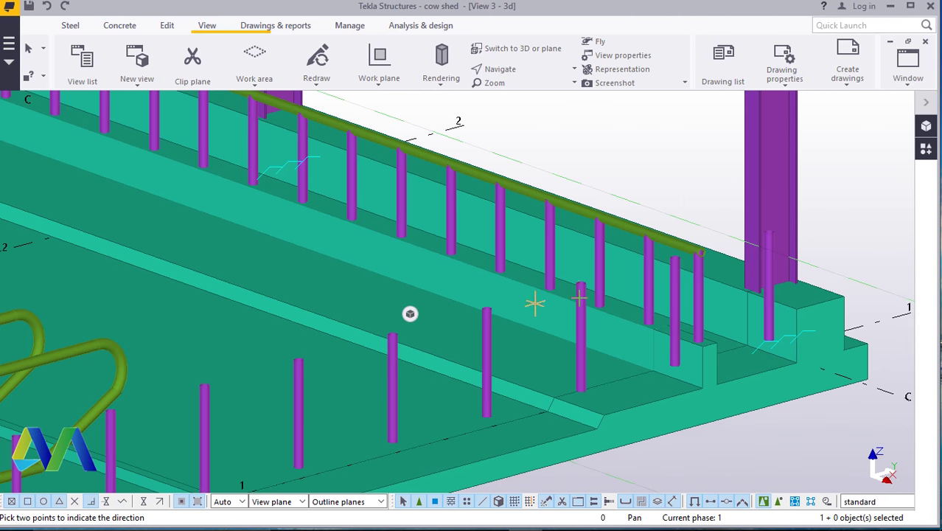
right_click(837, 147)
left_click(870, 158)
scroll(785, 291, "up", 2)
left_click(766, 275)
right_click(834, 159)
left_click(849, 171)
right_click(765, 250)
left_click(818, 298)
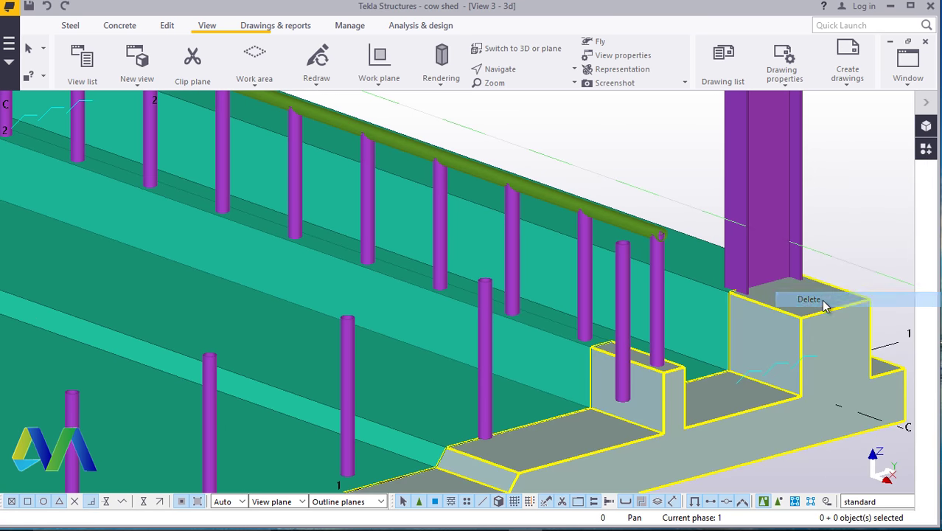
- Select all the remaining copied posts along grid 1 between grids A and C and modify their bottom level to -20 mm
scroll(757, 254, "down", 4)
scroll(785, 202, "down", 3)
scroll(347, 361, "up", 6)
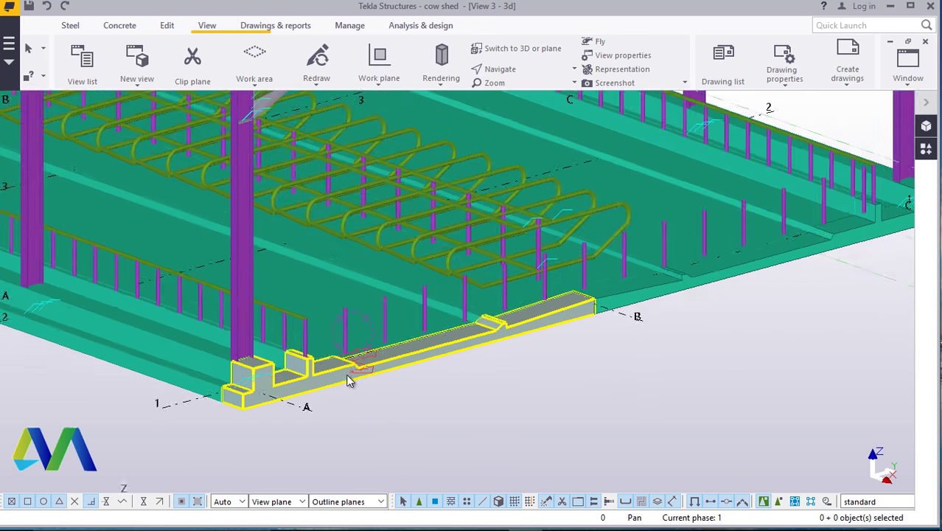
left_click(350, 308)
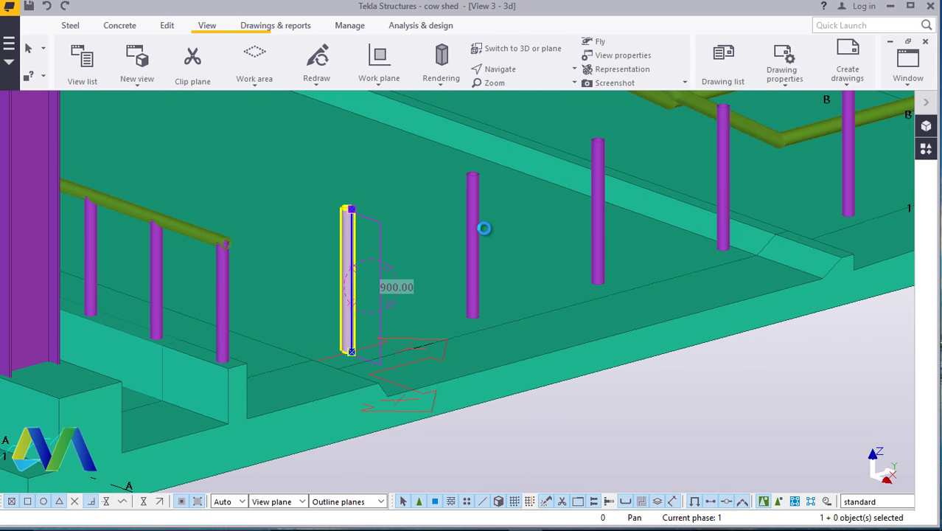
left_click(475, 244, "ctrl")
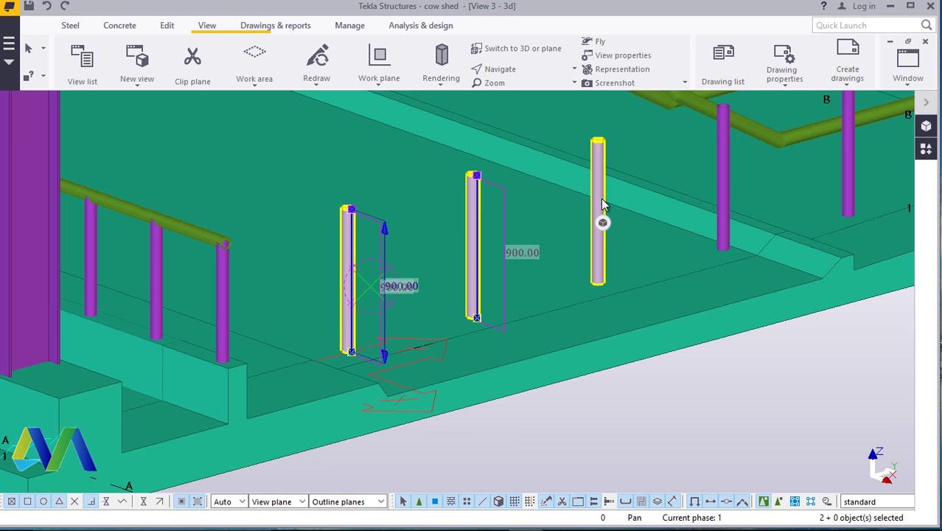
left_click(600, 210, "ctrl")
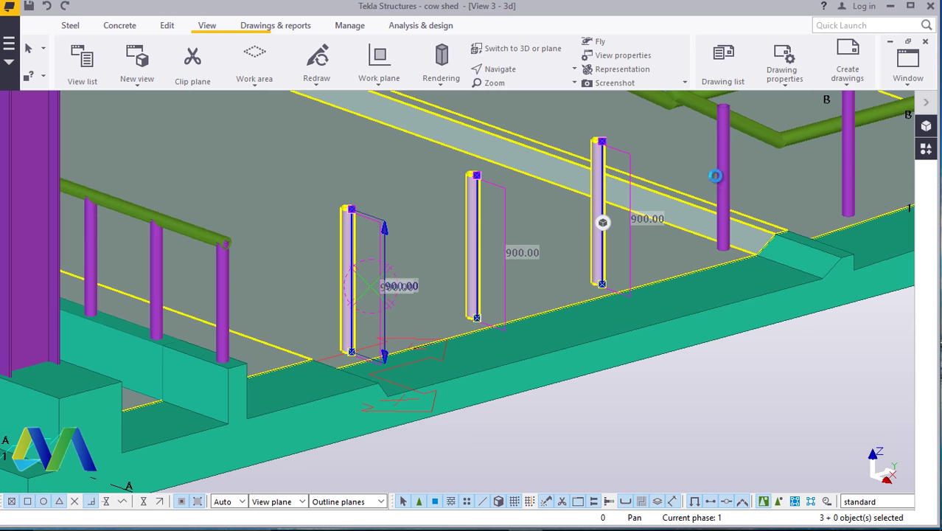
left_click(724, 184, "ctrl")
scroll(272, 313, "down", 3)
scroll(460, 282, "up", 10)
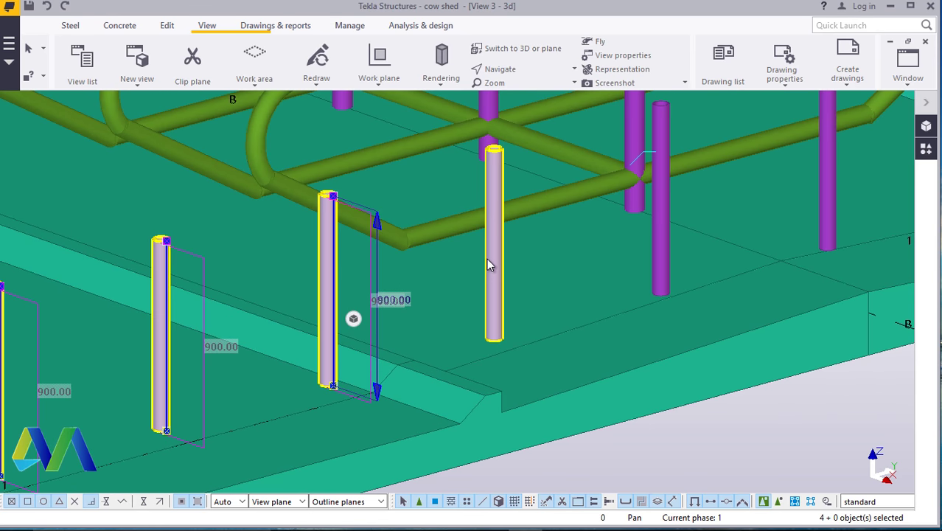
left_click(492, 263, "ctrl")
left_click(661, 208, "ctrl")
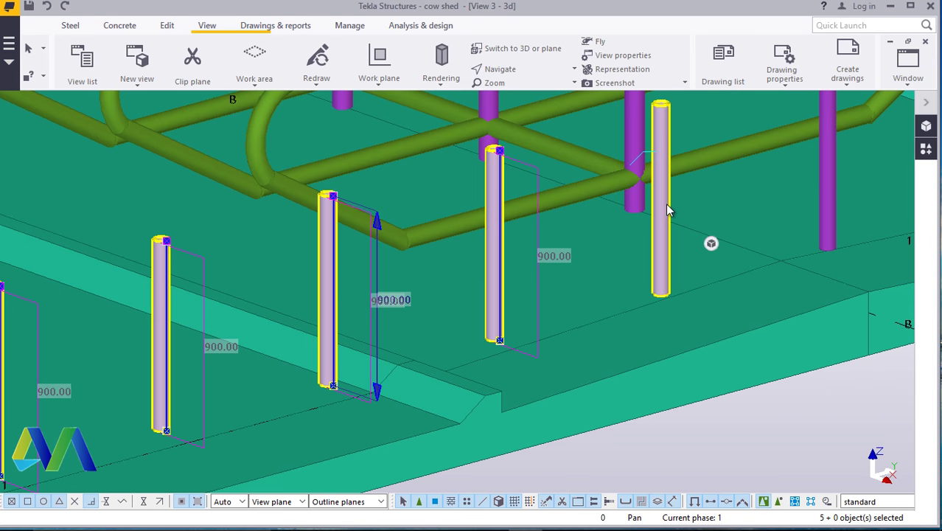
scroll(626, 249, "down", 4)
scroll(579, 214, "up", 2)
scroll(678, 216, "up", 3)
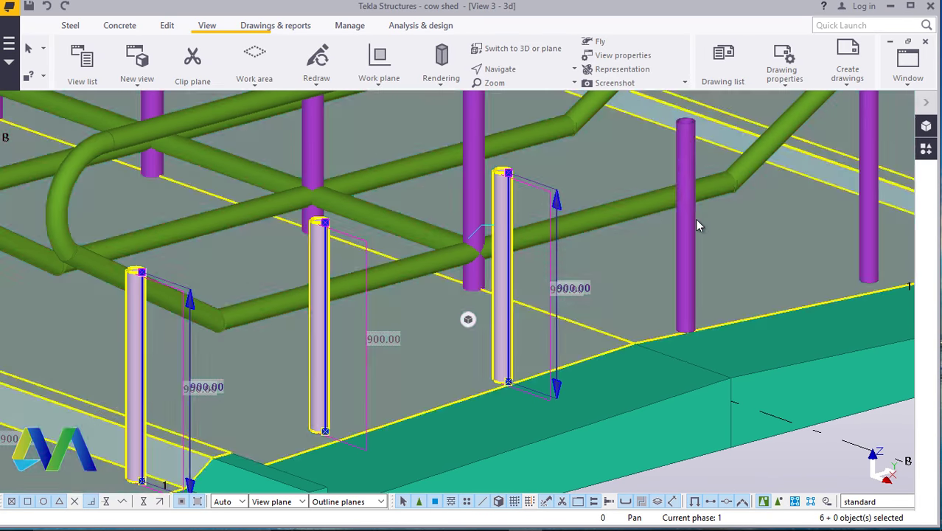
left_click(687, 216, "ctrl")
scroll(874, 181, "down", 4)
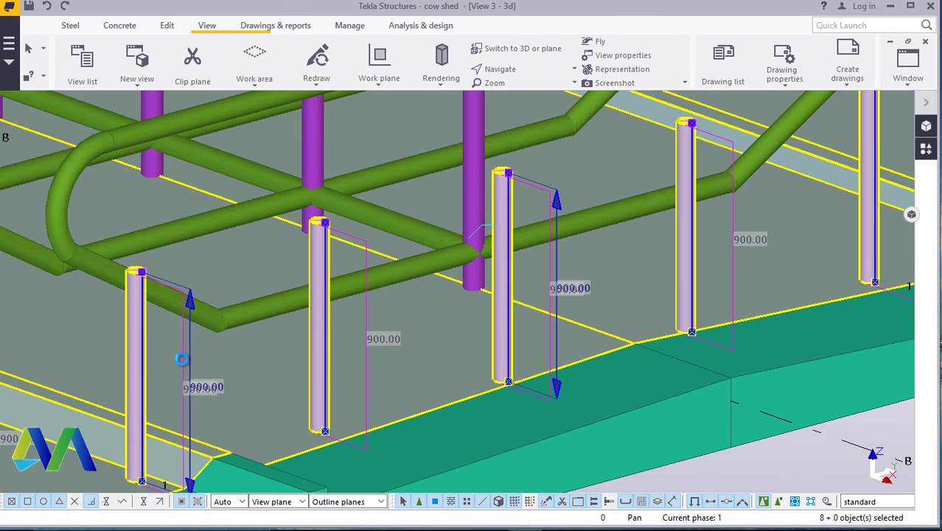
scroll(582, 245, "up", 4)
left_click(576, 243, "ctrl")
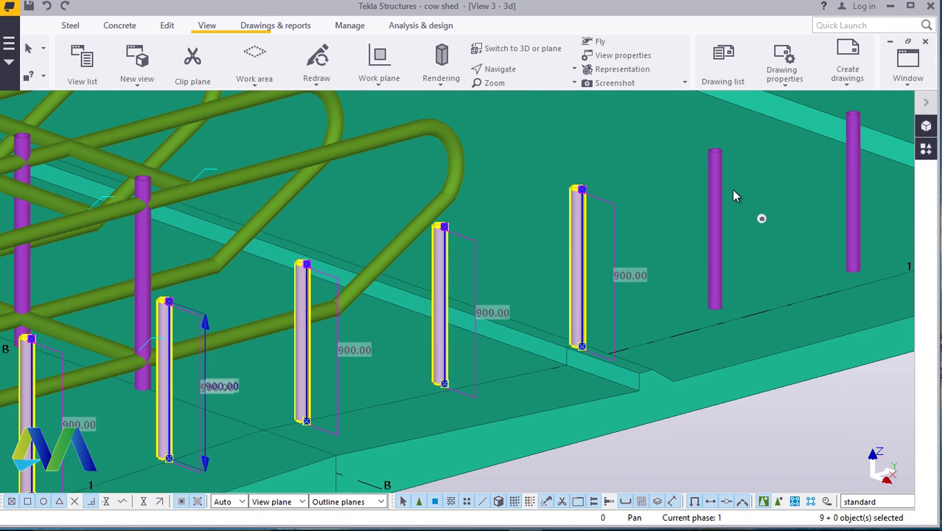
left_click(716, 210, "ctrl")
left_click(853, 171, "ctrl")
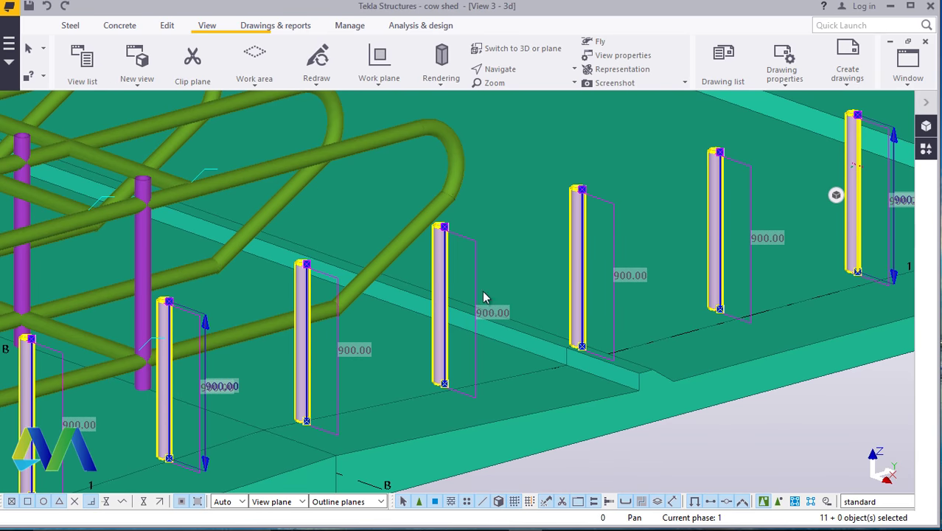
scroll(484, 301, "down", 5)
scroll(807, 225, "up", 5)
left_click(807, 225, "ctrl")
scroll(807, 225, "up", 1)
left_click(672, 221, "ctrl")
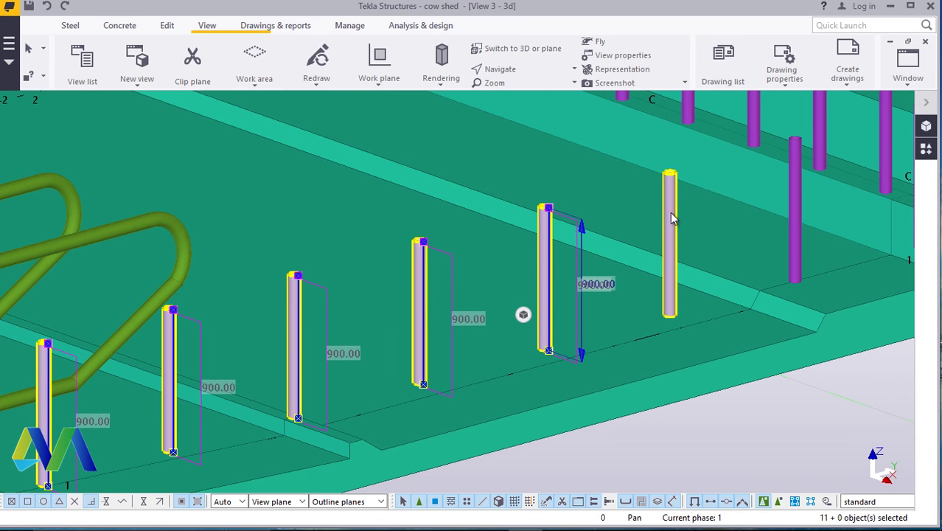
left_click(795, 195, "ctrl")
scroll(582, 309, "down", 5)
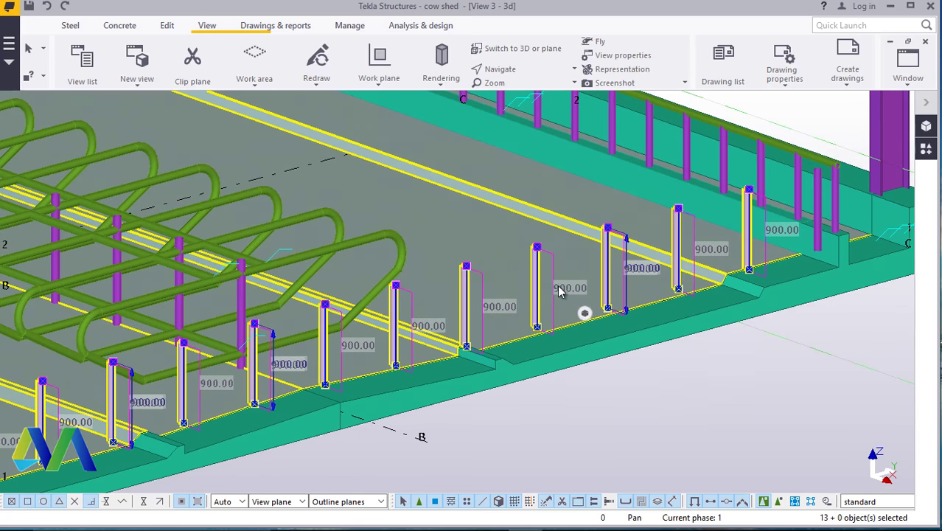
scroll(825, 199, "up", 5)
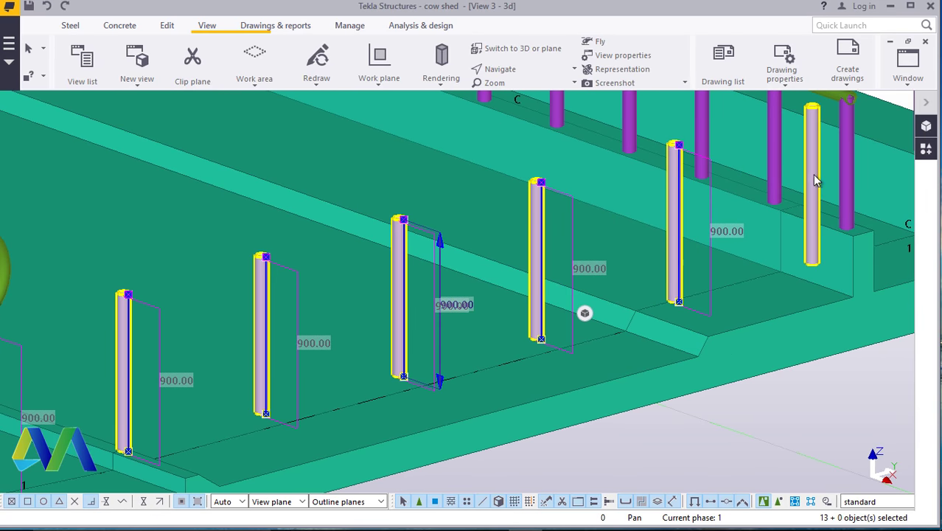
left_click(812, 179, "ctrl")
double_click(813, 180)
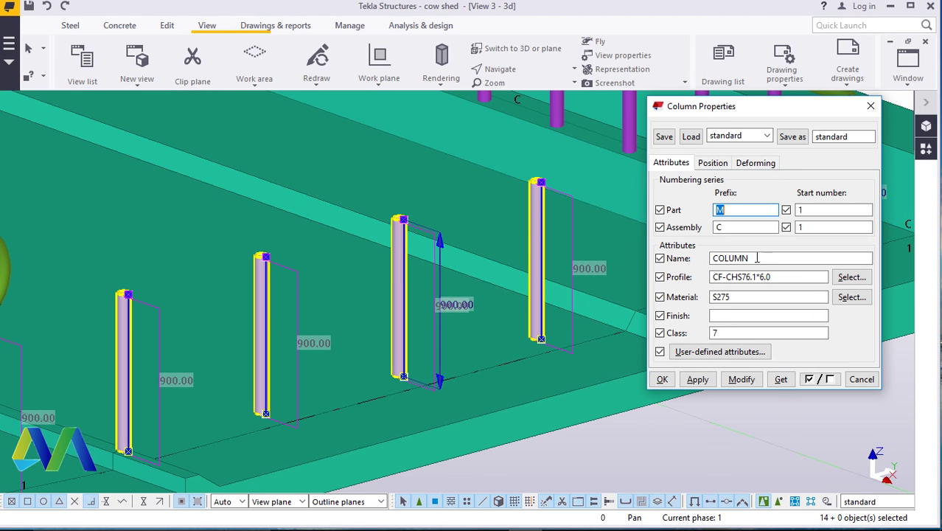
left_click(712, 162)
left_click_drag(737, 293, 728, 293)
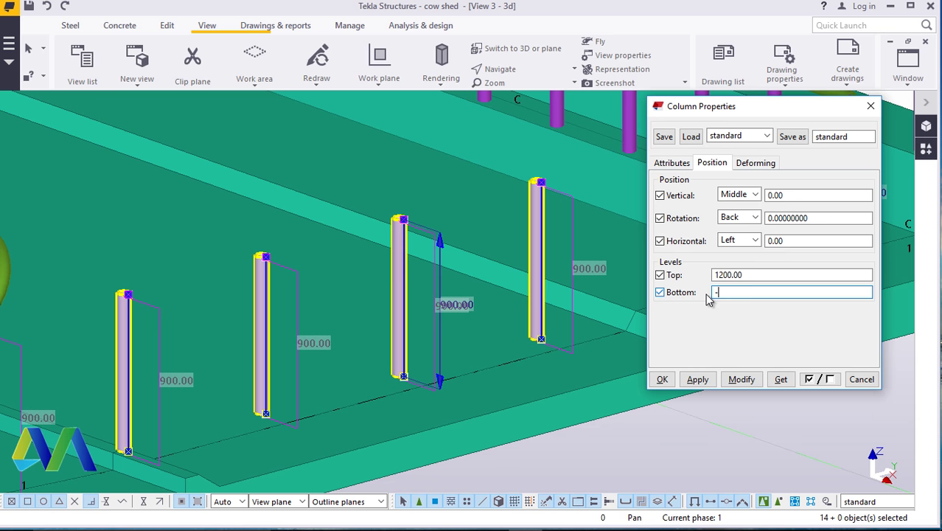
left_click(741, 380)
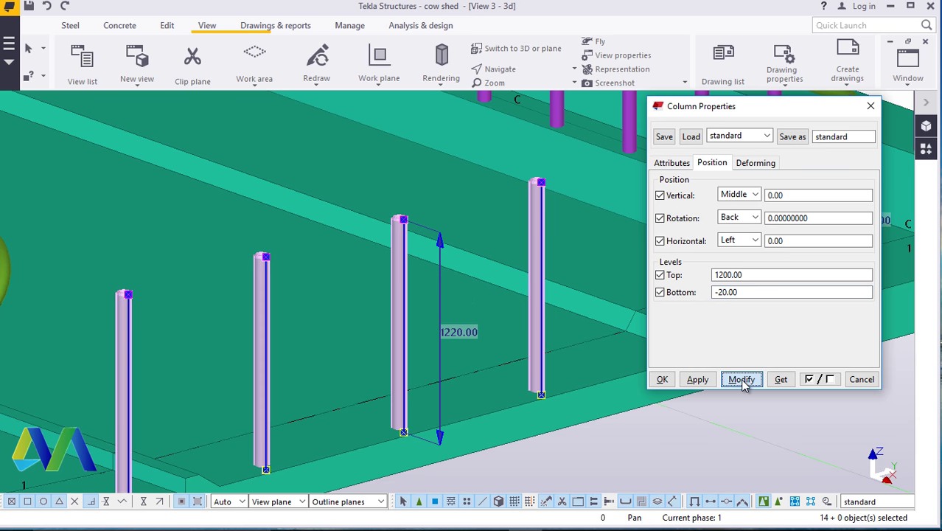
left_click(662, 378)
scroll(706, 333, "down", 4)
scroll(705, 333, "down", 4)
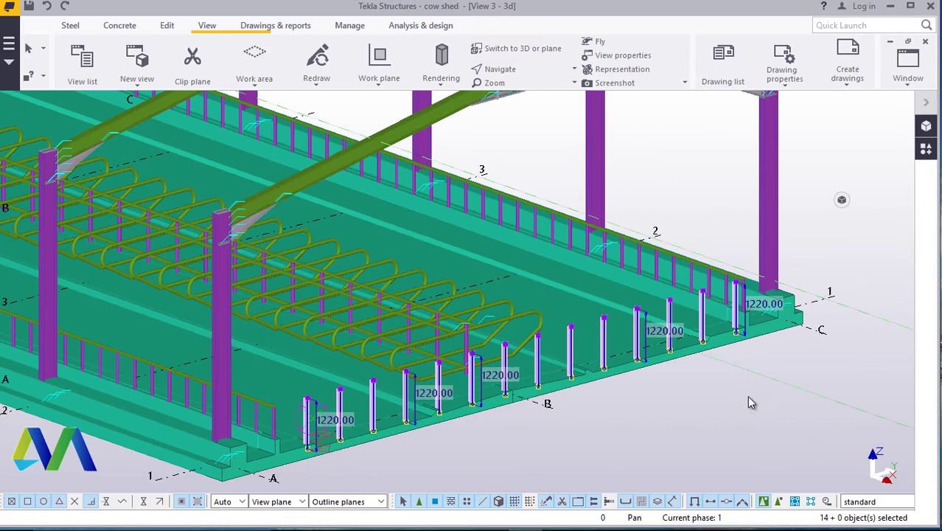
left_click(419, 431)
- Start a steel beam at the top of the grid A rail's end post near grid 1, with the parts shown transparent
scroll(277, 430, "up", 5)
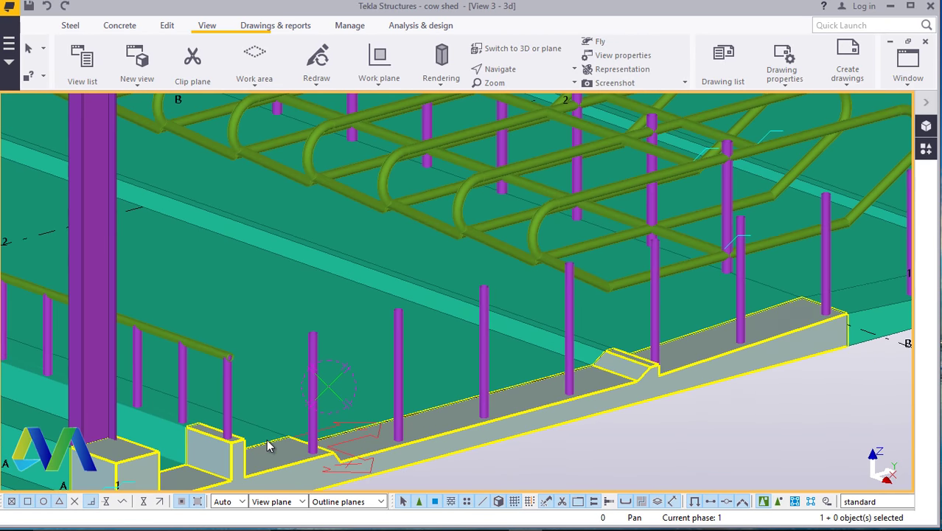
scroll(277, 429, "up", 5)
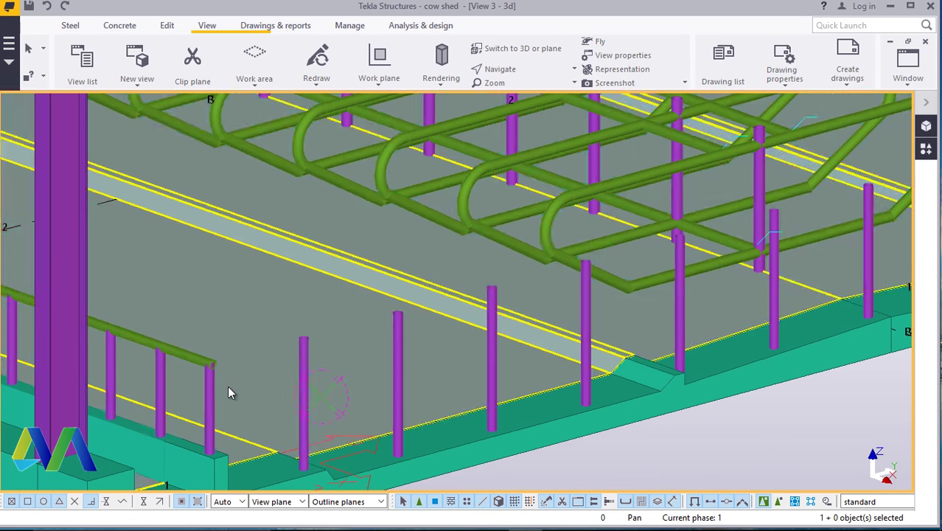
scroll(209, 361, "up", 5)
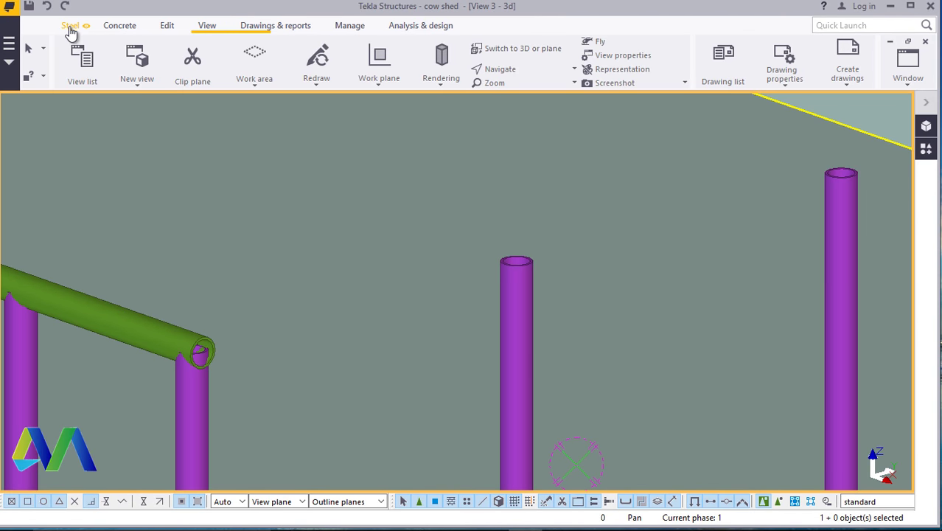
left_click(70, 28)
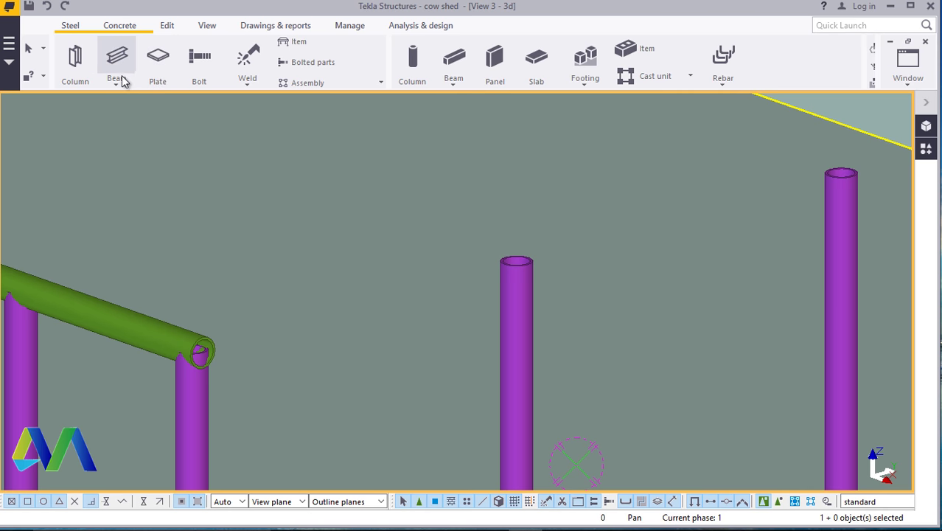
left_click(118, 83)
left_click(129, 102)
scroll(209, 376, "up", 2)
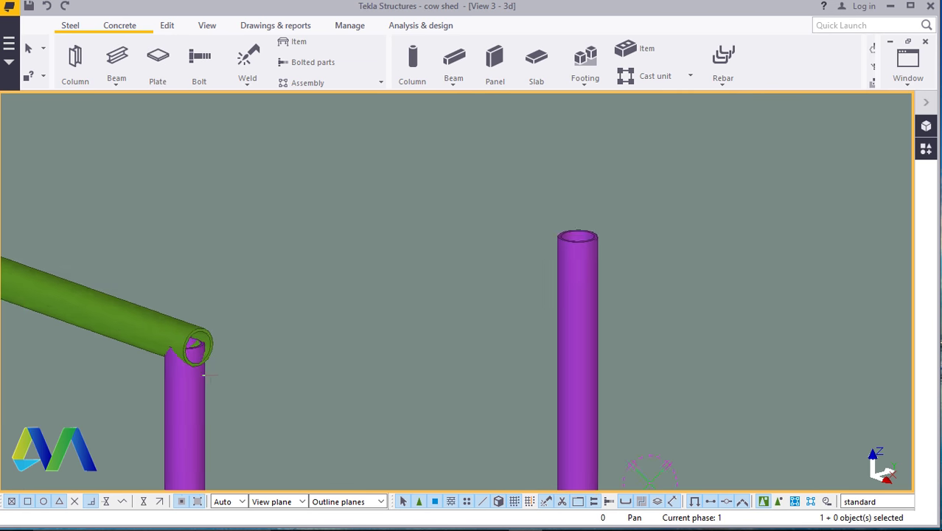
scroll(208, 375, "up", 4)
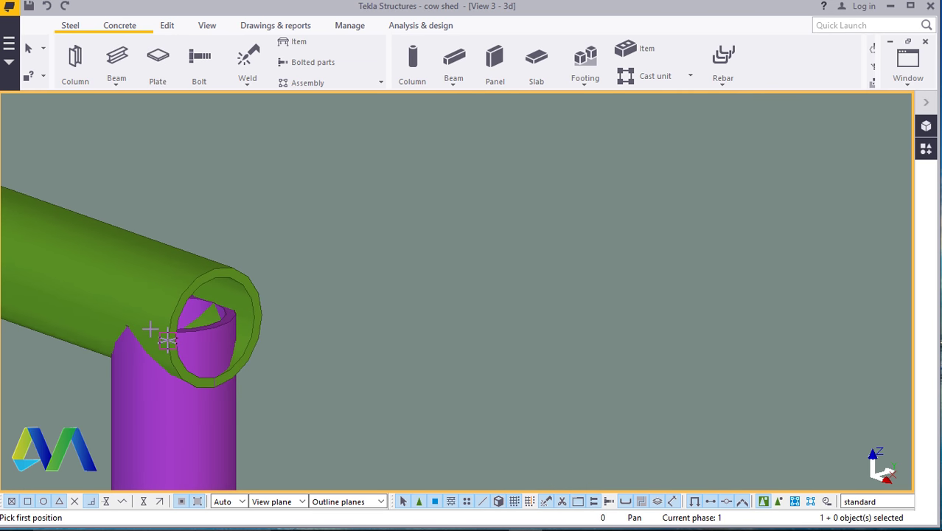
key("ctrl+2")
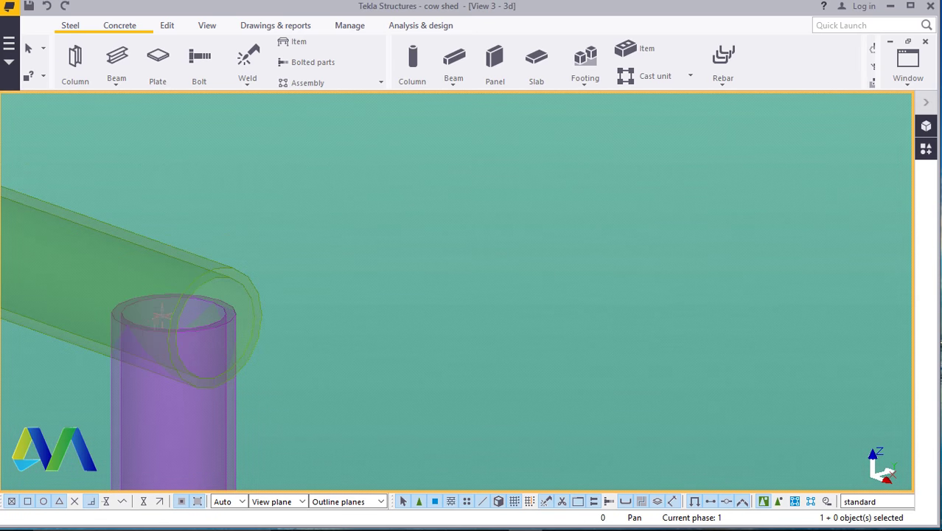
scroll(141, 324, "up", 3)
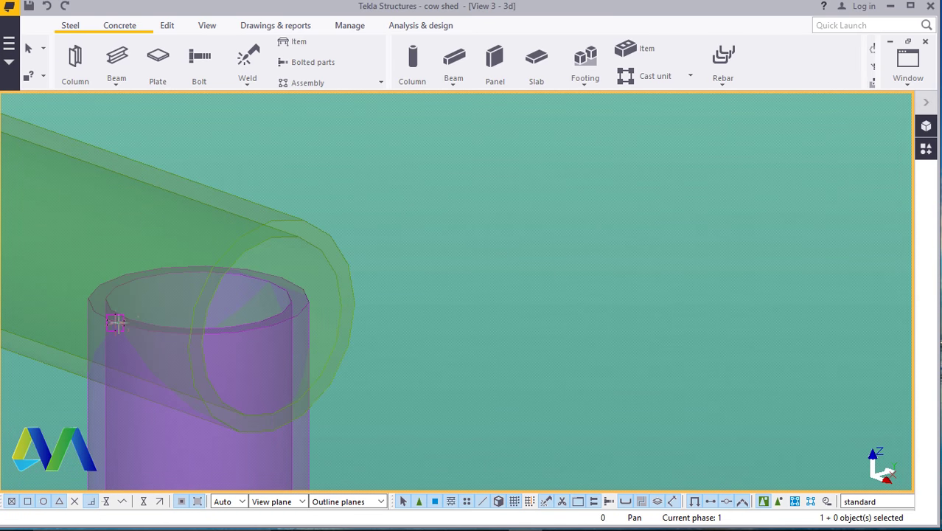
scroll(115, 323, "up", 4)
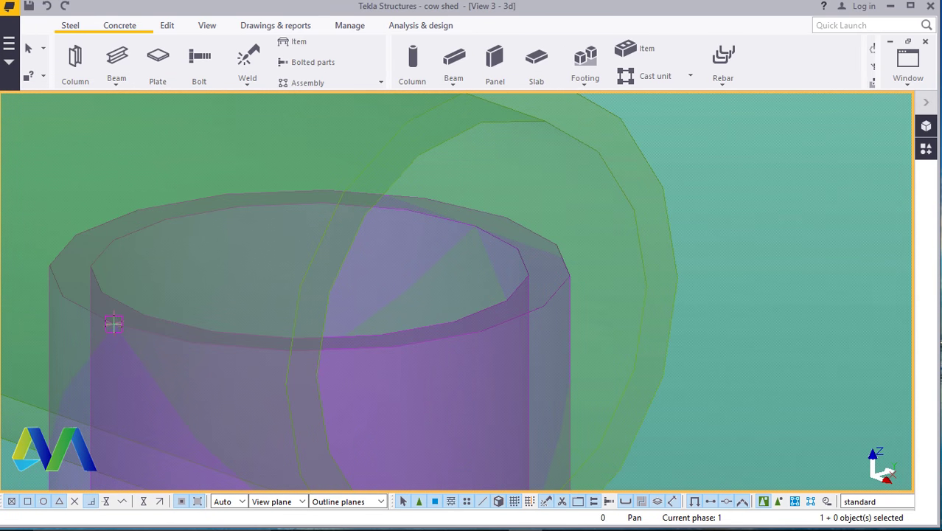
scroll(230, 360, "down", 8)
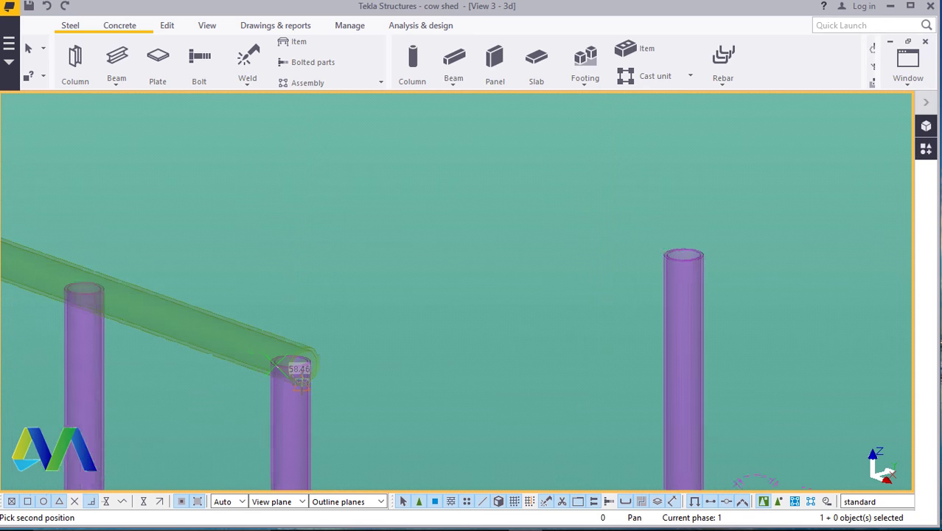
- End the beam at the top of the grid C rail's end post near grid 1 and interrupt the beam command
scroll(308, 380, "down", 10)
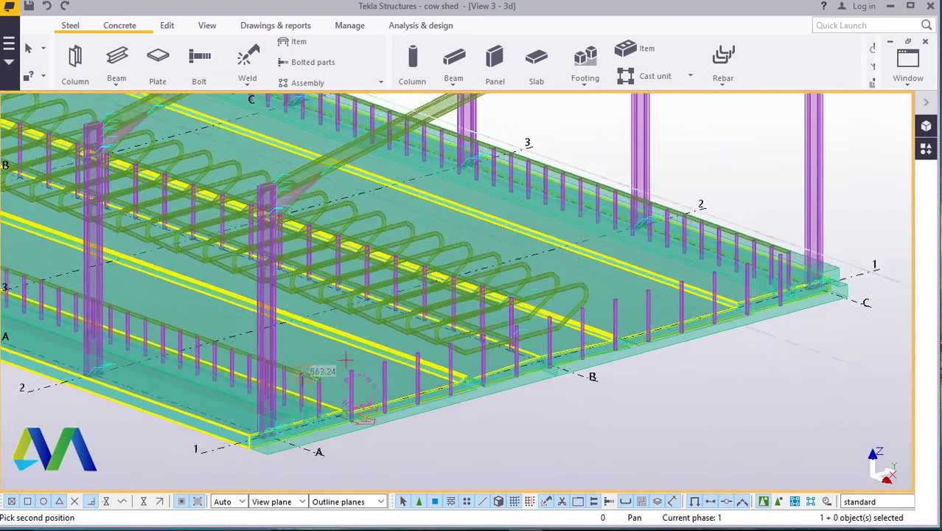
scroll(658, 263, "up", 10)
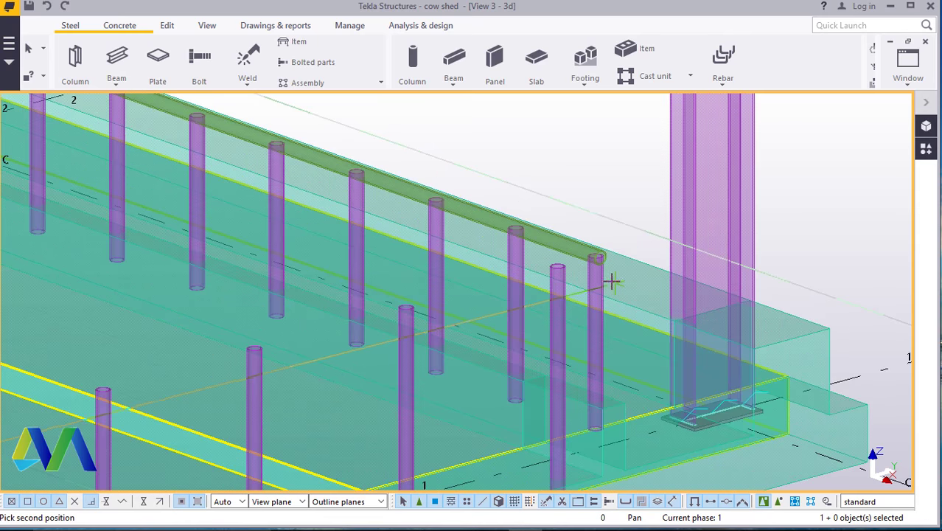
scroll(601, 274, "down", 4)
scroll(628, 270, "up", 2)
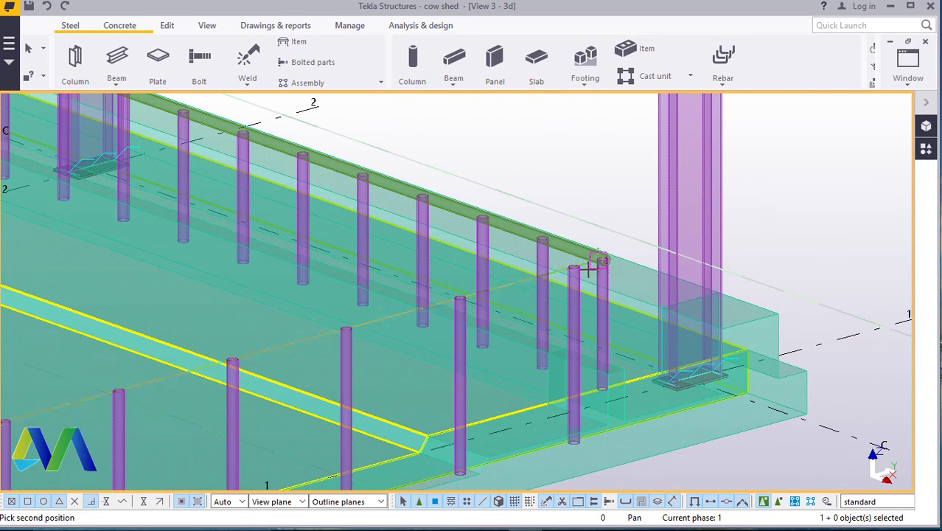
scroll(589, 270, "up", 6)
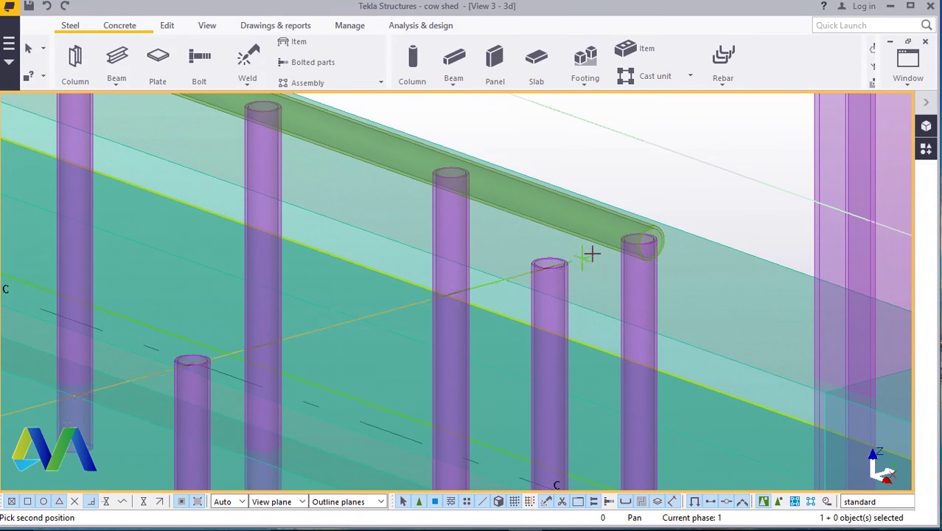
scroll(634, 247, "up", 4)
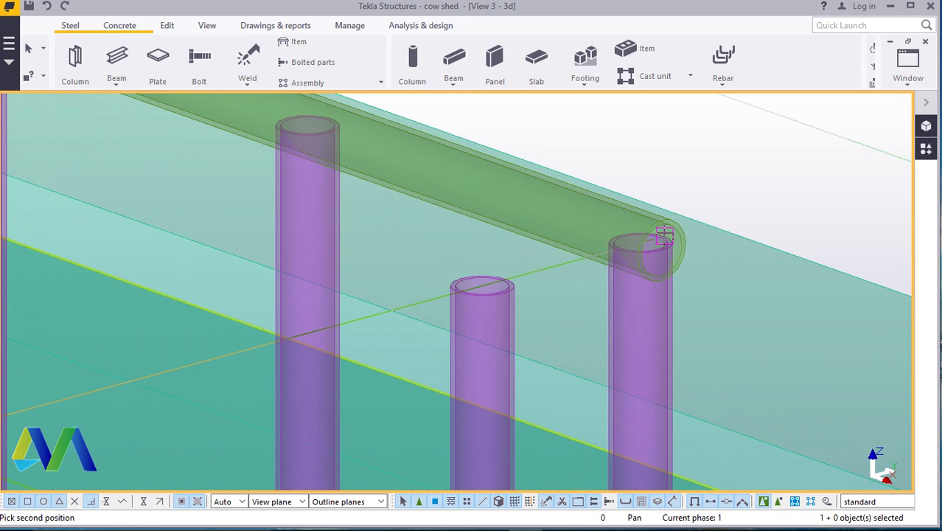
scroll(664, 234, "up", 4)
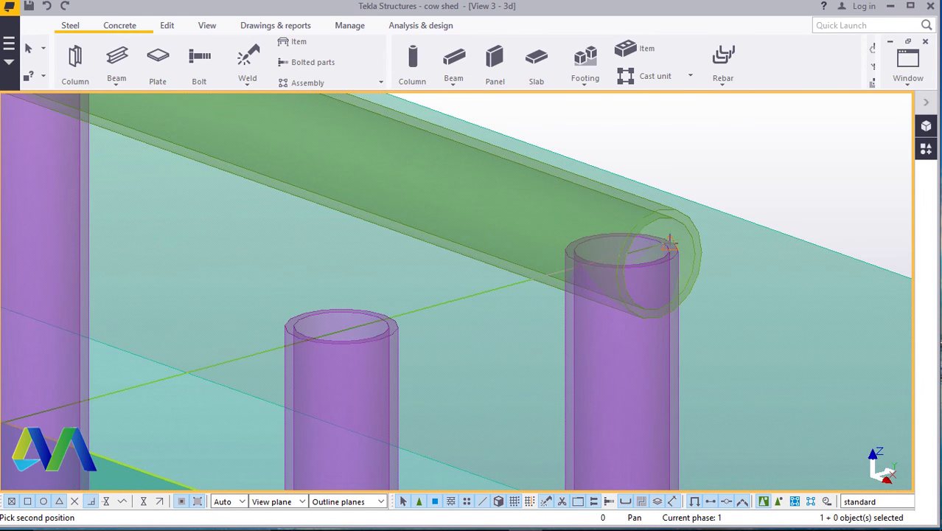
scroll(671, 245, "up", 3)
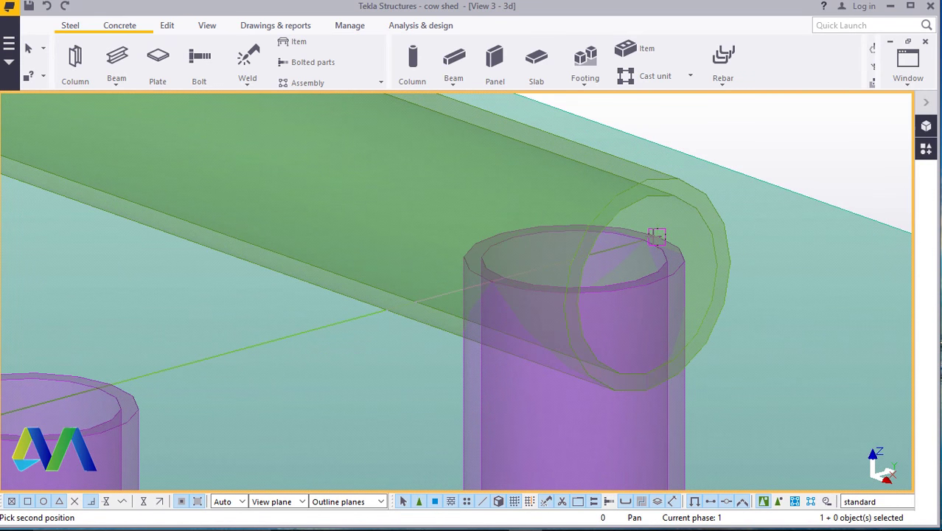
scroll(656, 235, "up", 3)
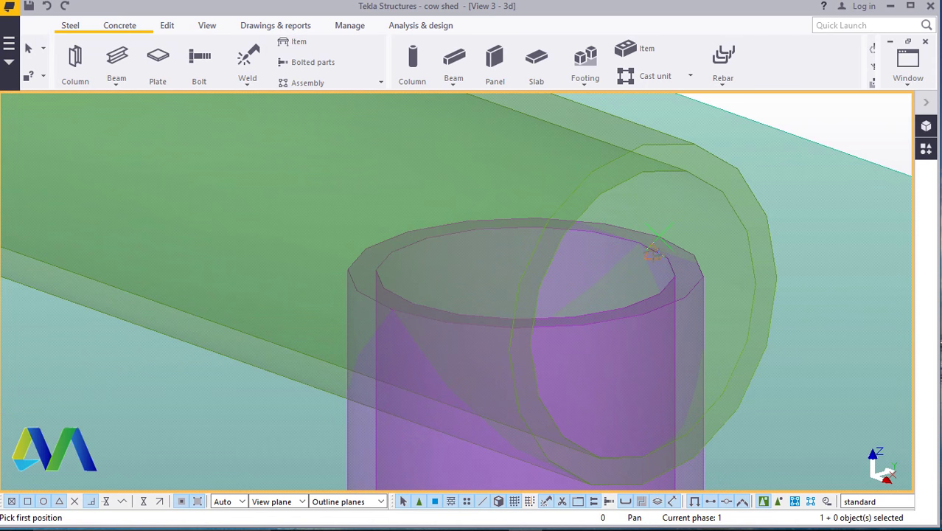
scroll(652, 251, "down", 6)
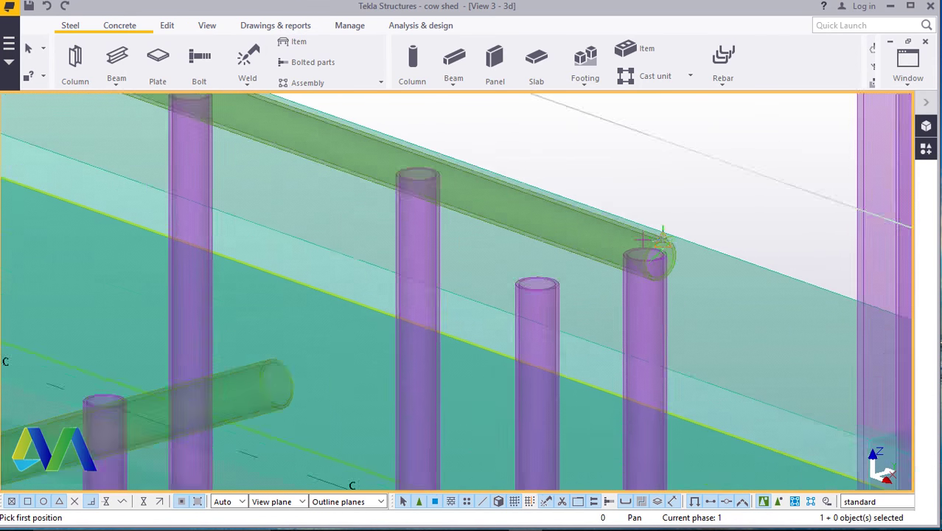
scroll(662, 239, "down", 5)
right_click(639, 146)
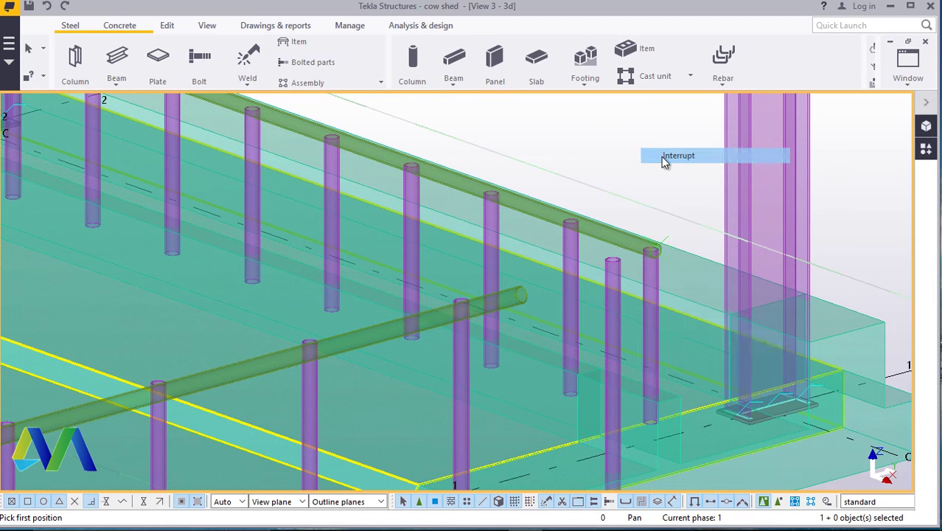
left_click(674, 156)
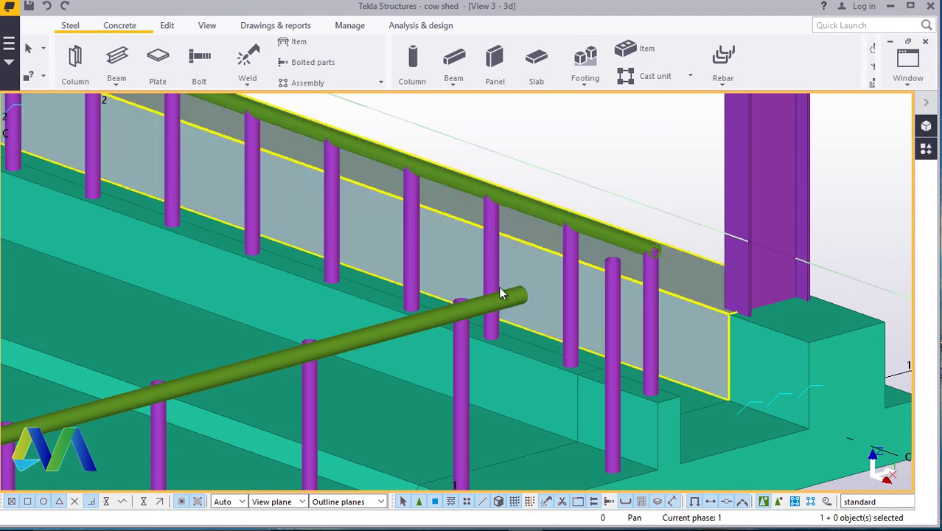
- Modify the new grid 1 rail so that its start and end Dx offsets are both 0
scroll(444, 302, "up", 6)
scroll(774, 231, "down", 12)
scroll(814, 231, "down", 3)
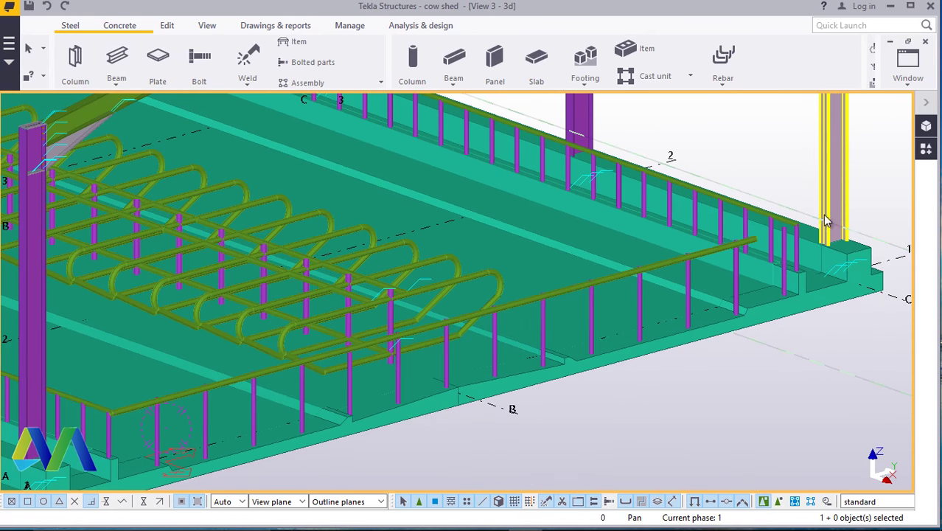
scroll(148, 413, "up", 5)
scroll(135, 427, "up", 2)
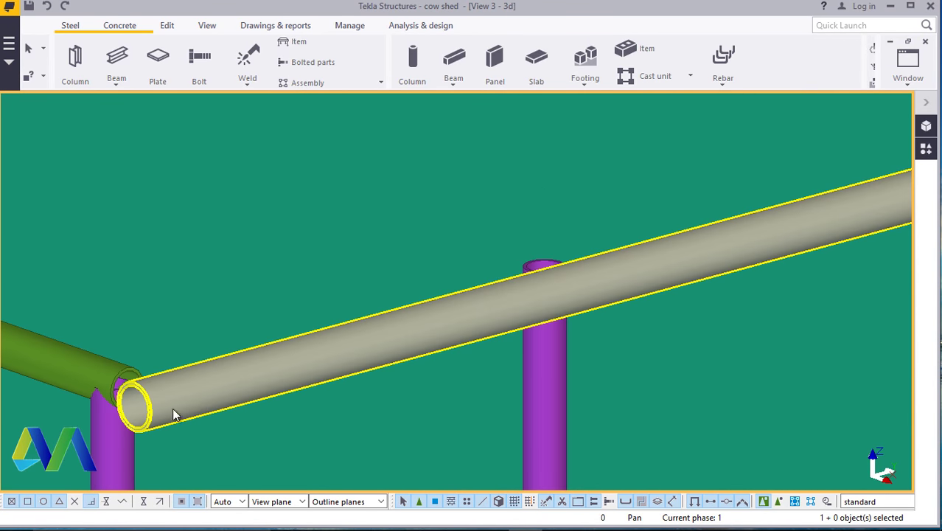
double_click(221, 395)
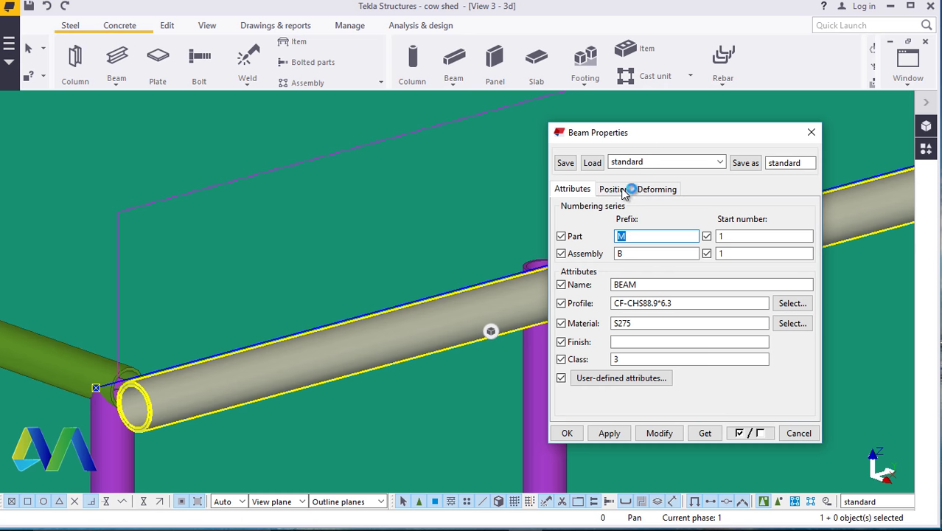
left_click(619, 189)
left_click(751, 319)
left_click_drag(752, 320, 707, 322)
type("0")
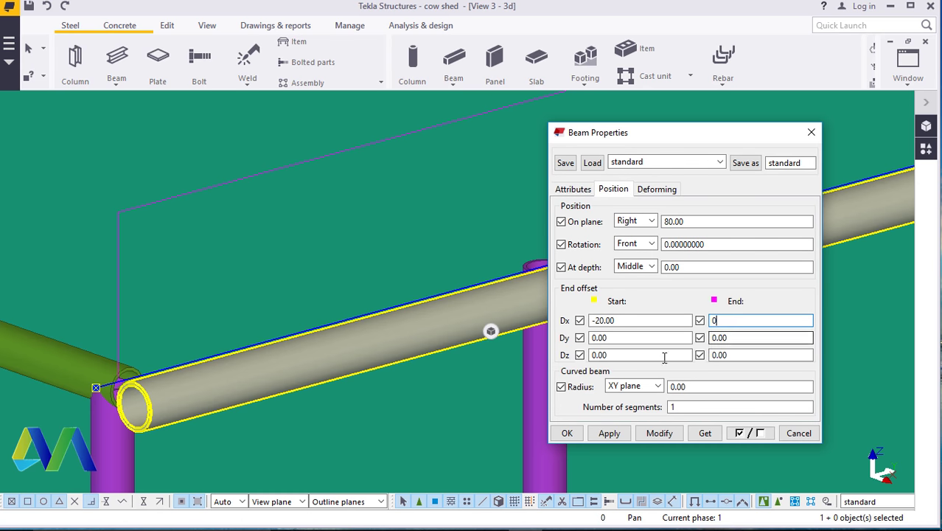
left_click_drag(625, 320, 589, 319)
type("0")
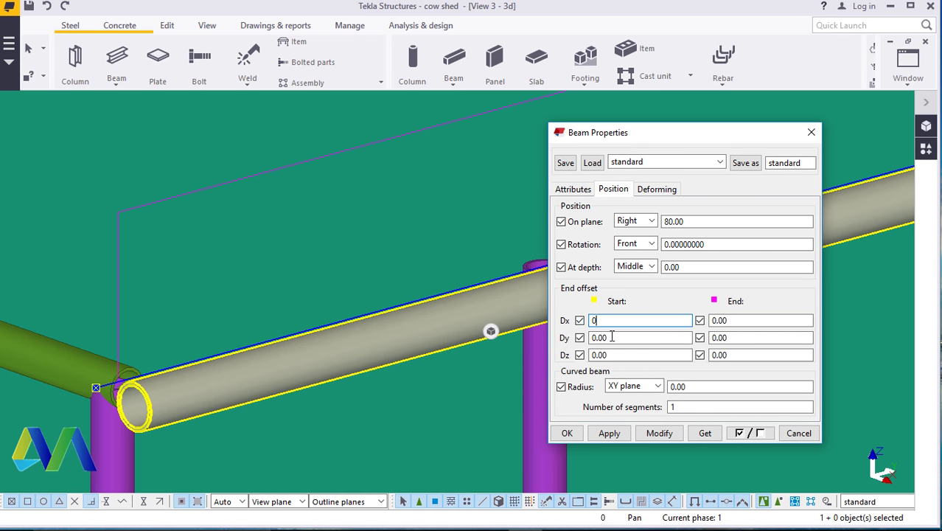
left_click(660, 433)
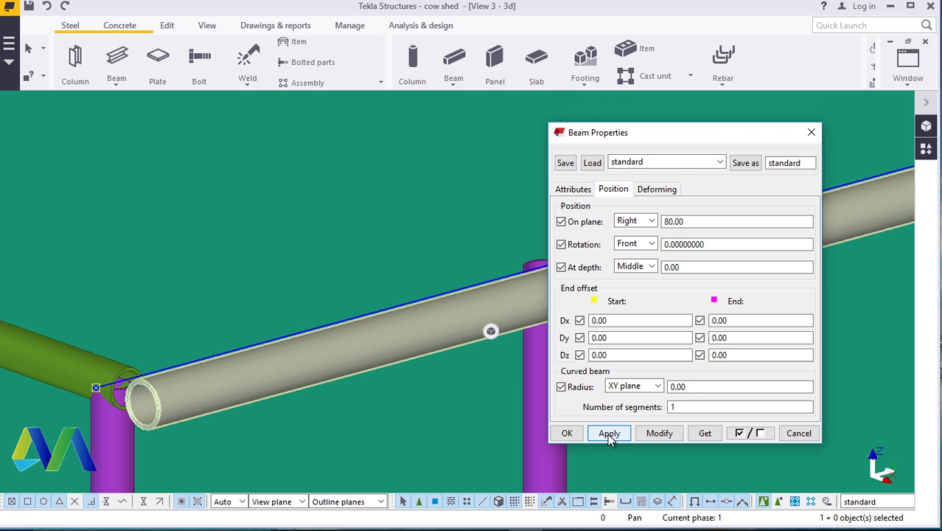
- Modify the grid 1 rail's on-plane position to Middle
left_click(651, 221)
left_click(626, 230)
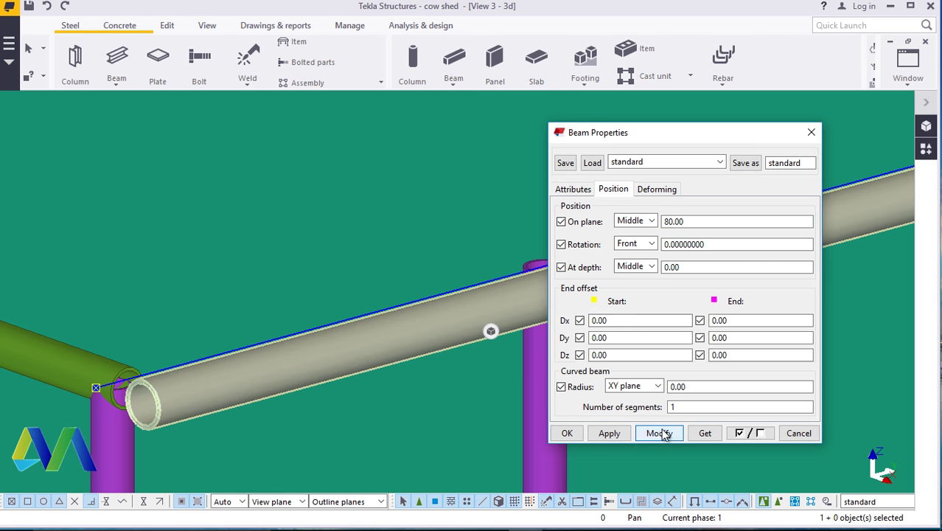
left_click(658, 433)
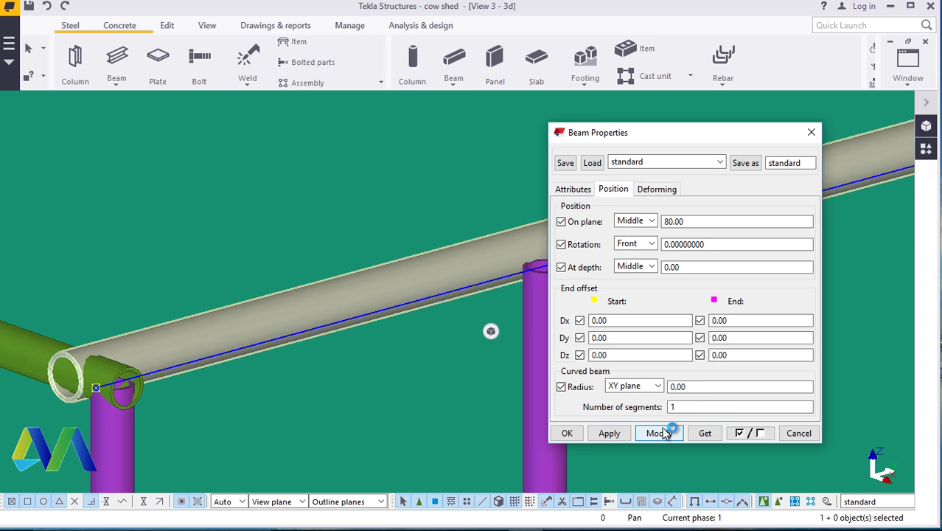
- Try the Front depth position on the grid 1 rail and set the depth back to Middle
left_click(651, 266)
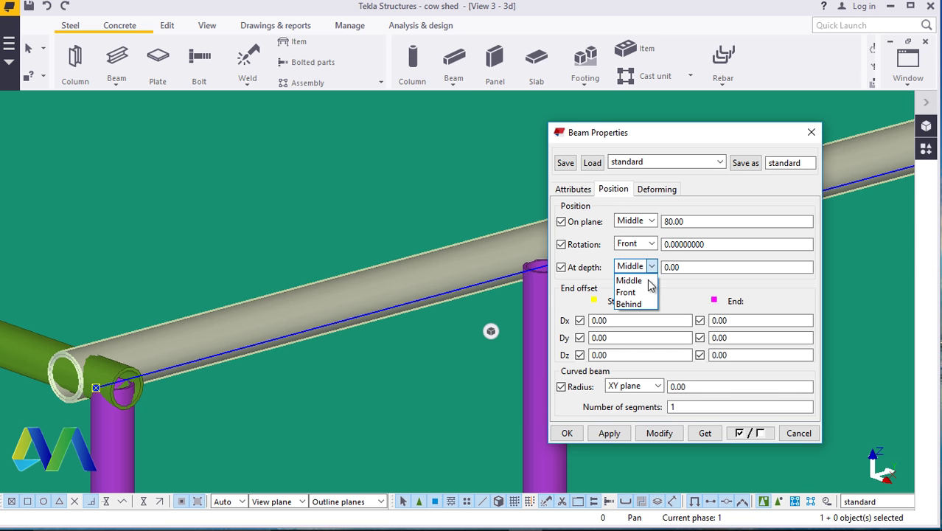
left_click(640, 292)
left_click(658, 432)
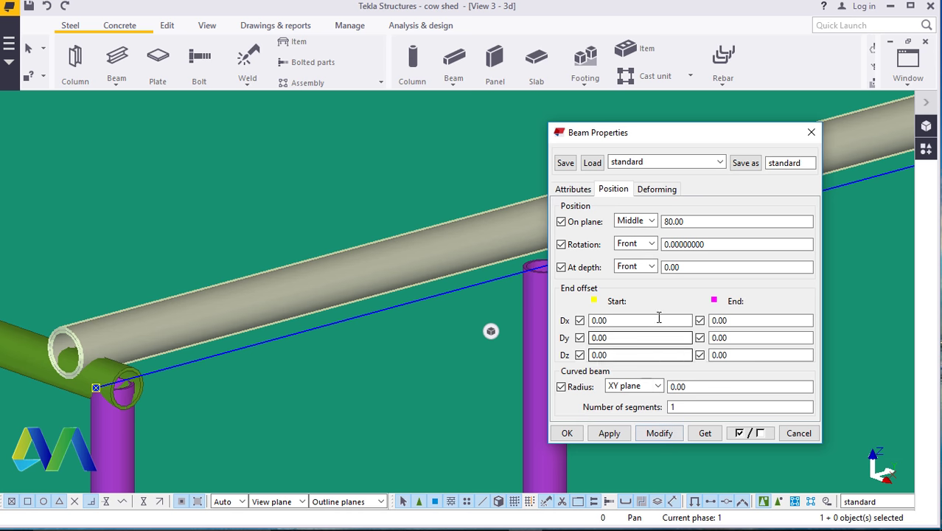
left_click(649, 266)
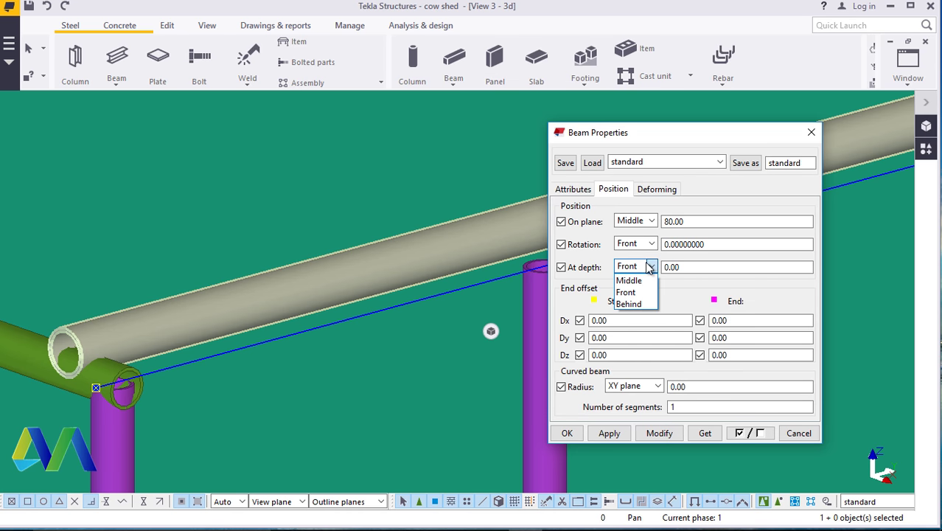
left_click(648, 267)
left_click(649, 267)
left_click(641, 276)
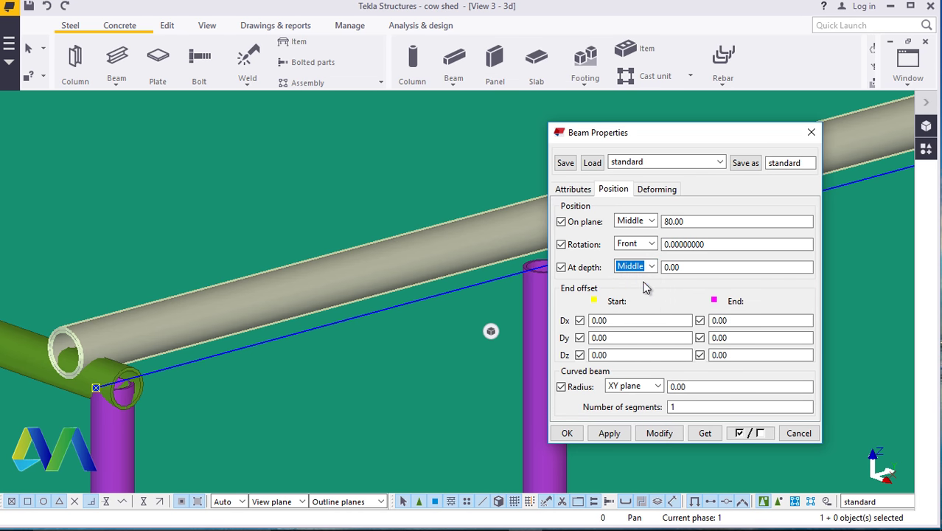
- Modify the grid 1 rail's on-plane offset to 0 and close the beam properties
left_click(689, 221)
type("0")
left_click(656, 435)
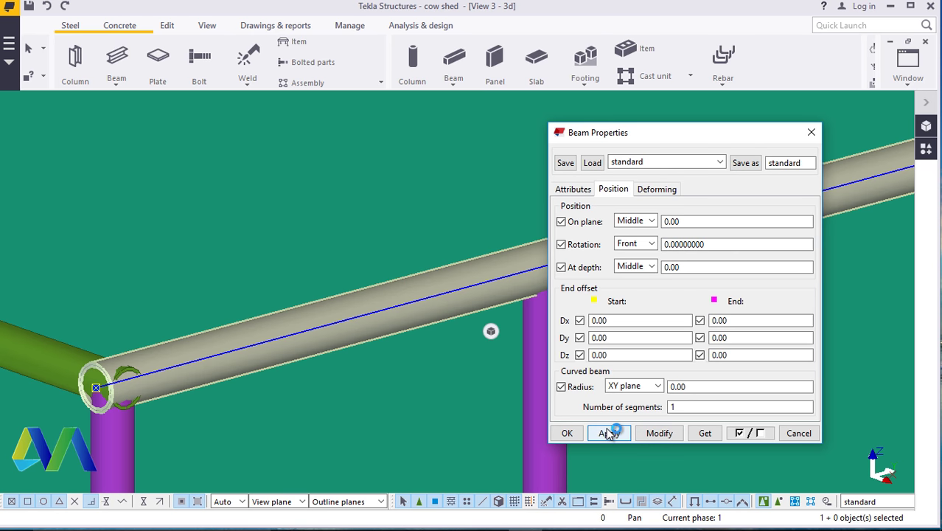
left_click(566, 434)
scroll(103, 395, "up", 6)
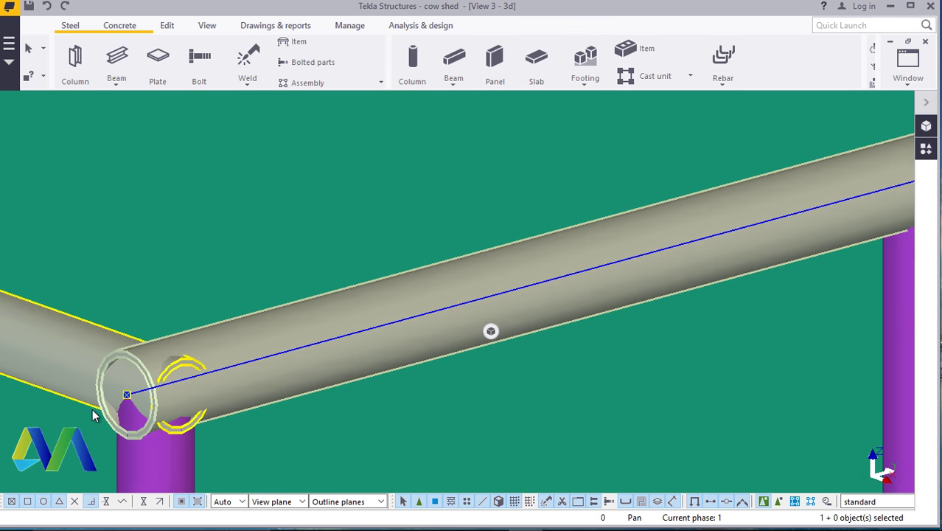
- Modify the grid 1 rail's start Dx offset to 30 at the corner post and close the beam properties
scroll(111, 389, "down", 8)
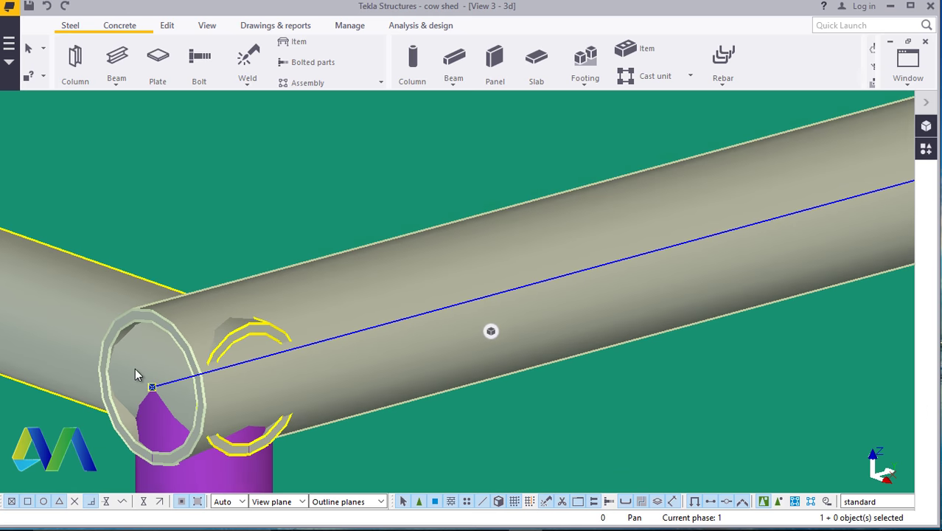
scroll(170, 415, "down", 8)
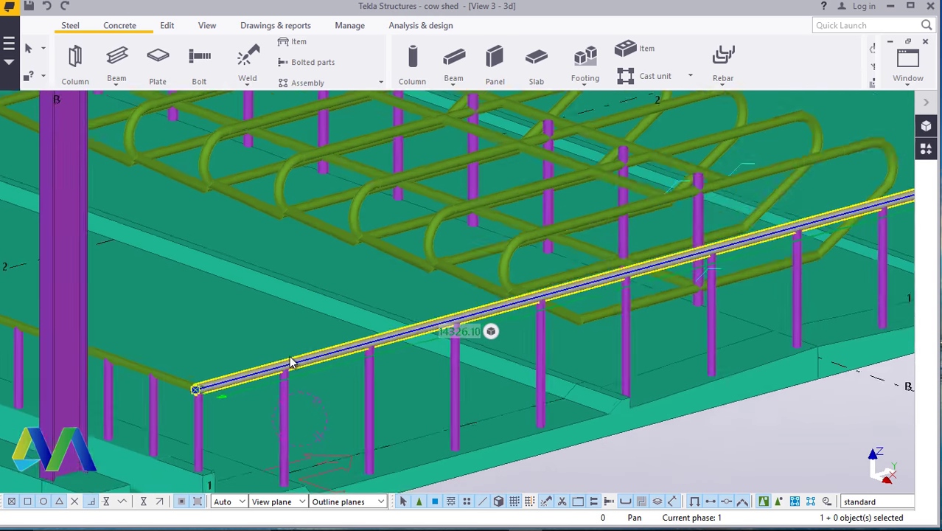
scroll(243, 409, "up", 2)
scroll(254, 401, "down", 2)
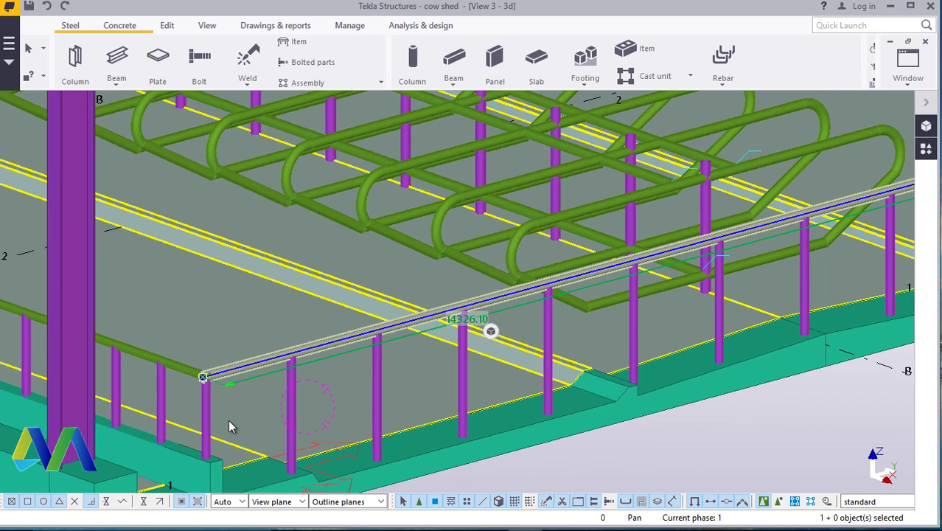
scroll(223, 394, "up", 2)
scroll(207, 389, "up", 10)
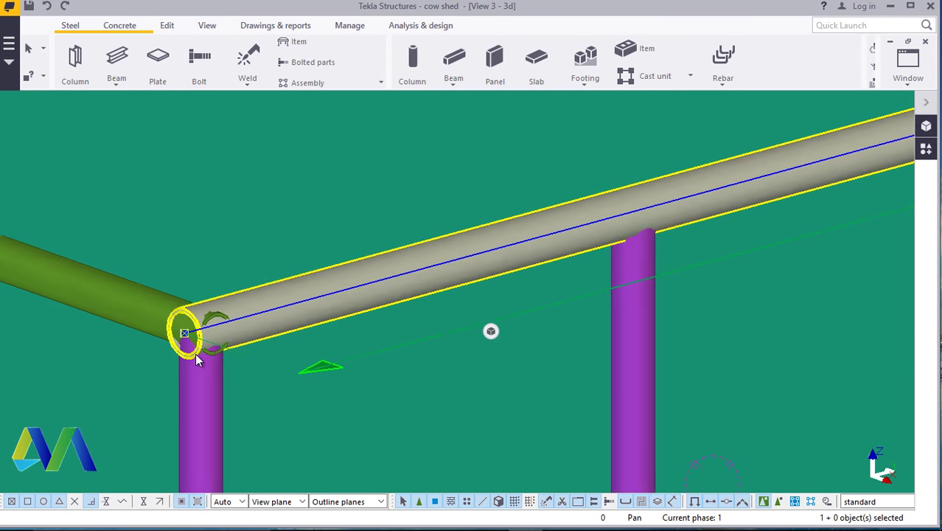
scroll(189, 292, "up", 1)
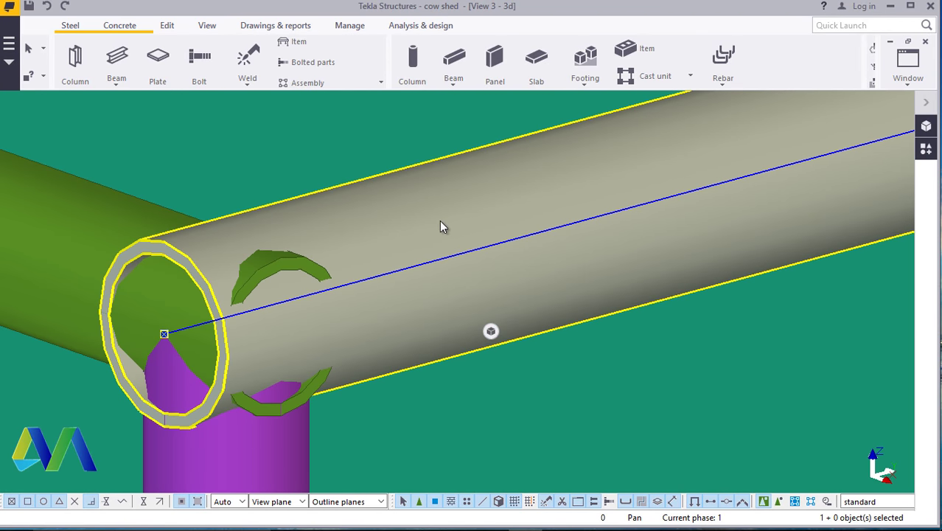
scroll(255, 253, "up", 1)
double_click(420, 205)
left_click(612, 192)
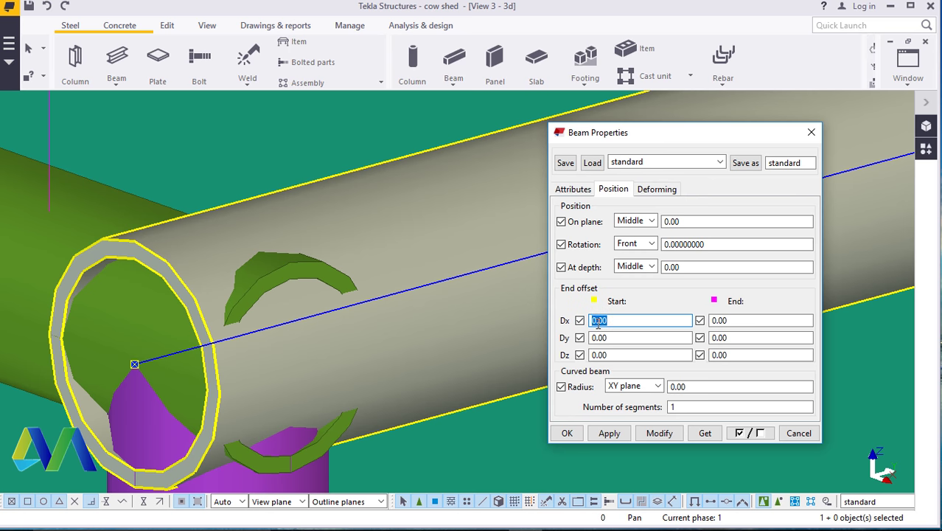
type("30")
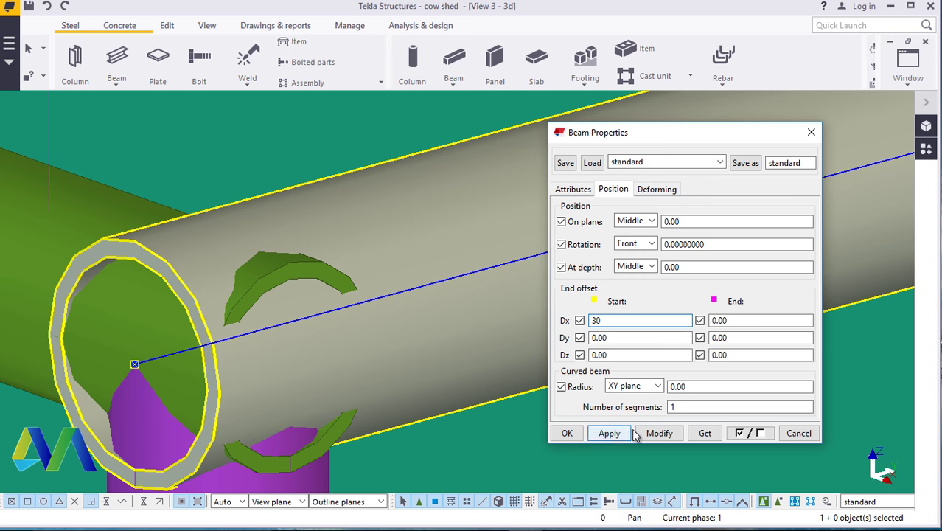
left_click(658, 434)
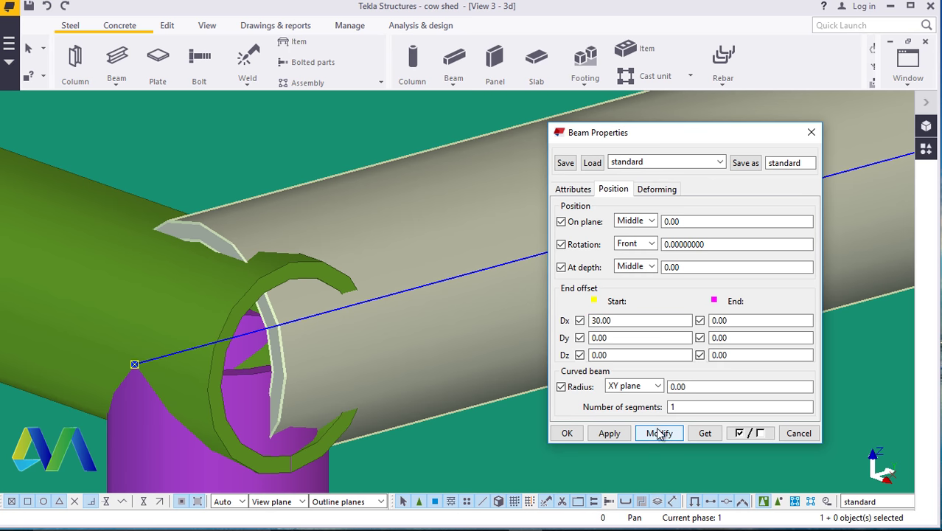
left_click(568, 433)
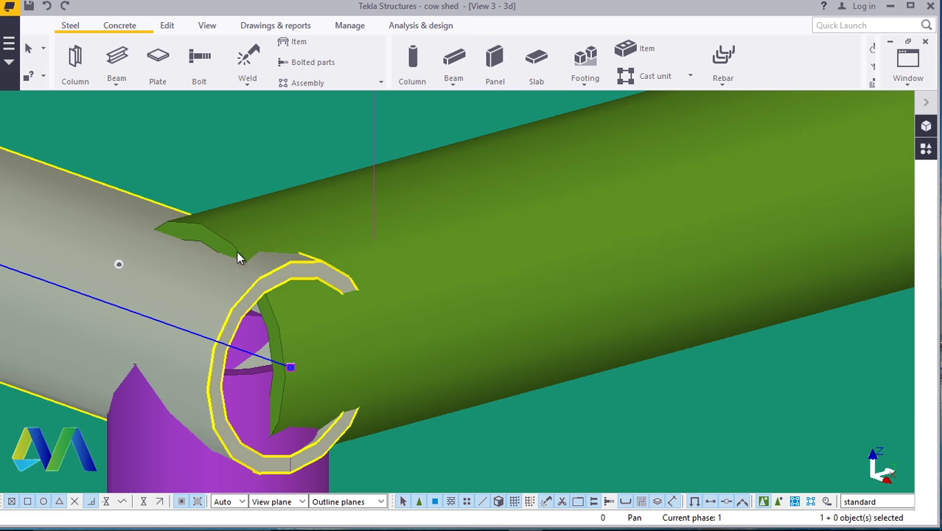
- Modify the adjoining rail's end Dx offset to -30 where it meets the corner post, after trying 30
double_click(237, 256)
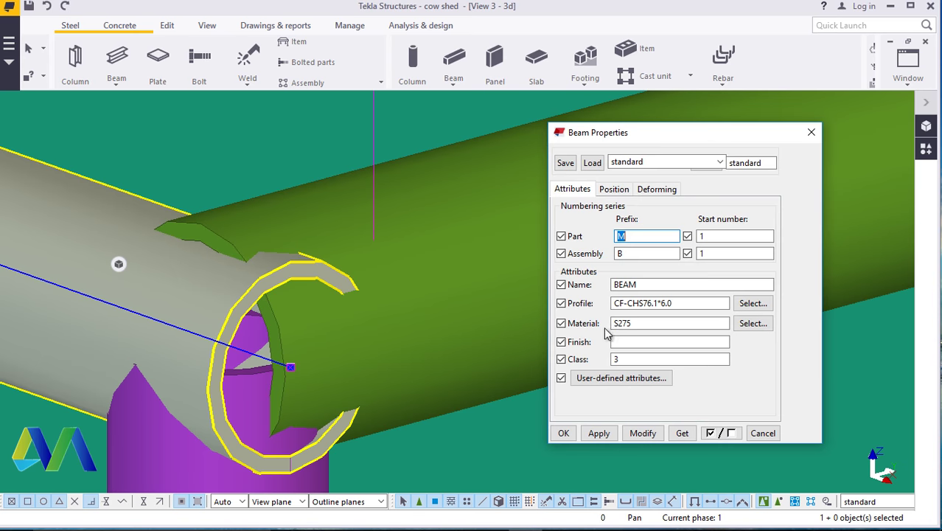
left_click(613, 189)
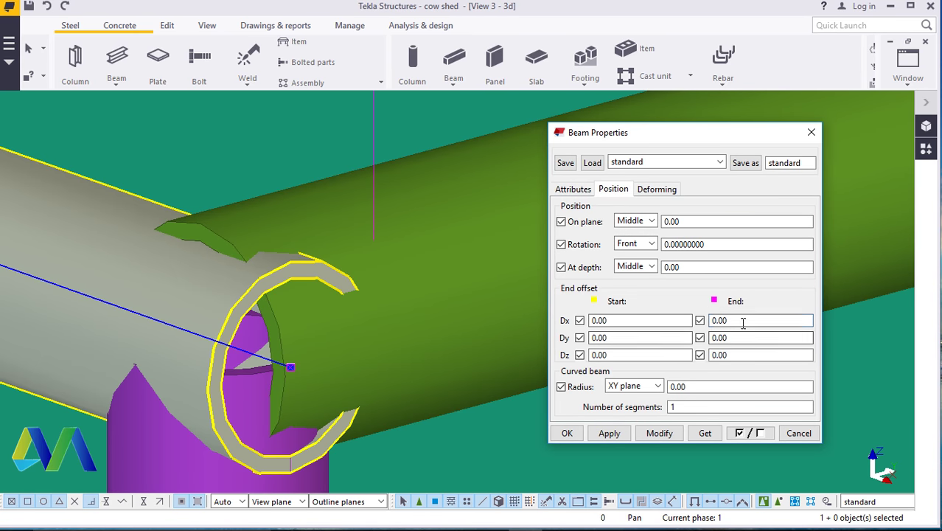
left_click_drag(747, 322, 708, 332)
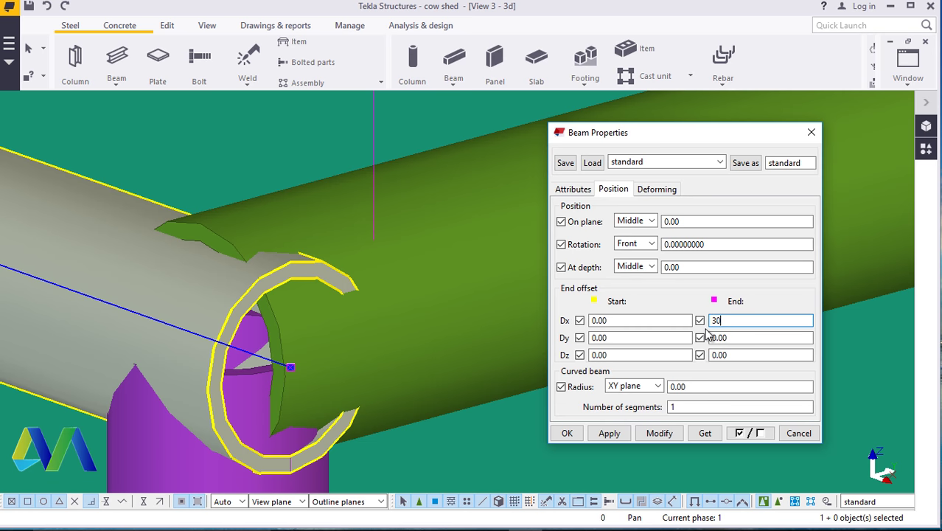
left_click(658, 433)
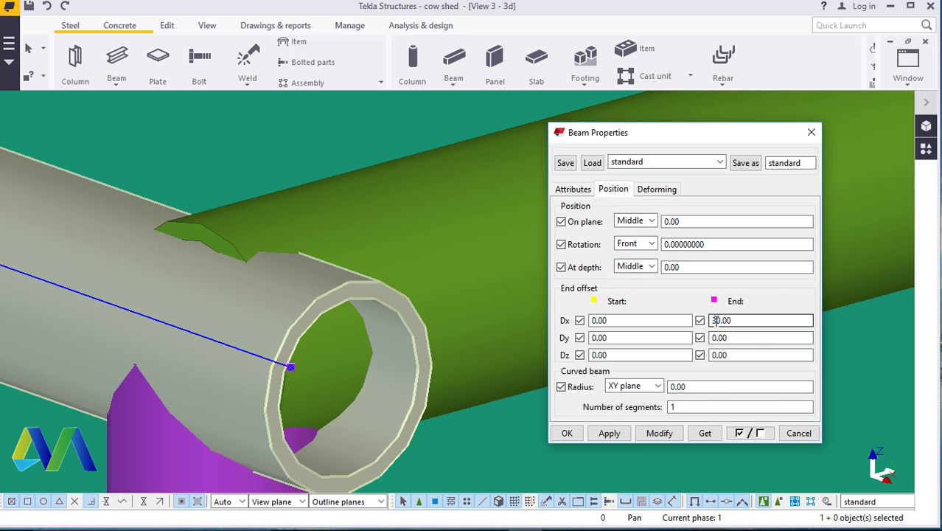
type("-")
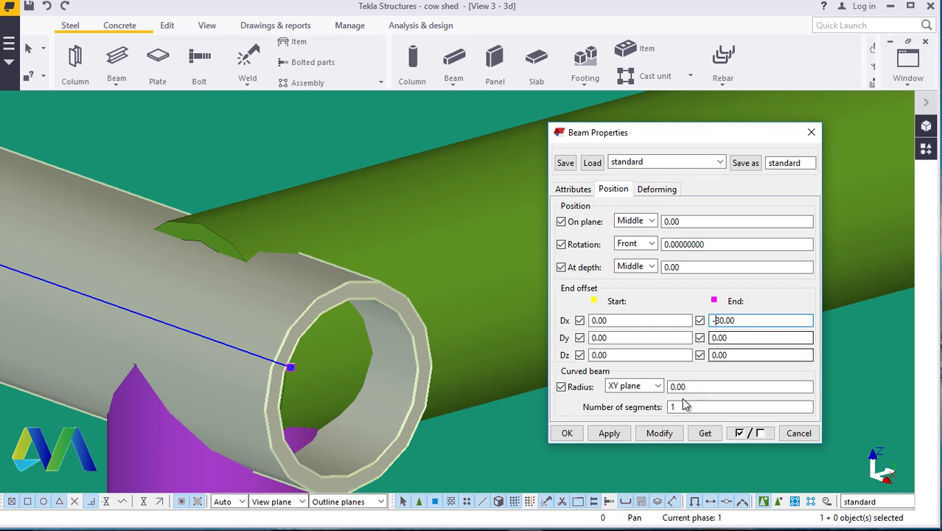
left_click(663, 433)
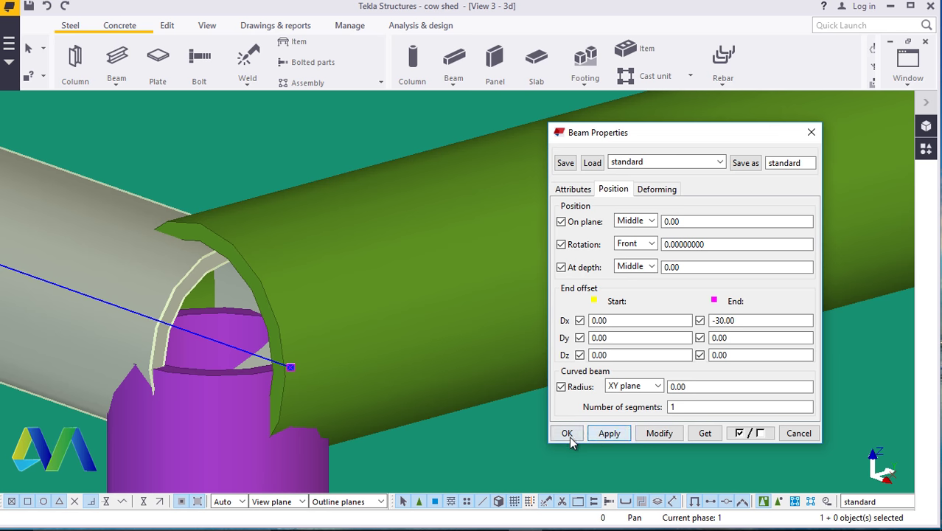
left_click(562, 435)
- Try the Front depth position on the grid 1 rail, modify it to Behind and close the beam properties
scroll(324, 394, "down", 3)
mouse_move(299, 401)
middle_mouse_down("ctrl")
mouse_move(251, 359)
mouse_move(233, 309)
mouse_move(326, 326)
mouse_move(313, 348)
middle_mouse_up("ctrl")
double_click(372, 322)
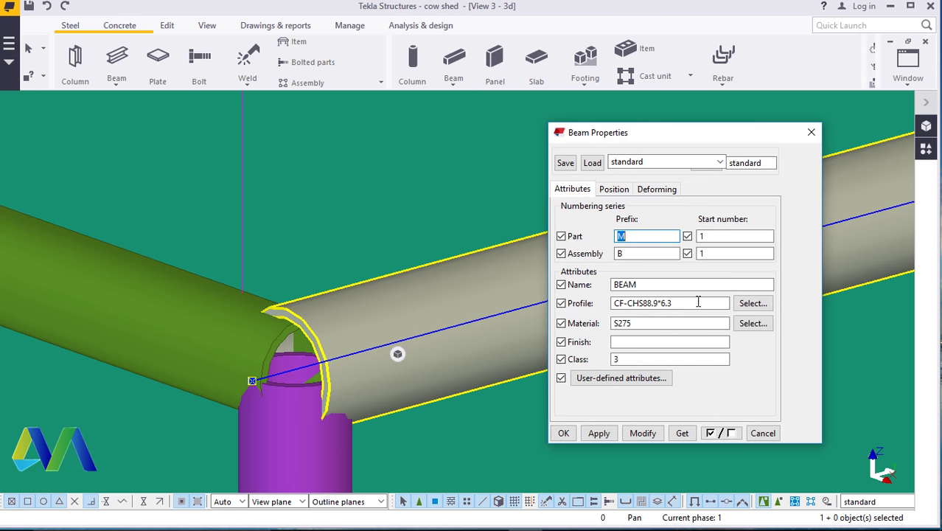
left_click(614, 188)
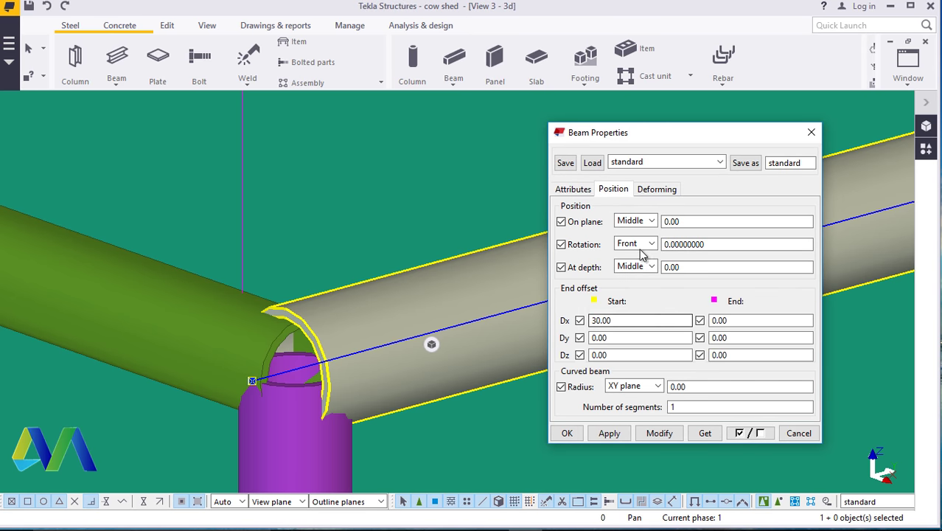
left_click(650, 267)
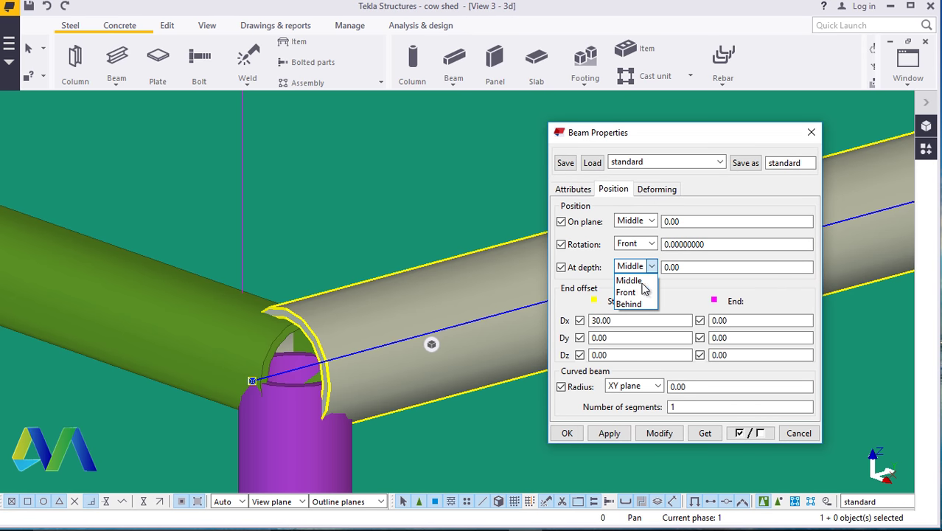
left_click(649, 221)
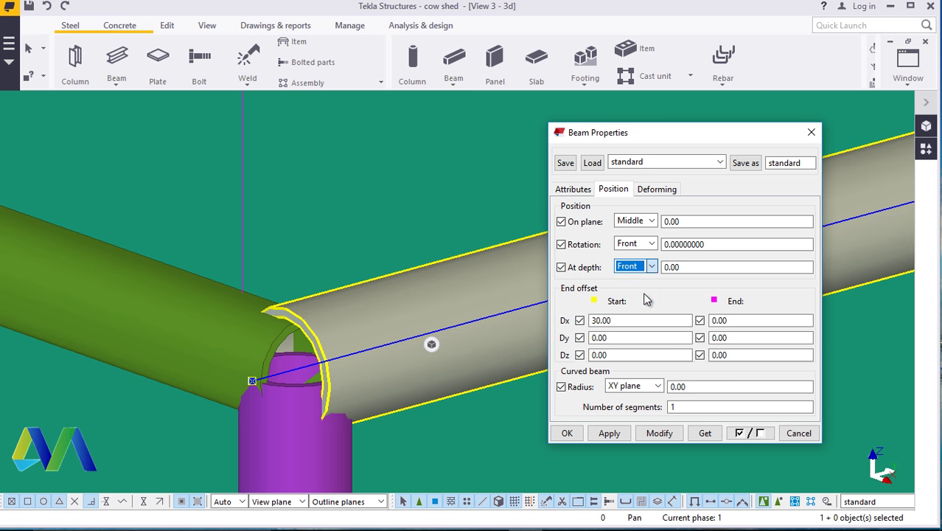
left_click(658, 434)
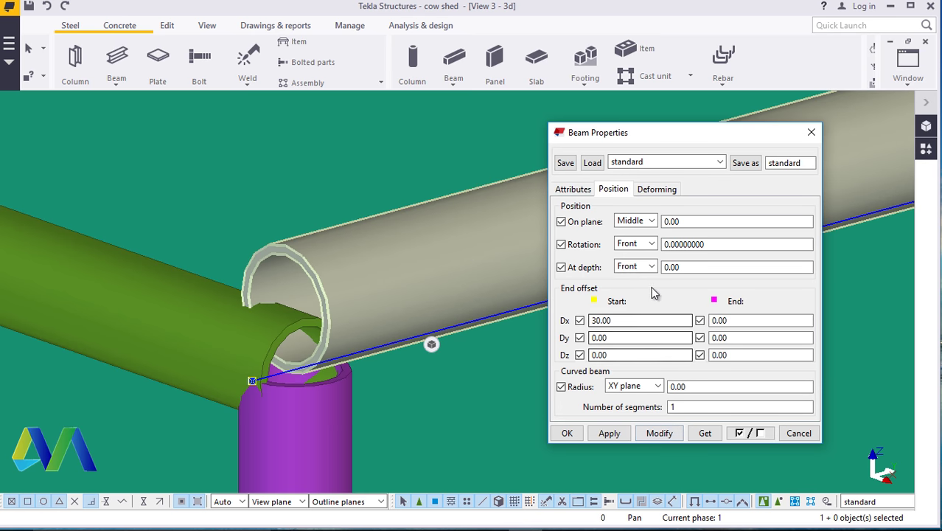
left_click(658, 433)
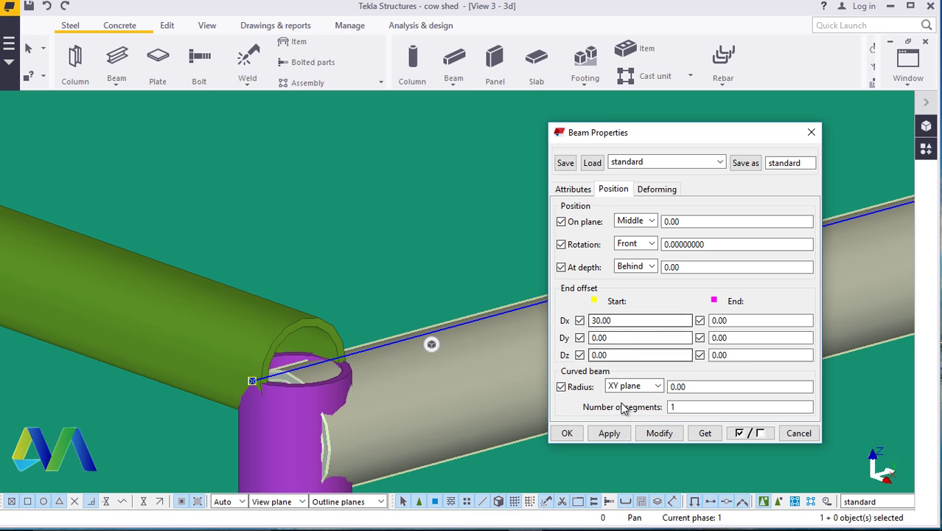
left_click(567, 434)
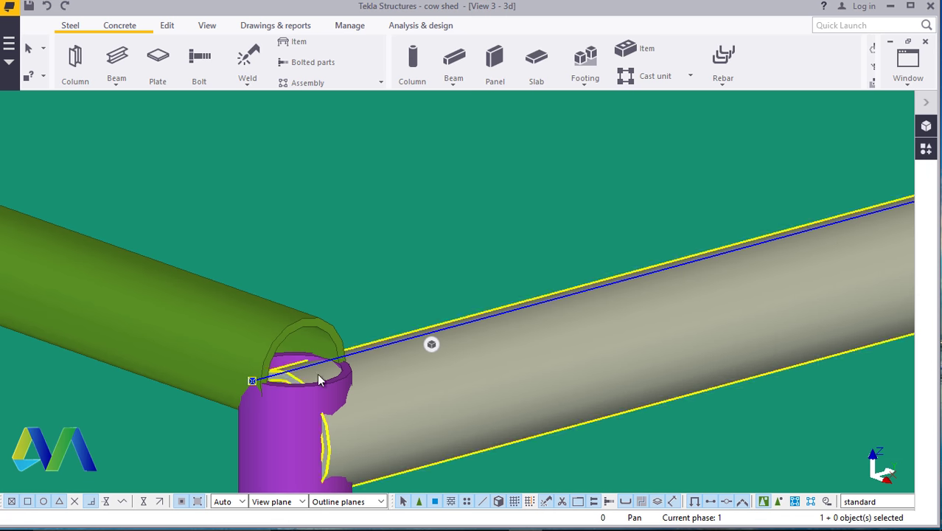
- Modify the adjoining rail's depth position to Behind and close the beam properties
double_click(140, 315)
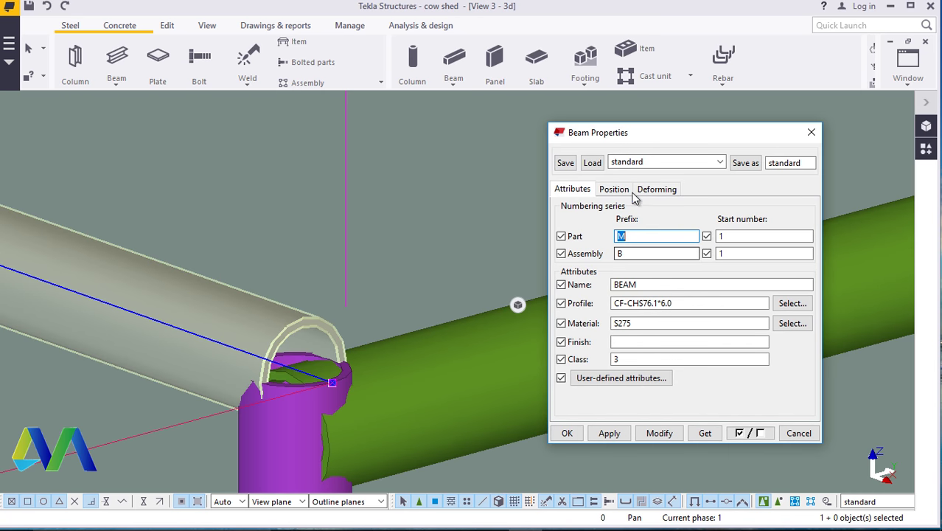
left_click(613, 189)
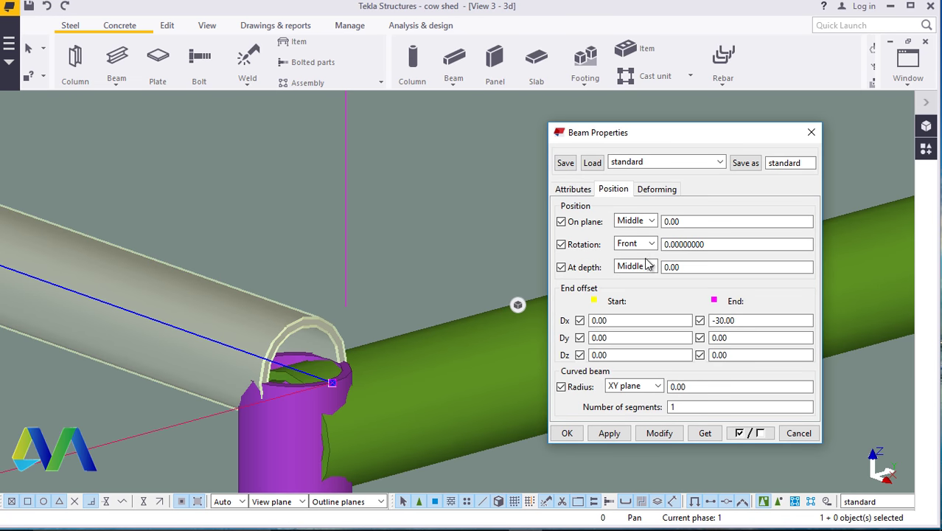
left_click(652, 434)
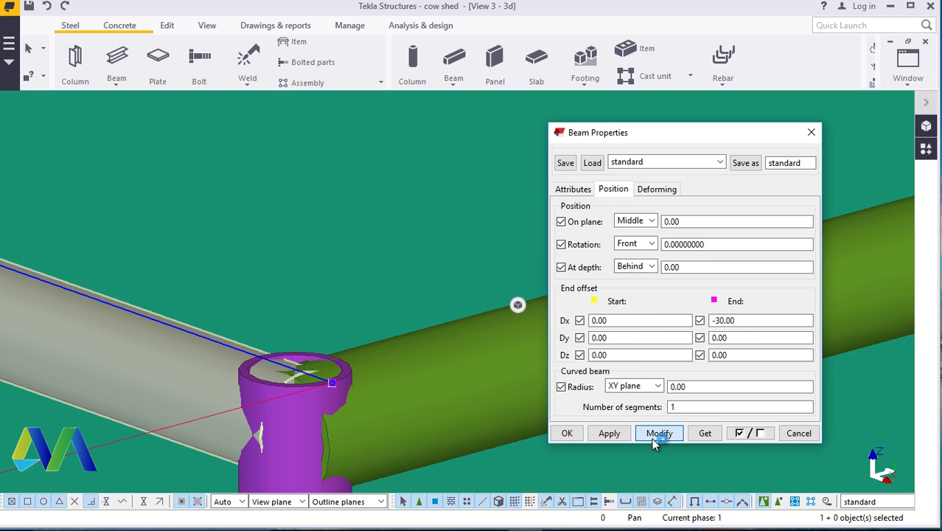
left_click(566, 434)
- Try a depth offset of 10 on the grid 1 rail, modify it to -5 and close the beam properties
scroll(334, 391, "down", 5)
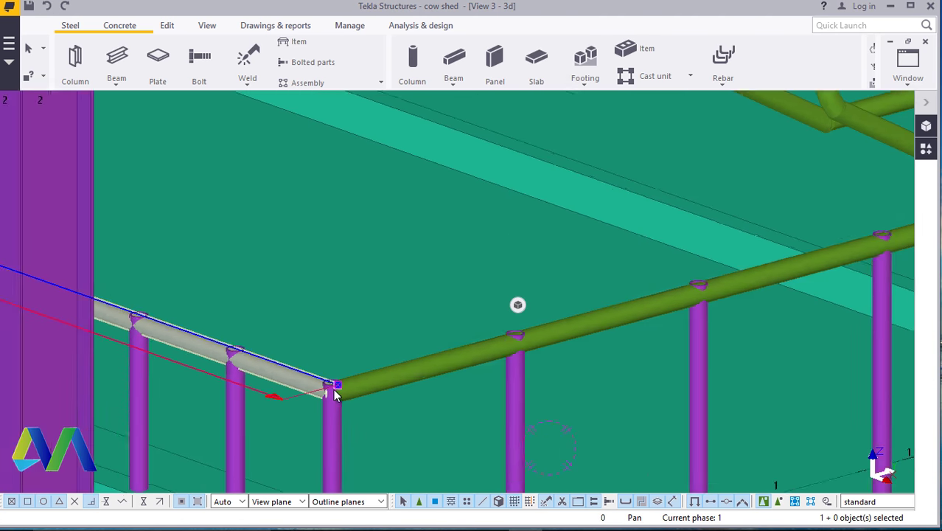
scroll(333, 390, "down", 1)
scroll(500, 355, "up", 1)
scroll(468, 355, "down", 5)
scroll(606, 328, "up", 2)
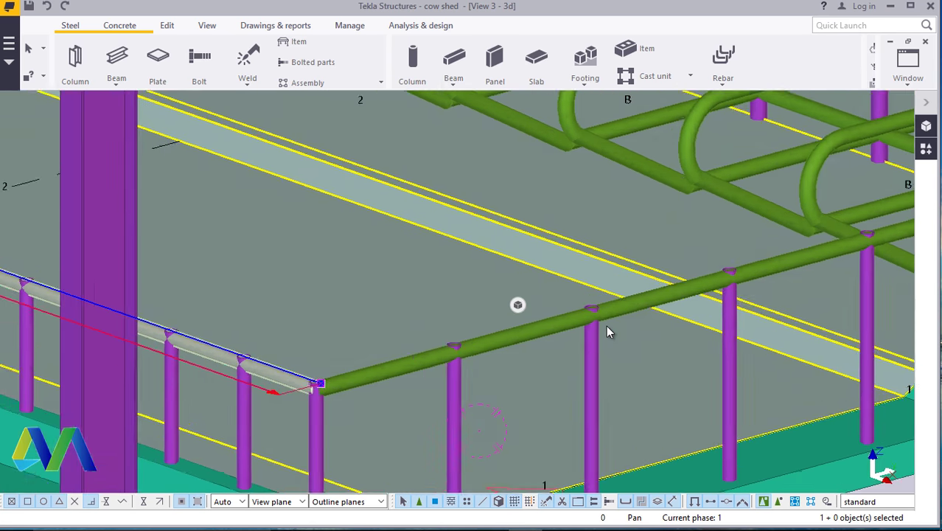
middle_click_drag(605, 325, 254, 423, "ctrl")
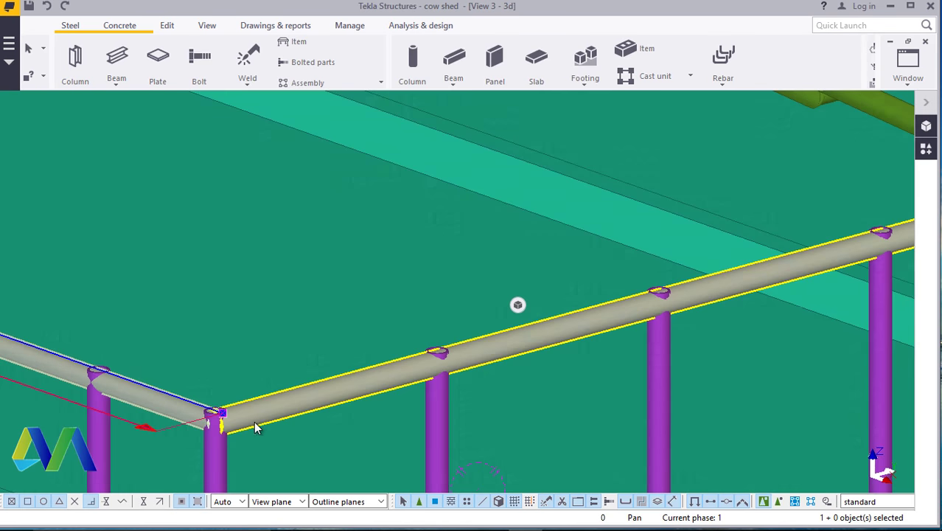
double_click(299, 402)
scroll(212, 426, "up", 5)
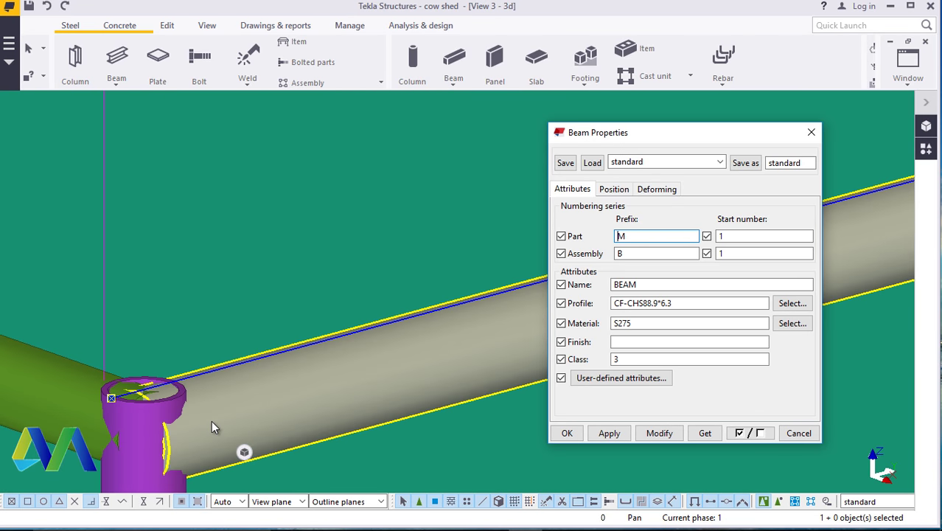
left_click(615, 192)
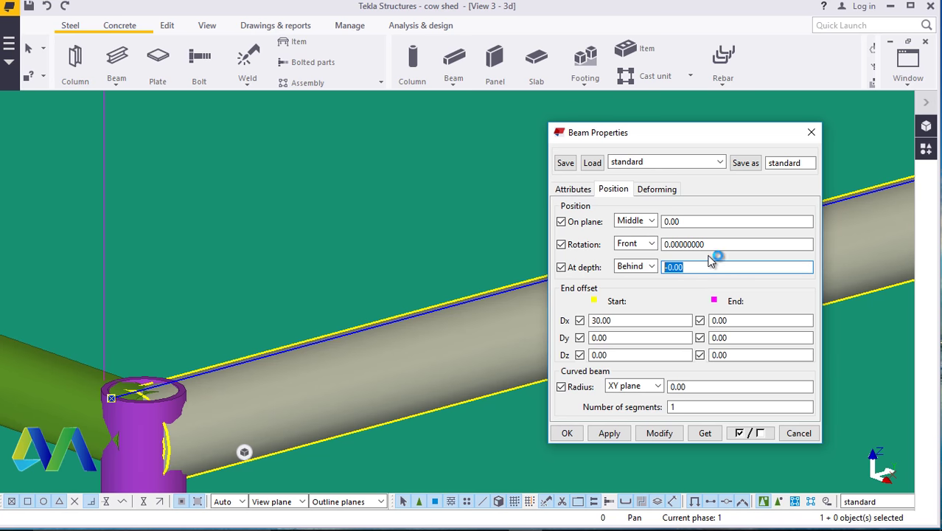
left_click(658, 433)
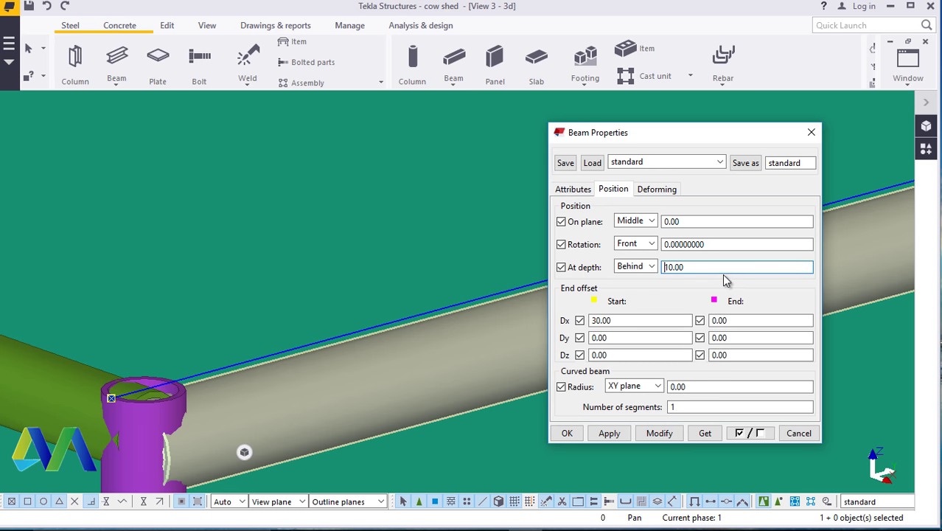
left_click(661, 435)
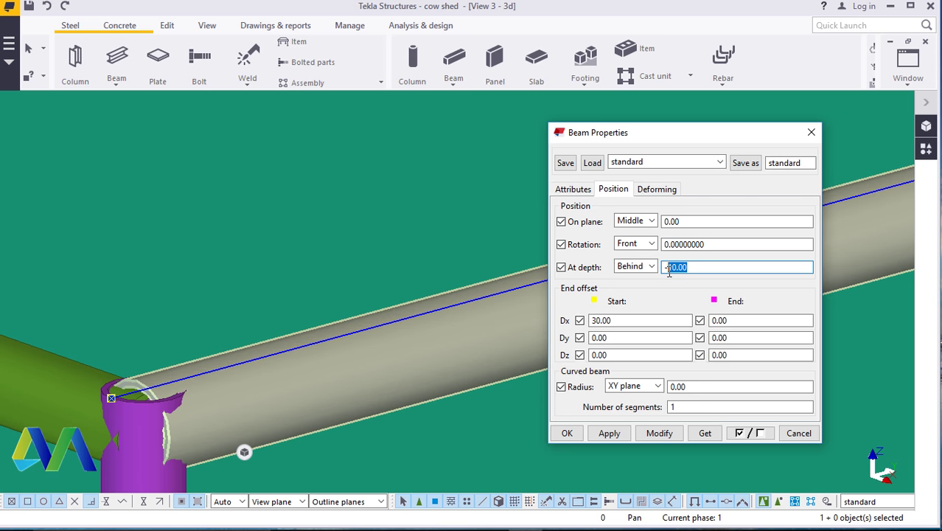
left_click(659, 433)
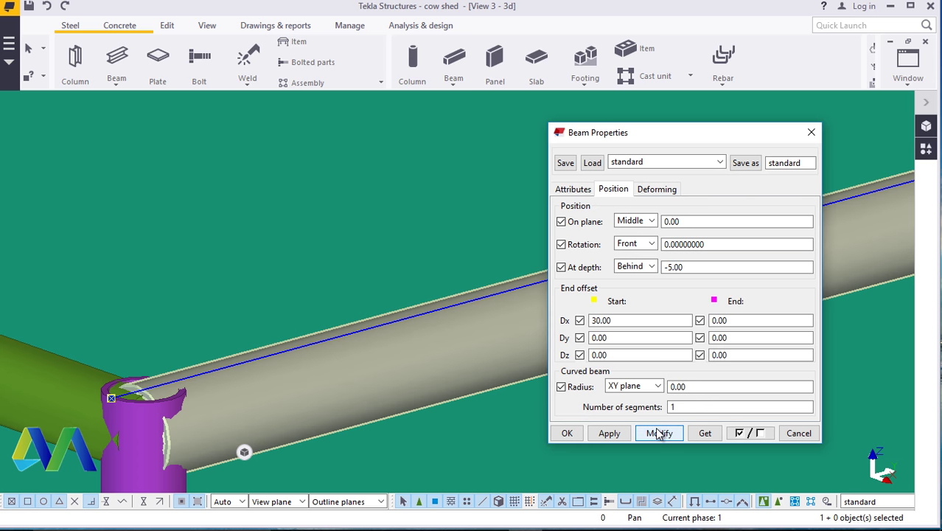
left_click(567, 432)
- Start copying the grid 1 rail at the corner post
scroll(519, 351, "down", 4)
scroll(434, 387, "up", 2)
scroll(381, 398, "up", 6)
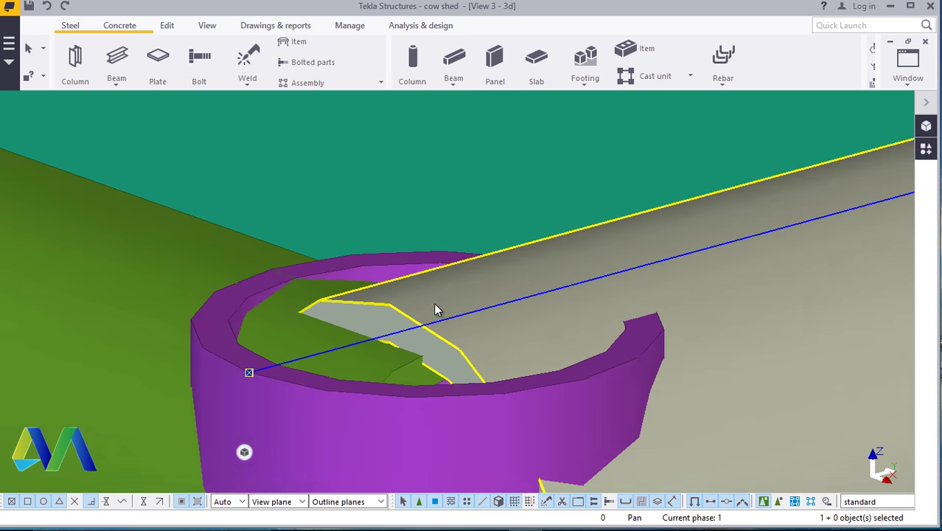
scroll(448, 309, "up", 2)
right_click(465, 299)
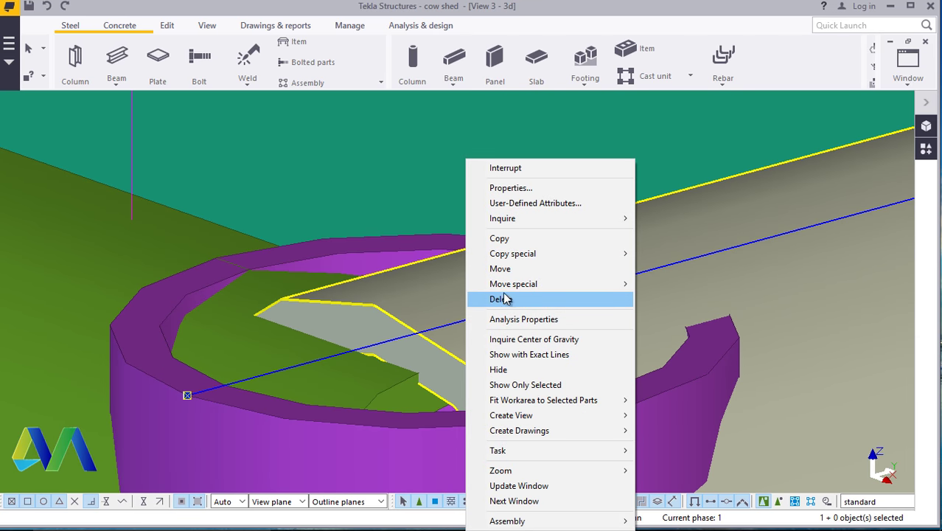
left_click(502, 239)
scroll(493, 326, "up", 6)
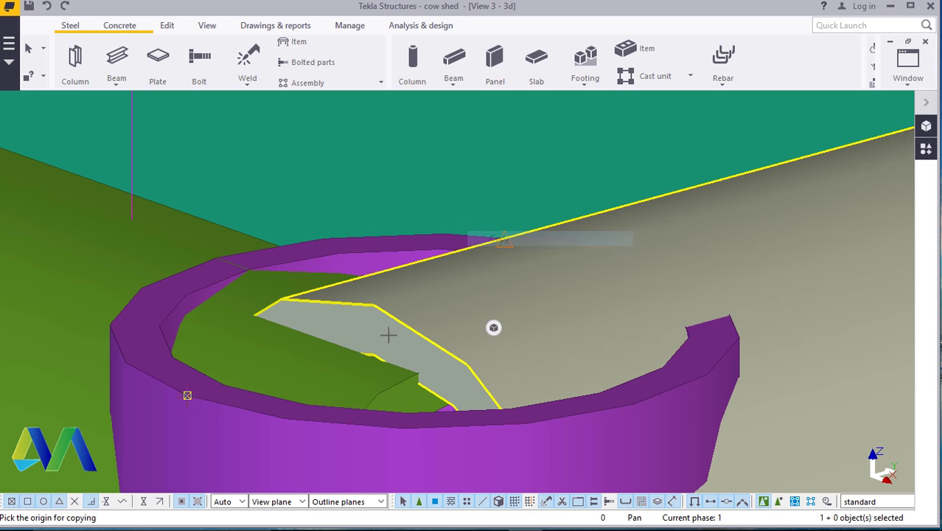
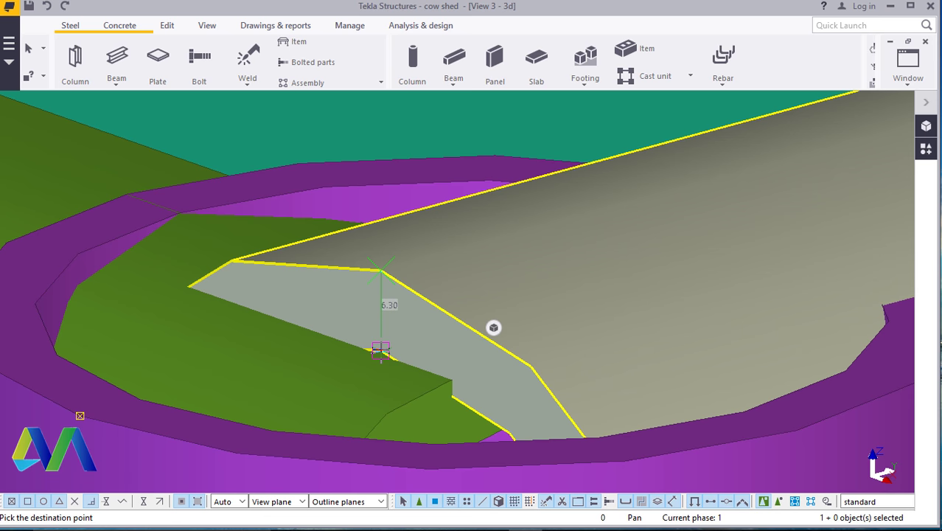
- Copy the grid 1 top rail 500 mm straight down as a lower rail and end the copy command
type("500")
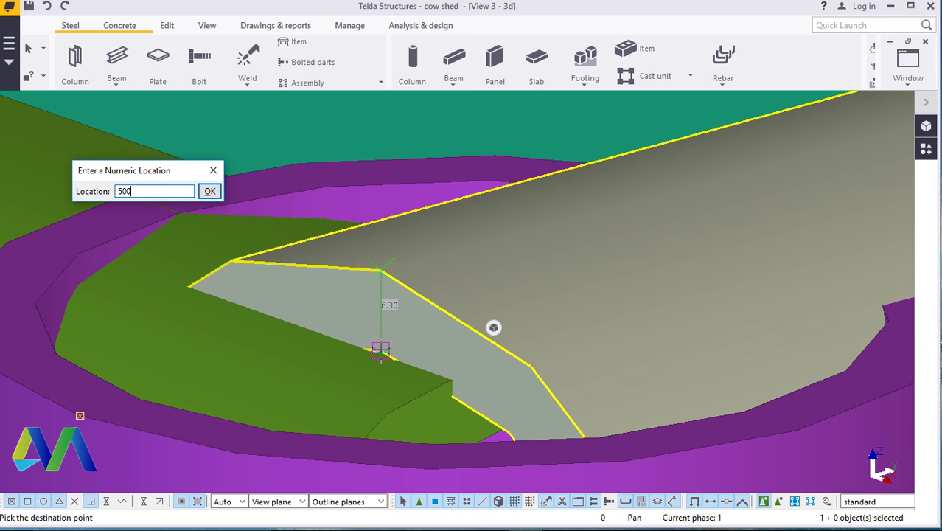
key("Return")
scroll(433, 384, "down", 5)
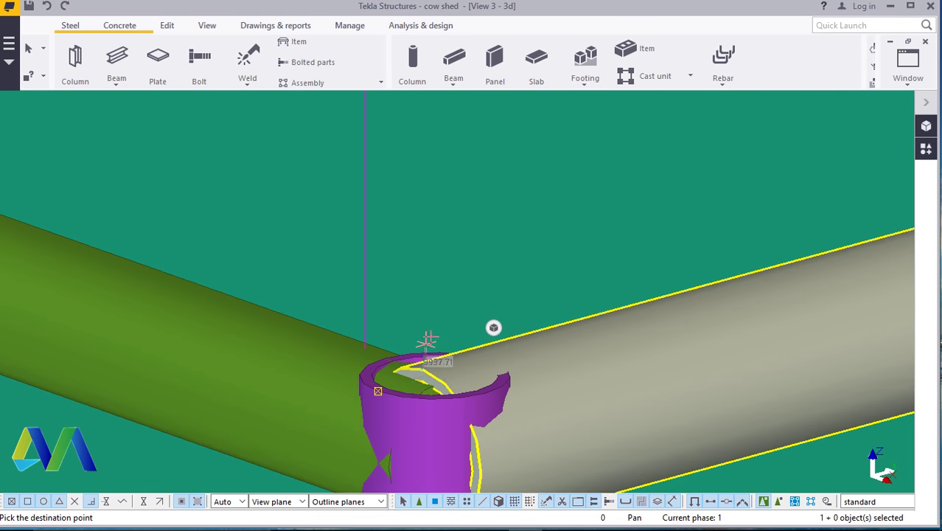
scroll(430, 337, "down", 8)
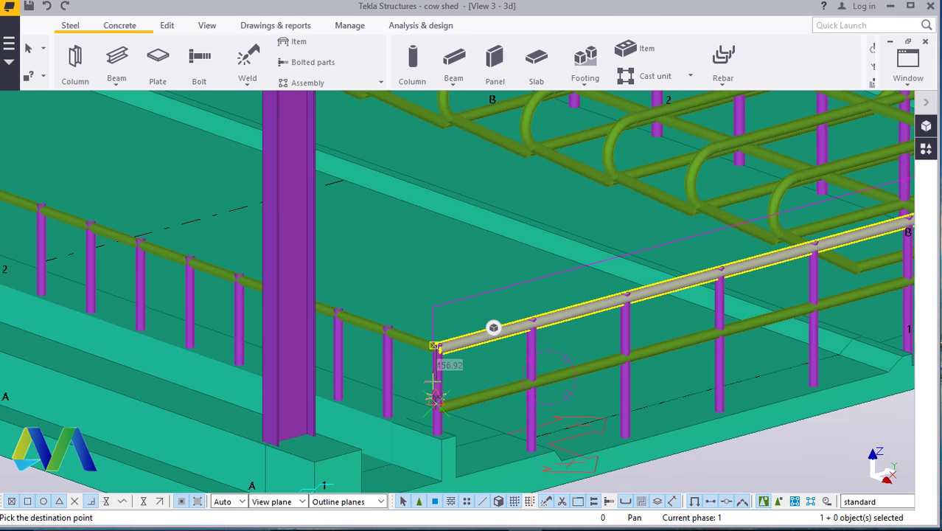
scroll(435, 396, "down", 2)
scroll(438, 387, "down", 2)
scroll(758, 418, "up", 1)
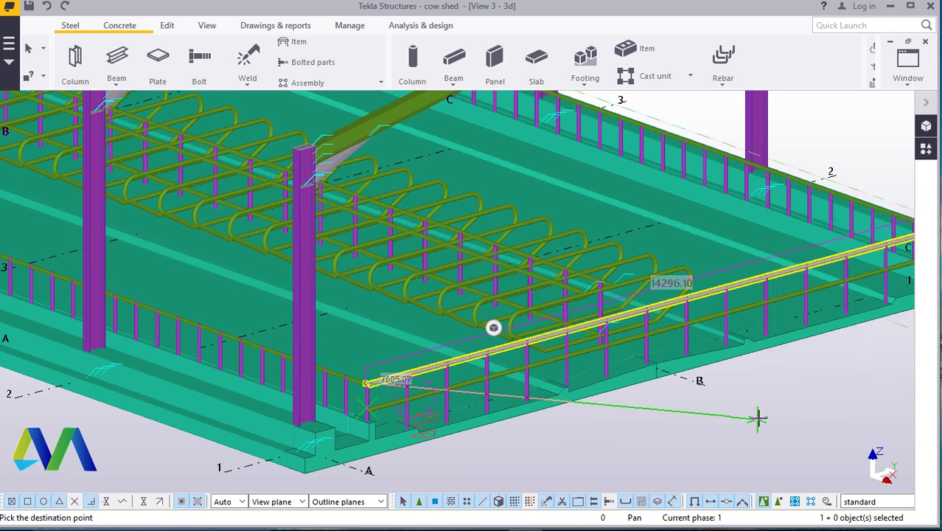
right_click(758, 417)
left_click(797, 200)
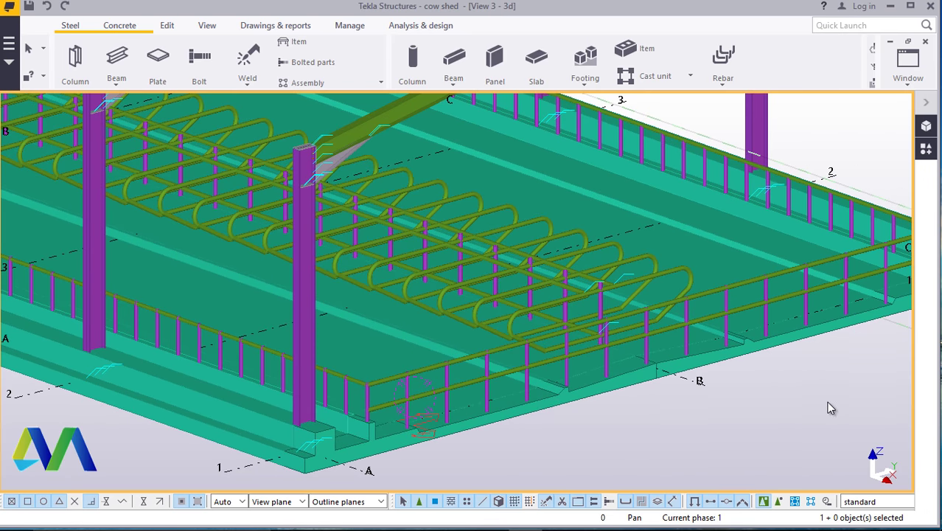
- Examine the new lower rail along grid 1, together with the feed barriers and frames around it
left_click(384, 119)
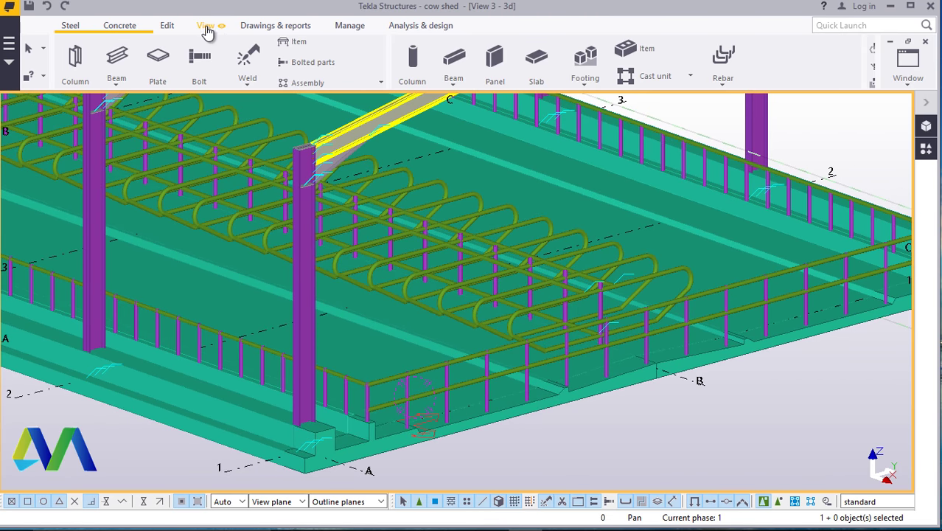
left_click(207, 26)
left_click(490, 69)
left_click(505, 88)
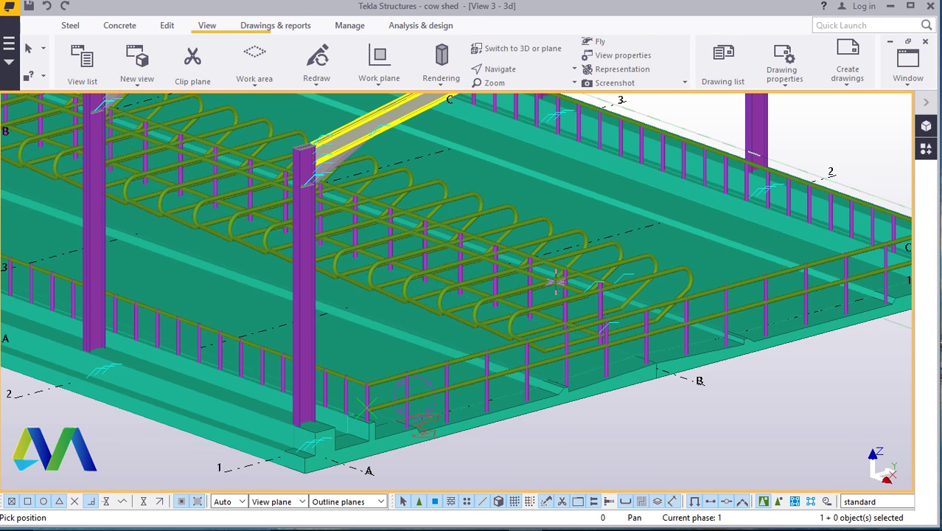
left_click_drag(565, 287, 422, 308)
scroll(343, 307, "down", 6)
scroll(268, 238, "up", 2)
middle_click_drag(395, 345, 621, 343, "ctrl")
left_click_drag(622, 344, 554, 394)
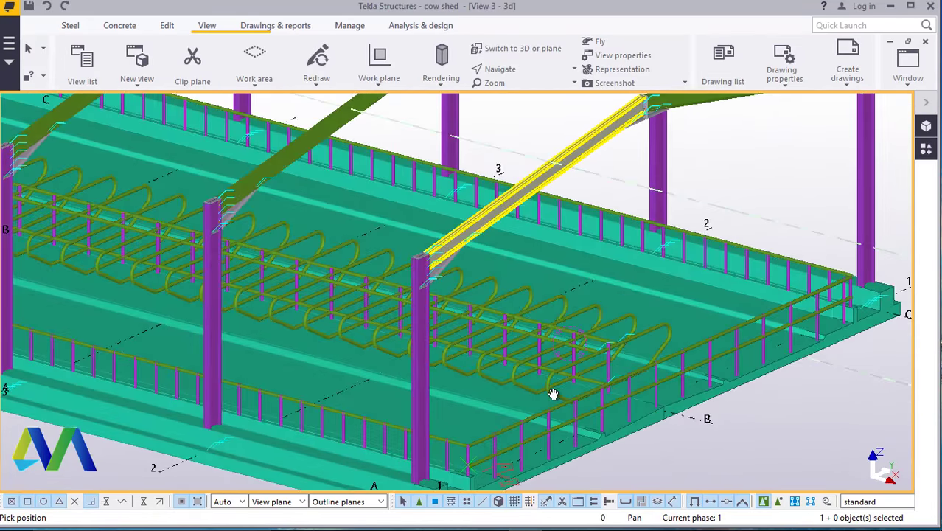
scroll(545, 387, "down", 5)
scroll(564, 391, "up", 3)
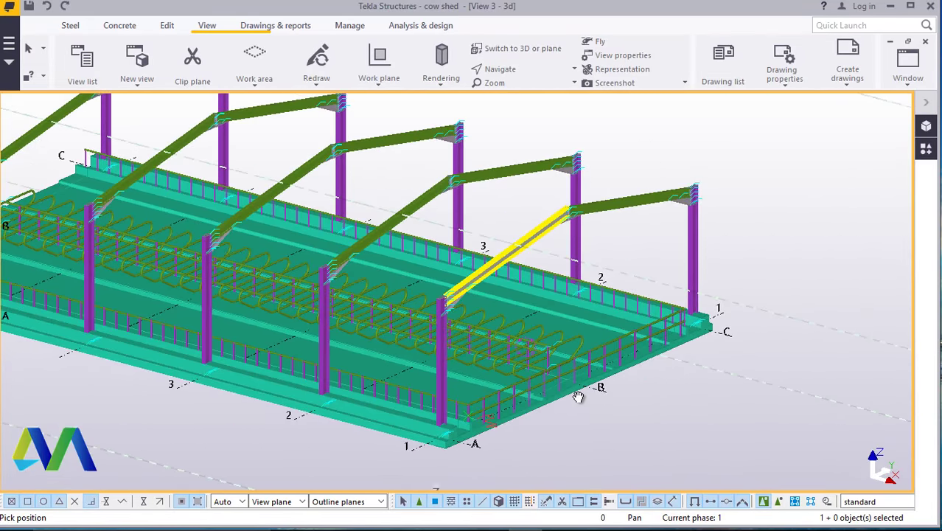
scroll(568, 406, "up", 5)
right_click(767, 354)
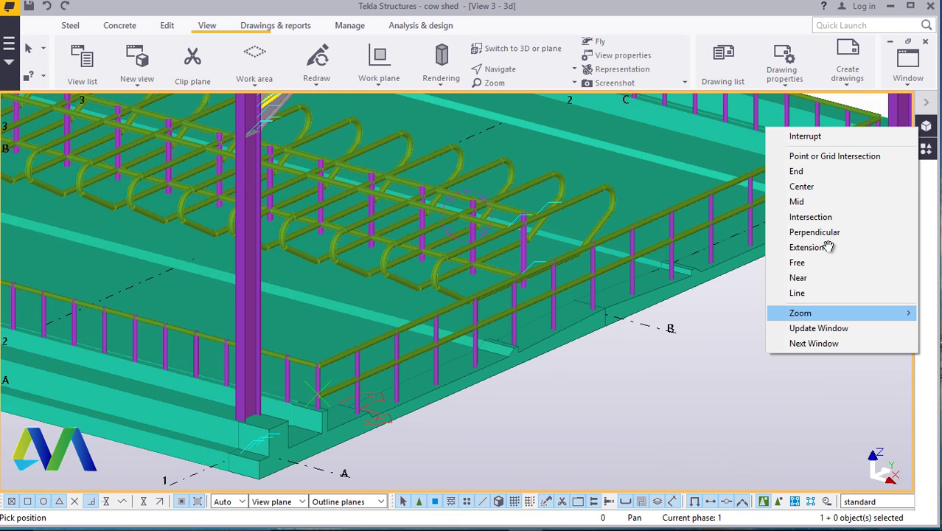
left_click(805, 137)
- Select the grid 1 railing posts from the first one after the grid A corner post to just past grid B
scroll(378, 353, "up", 6)
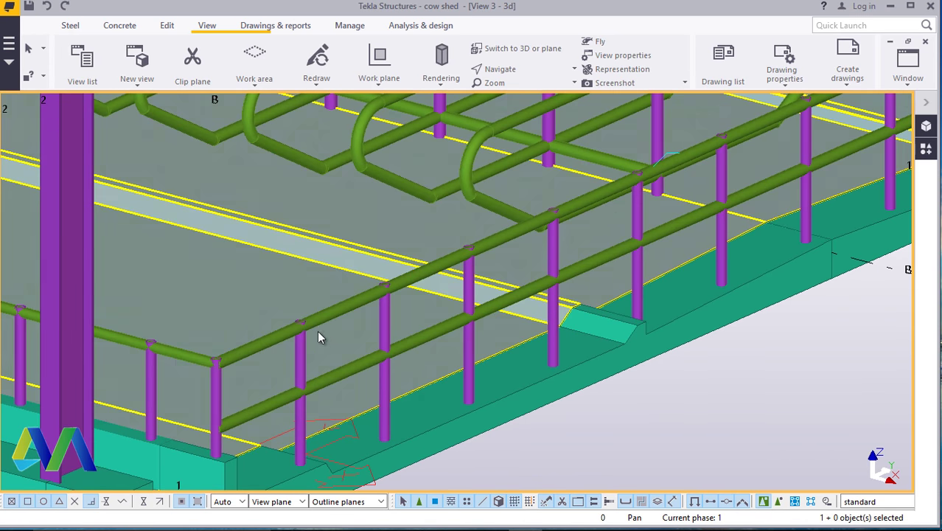
left_click(314, 366)
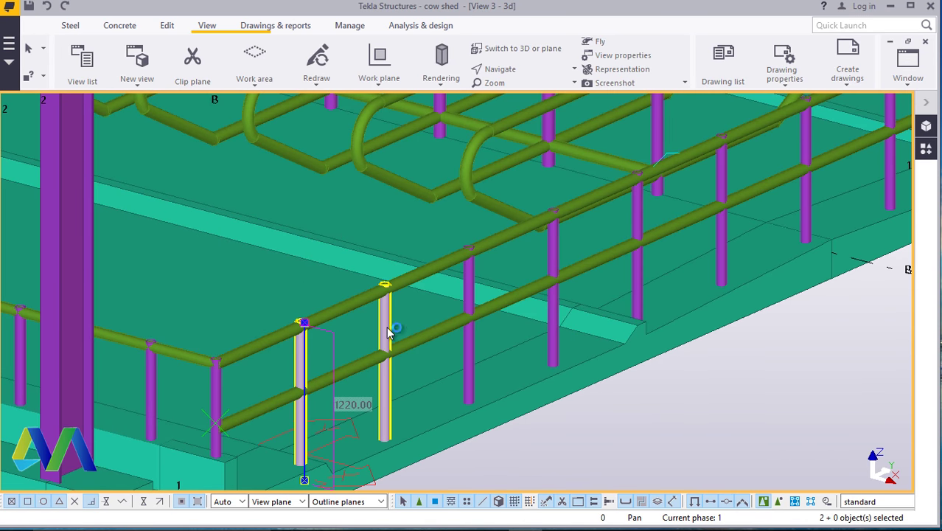
left_click(467, 305, "shift")
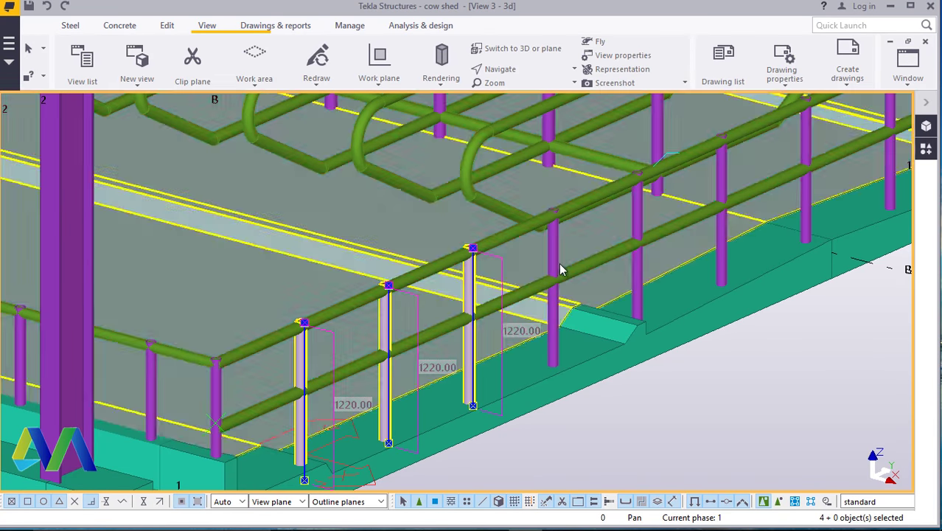
left_click(552, 254, "shift")
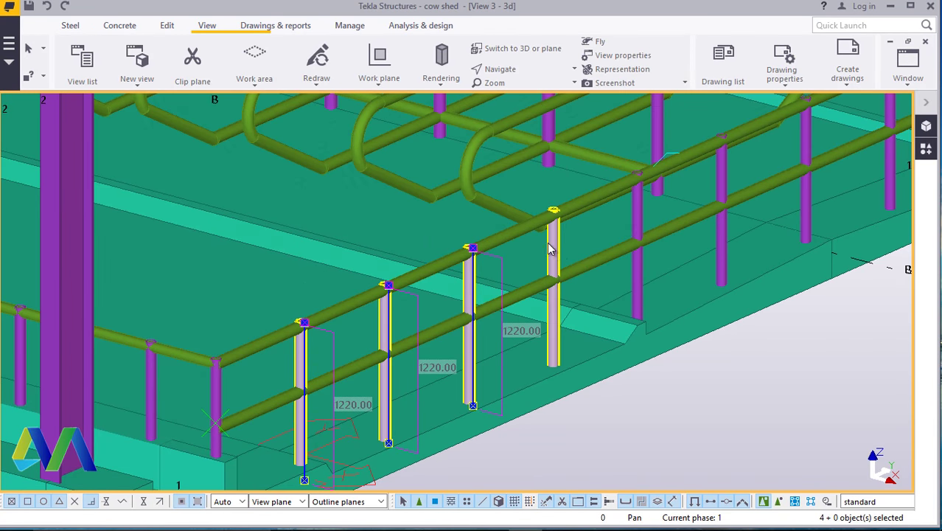
left_click(636, 208, "shift")
left_click(709, 177, "shift")
left_click(717, 168, "shift")
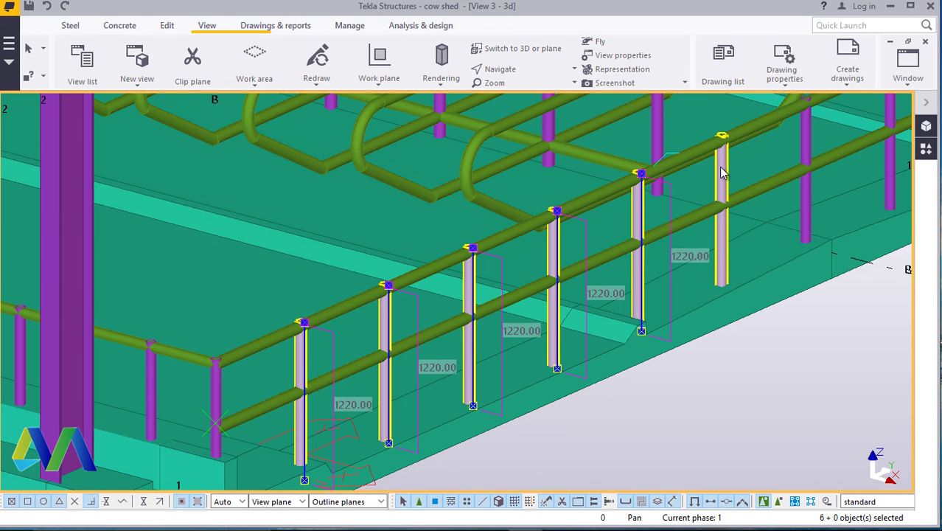
scroll(590, 221, "down", 3)
scroll(499, 267, "up", 5)
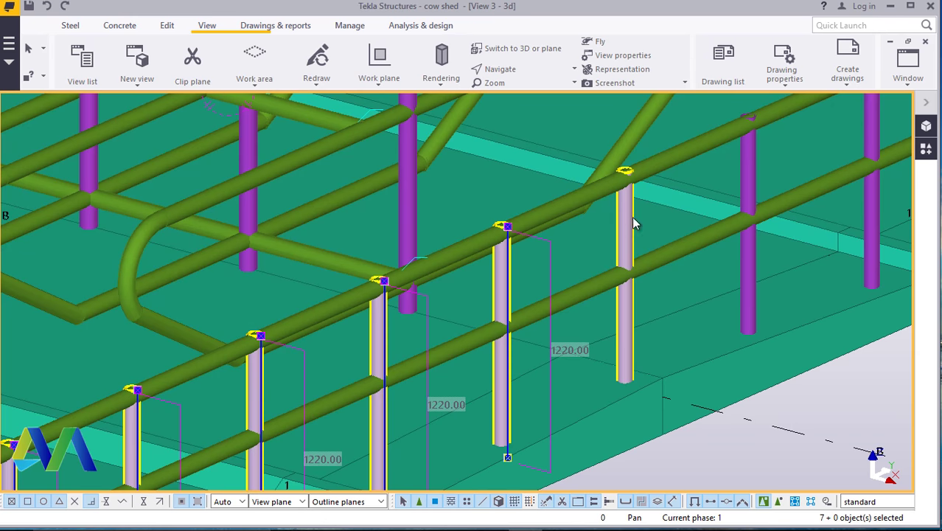
left_click(746, 159, "shift")
left_click(745, 153, "shift")
- Add the remaining grid 1 posts up to the grid C corner and both horizontal rails to the selection
scroll(402, 353, "down", 3)
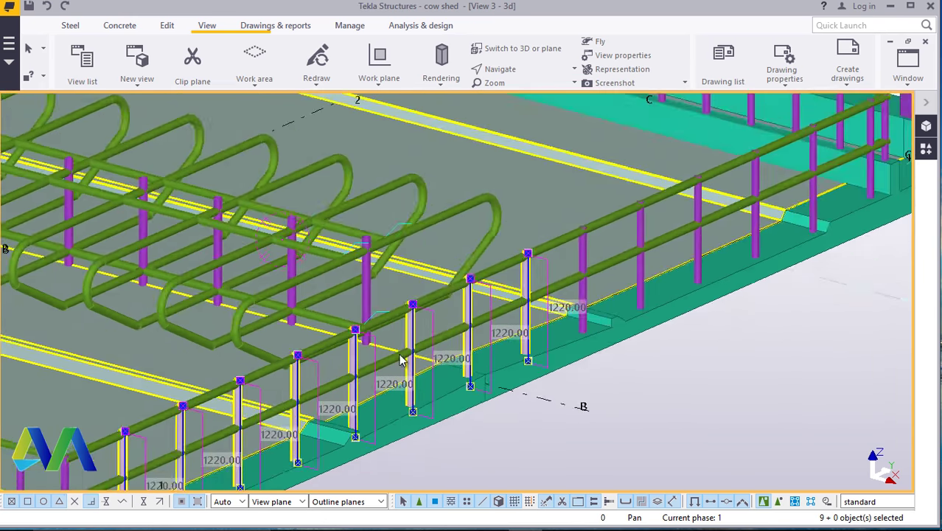
scroll(610, 269, "up", 4)
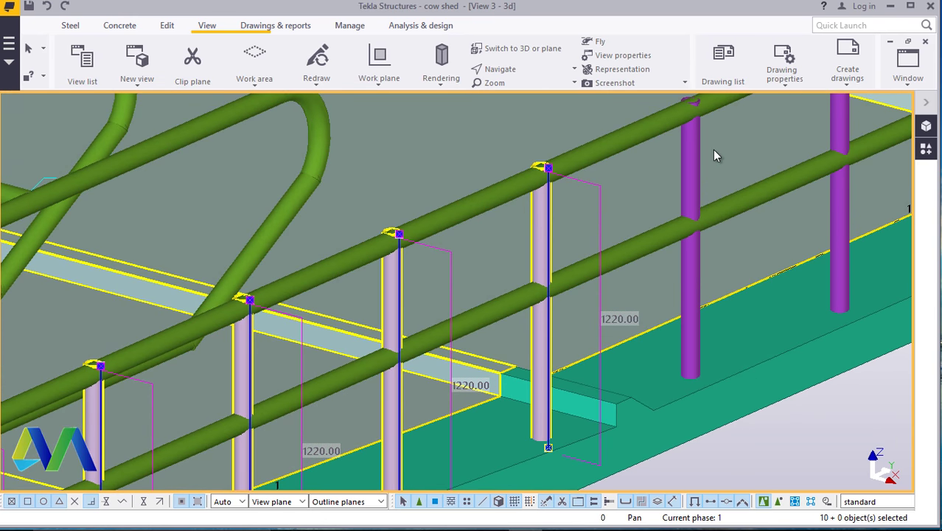
left_click(715, 147, "shift")
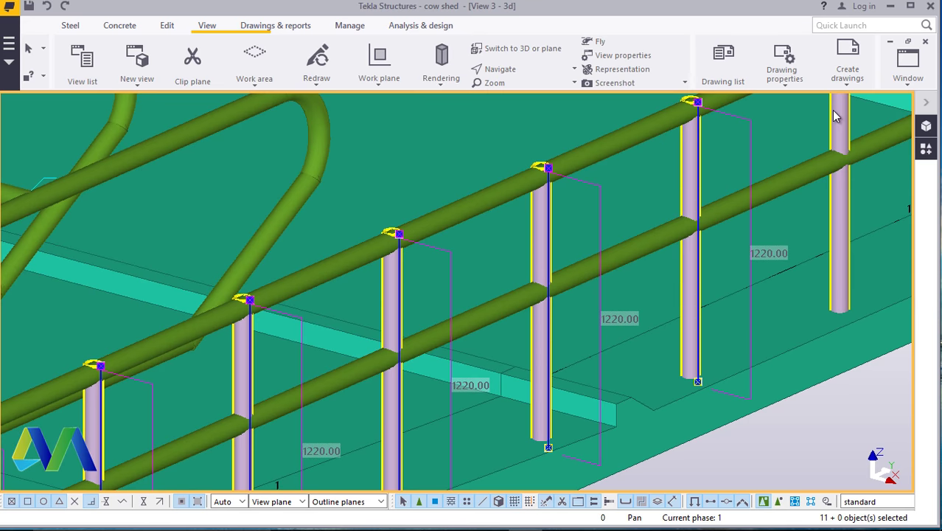
left_click(836, 116, "shift")
scroll(361, 328, "down", 5)
scroll(538, 241, "up", 4)
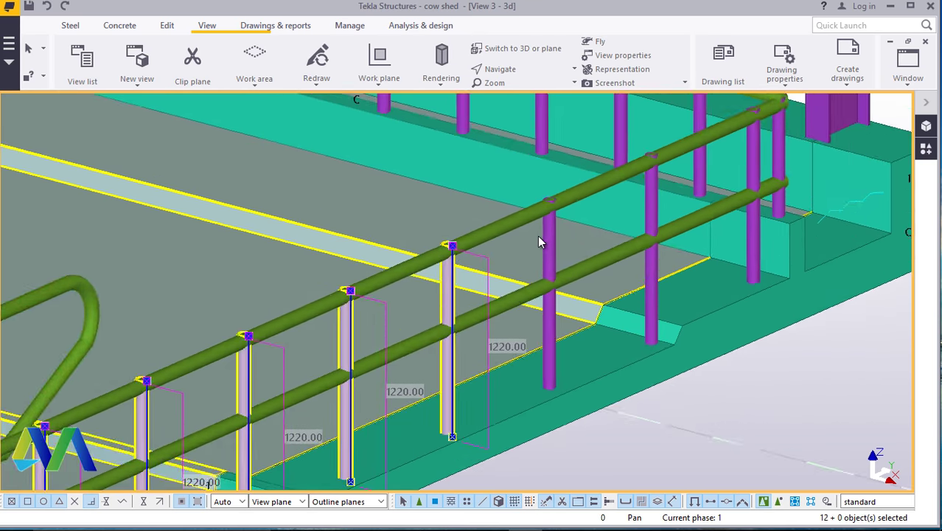
scroll(538, 241, "up", 3)
left_click(689, 190, "shift")
left_click(830, 151, "shift")
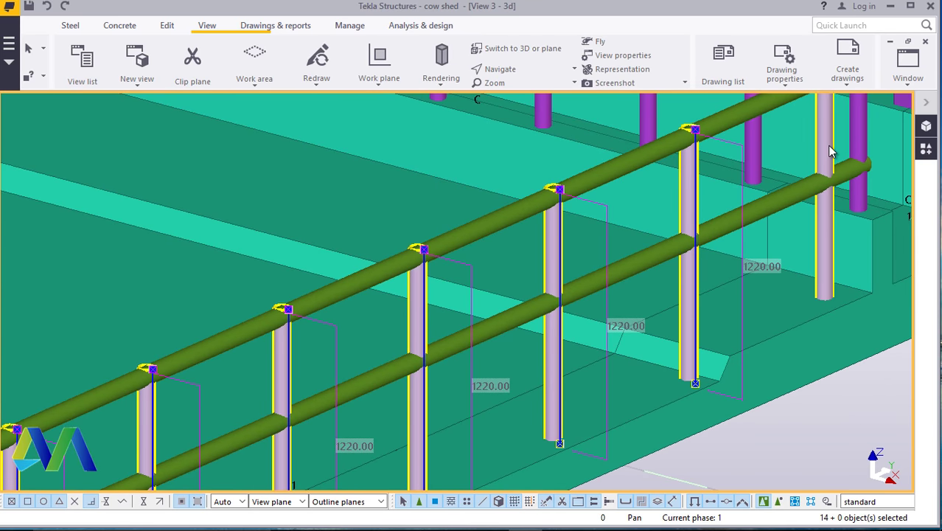
left_click(791, 207, "shift")
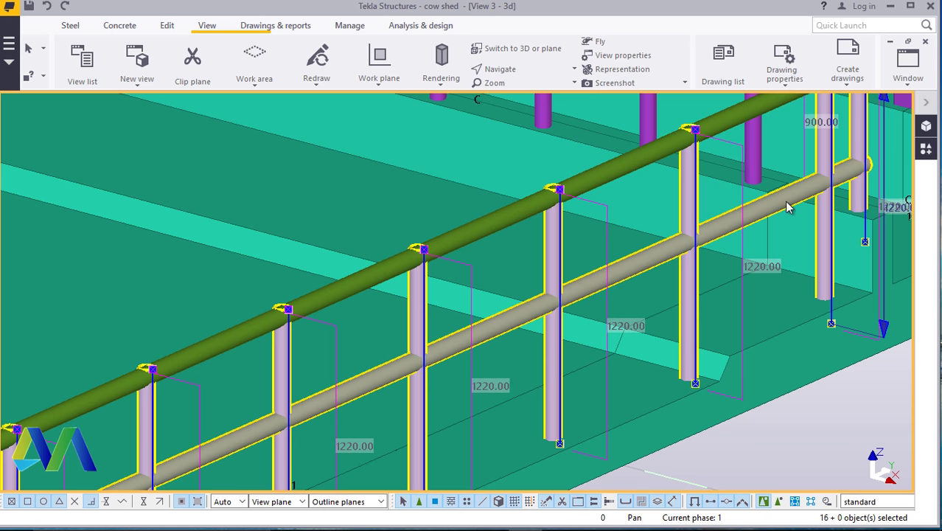
left_click(730, 125, "shift")
scroll(682, 288, "down", 4)
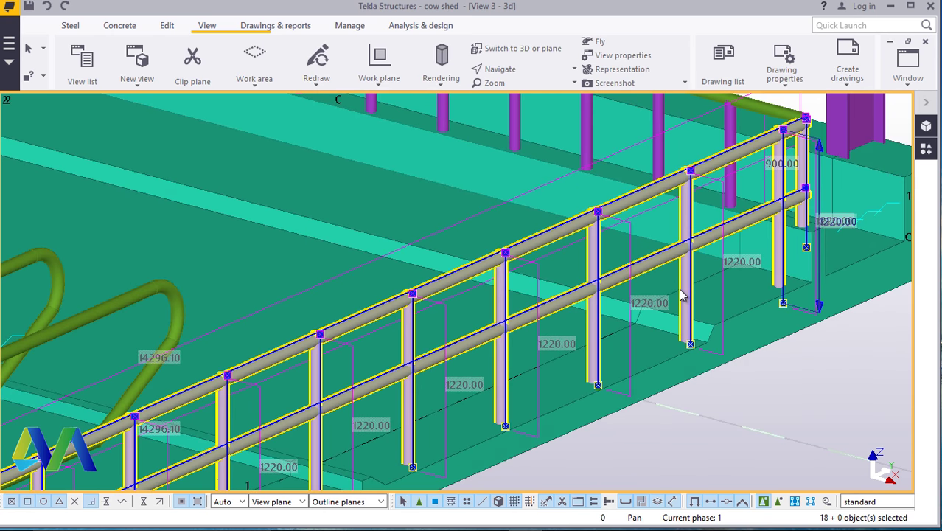
- Place the work plane on the outer vertical kerb face at the grid 1/A corner with the Work plane tool
scroll(701, 294, "down", 5)
scroll(197, 295, "up", 5)
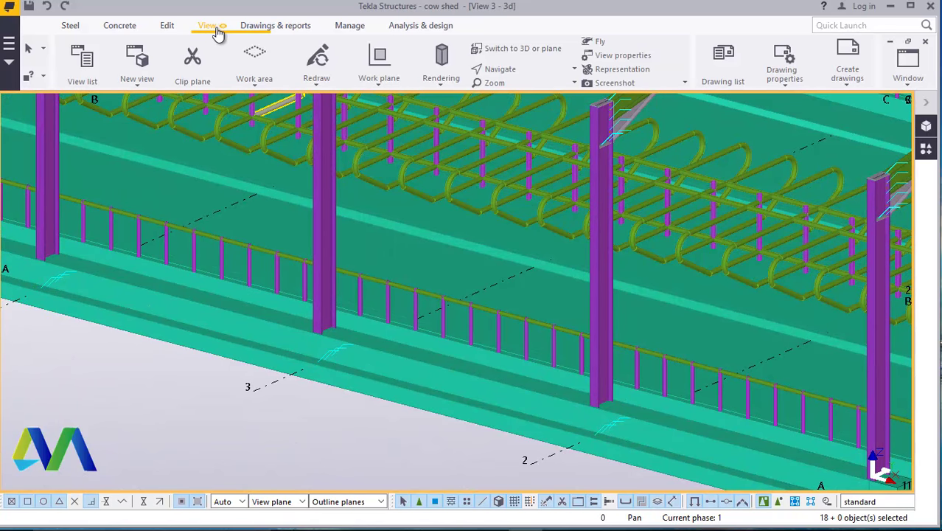
left_click(381, 88)
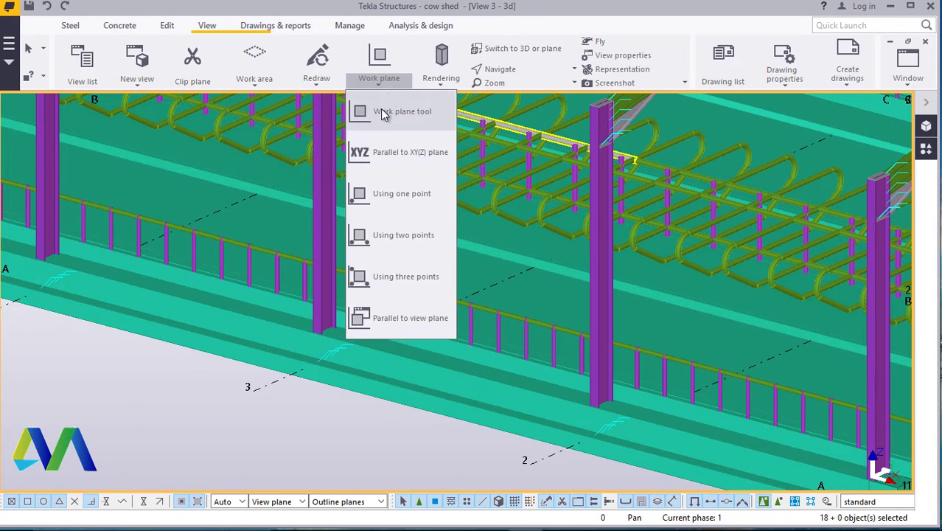
left_click(378, 116)
scroll(295, 378, "up", 4)
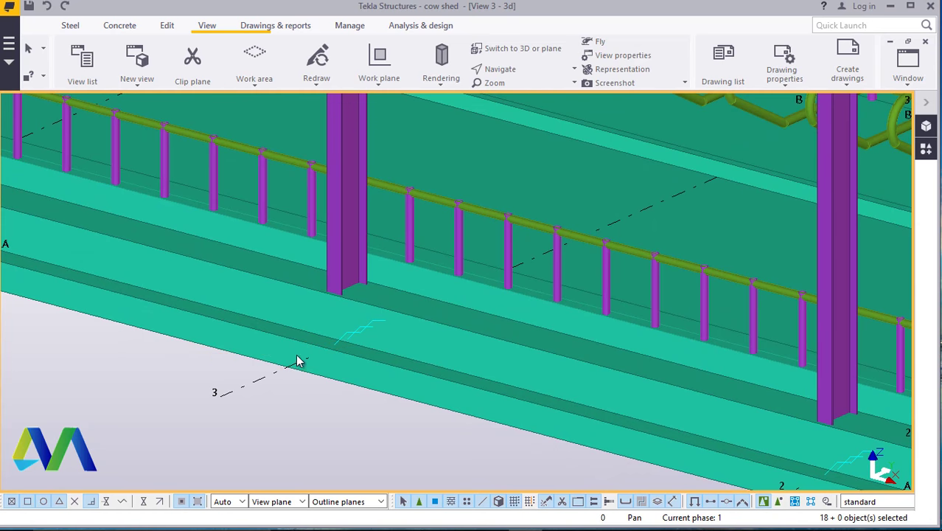
scroll(299, 343, "down", 5)
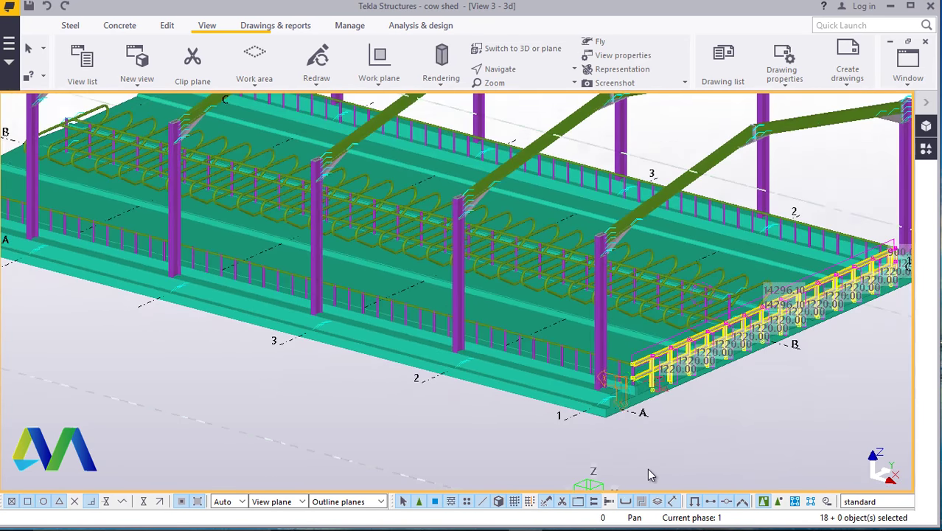
scroll(596, 393, "up", 4)
scroll(597, 394, "up", 3)
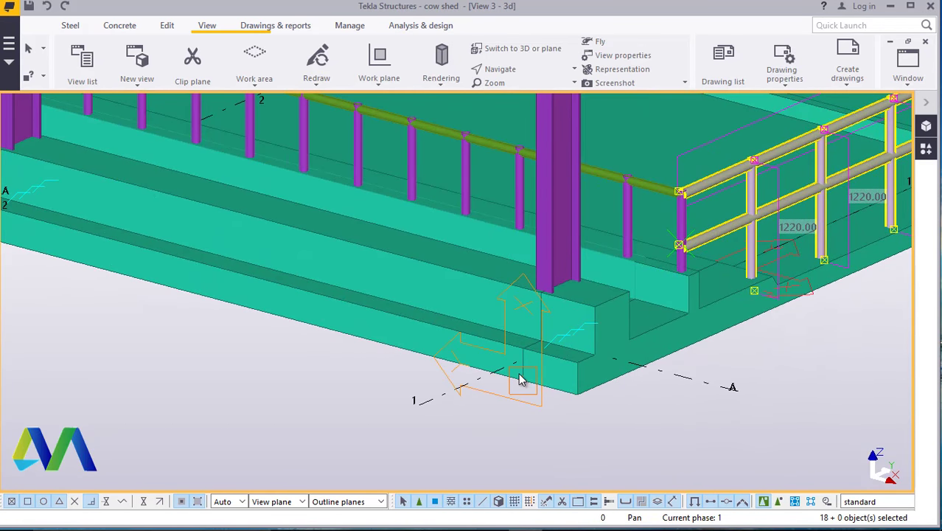
scroll(592, 403, "down", 6)
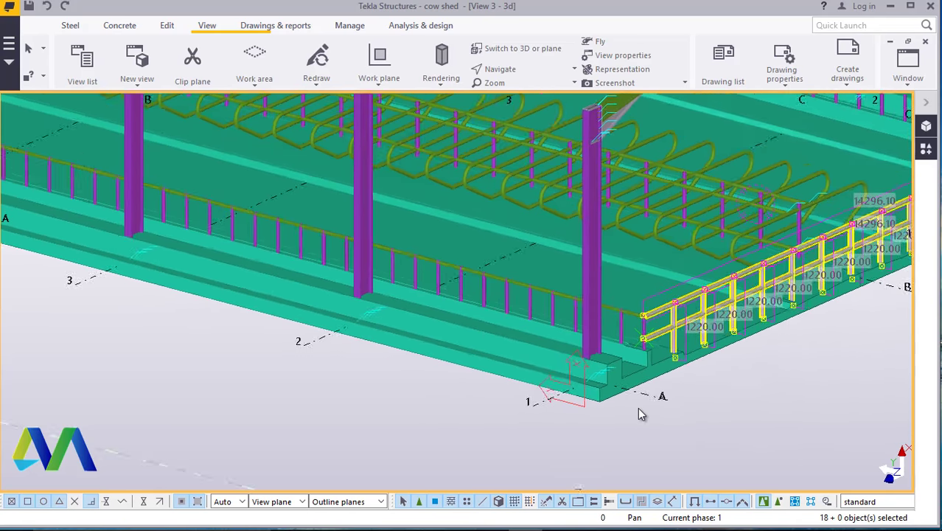
right_click(270, 394)
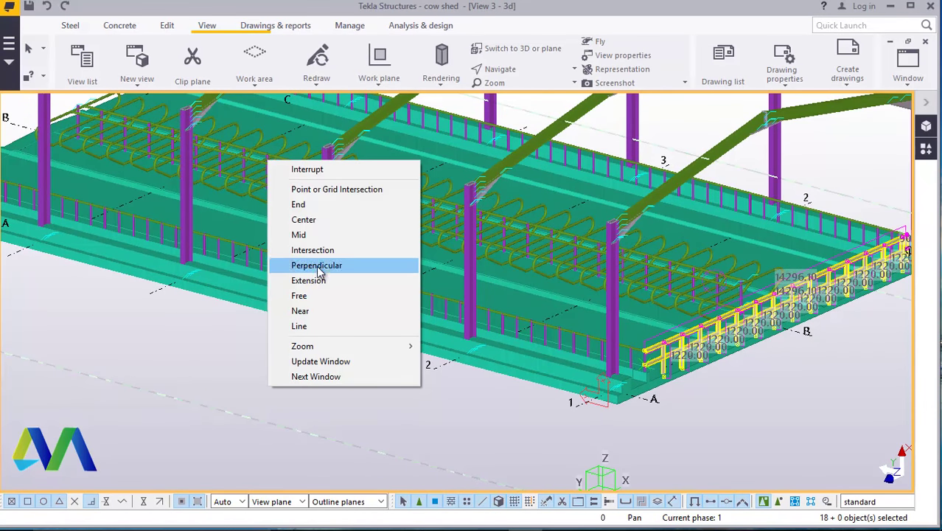
left_click(302, 169)
- Mirror-copy the selected railing about the shed's mid-length using X0 300, Y0 15000 and angle 180, and close the mirror settings
right_click(169, 368)
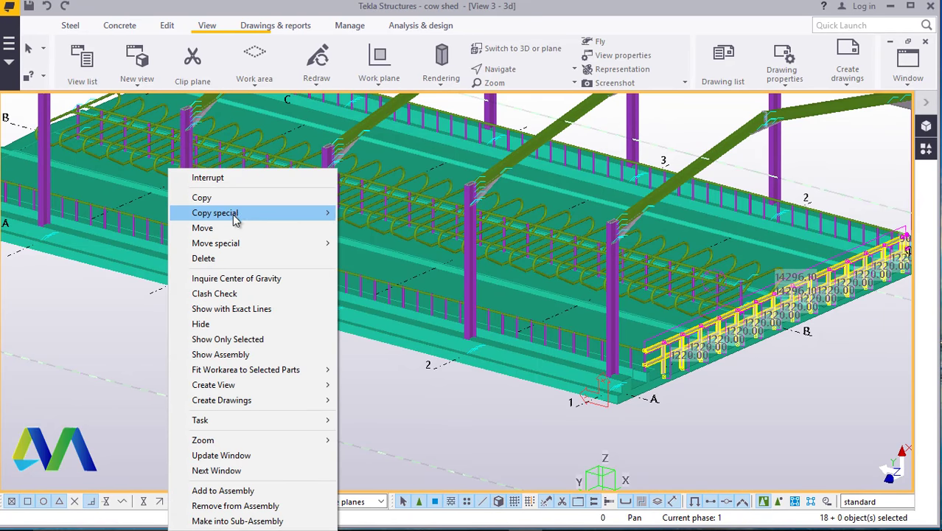
mouse_move(259, 215)
left_click(371, 243)
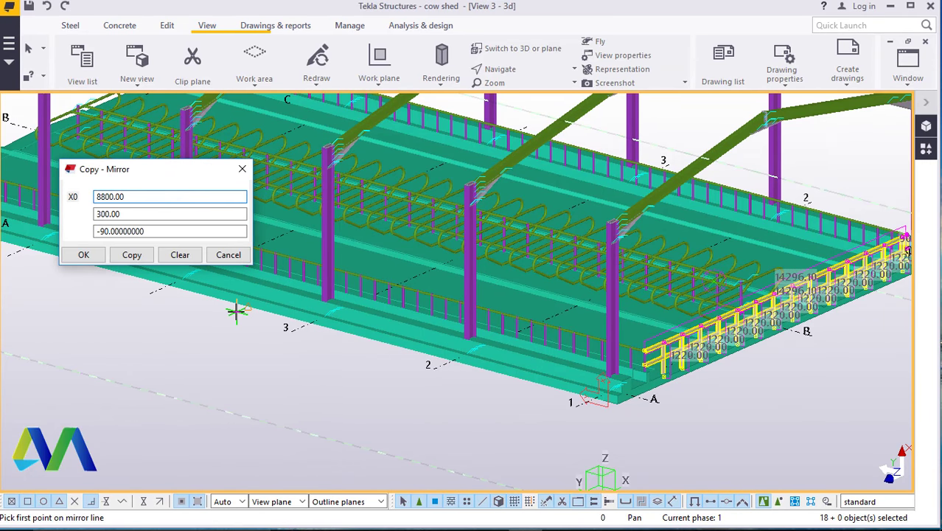
scroll(237, 310, "up", 5)
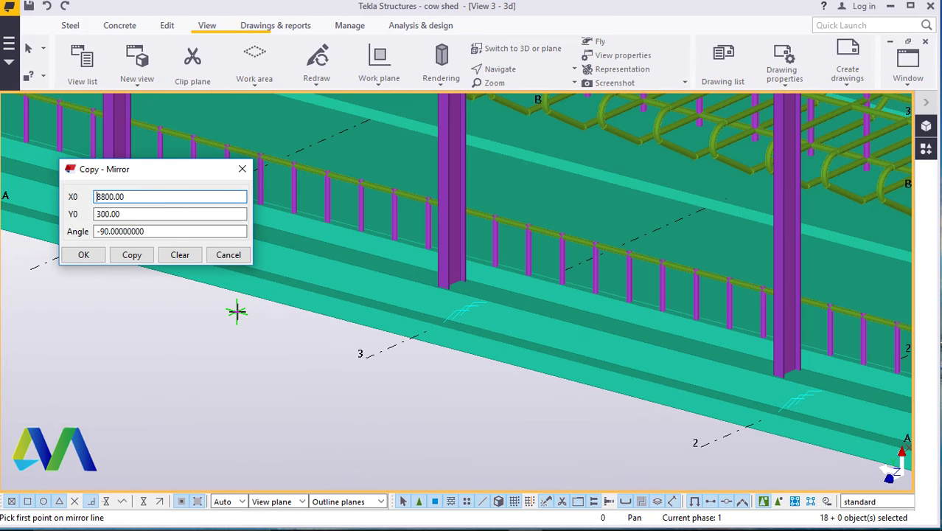
scroll(261, 288, "up", 4)
left_click(265, 269)
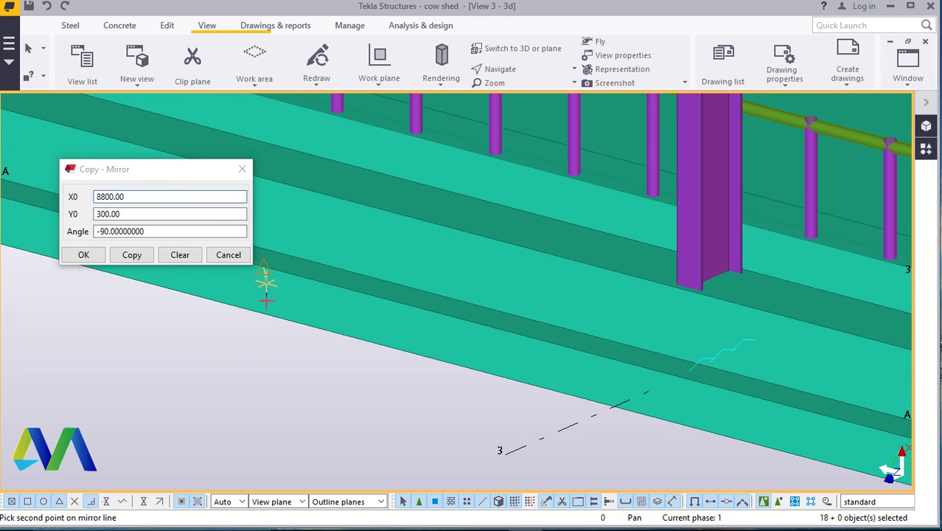
left_click(128, 255)
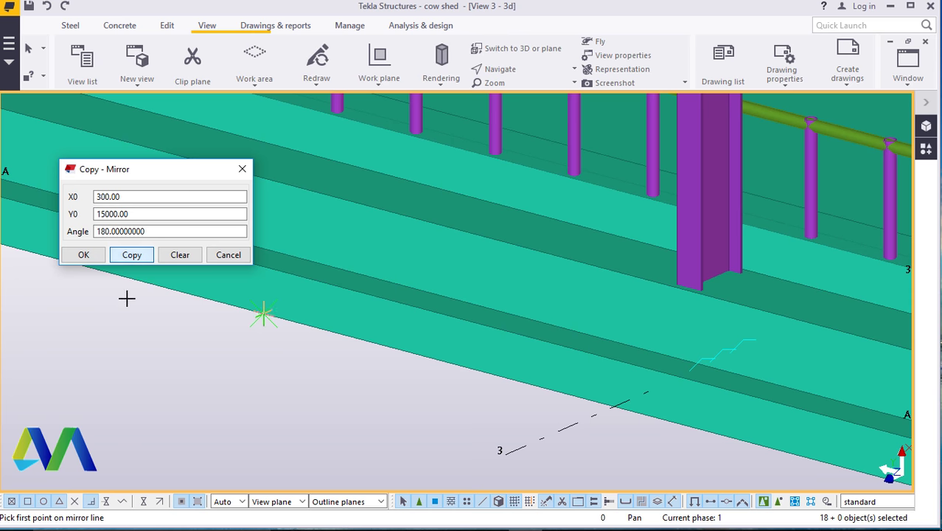
left_click(72, 258)
scroll(395, 433, "down", 5)
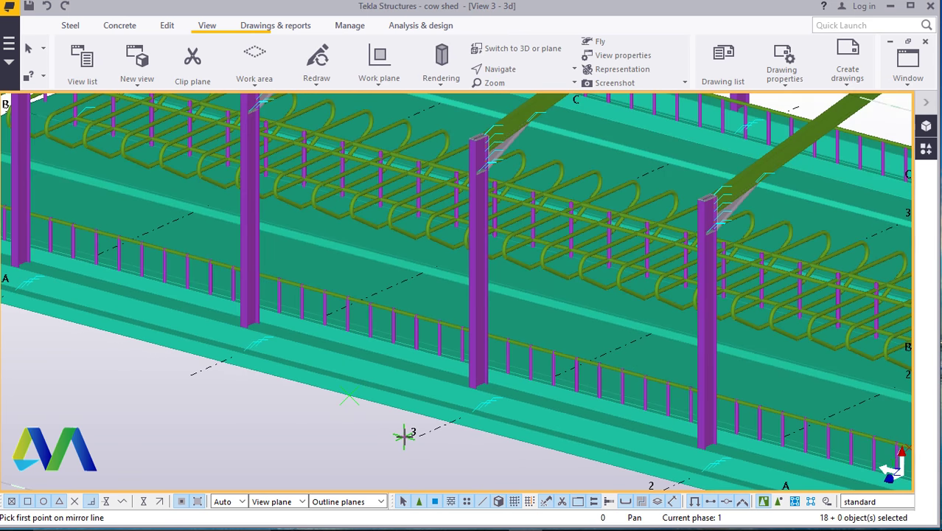
- End the active mirror-copy command after checking the mirrored railing at the far grid A corner
scroll(404, 435, "down", 6)
scroll(109, 343, "up", 5)
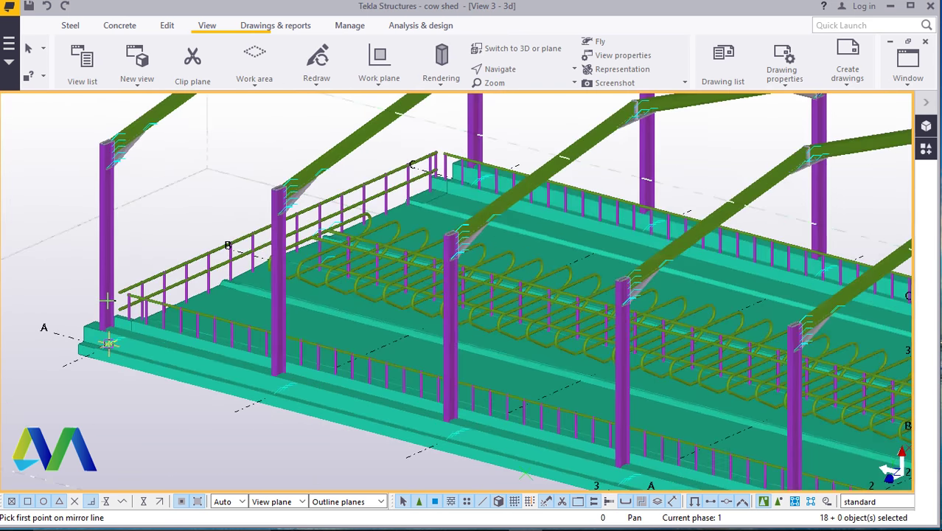
scroll(108, 300, "up", 8)
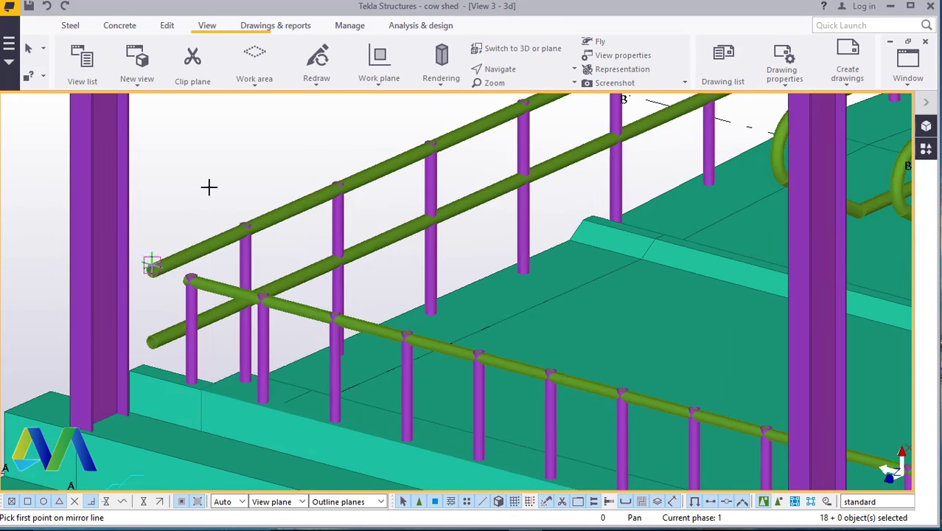
right_click(209, 187)
left_click(230, 185)
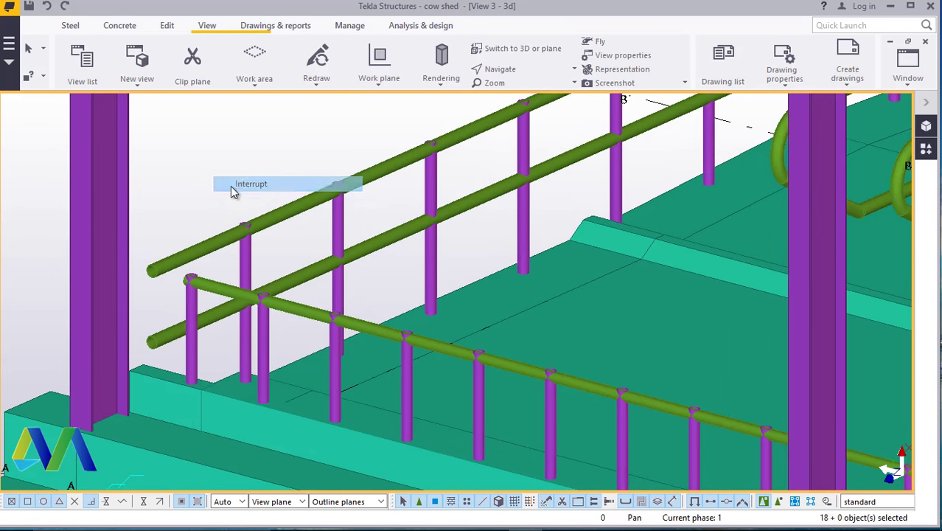
- Select the first post of the grid A side railing, beside the open rail ends of the mirrored end railing
left_click(504, 69)
left_click(518, 94)
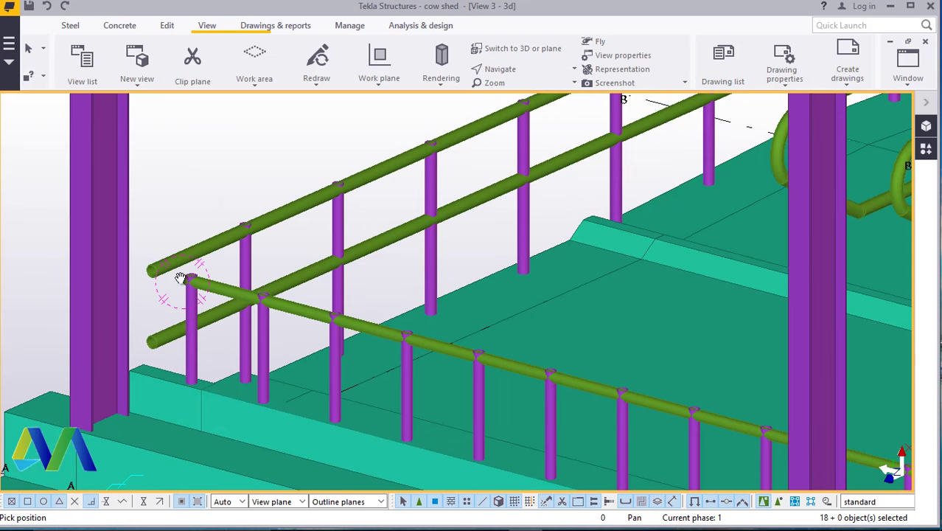
left_click_drag(179, 277, 350, 307)
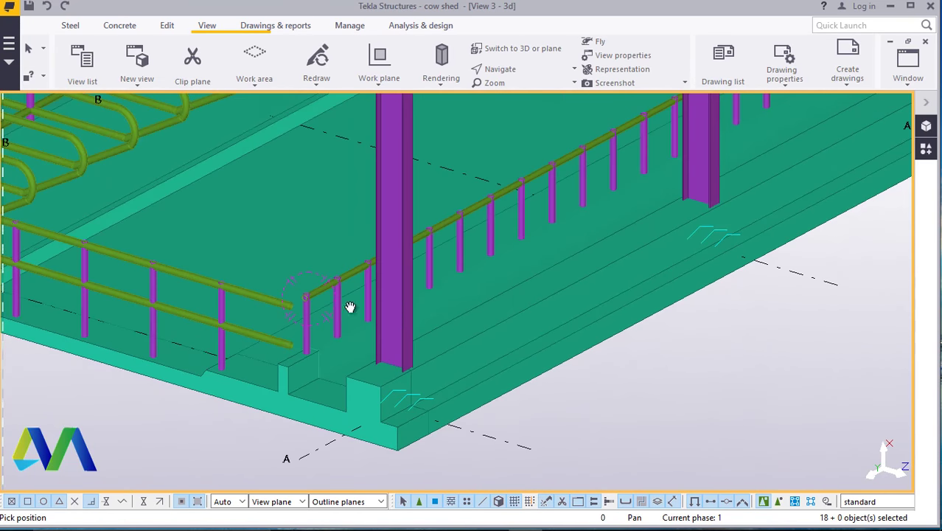
scroll(350, 306, "up", 5)
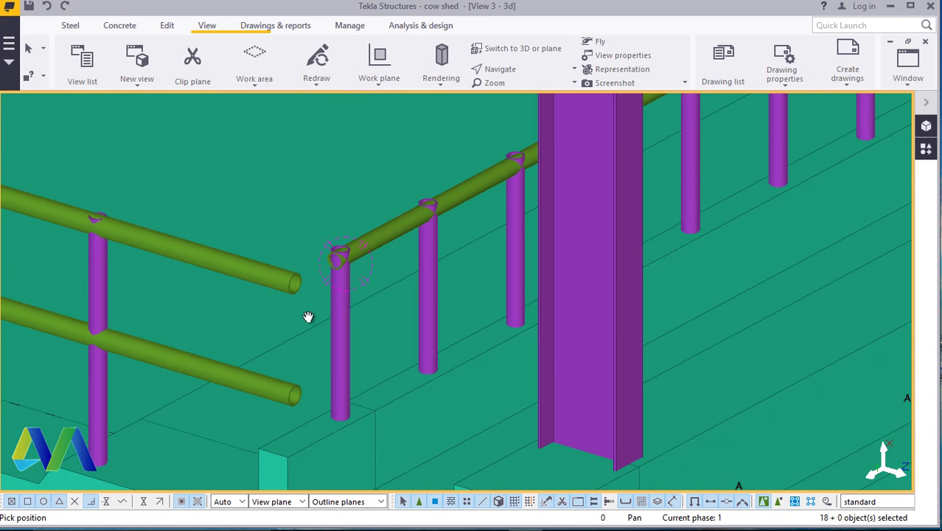
scroll(336, 244, "up", 6)
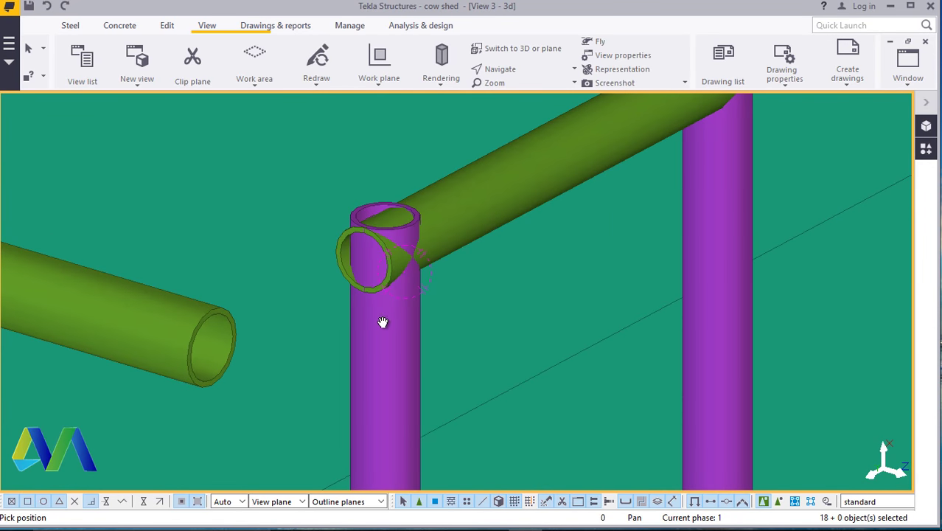
right_click(382, 322)
left_click(402, 101)
scroll(360, 228, "up", 1)
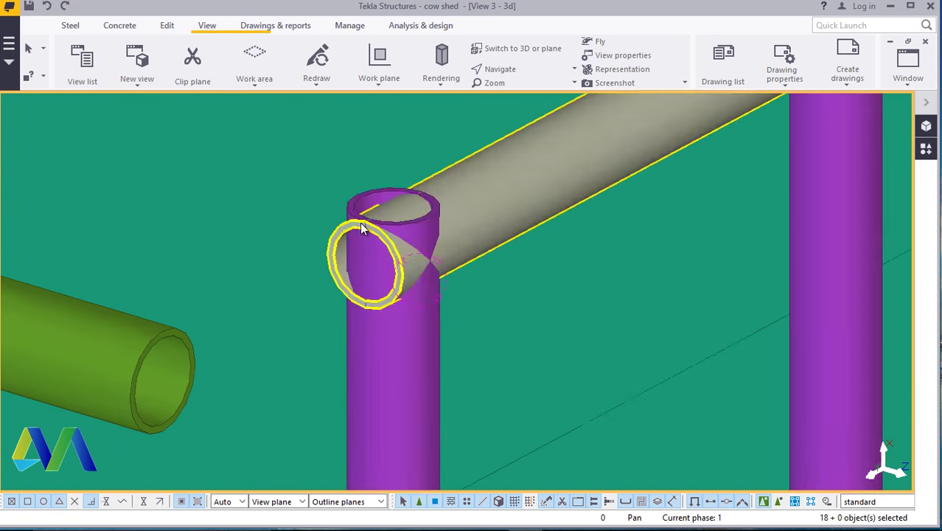
left_click(412, 343)
right_click(404, 349)
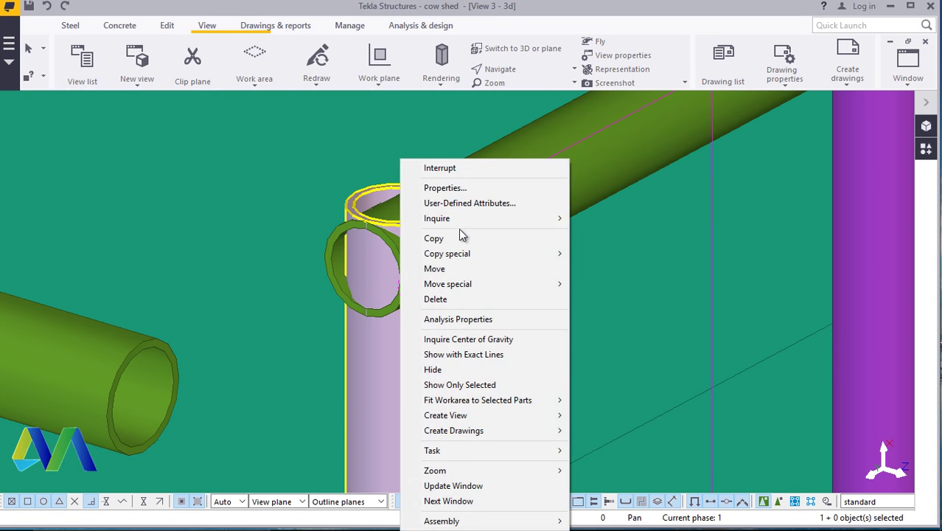
left_click(438, 244)
scroll(354, 213, "up", 2)
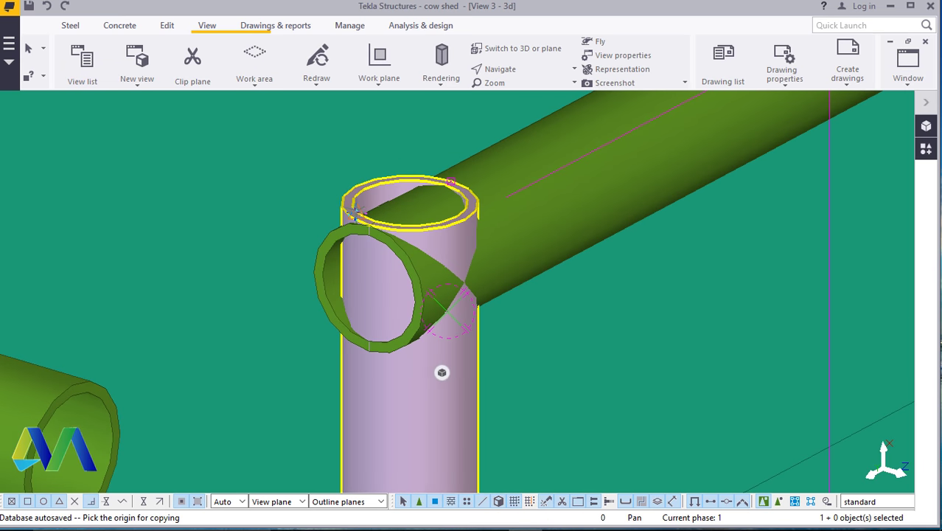
scroll(368, 217, "up", 3)
scroll(387, 217, "down", 5)
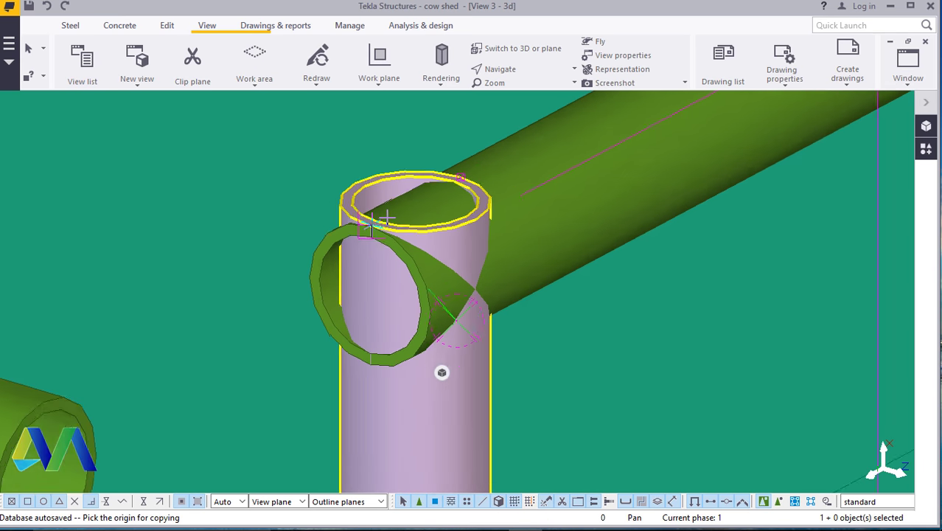
scroll(383, 219, "up", 1)
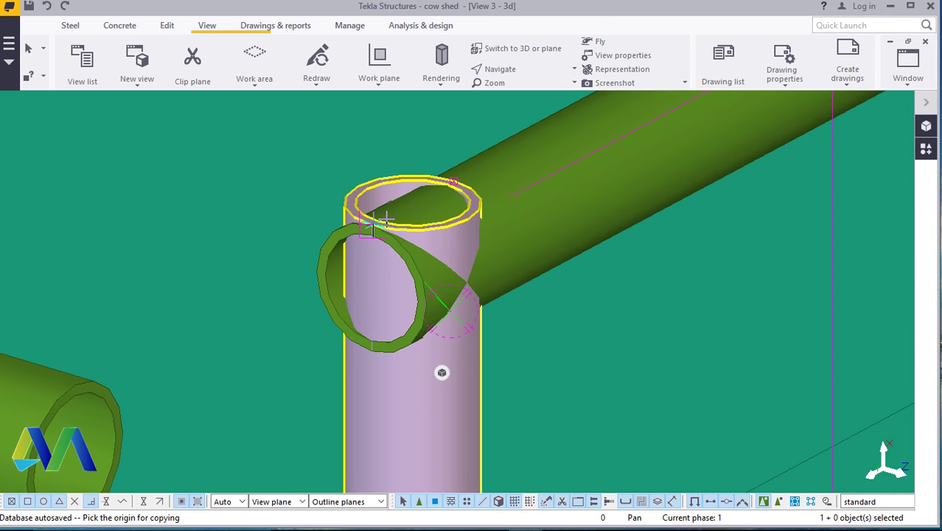
scroll(383, 221, "down", 5)
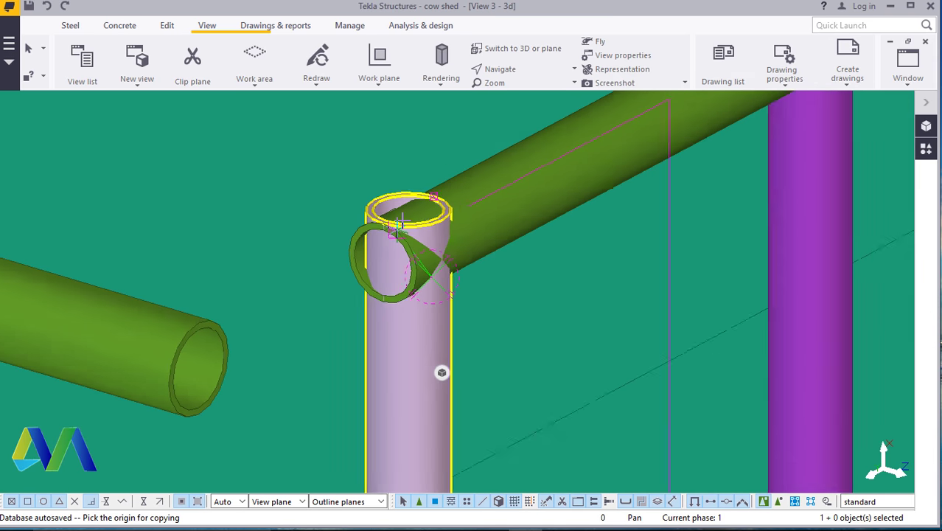
scroll(398, 221, "down", 2)
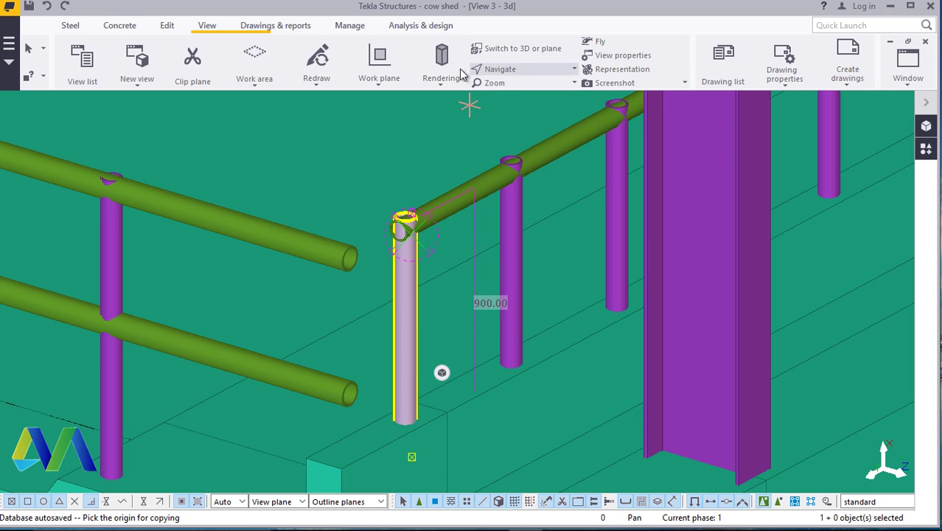
left_click(491, 70)
left_click(507, 95)
left_click_drag(400, 245, 261, 227)
middle_click_drag(261, 225, 425, 318, "ctrl")
scroll(325, 321, "up", 6)
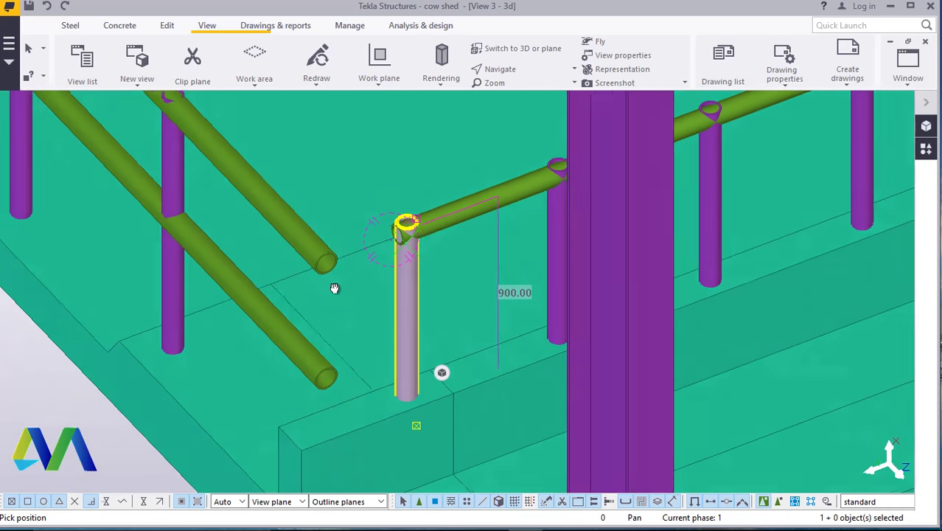
right_click(321, 237)
scroll(361, 250, "up", 2)
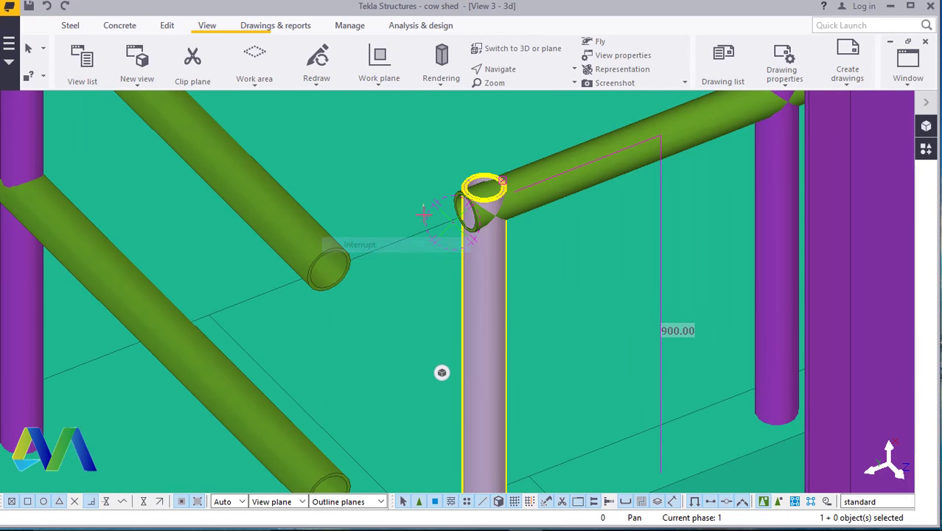
right_click(492, 270)
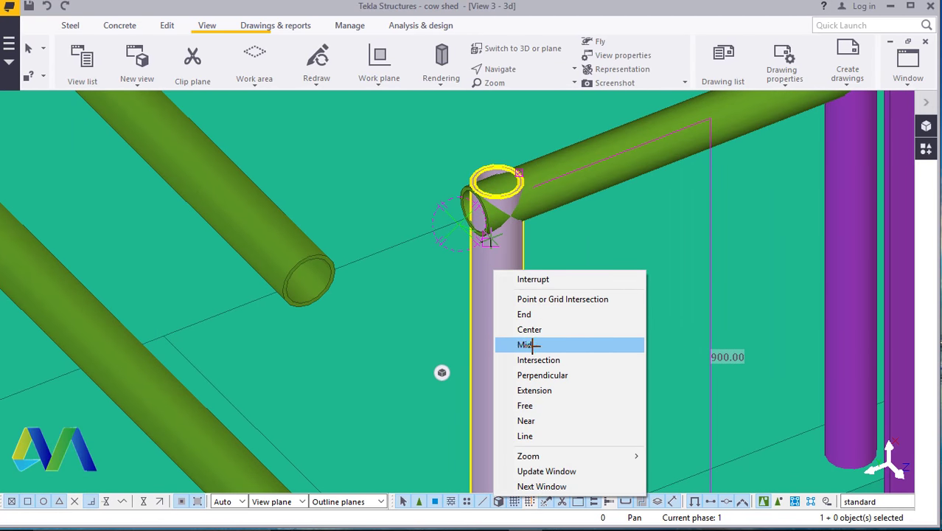
left_click(519, 280)
- Copy the selected side railing post to the open end of the mirrored railing's upper rail, and end the copy command
right_click(505, 282)
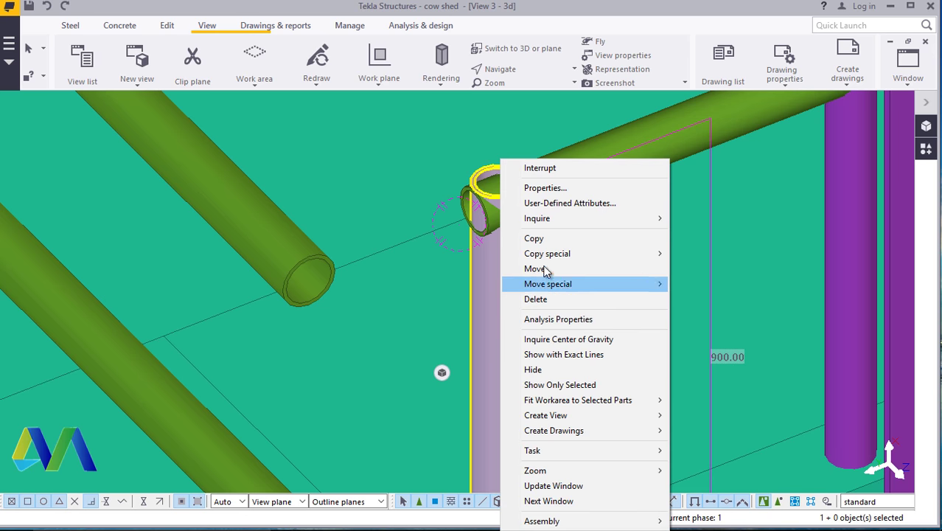
left_click(535, 238)
scroll(496, 191, "up", 5)
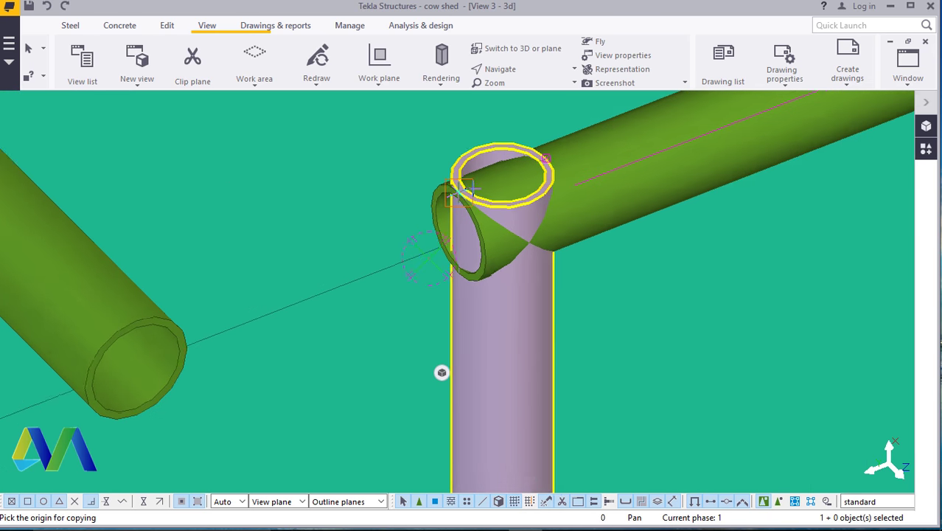
scroll(537, 190, "down", 2)
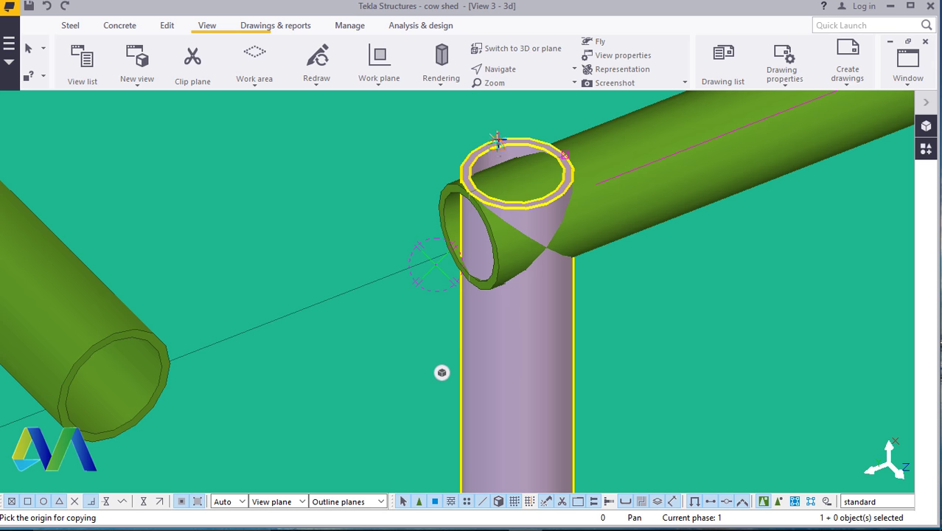
scroll(485, 143, "up", 1)
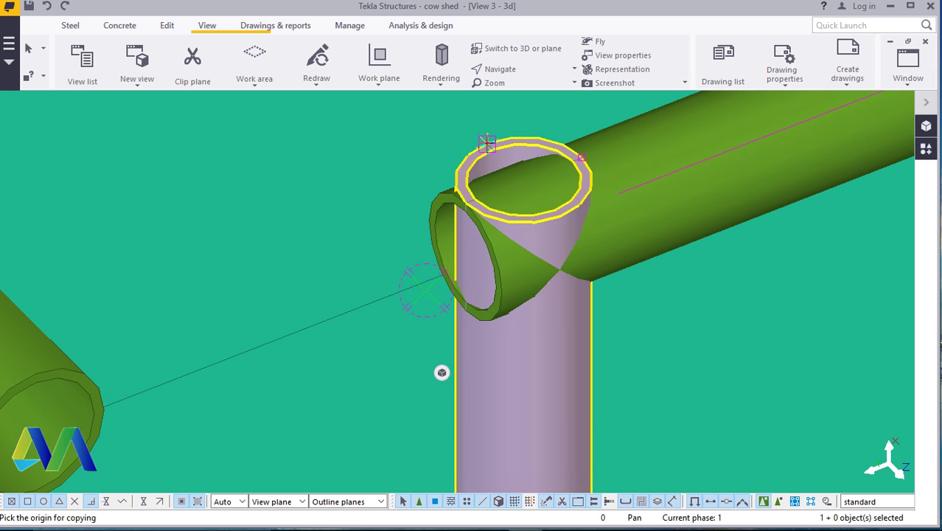
scroll(499, 140, "up", 3)
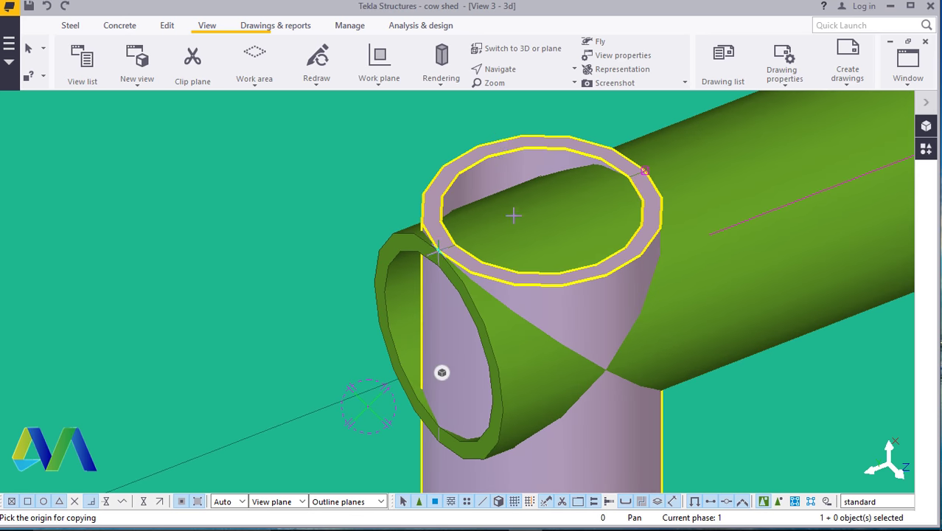
scroll(516, 217, "down", 2)
scroll(458, 244, "up", 2)
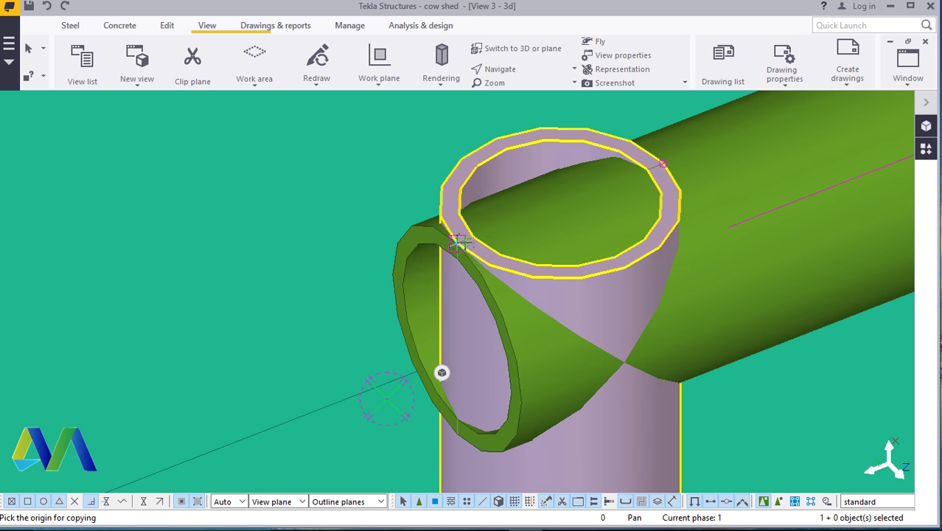
scroll(457, 241, "down", 3)
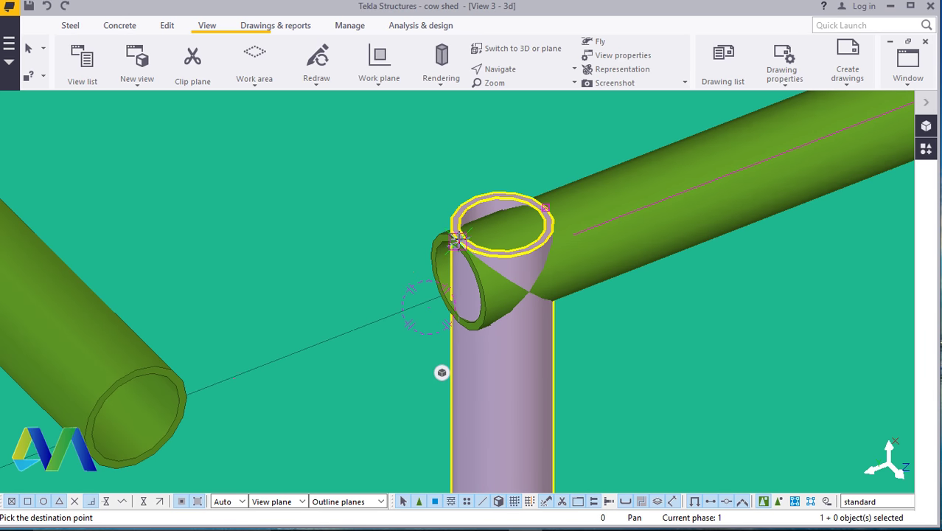
scroll(85, 414, "up", 3)
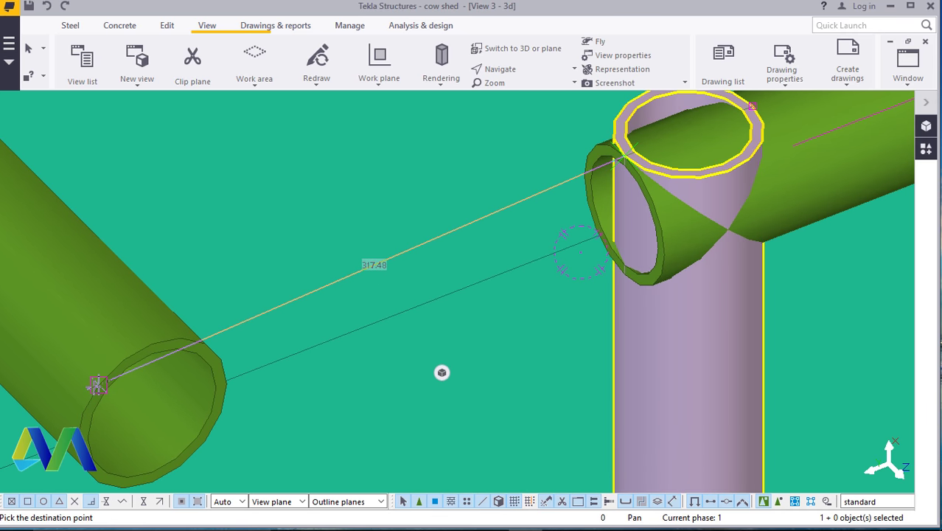
left_click(96, 386)
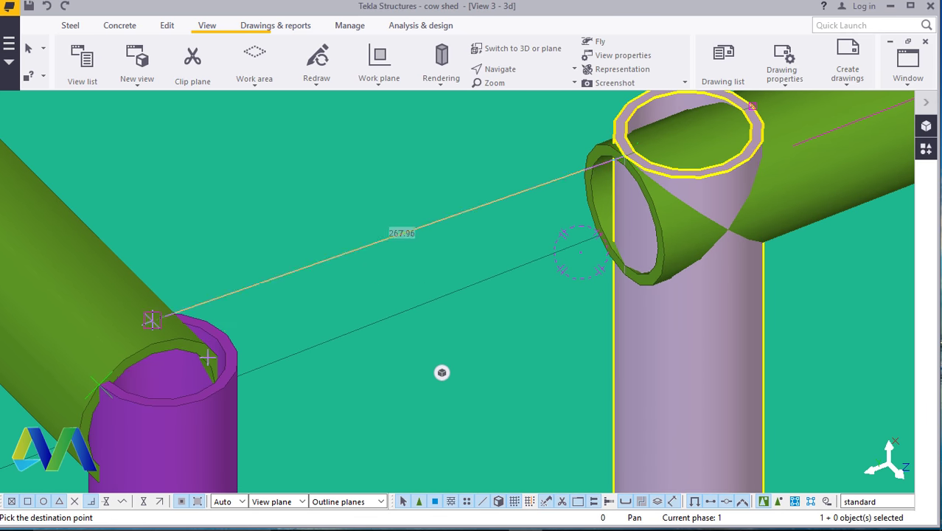
scroll(174, 360, "down", 10)
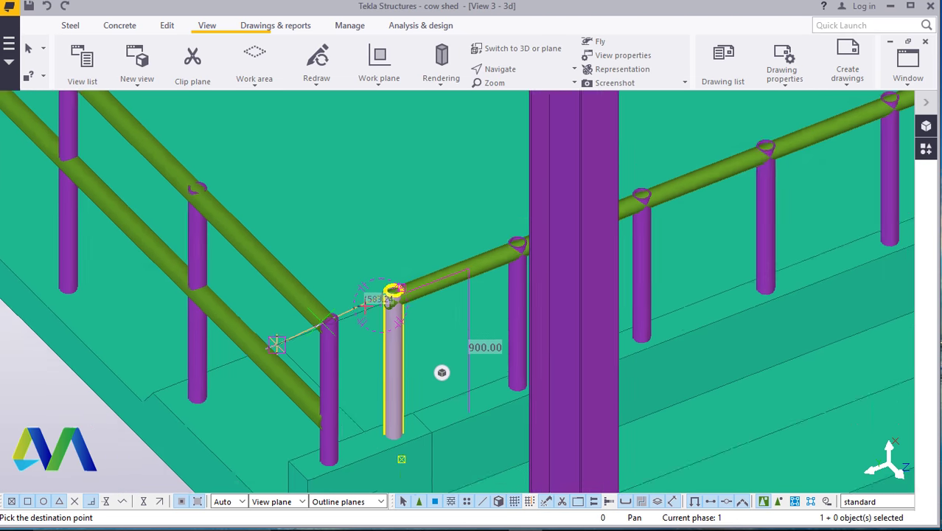
scroll(276, 344, "up", 8)
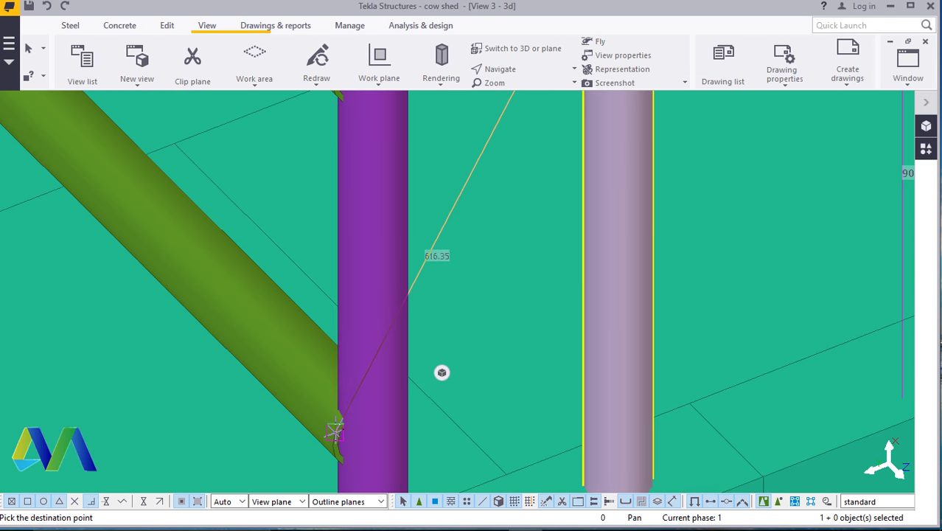
right_click(391, 248)
left_click(406, 258)
- Delete the copied post at the open end of the mirrored end railing
scroll(373, 358, "down", 3)
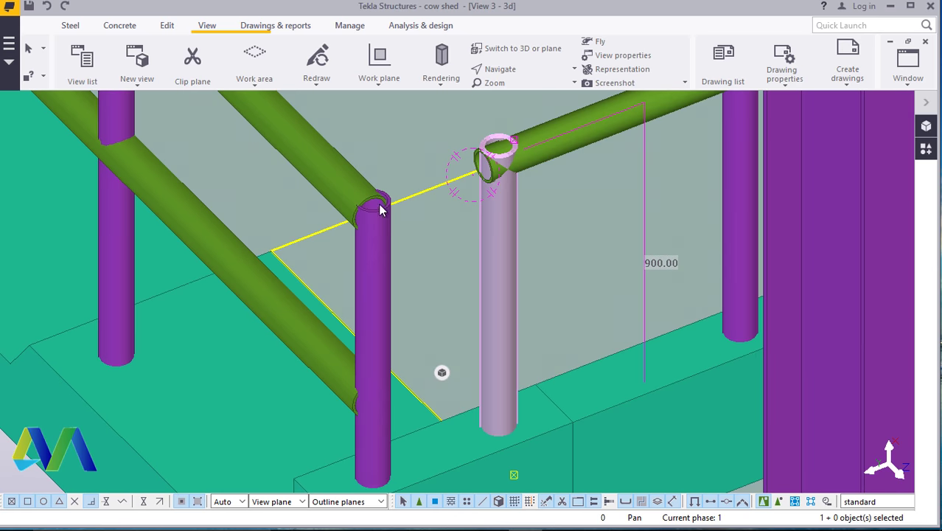
scroll(380, 210, "up", 5)
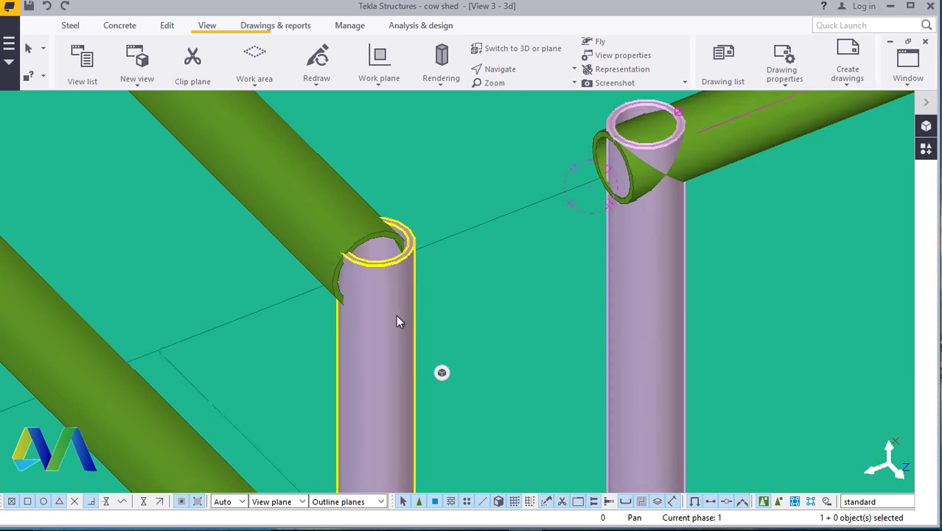
scroll(498, 349, "down", 5)
scroll(497, 393, "up", 5)
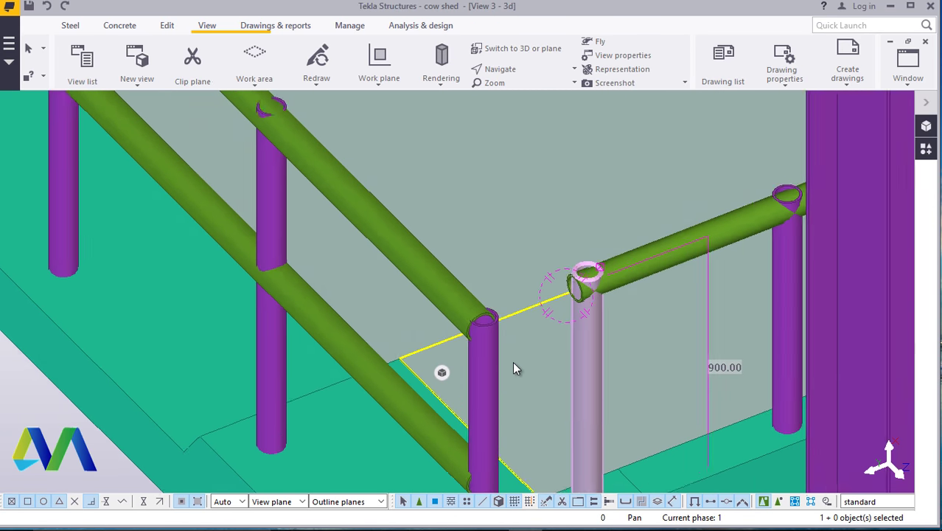
scroll(514, 364, "down", 2)
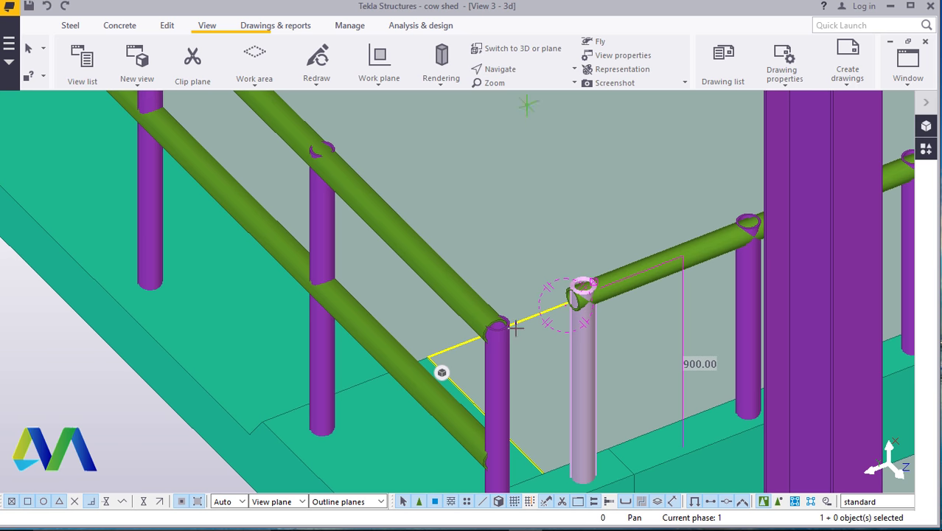
mouse_move(495, 362)
middle_mouse_down("ctrl")
mouse_move(684, 333)
mouse_move(589, 357)
mouse_move(467, 362)
mouse_move(448, 330)
mouse_move(461, 343)
middle_mouse_up("ctrl")
right_click(195, 348)
left_click(235, 129)
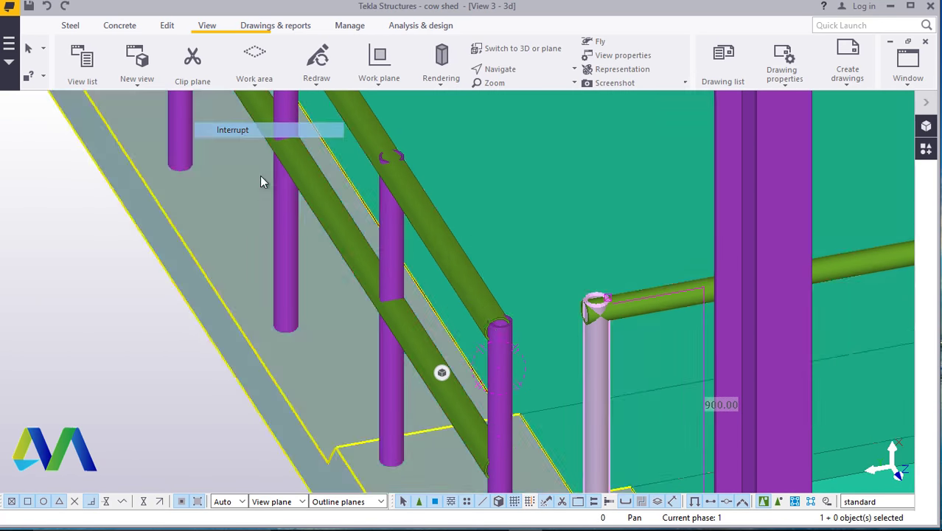
scroll(499, 391, "down", 4)
scroll(497, 381, "up", 3)
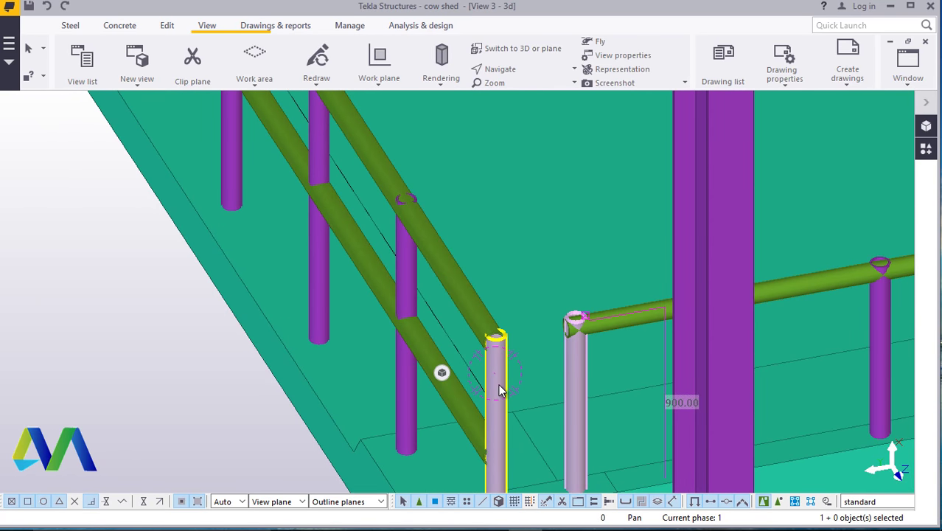
right_click(491, 390)
left_click(534, 160)
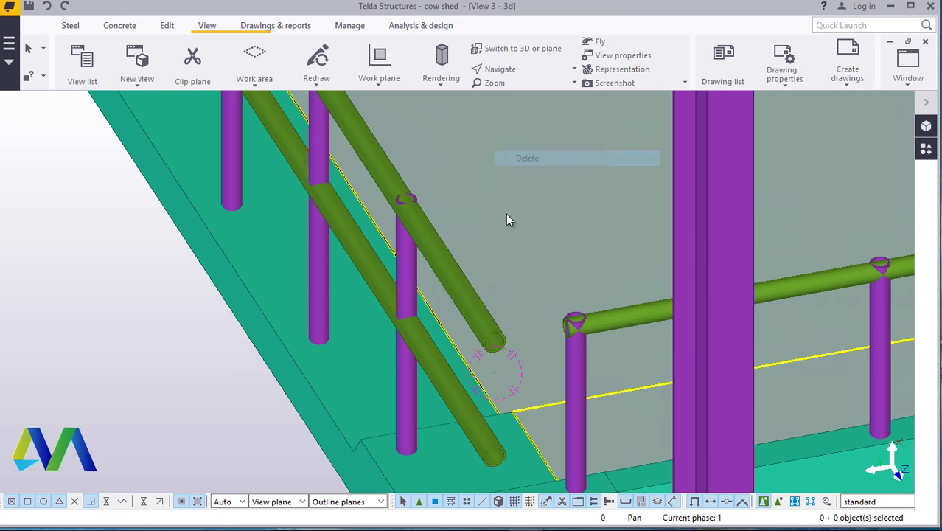
- Open the position properties of the mirrored end railing's upper rail near the grid A corner
scroll(489, 354, "down", 4)
scroll(493, 406, "up", 1)
scroll(493, 408, "down", 2)
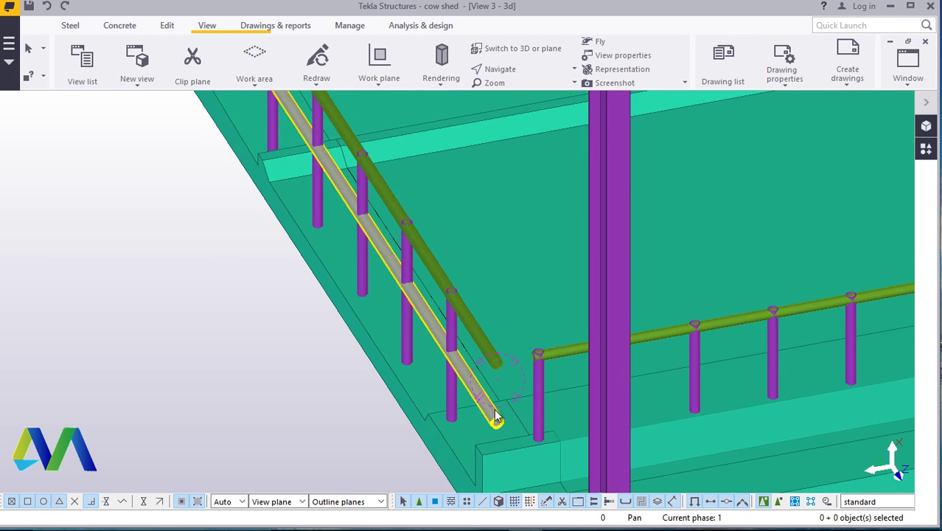
scroll(497, 407, "up", 3)
scroll(496, 418, "up", 3)
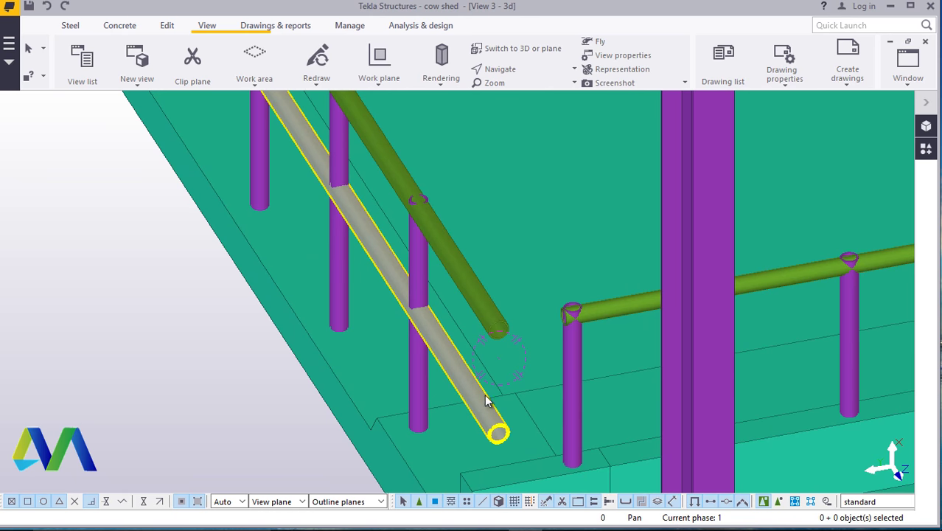
left_click(489, 310)
left_click(457, 372, "ctrl")
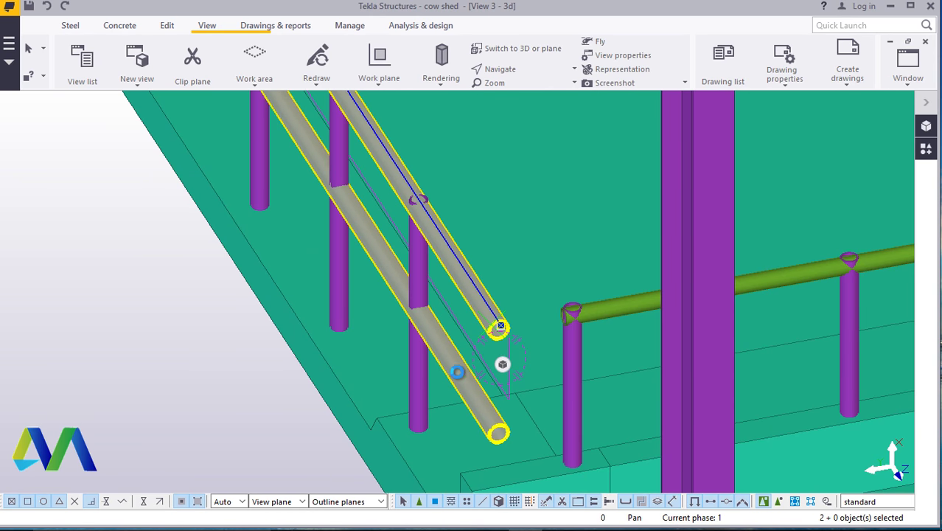
double_click(451, 378, "ctrl")
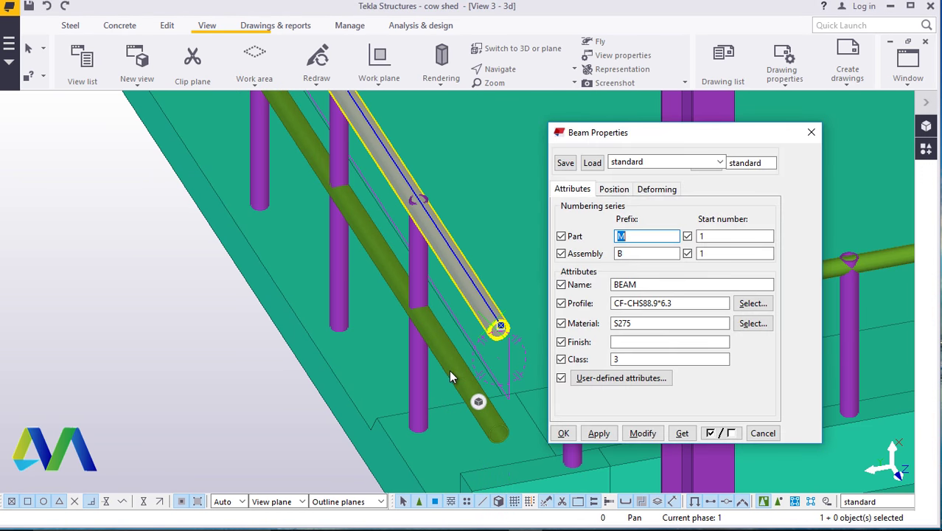
left_click(616, 189)
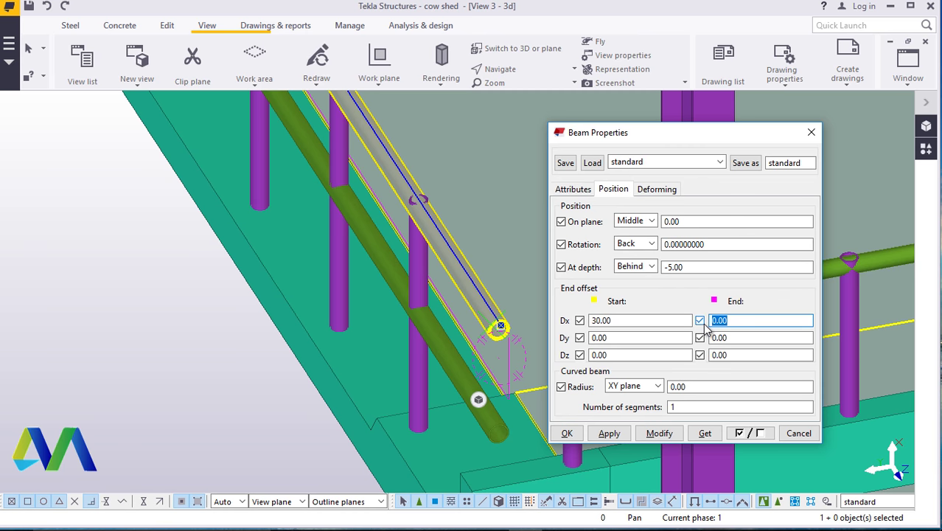
- Try a Dx offset of 500 at the end side of the upper rail, and reset it to 0
type("500")
left_click(659, 433)
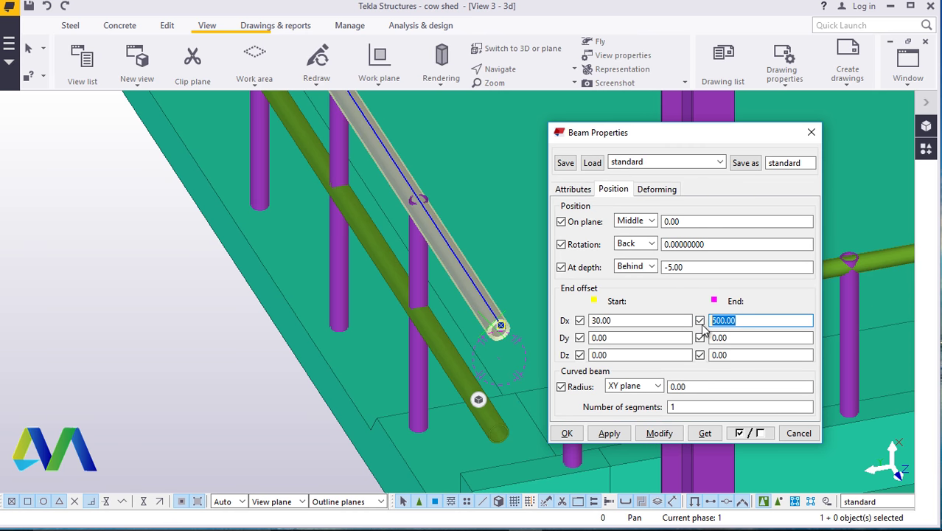
type("0")
left_click(659, 433)
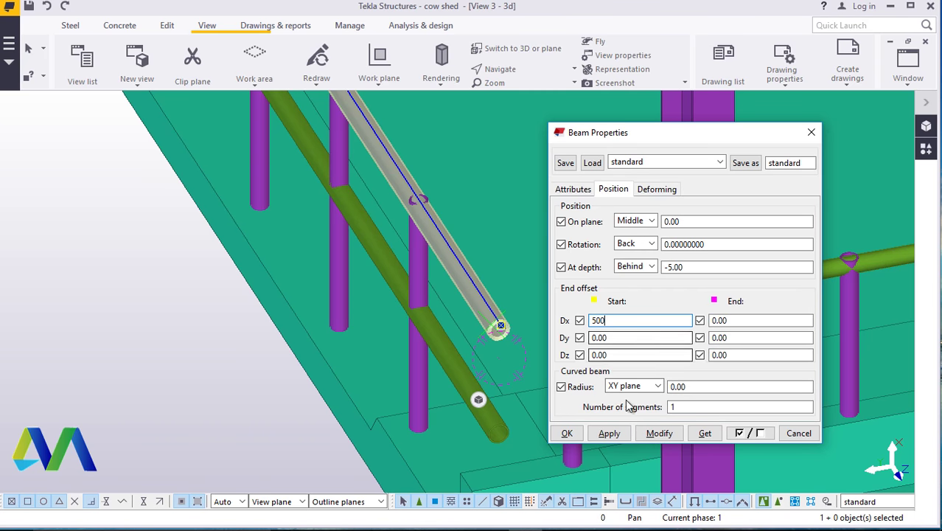
- Set the start Dx offset of the mirrored railing's upper and lower rails to 2000, and close the beam properties
left_click(659, 433)
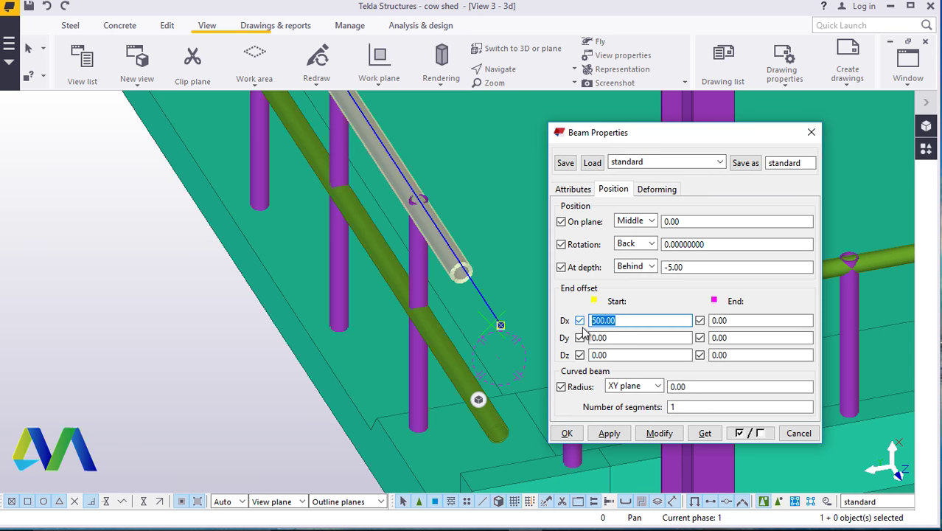
left_click(659, 433)
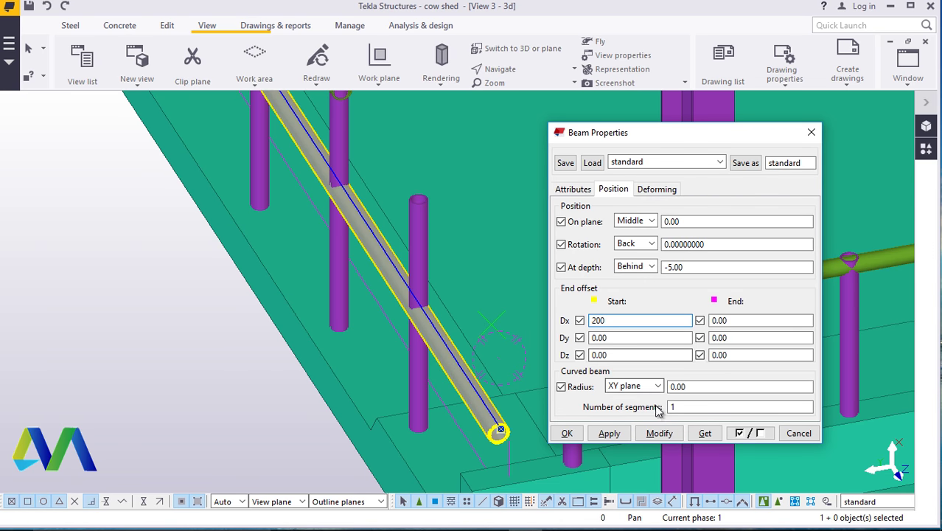
left_click(659, 432)
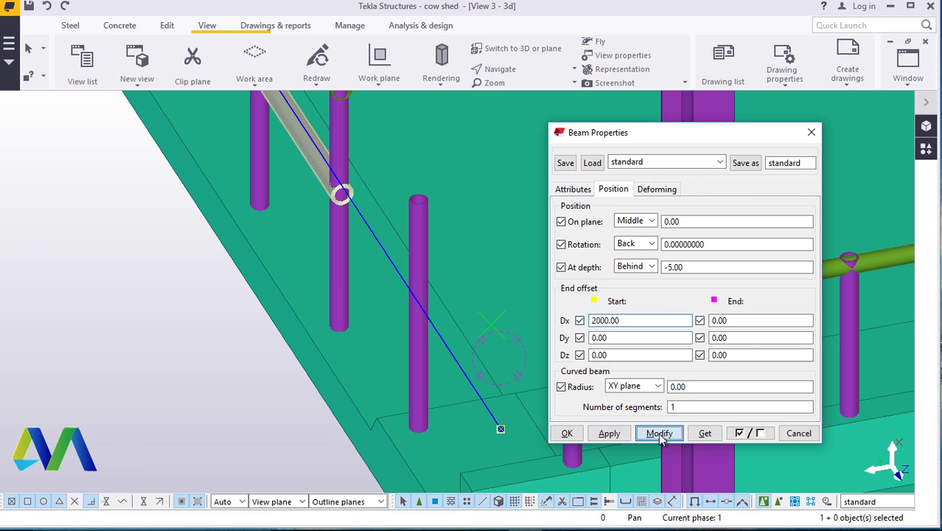
left_click(566, 434)
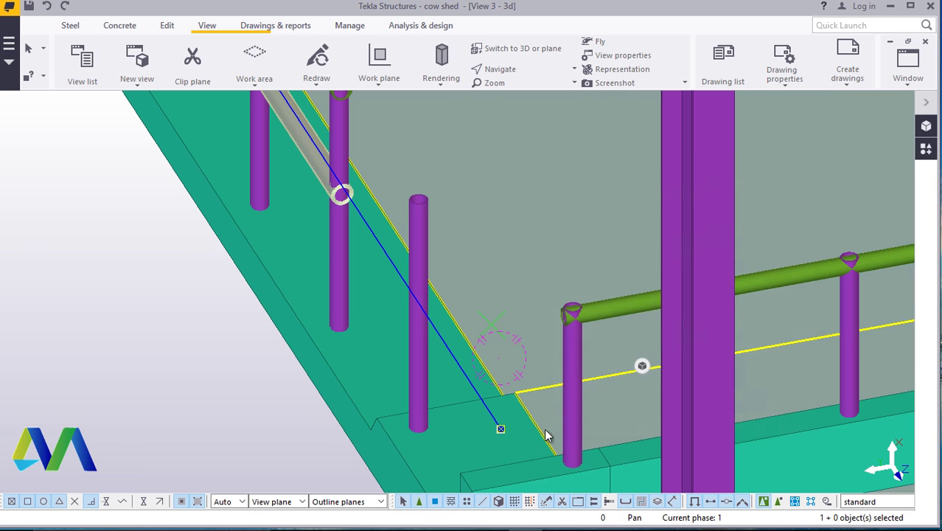
- Delete the post standing beyond the shortened rails near the grid A corner
scroll(519, 424, "down", 2)
right_click(448, 298)
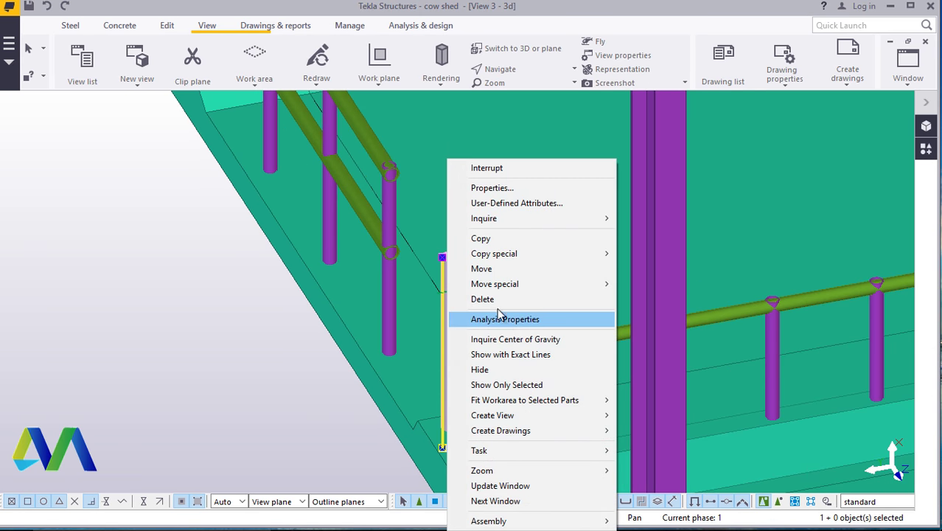
left_click(486, 298)
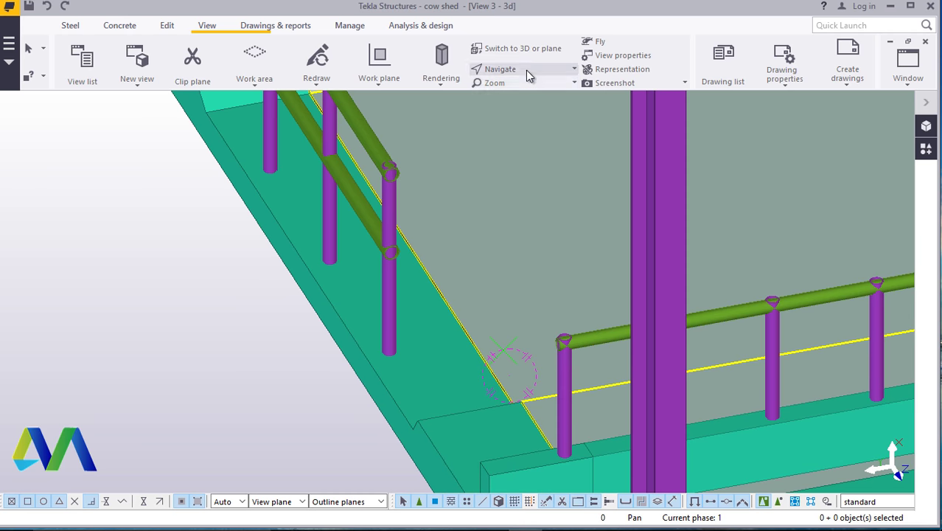
- Delete the last two posts at the open grid A end of the mirrored end railing
left_click(499, 68)
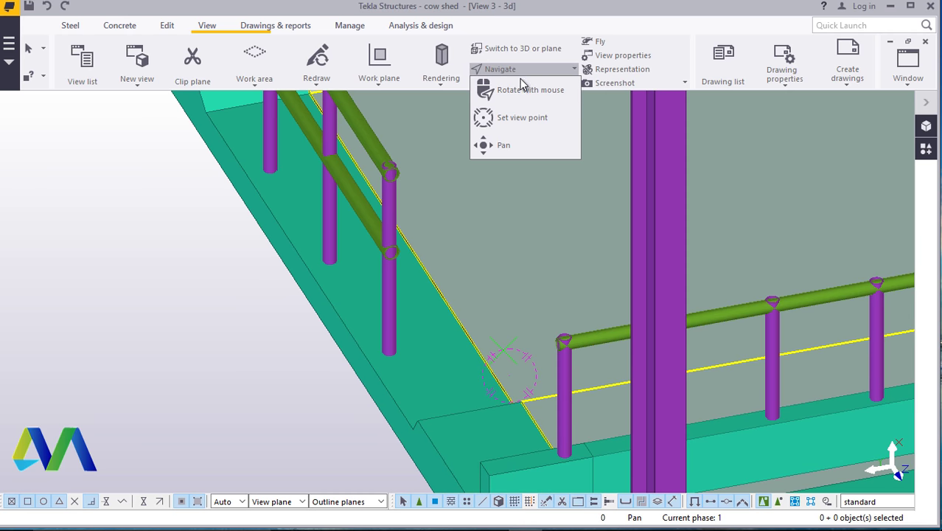
left_click(519, 111)
scroll(424, 236, "down", 10)
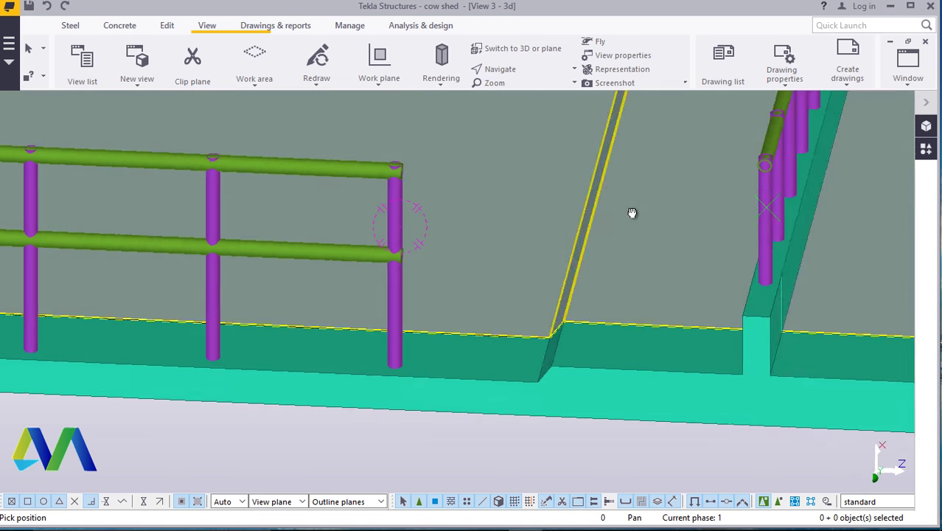
middle_click_drag(593, 295, 508, 284, "ctrl")
scroll(293, 267, "up", 2)
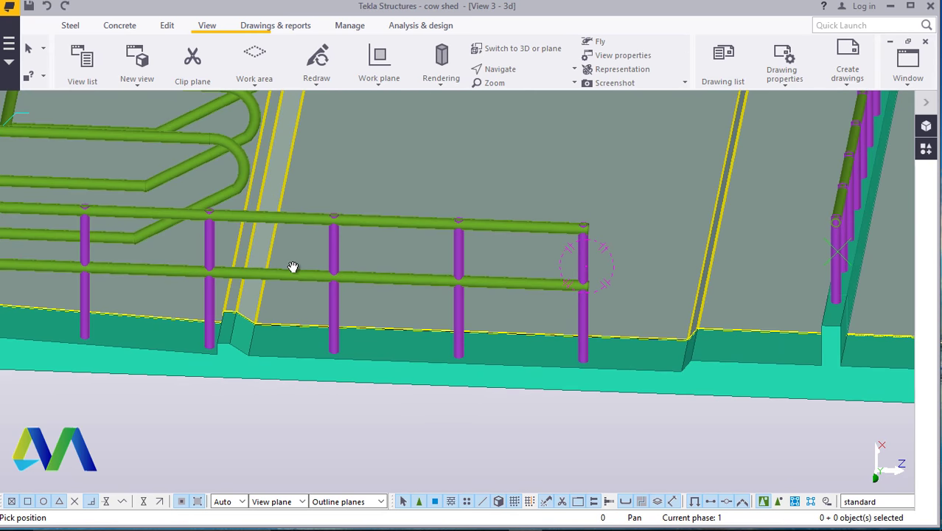
right_click(274, 273)
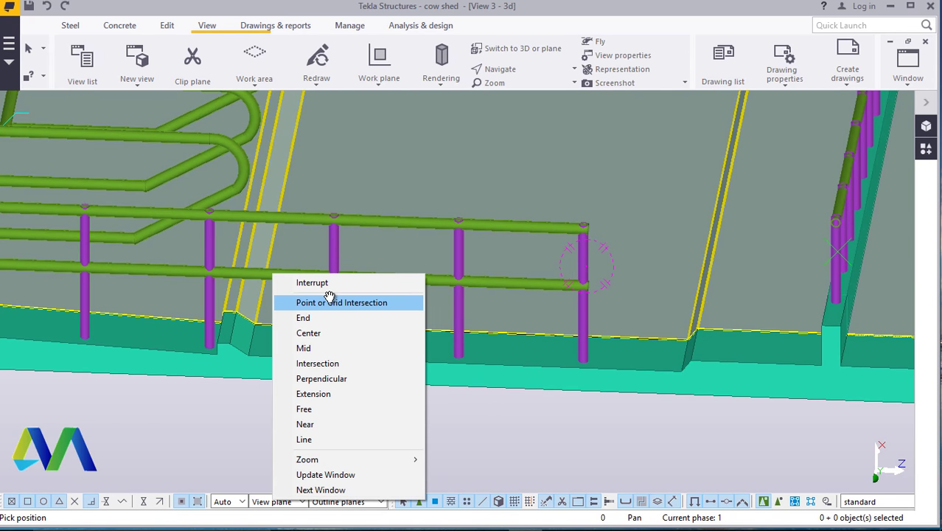
left_click(523, 423)
left_click_drag(522, 423, 486, 323)
scroll(486, 322, "up", 2)
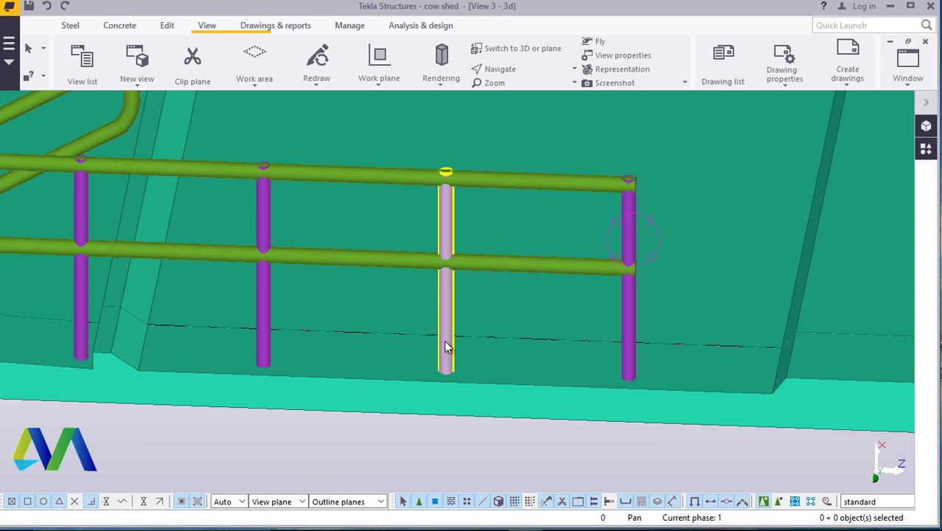
left_click(447, 341)
left_click(624, 298, "ctrl")
right_click(628, 292)
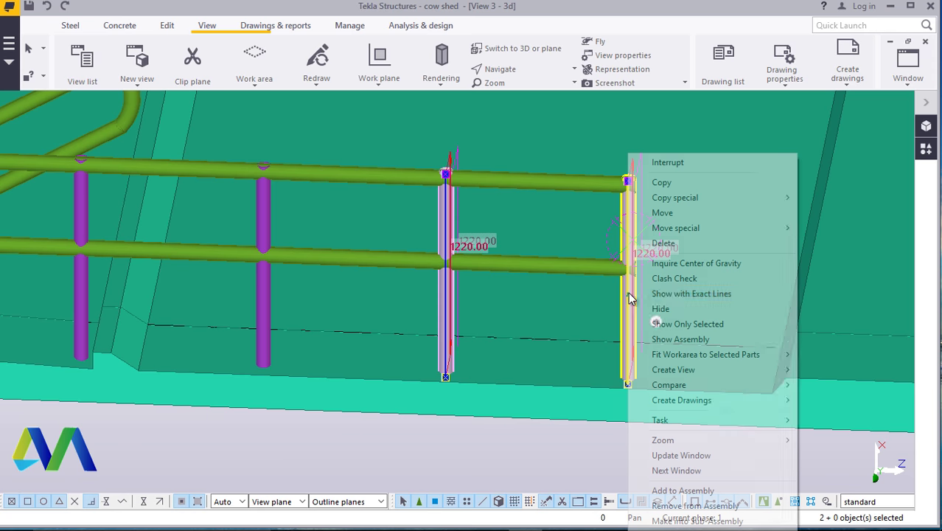
left_click(665, 243)
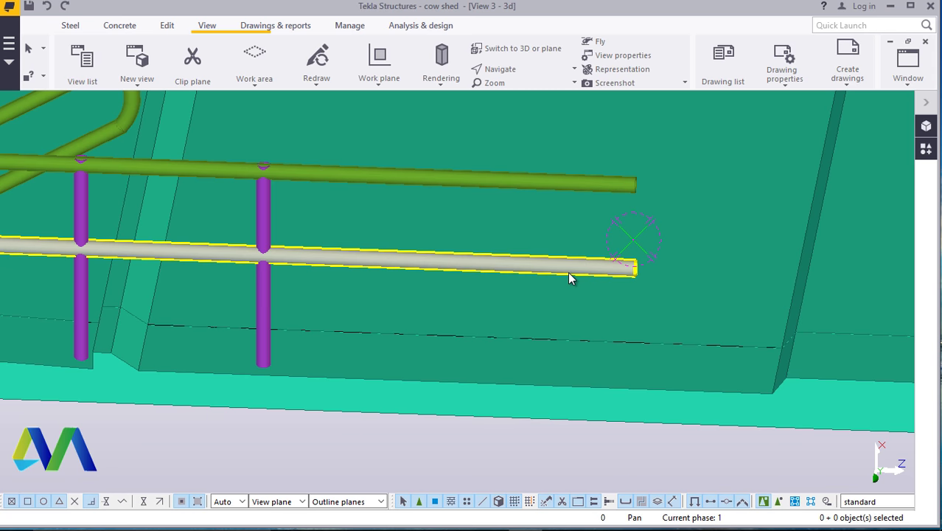
- Set the start Dx offset of both the upper and lower rails to 4000, so they end at the last remaining post
left_click(567, 271)
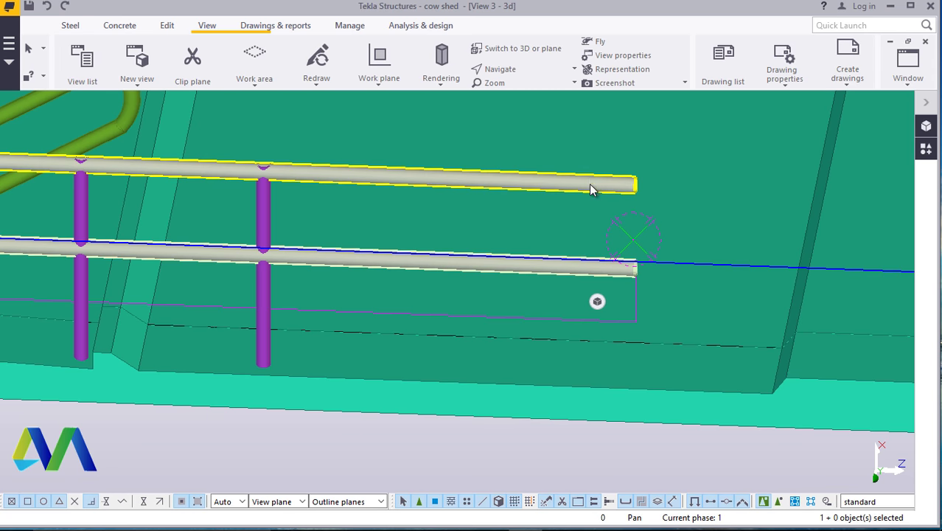
double_click(588, 182, "ctrl")
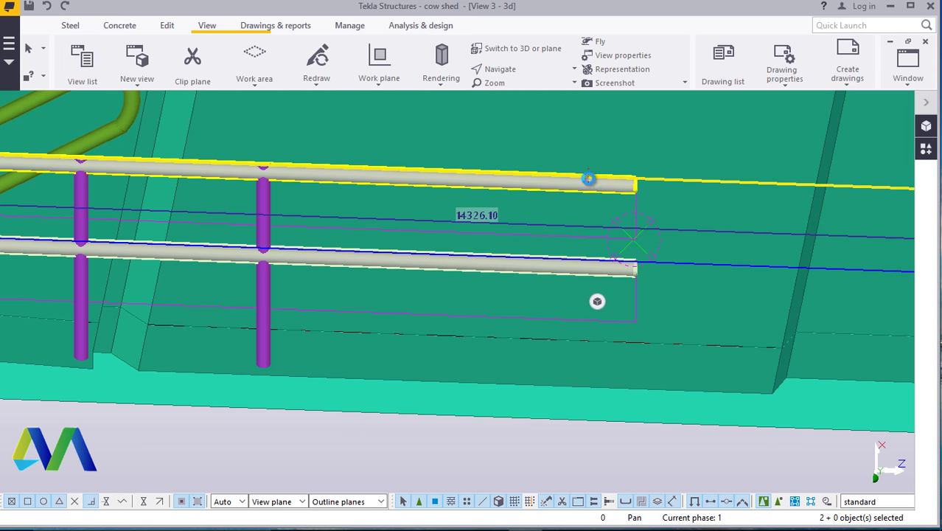
left_click(612, 188)
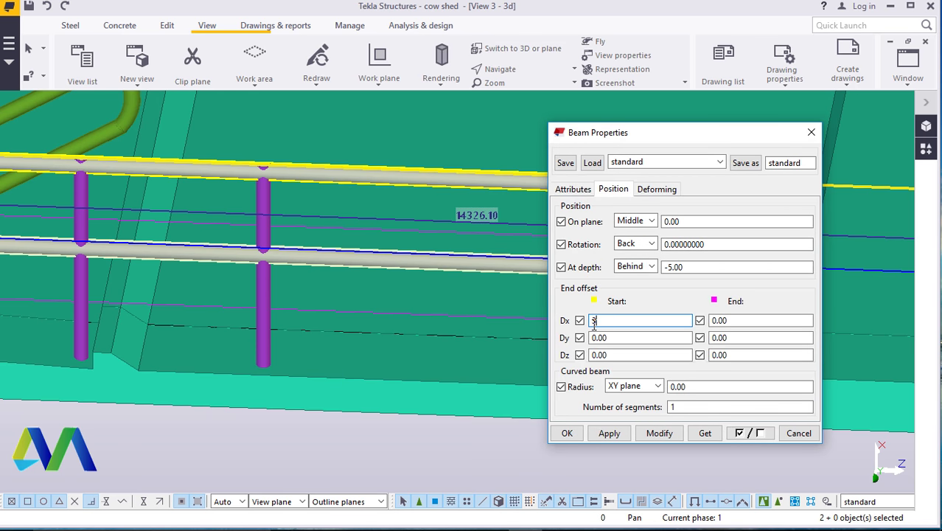
left_click(659, 433)
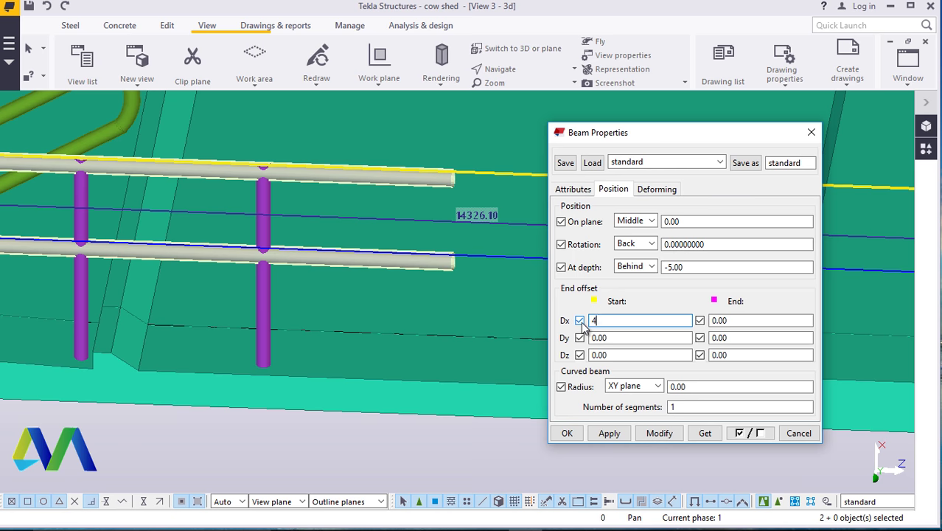
type("4000")
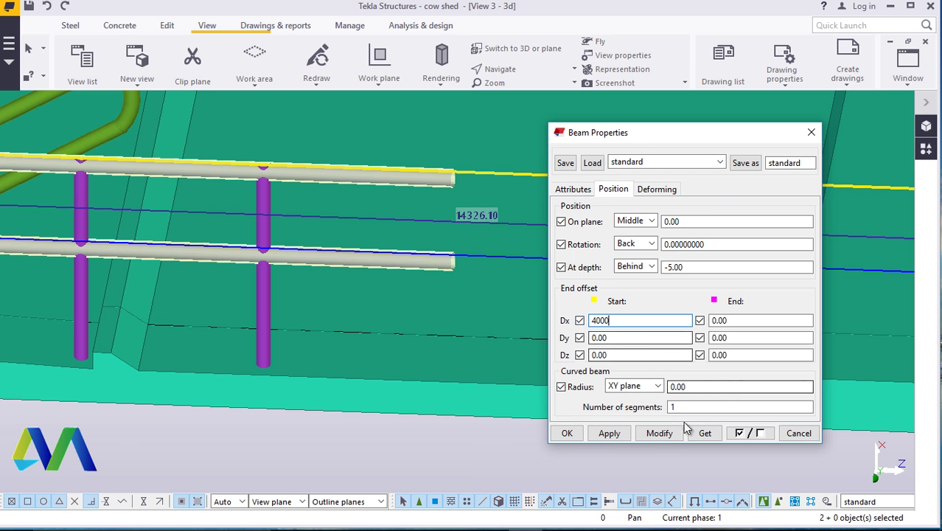
left_click(646, 436)
left_click(567, 432)
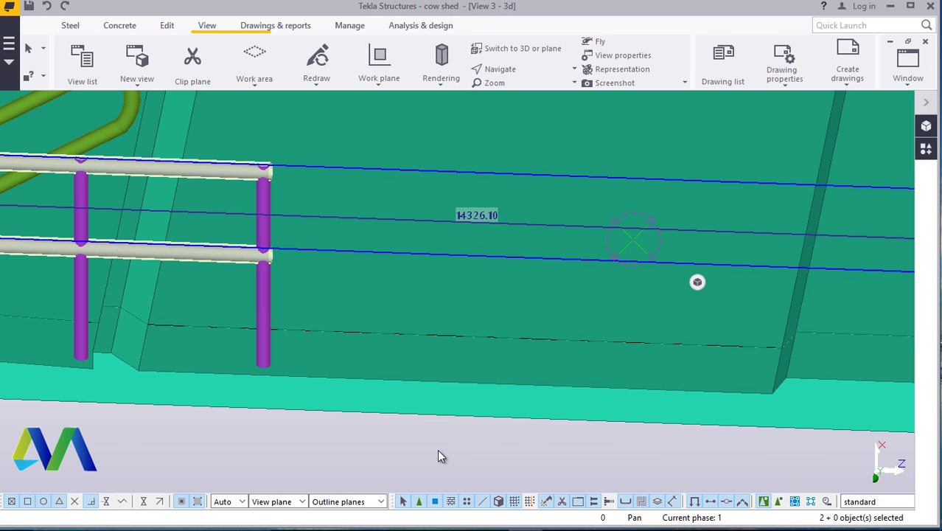
- Examine the shortened end railing and the surrounding frames, slabs and side railings from several angles
scroll(595, 437, "down", 3)
left_click(520, 74)
left_click(531, 94)
left_click_drag(515, 354, 320, 405)
right_click(109, 411)
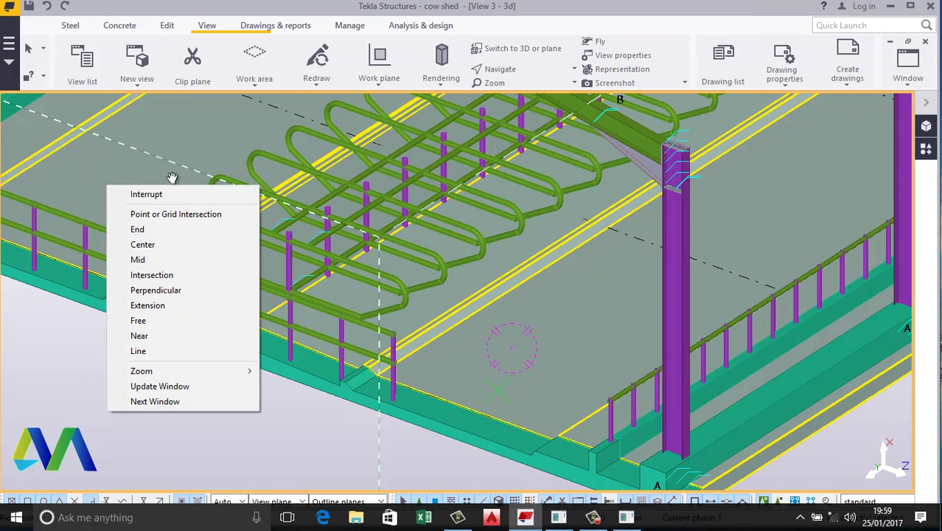
left_click(214, 194)
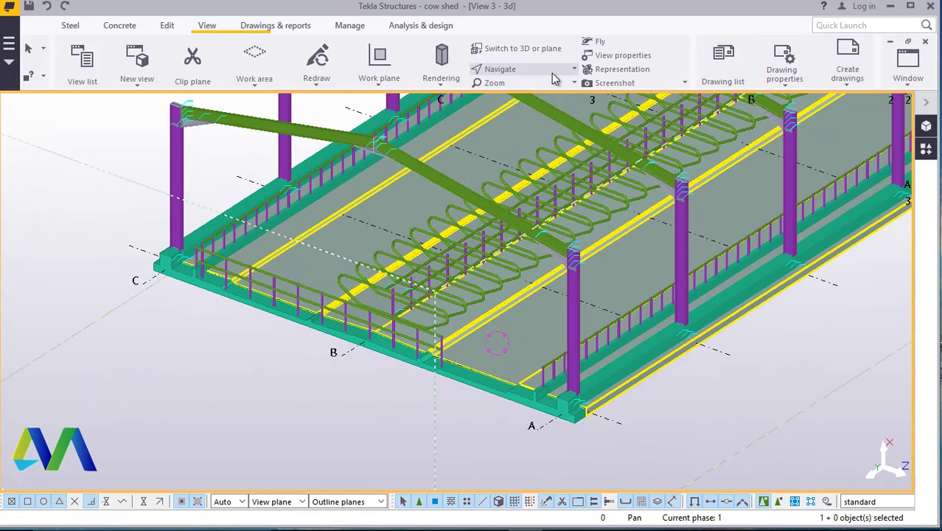
left_click(535, 71)
left_click(525, 91)
left_click_drag(501, 340, 521, 316)
scroll(521, 315, "up", 3)
middle_click_drag(549, 326, 579, 324, "ctrl")
scroll(394, 374, "down", 2)
middle_click_drag(458, 313, 518, 312, "ctrl")
scroll(356, 289, "down", 3)
right_click(640, 334)
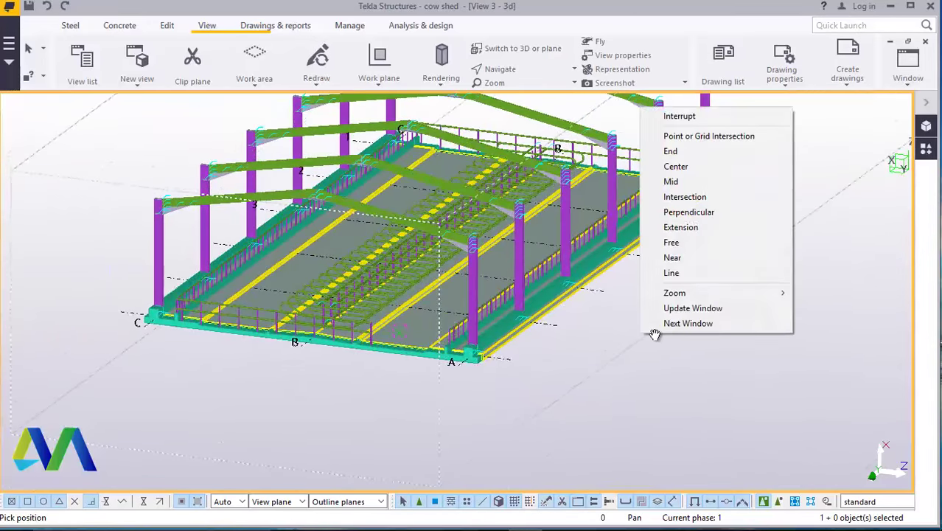
left_click(678, 116)
- Examine the kerbs and column bases at the grid A and grid C corners of the shed's end
scroll(486, 368, "up", 6)
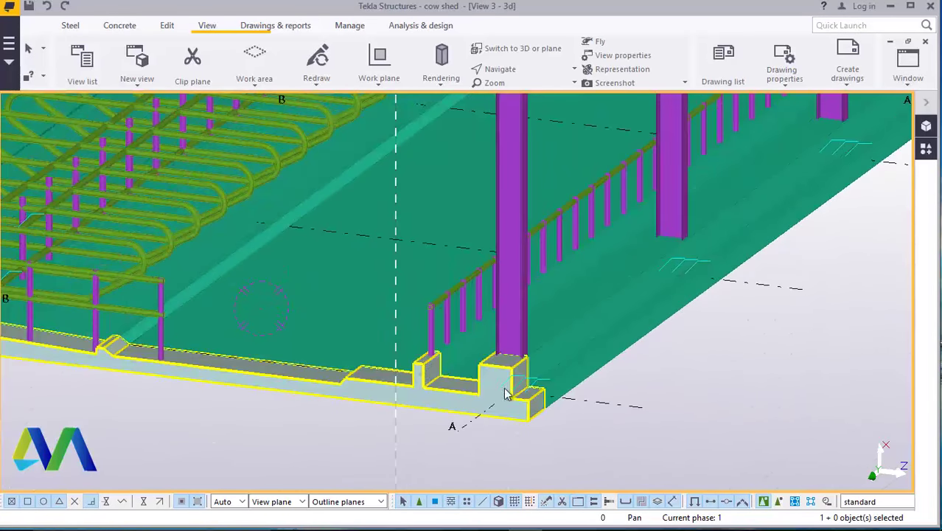
scroll(554, 398, "down", 2)
scroll(668, 376, "down", 3)
scroll(236, 328, "up", 4)
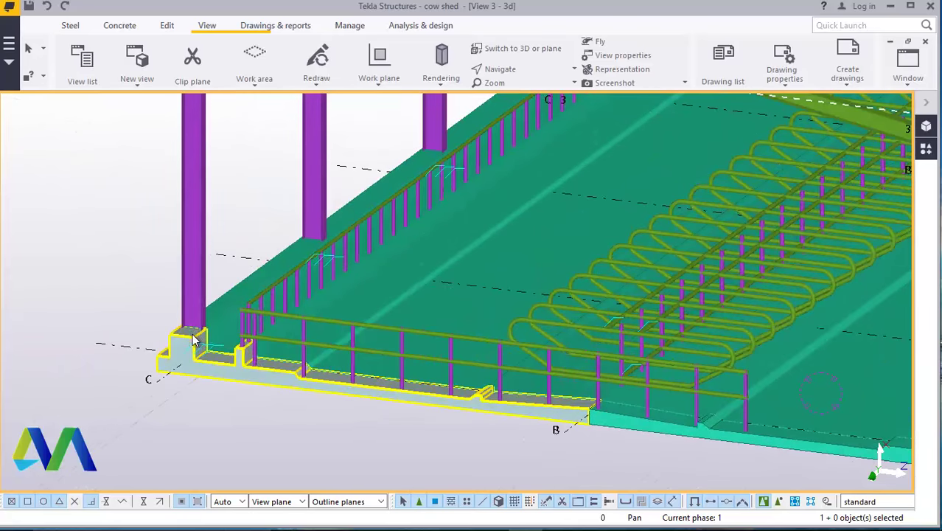
scroll(262, 365, "down", 4)
scroll(258, 368, "up", 1)
scroll(246, 367, "down", 2)
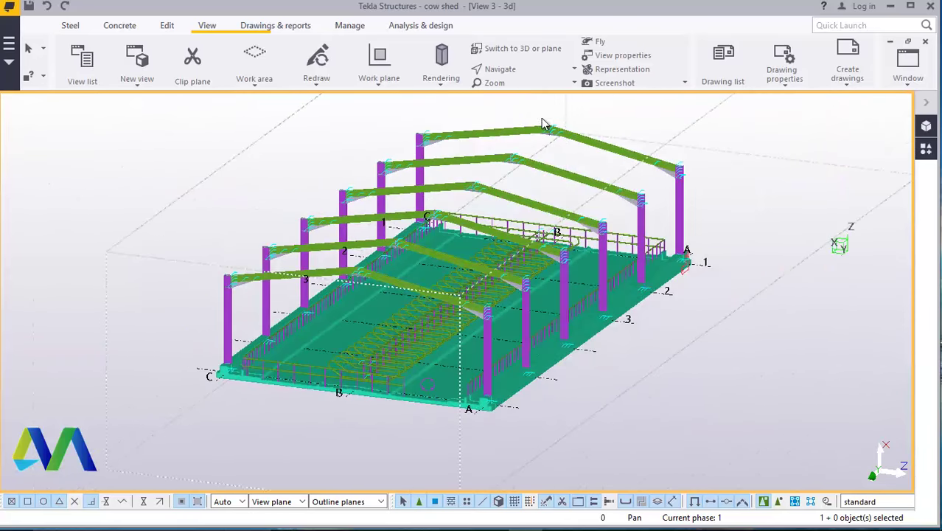
left_click(519, 70)
left_click(501, 90)
scroll(236, 311, "up", 5)
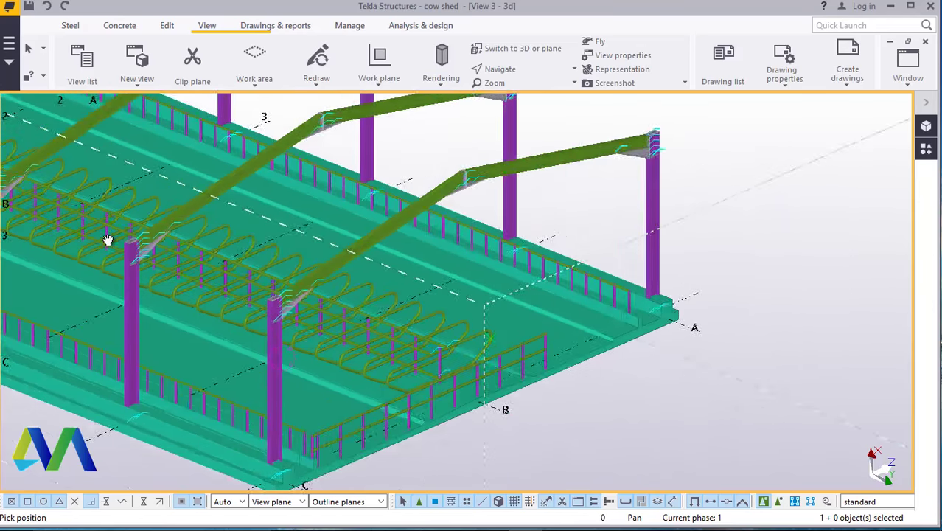
scroll(108, 239, "up", 6)
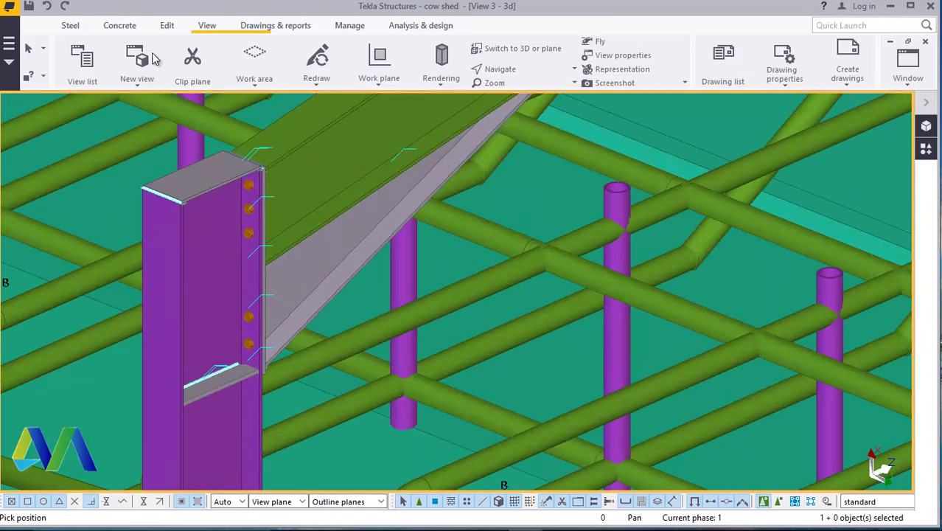
left_click(72, 28)
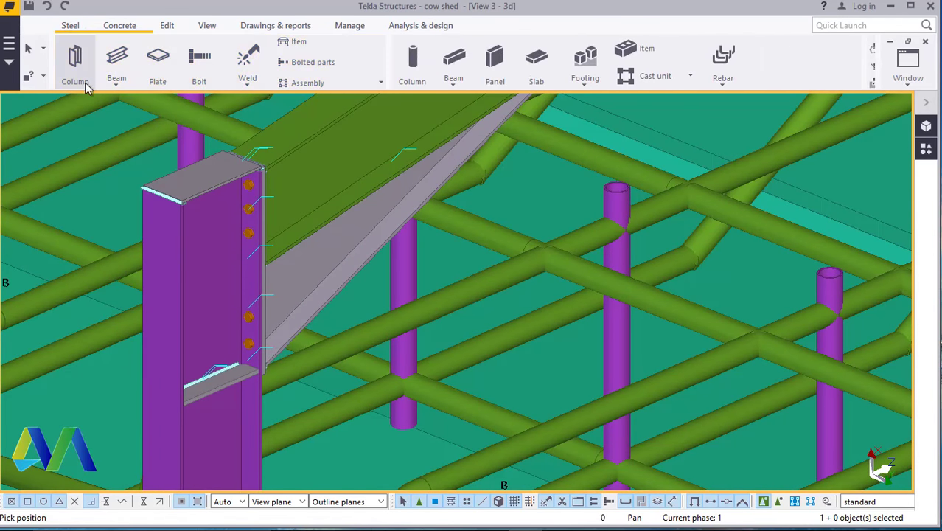
left_click(116, 81)
left_click(156, 107)
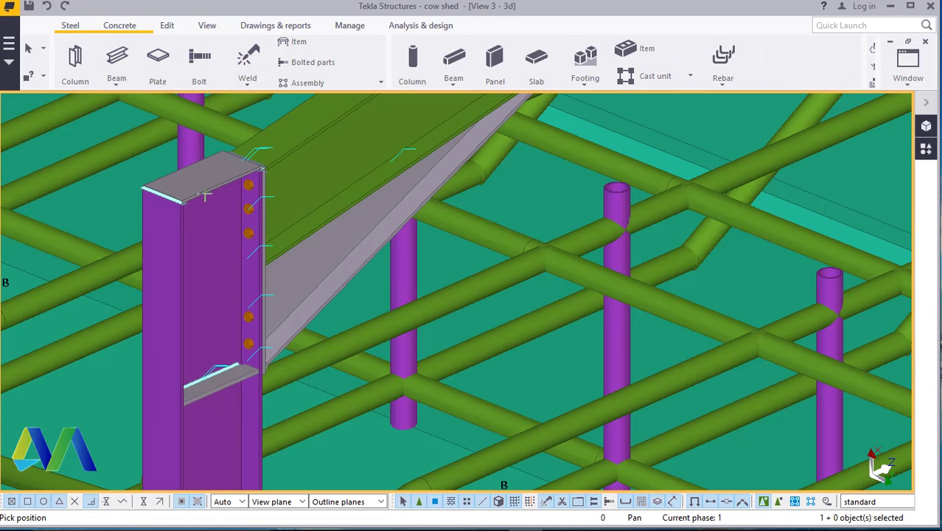
scroll(214, 205, "up", 2)
scroll(210, 201, "up", 5)
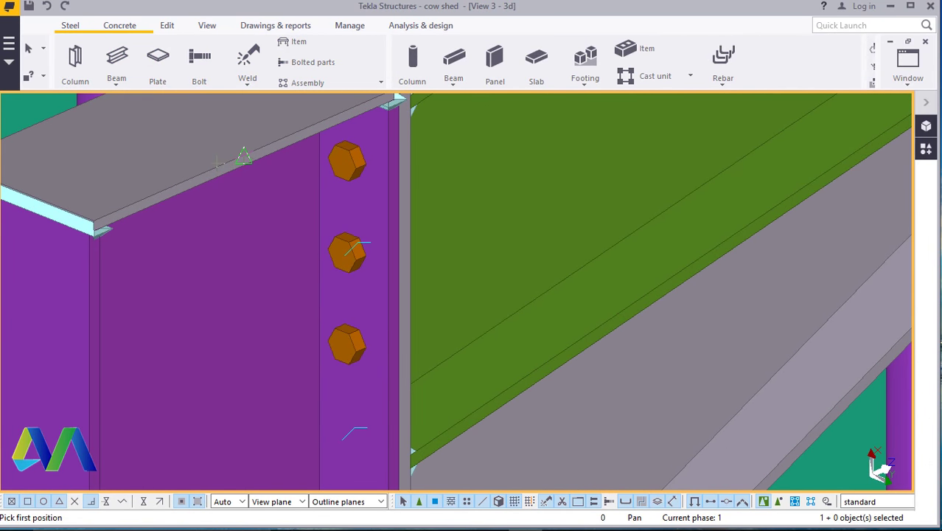
scroll(199, 190, "down", 5)
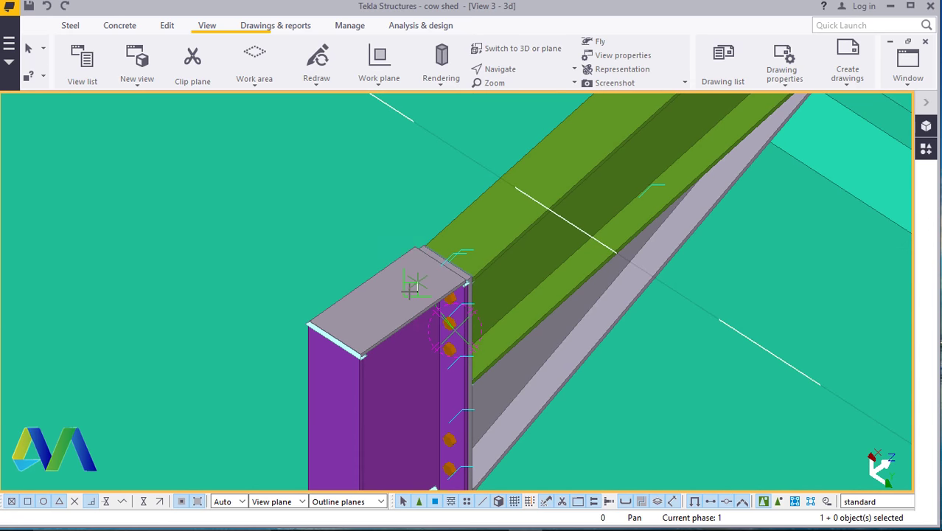
- Model a steel beam along grid C between the tops of the last two columns at the shed's end
left_click(70, 27)
left_click(117, 81)
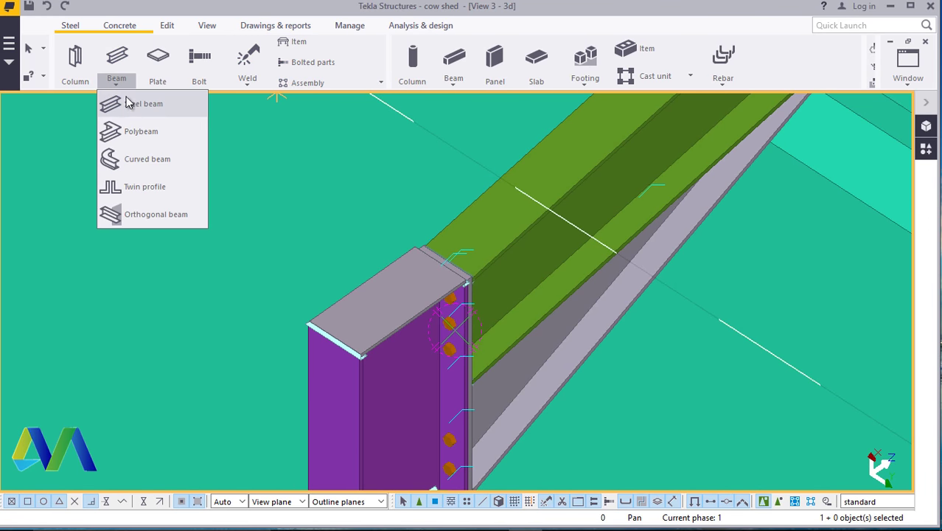
left_click(129, 103)
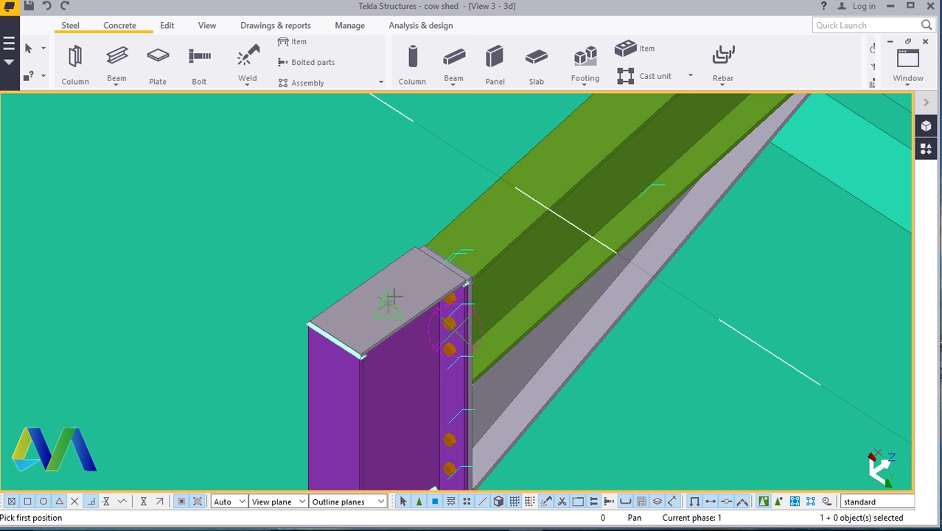
scroll(271, 280, "down", 6)
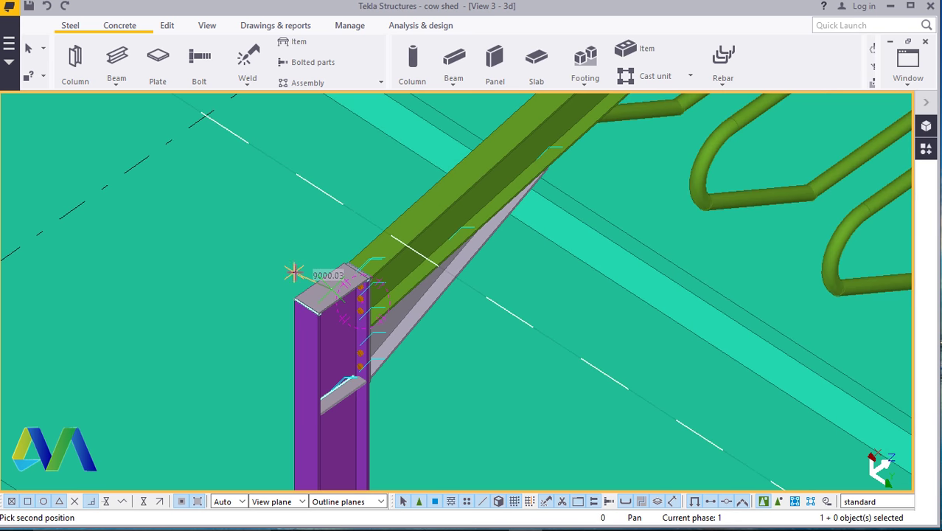
scroll(486, 369, "up", 5)
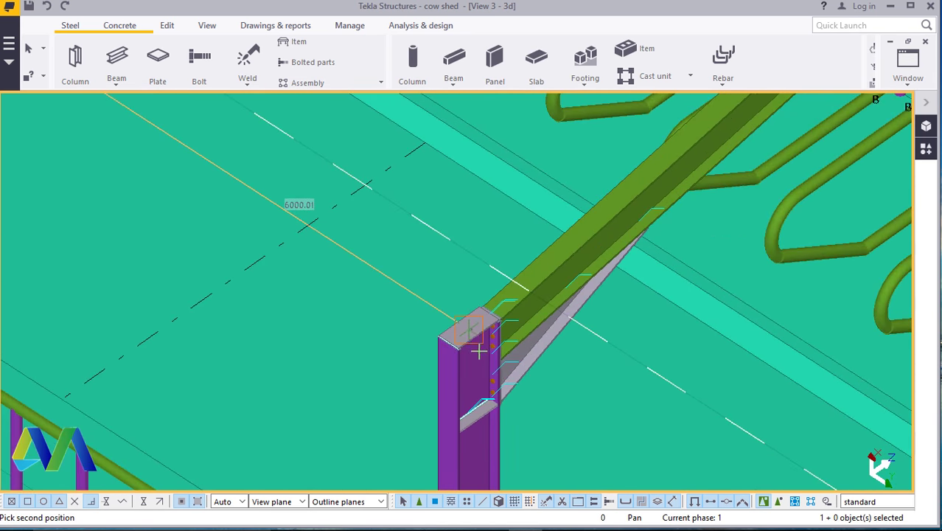
left_click(460, 319)
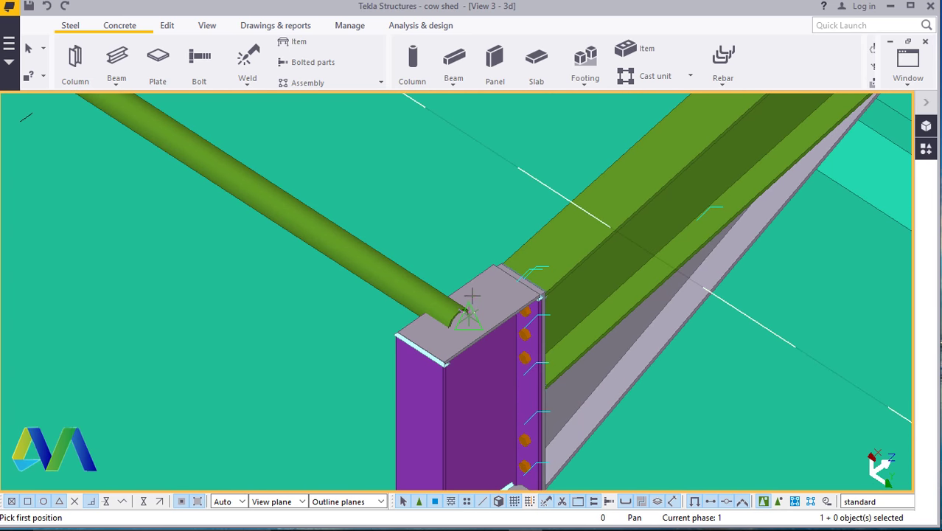
right_click(472, 294)
left_click(498, 301)
- Change the new beam's profile to the circular hollow section CF-CHS193.7*6.0
double_click(359, 261)
double_click(360, 265)
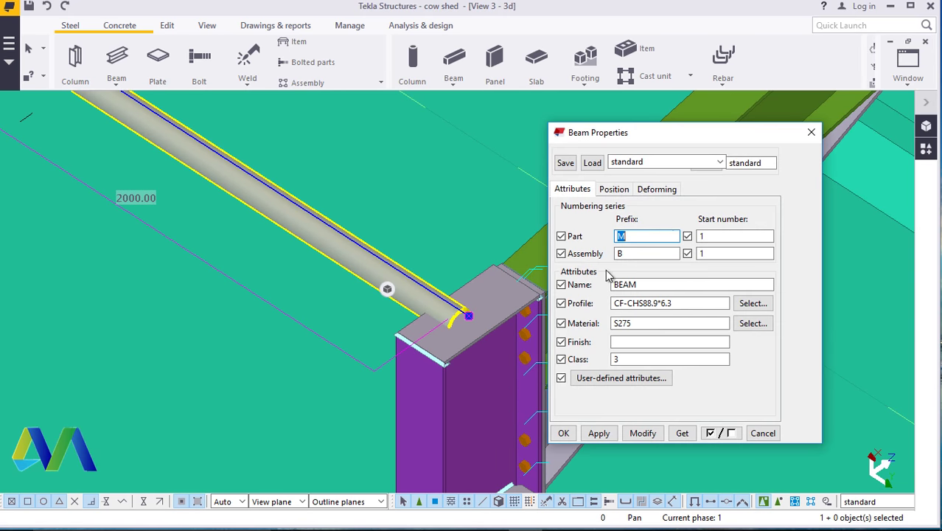
left_click(613, 189)
left_click(578, 190)
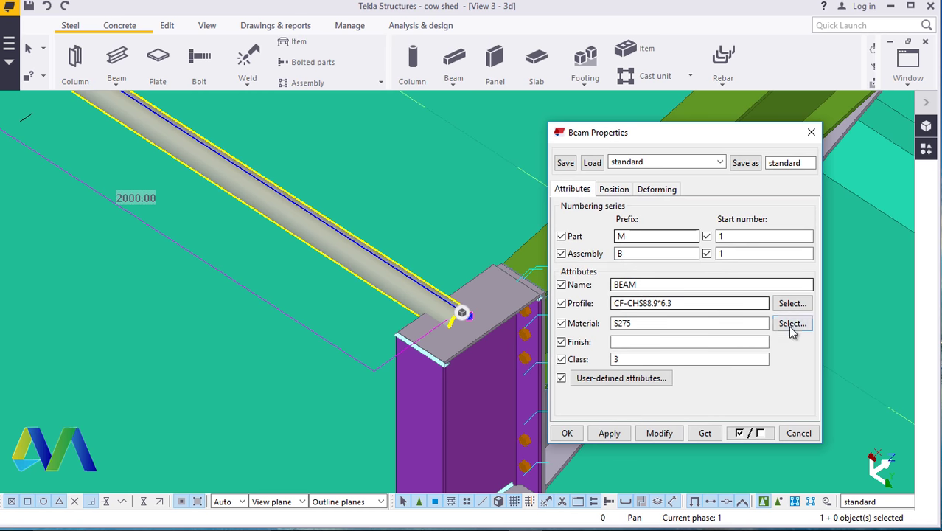
left_click(796, 303)
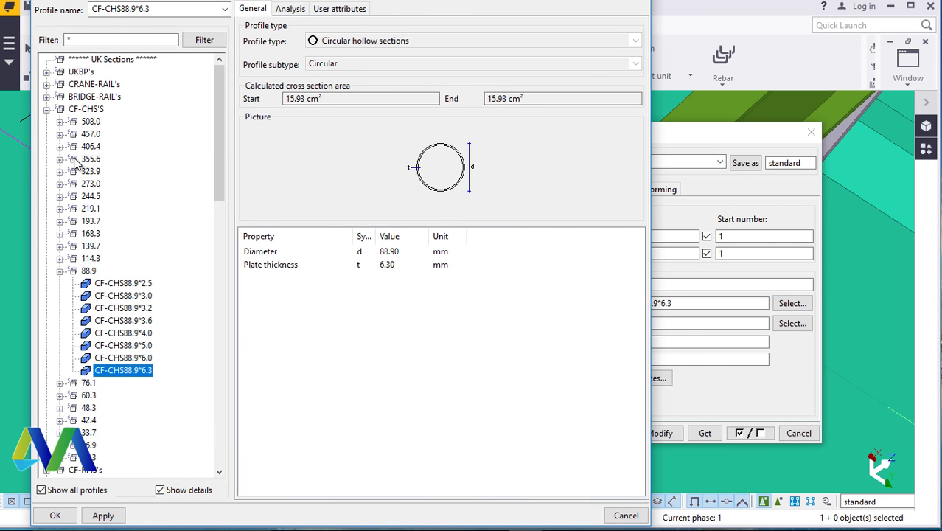
left_click(60, 223)
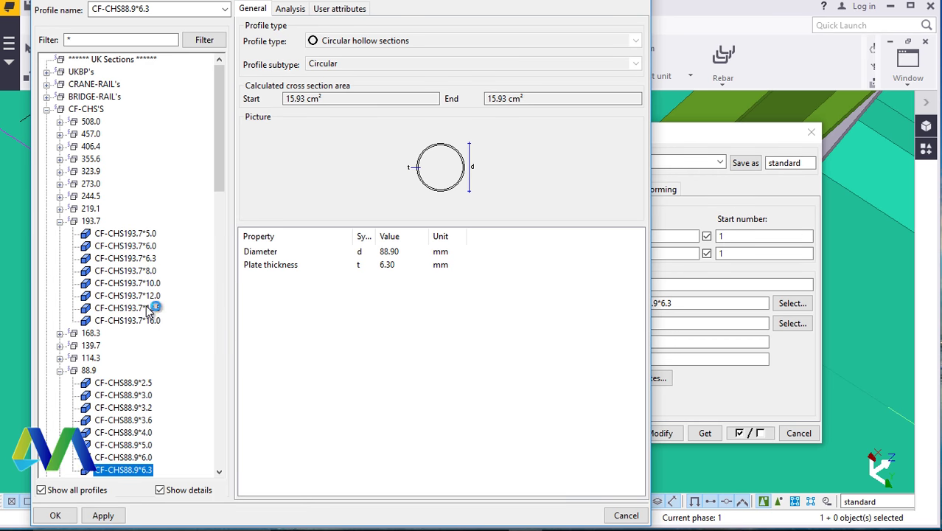
left_click(147, 247)
left_click(103, 514)
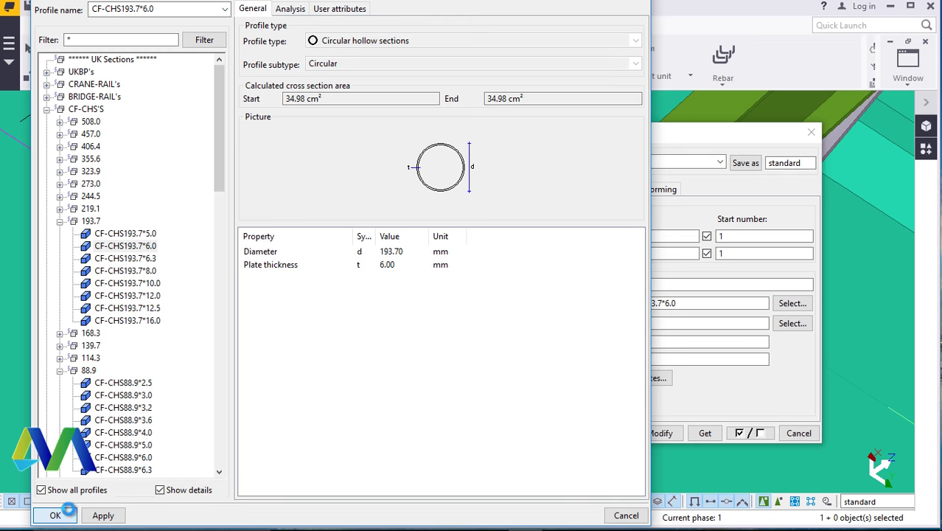
left_click(55, 514)
left_click(661, 433)
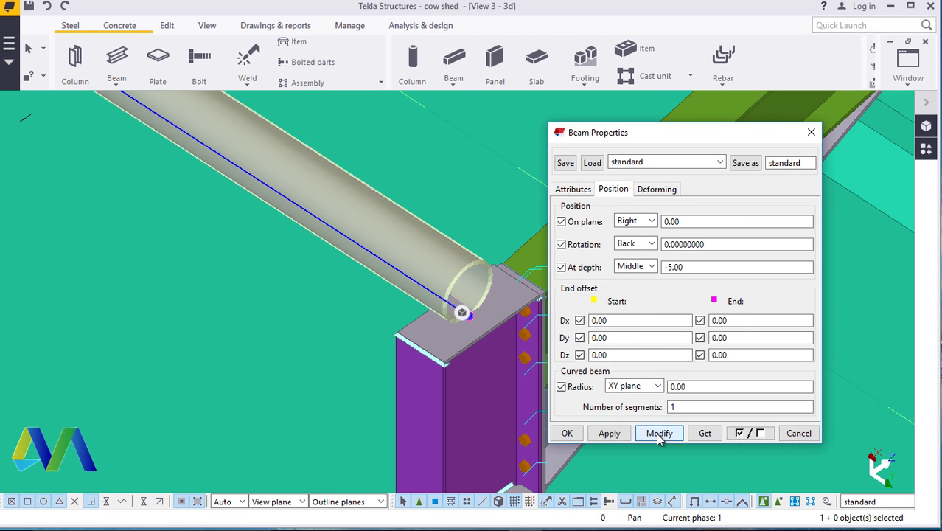
- Set the tubular beam's on-plane and at-depth positions to Middle, with a depth offset of 0.00
left_click(658, 433)
left_click(651, 221)
left_click(627, 235)
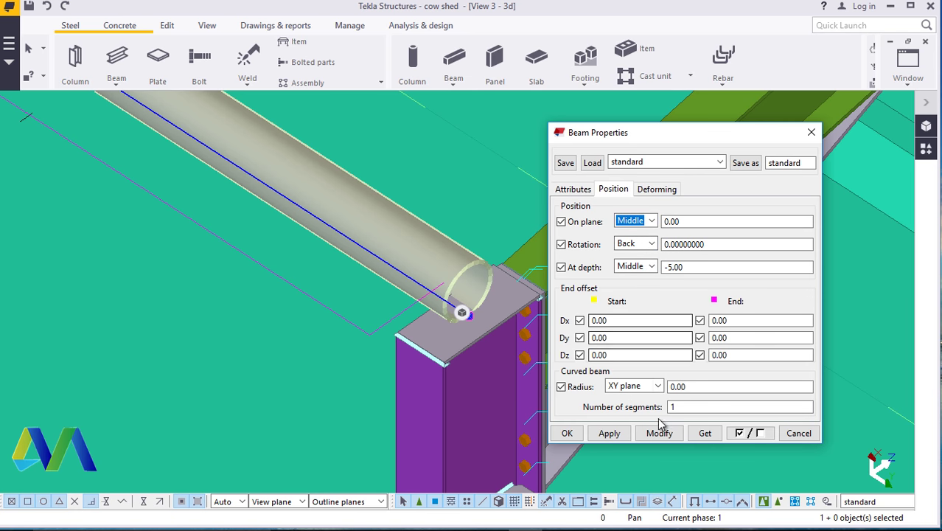
left_click(659, 433)
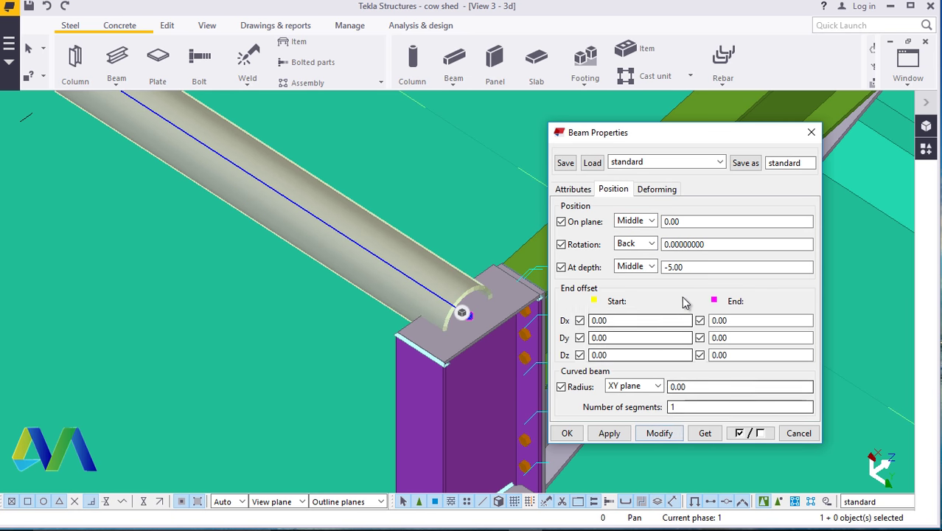
left_click_drag(690, 266, 653, 273)
type("0.00")
left_click(658, 432)
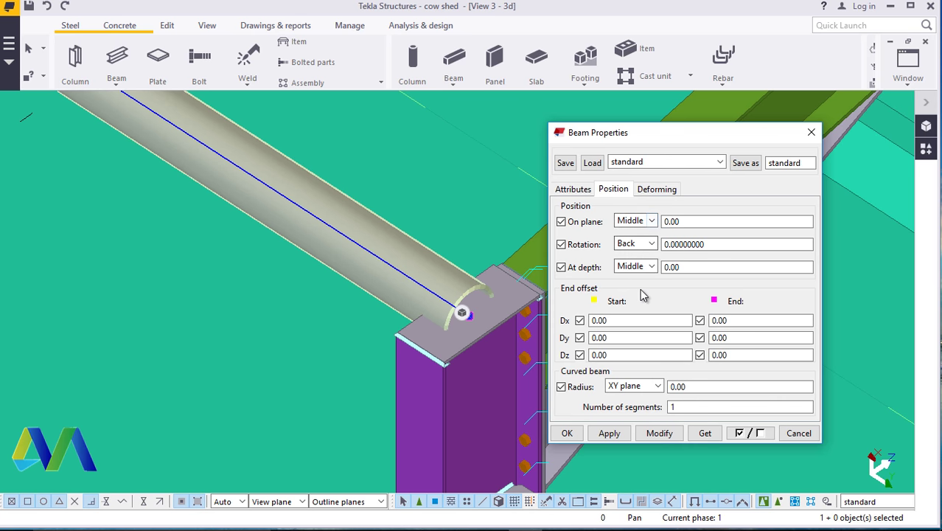
- Examine how the tubular beam sits on the column tops along grid C, and close its properties
scroll(459, 311, "down", 10)
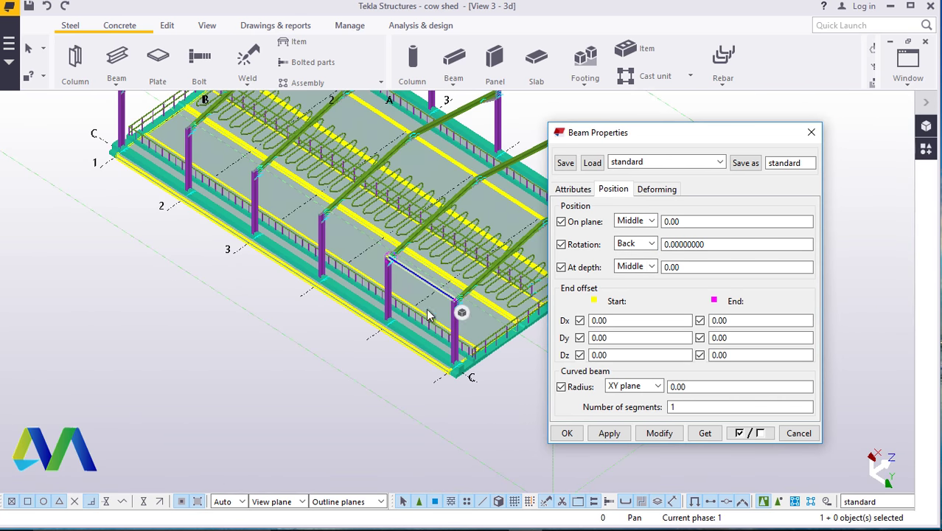
scroll(496, 299, "up", 3)
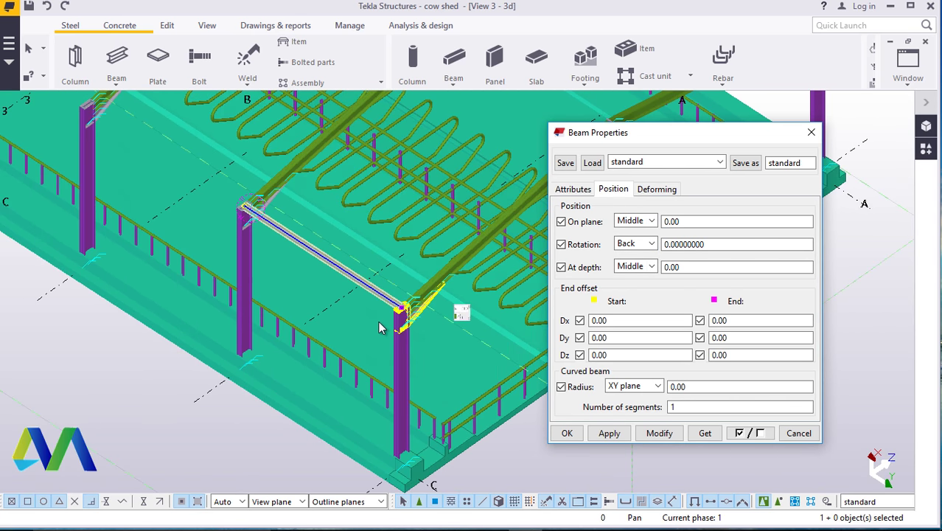
scroll(373, 323, "down", 2)
scroll(391, 389, "up", 3)
scroll(413, 401, "down", 3)
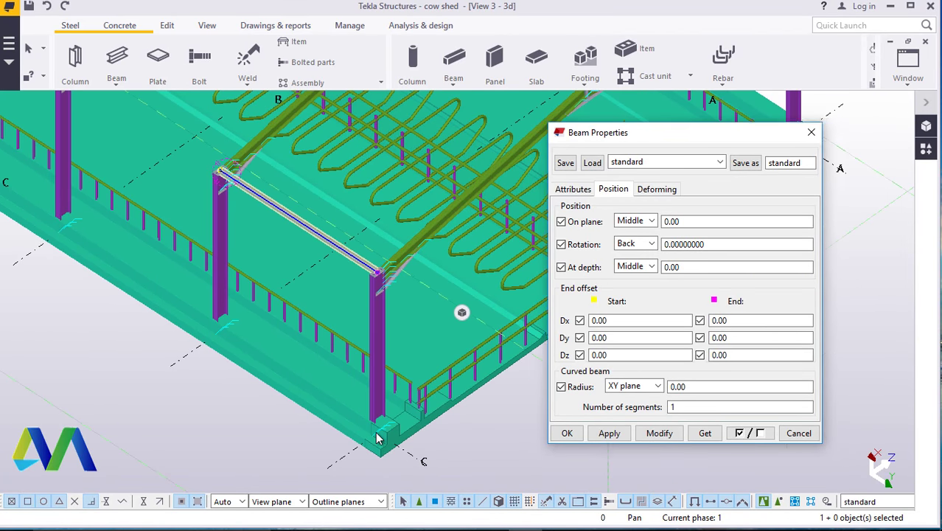
scroll(431, 414, "up", 2)
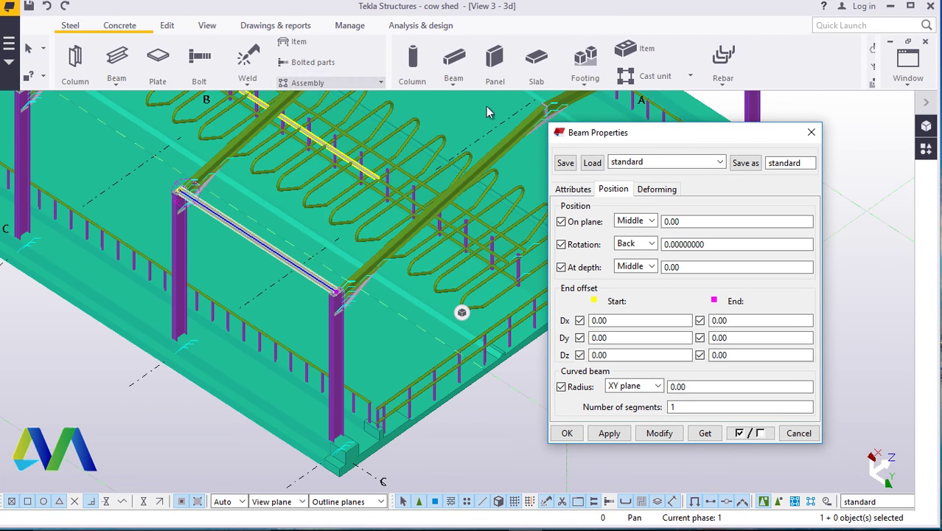
left_click(810, 133)
right_click(833, 143)
left_click(789, 149)
- Set a horizontal work plane just outside the grid C corner of the shed's end with the Work plane tool
scroll(713, 332, "down", 2)
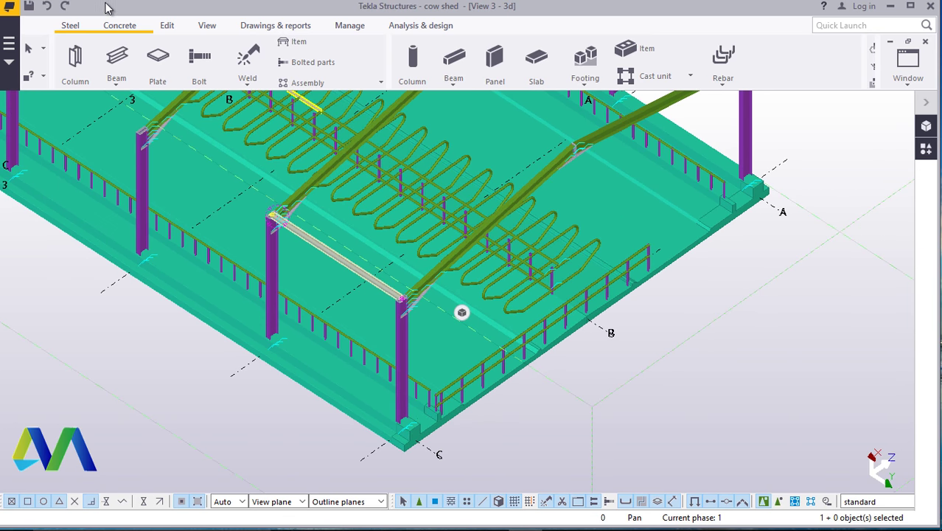
left_click(208, 27)
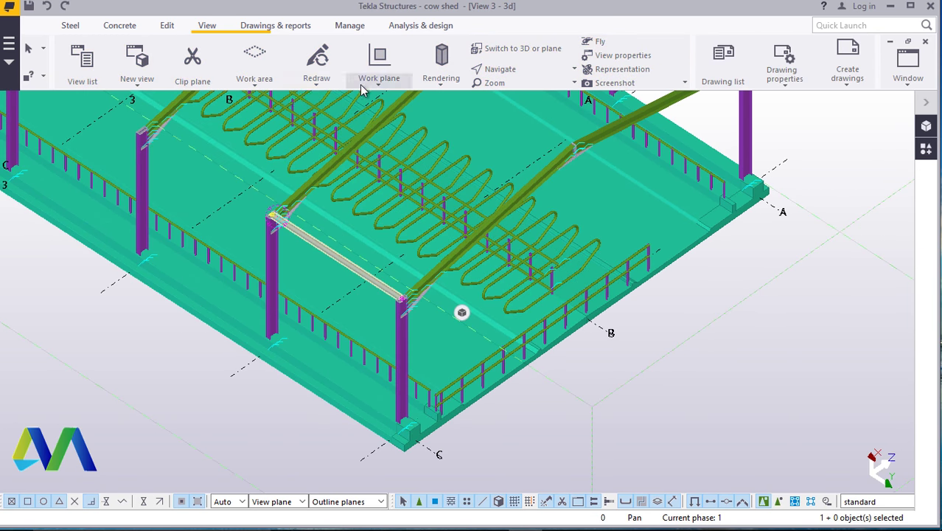
left_click(378, 82)
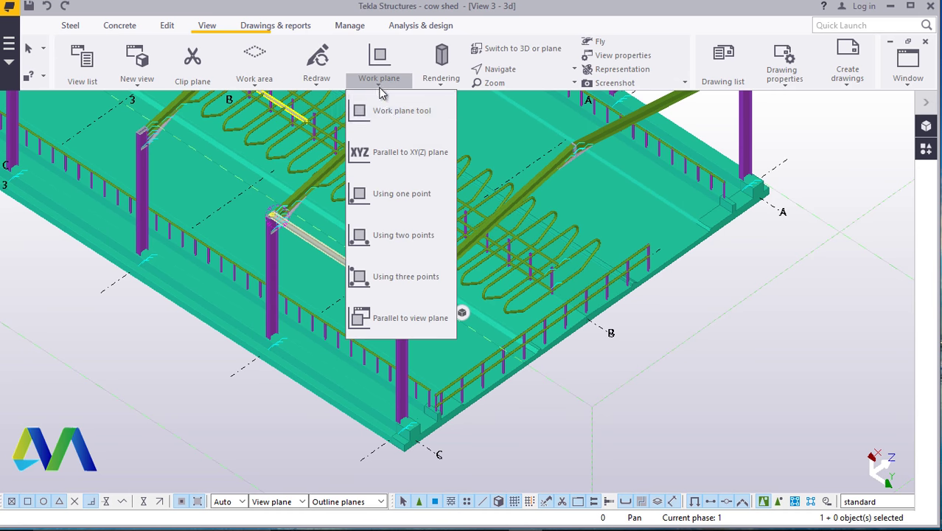
left_click(383, 112)
scroll(345, 432, "up", 4)
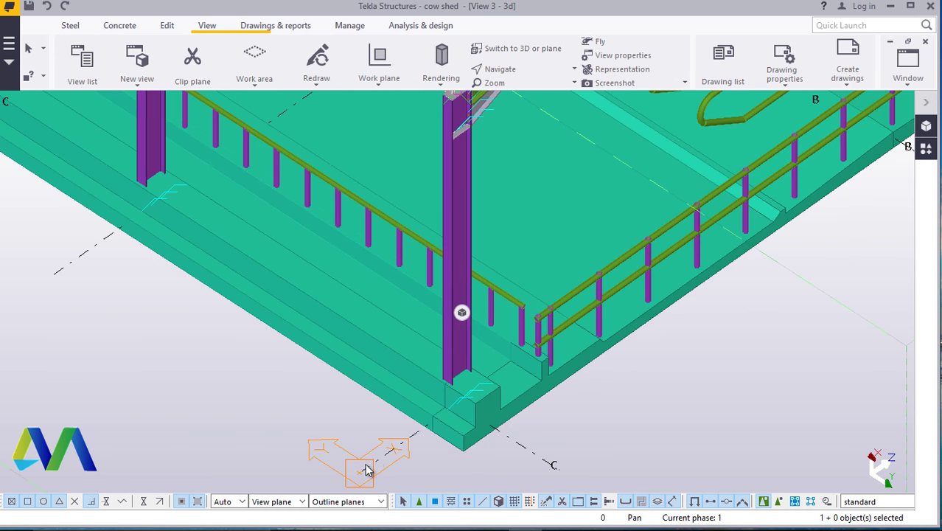
right_click(183, 412)
left_click(222, 196)
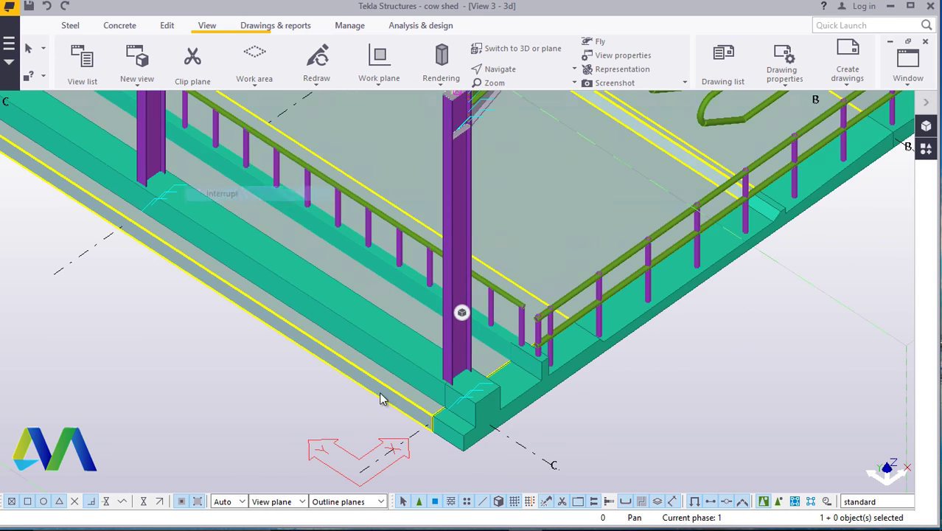
- Set the tubular beam's on-plane position to Right
scroll(423, 427, "down", 2)
scroll(422, 215, "up", 8)
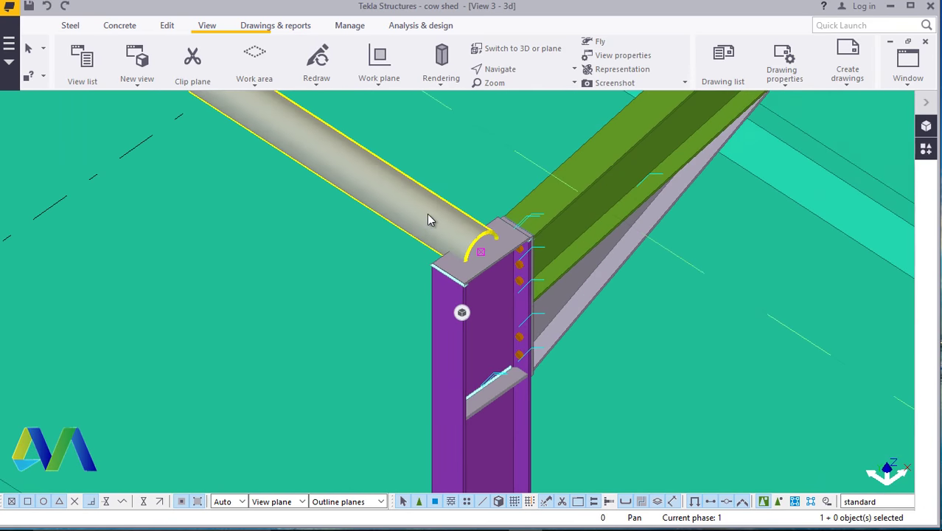
double_click(388, 192)
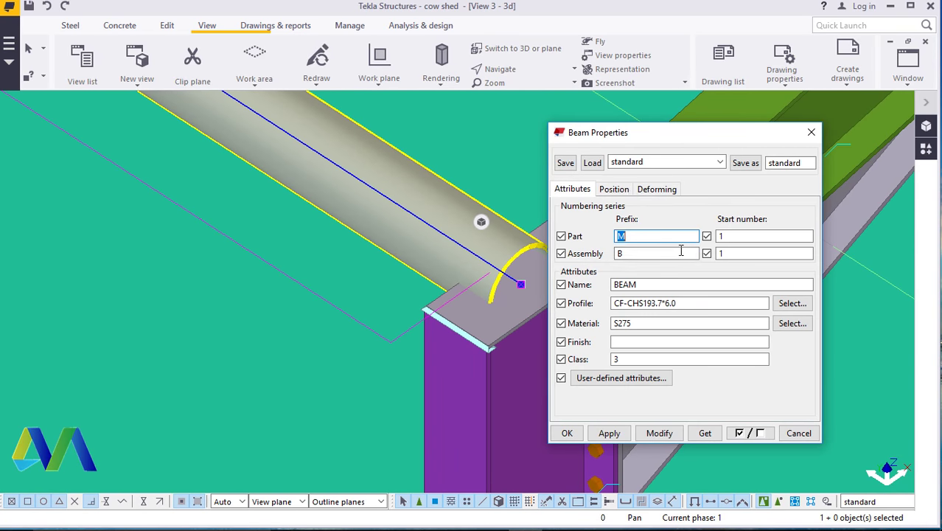
left_click(615, 189)
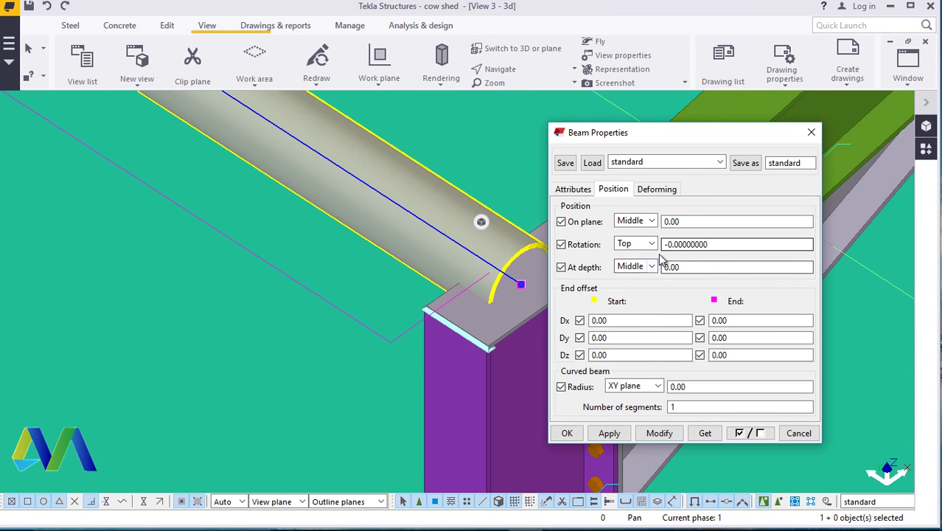
left_click(652, 222)
left_click(631, 244)
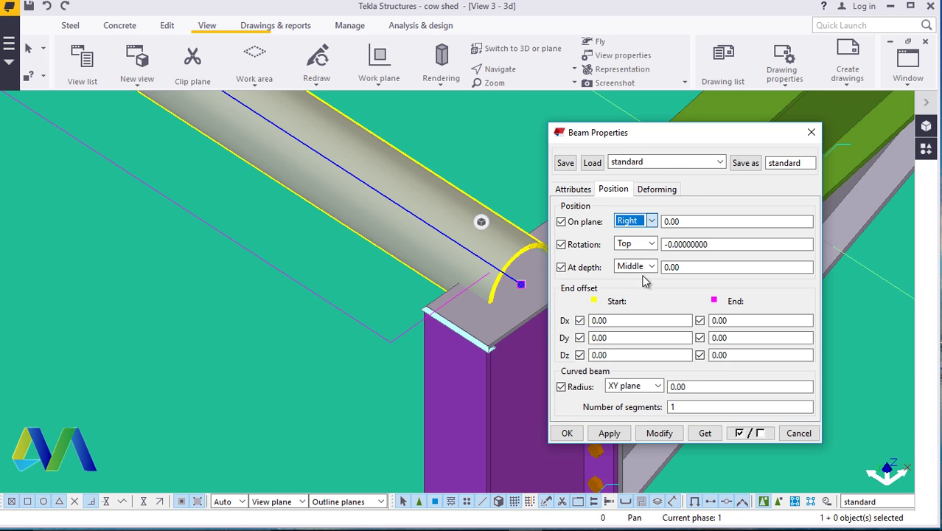
left_click(651, 434)
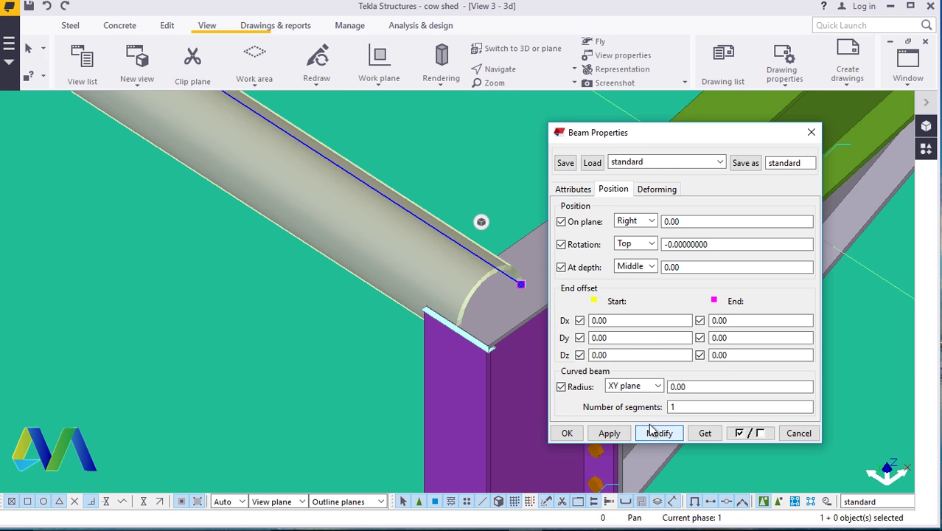
- Set the tubular beam's on-plane position to Middle
left_click(651, 221)
left_click(631, 233)
left_click(658, 432)
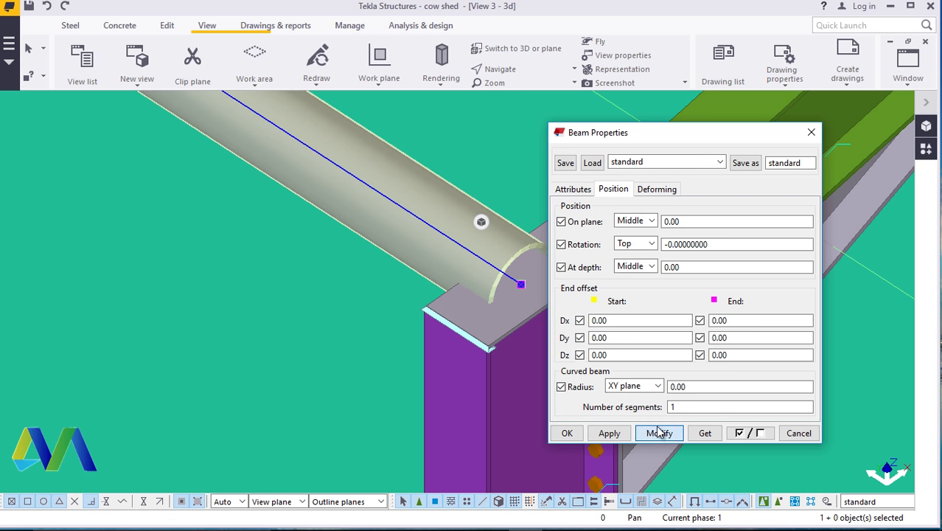
- Try the at-depth position Front on the tubular beam, and return it to Middle
left_click(654, 267)
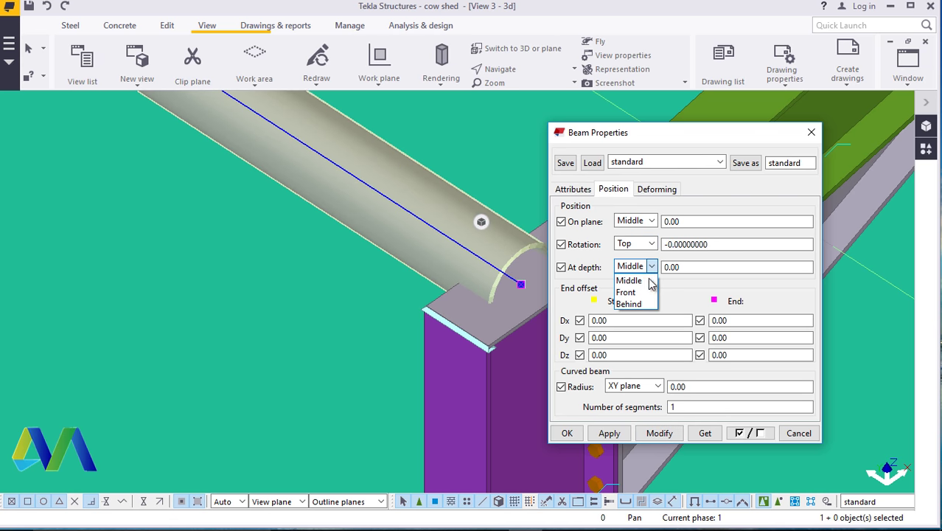
left_click(630, 291)
left_click(656, 432)
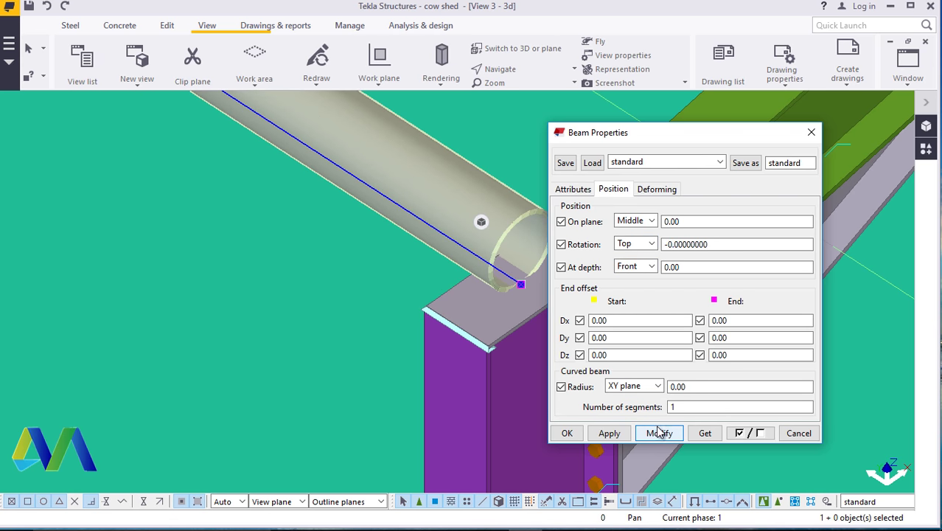
left_click(654, 267)
left_click(632, 279)
left_click(658, 432)
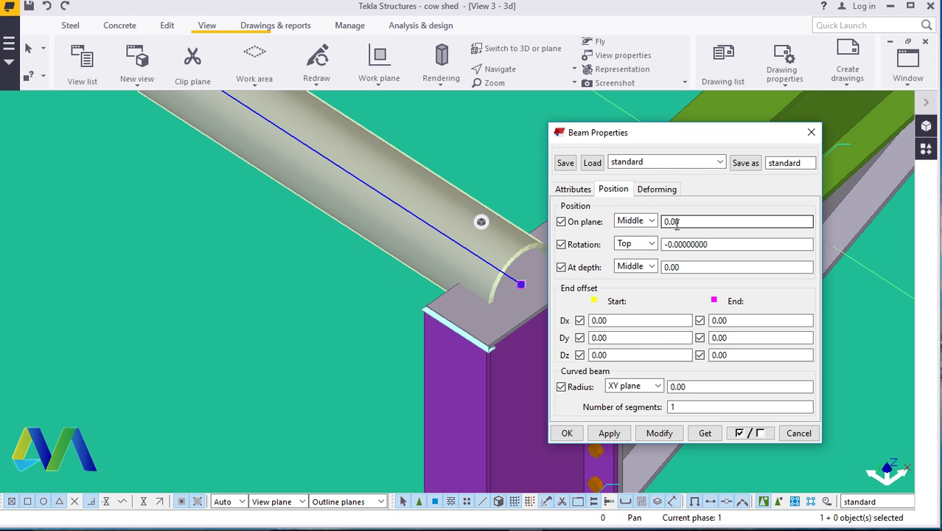
- Give the tubular beam an at-depth offset of -500, and accept its properties
left_click(692, 268)
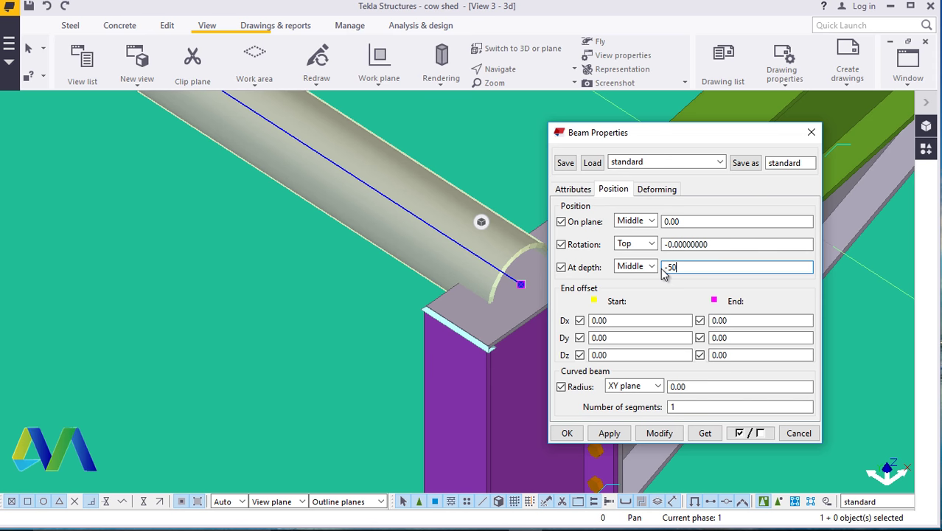
left_click(658, 434)
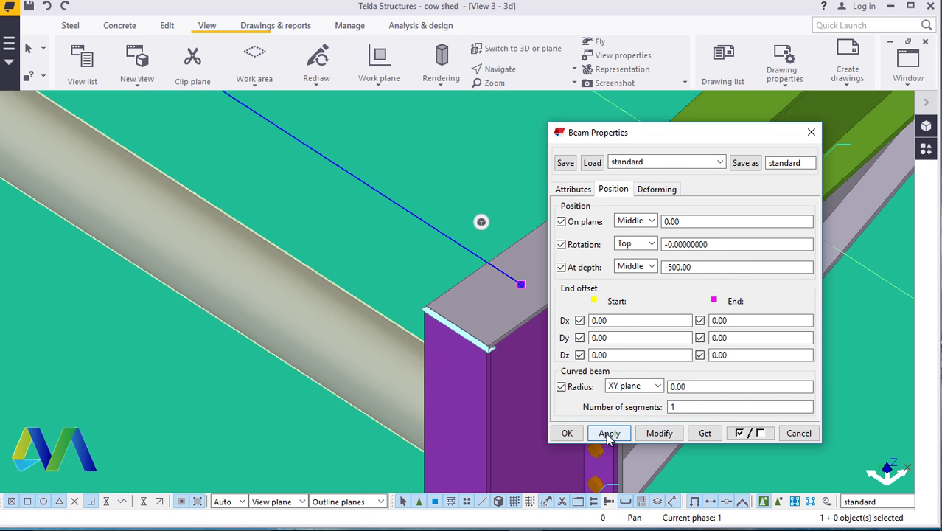
left_click(564, 433)
- Examine from several angles how the lowered tubular beam meets the web of the grid line 3 column
scroll(553, 424, "down", 6)
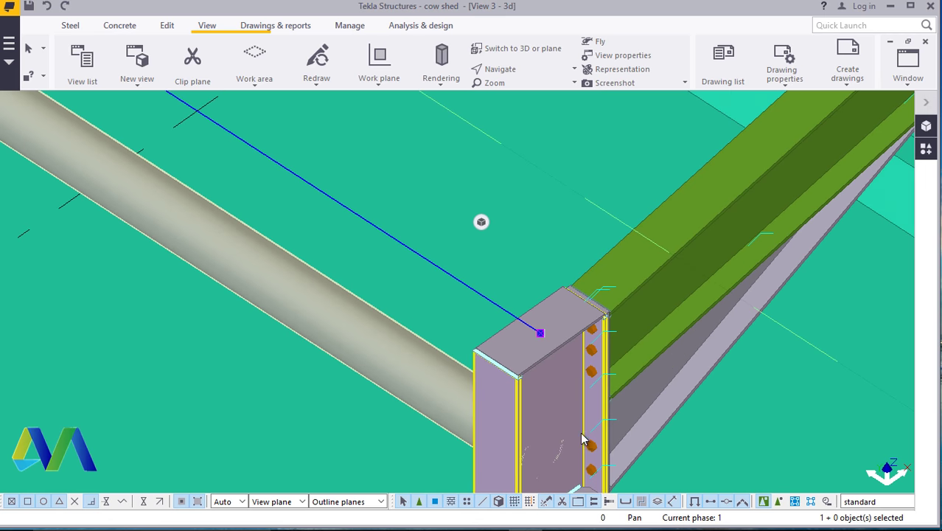
scroll(249, 237, "up", 5)
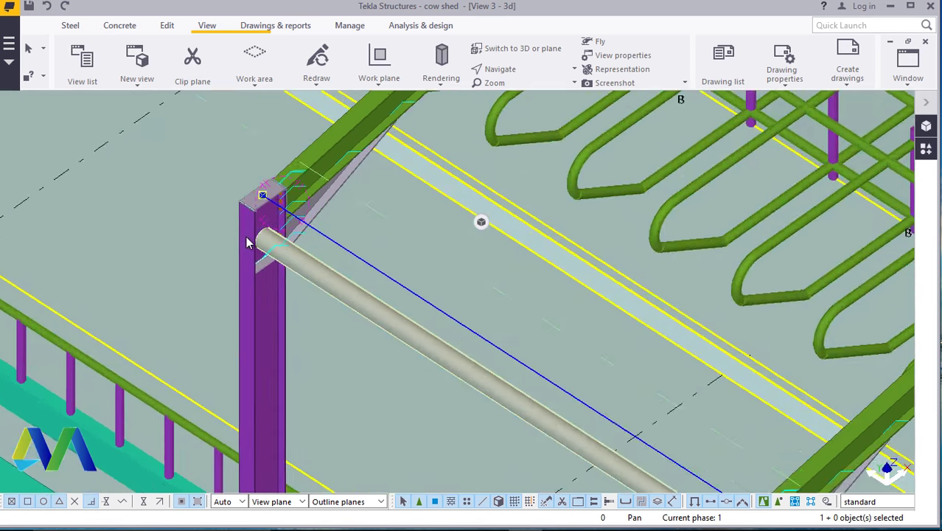
left_click(513, 70)
left_click(488, 143)
left_click_drag(299, 240, 315, 222)
scroll(316, 222, "down", 8)
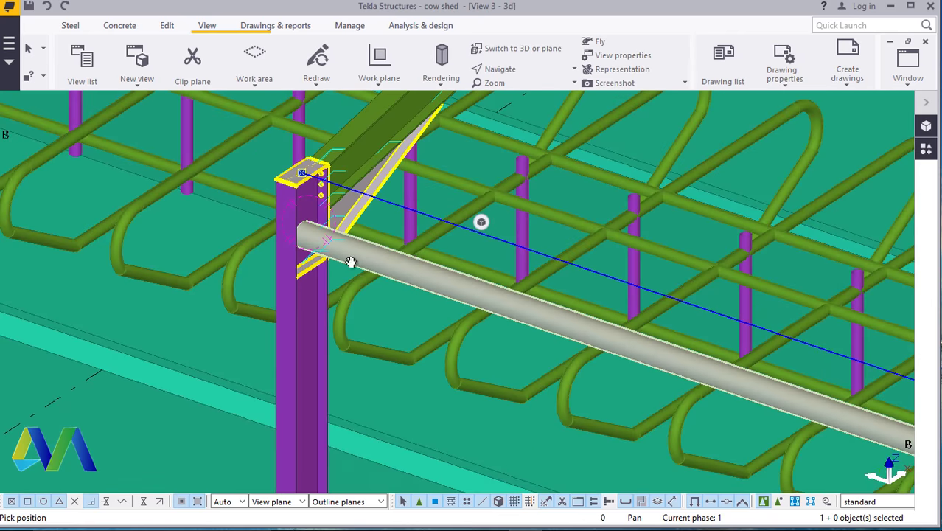
scroll(300, 255, "up", 6)
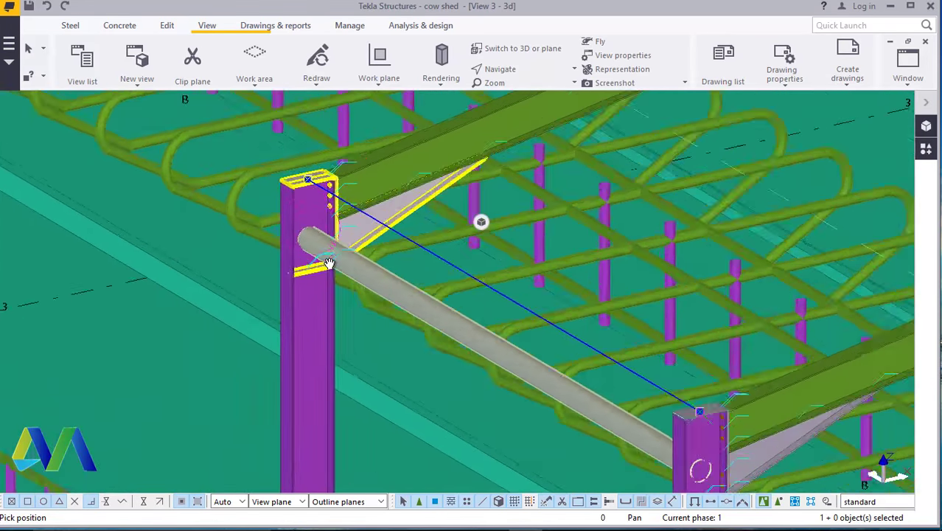
right_click(289, 202)
left_click(310, 215)
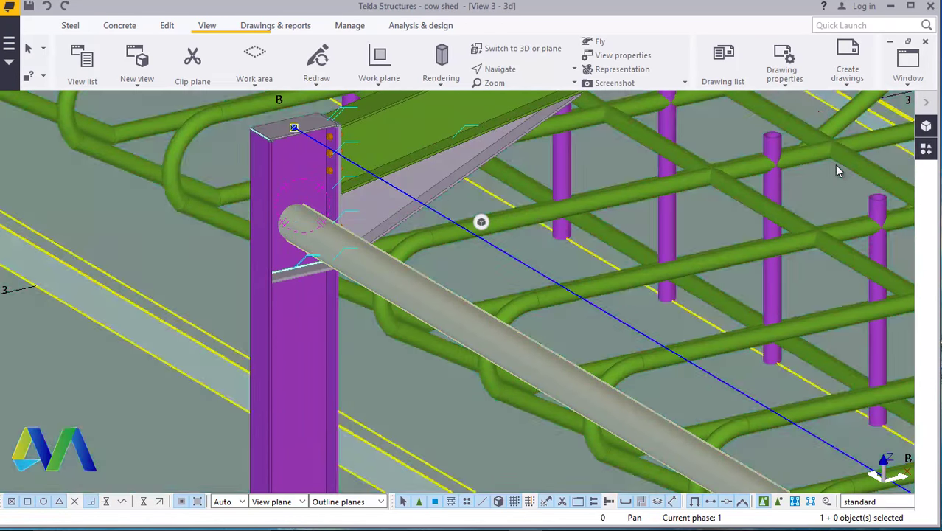
- Search the applications and components catalogue for "end"
left_click(922, 147)
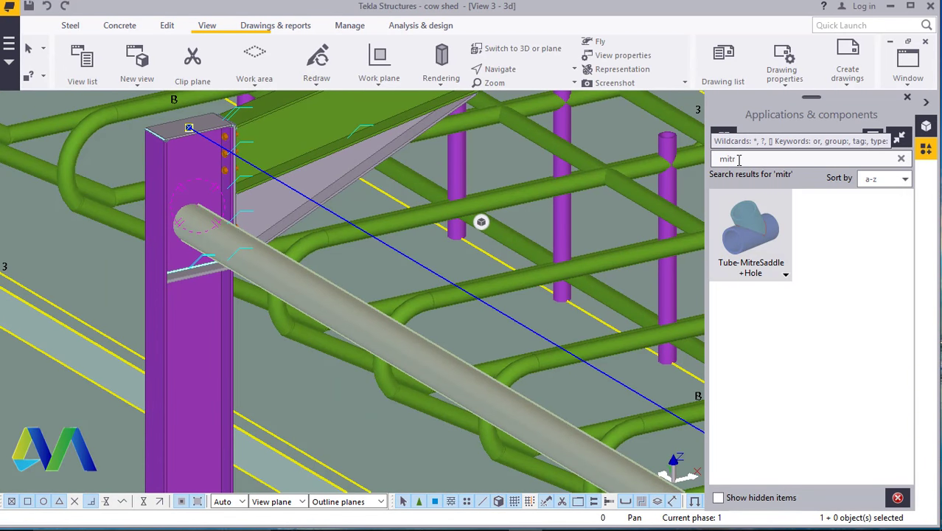
left_click_drag(738, 159, 706, 160)
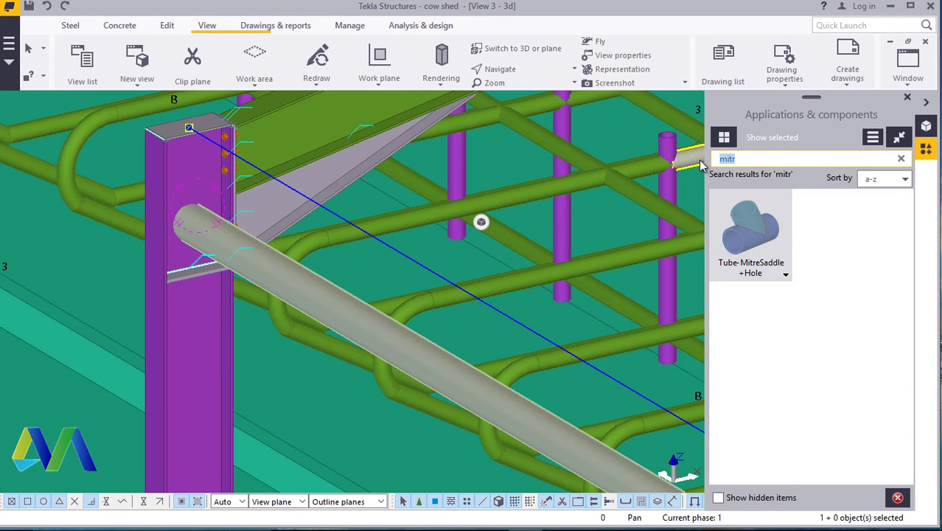
type("en")
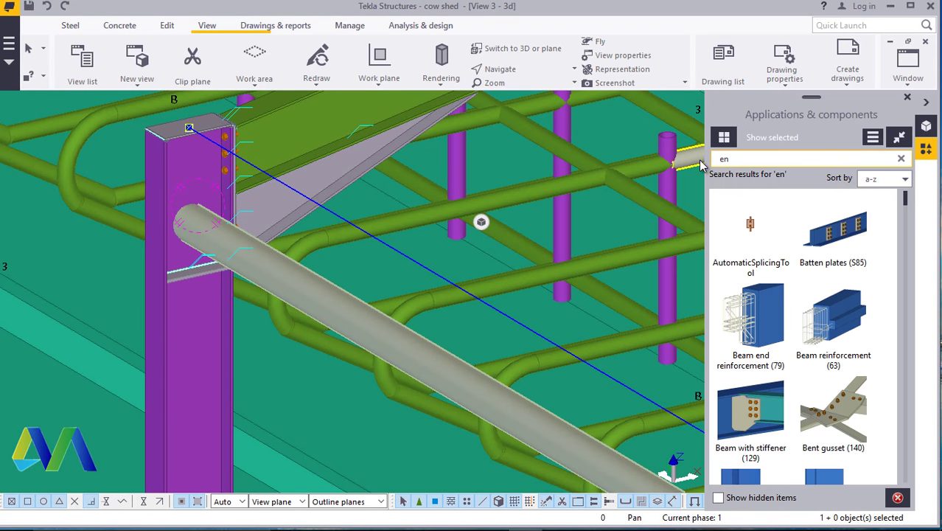
type("d")
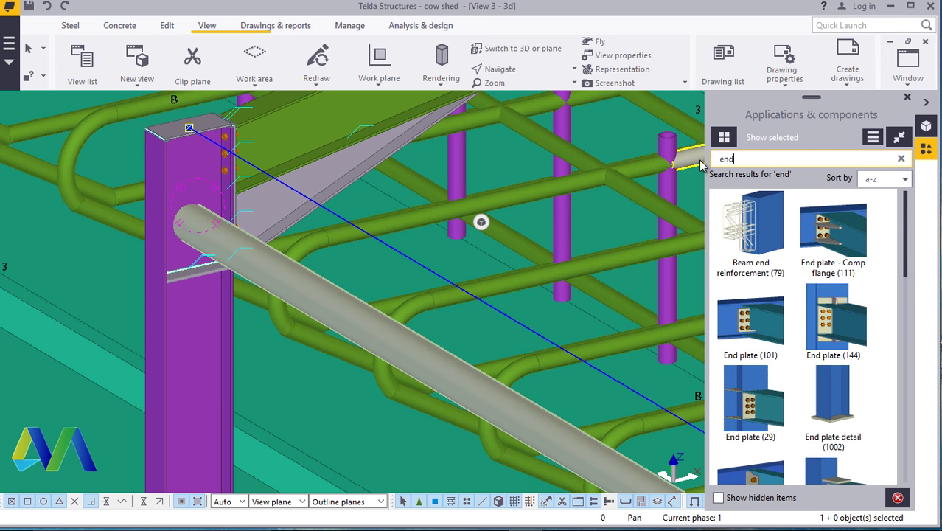
- Connect the tubular beam to the column's web with an End plate (101) connection
left_click(756, 317)
scroll(80, 241, "up", 3)
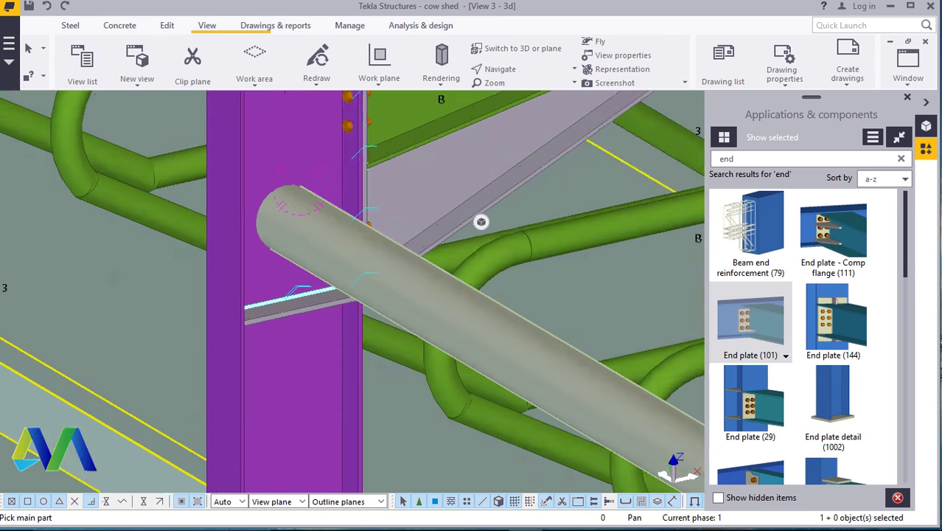
left_click(321, 152)
left_click(326, 199)
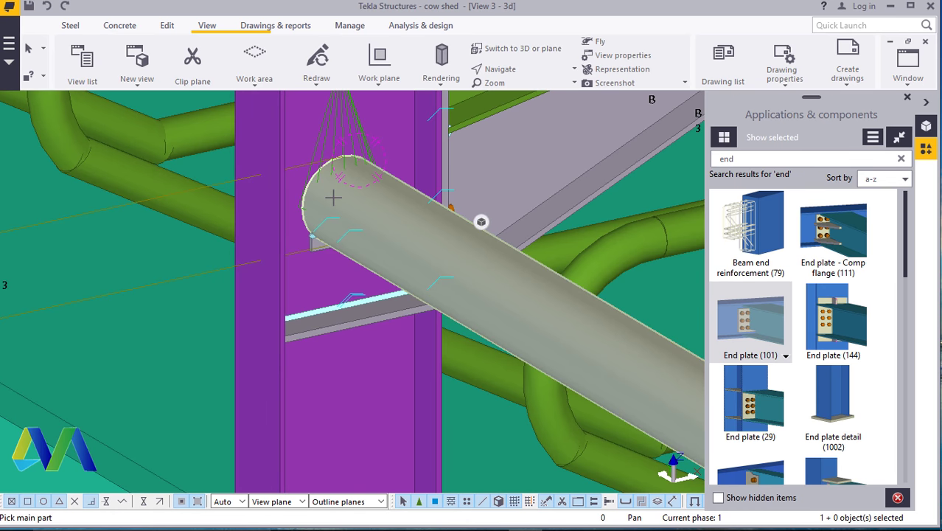
scroll(334, 209, "up", 3)
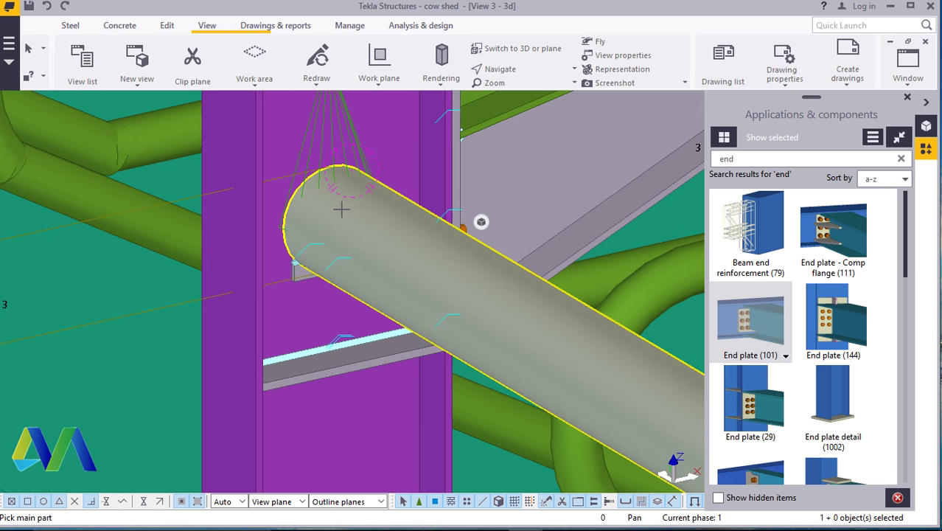
right_click(349, 218)
left_click(349, 219)
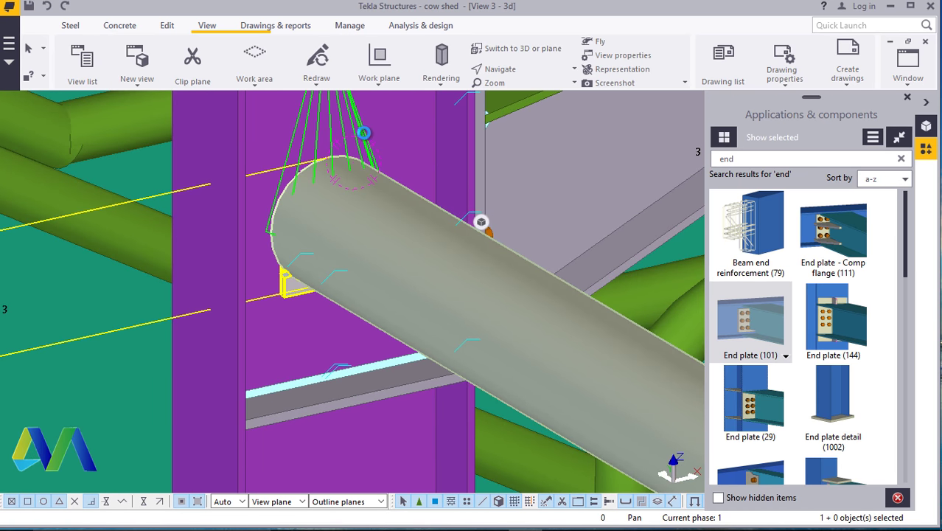
- Set the new end plate connection's bolt size to 16 and choose the HSFG bolt standard for it
double_click(364, 133)
left_click(563, 116)
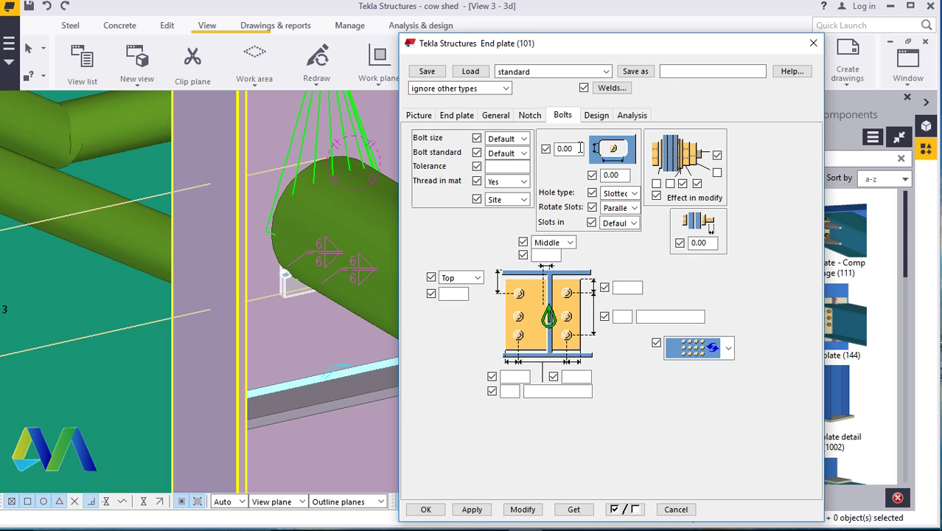
left_click(523, 138)
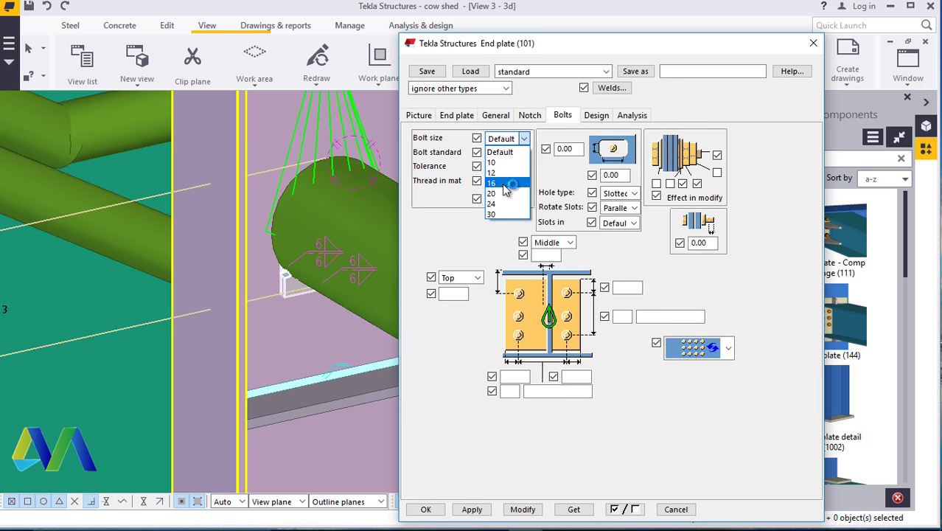
left_click(527, 152)
scroll(516, 402, "down", 2)
left_click(518, 426)
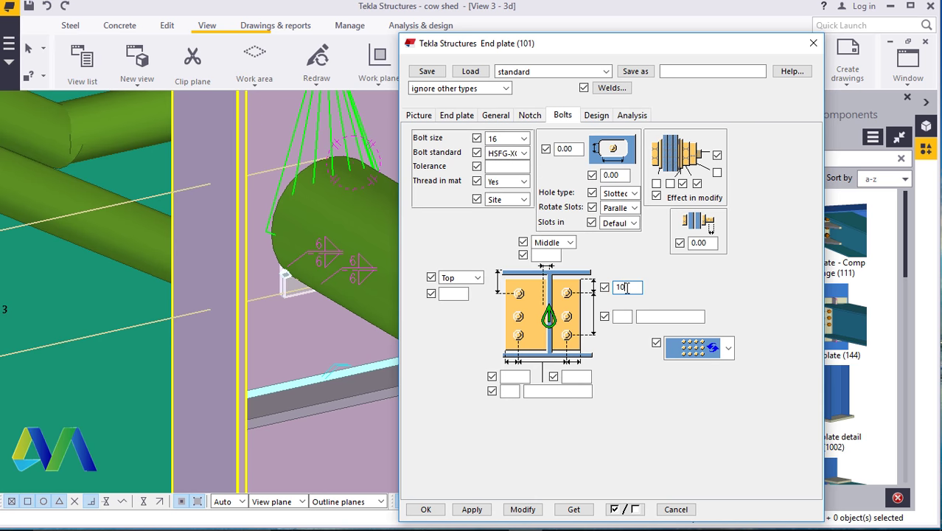
- Set the end plate's vertical bolt edge distance to 100 and the bolt group's vertical position to Middle
left_click(521, 509)
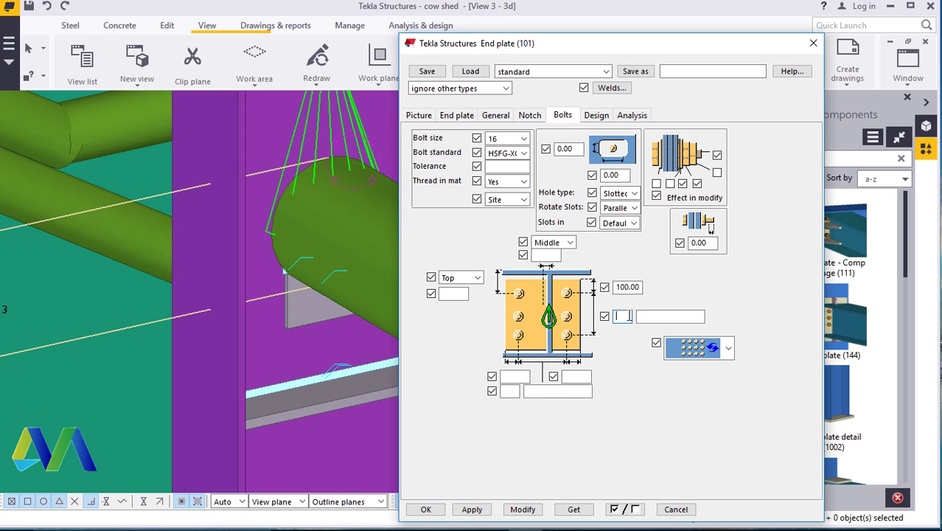
left_click(480, 277)
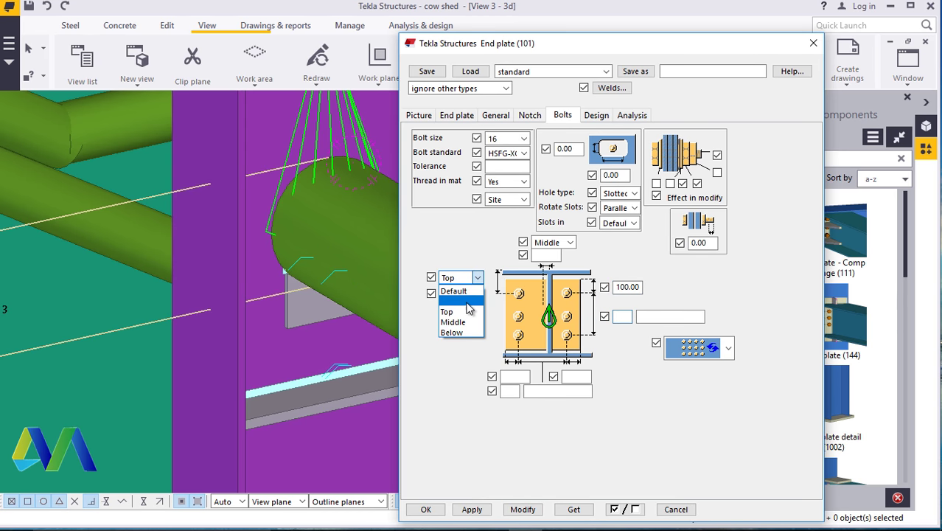
left_click(460, 320)
left_click(520, 510)
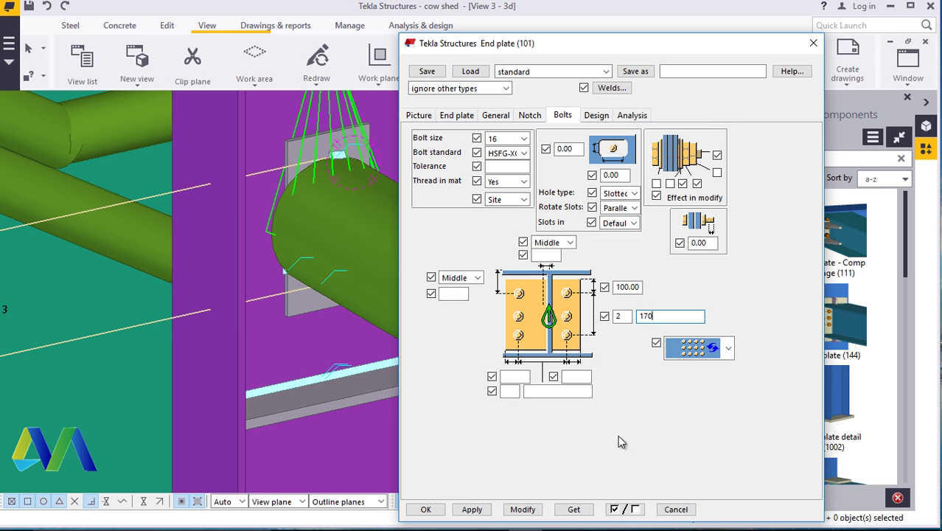
- Arrange the end plate's bolts as 2 rows spaced 170 vertically and 2 columns spaced 180 horizontally, and accept the connection's settings
left_click(520, 510)
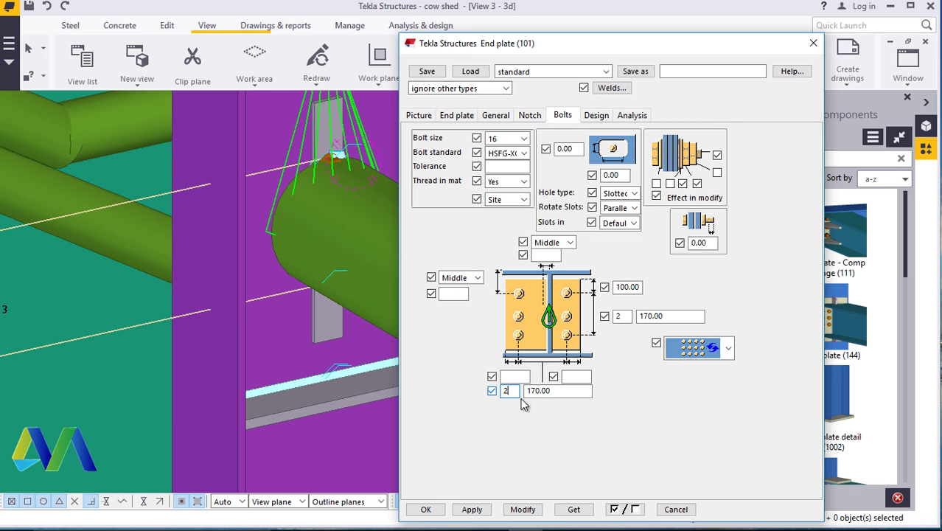
left_click(523, 509)
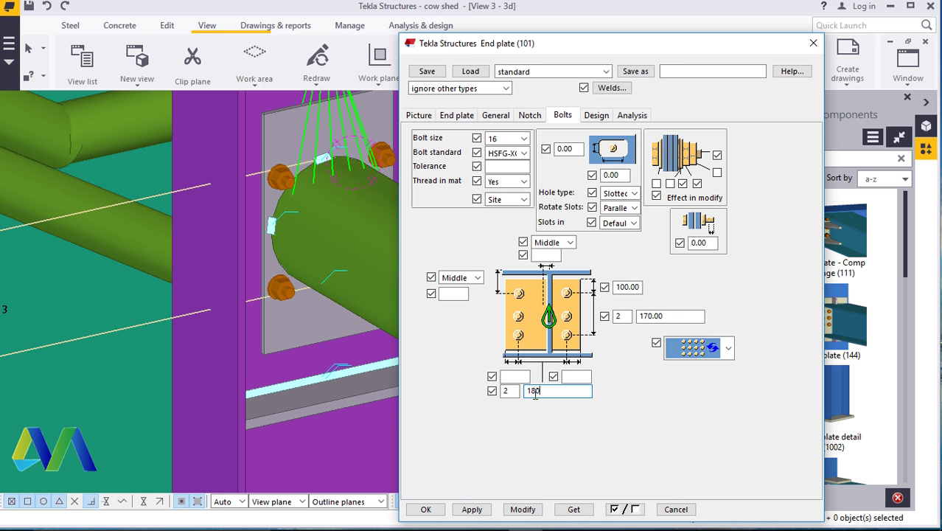
left_click(523, 510)
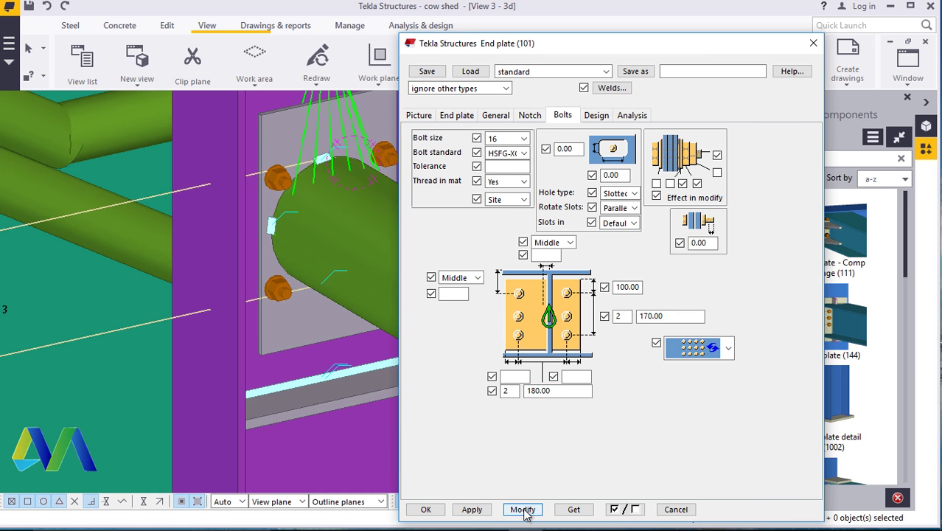
left_click(483, 510)
left_click(427, 509)
- Examine the bolted end plate connection, and the tubular beam's other end at the neighbouring column
scroll(378, 360, "down", 4)
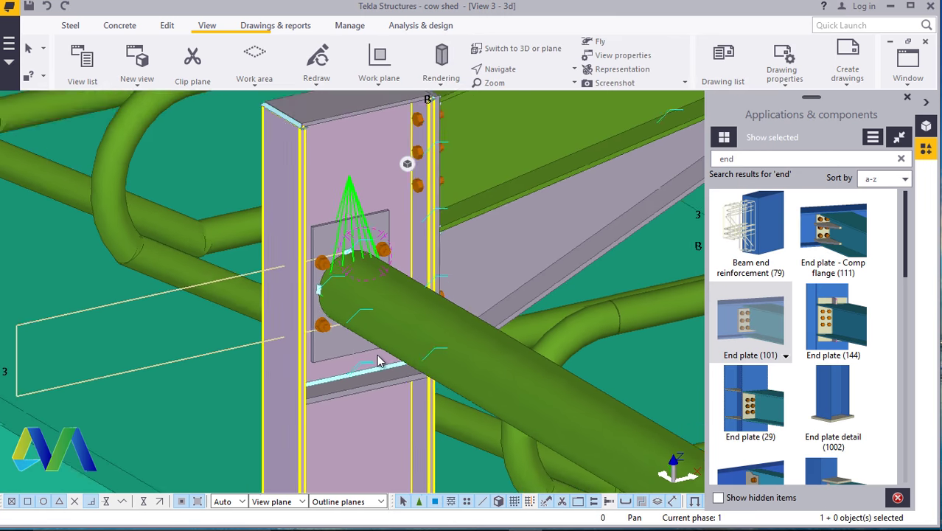
scroll(196, 370, "down", 10)
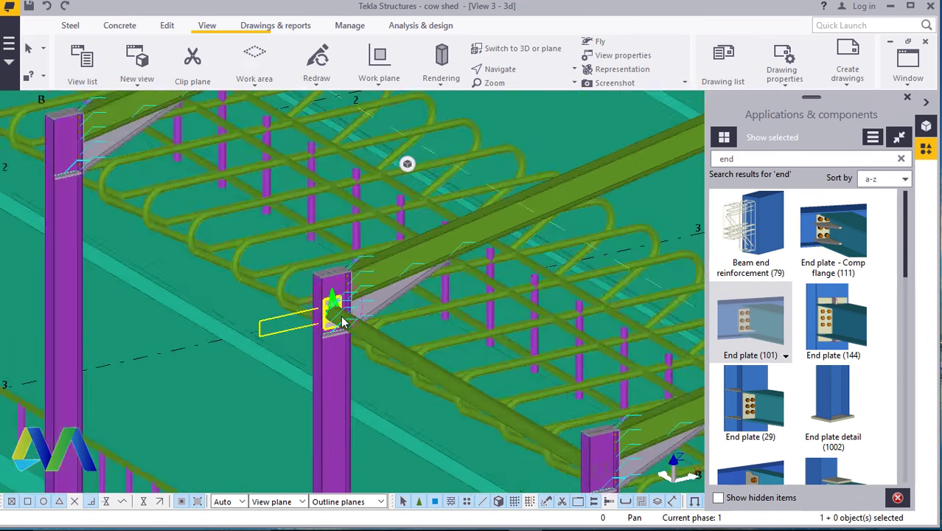
scroll(325, 313, "up", 10)
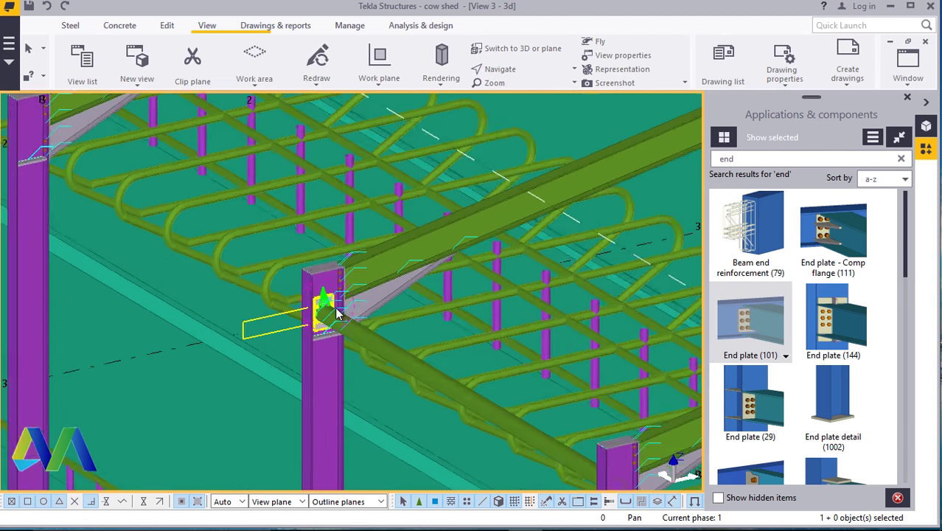
scroll(323, 288, "up", 3)
scroll(323, 243, "down", 2)
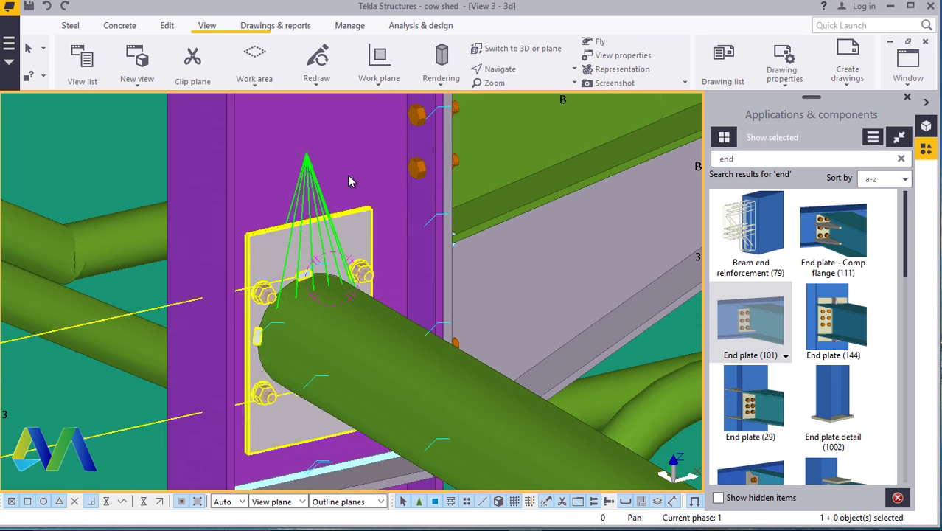
left_click(514, 74)
left_click(514, 87)
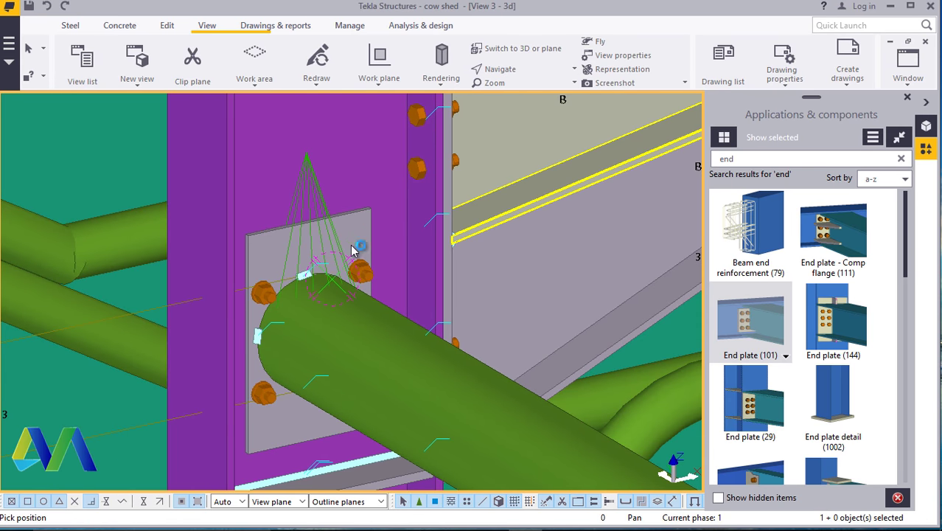
left_click_drag(355, 255, 432, 315)
scroll(158, 288, "down", 3)
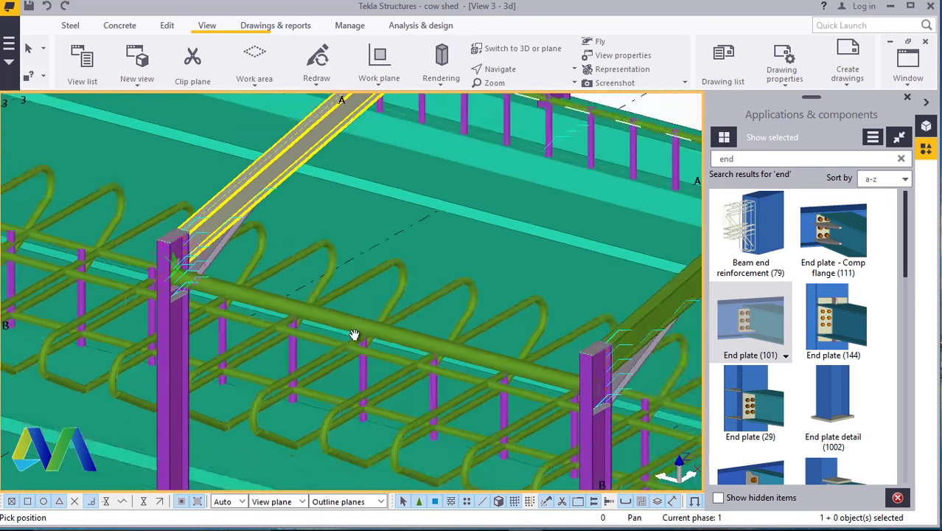
scroll(634, 401, "up", 3)
right_click(590, 130)
left_click(638, 140)
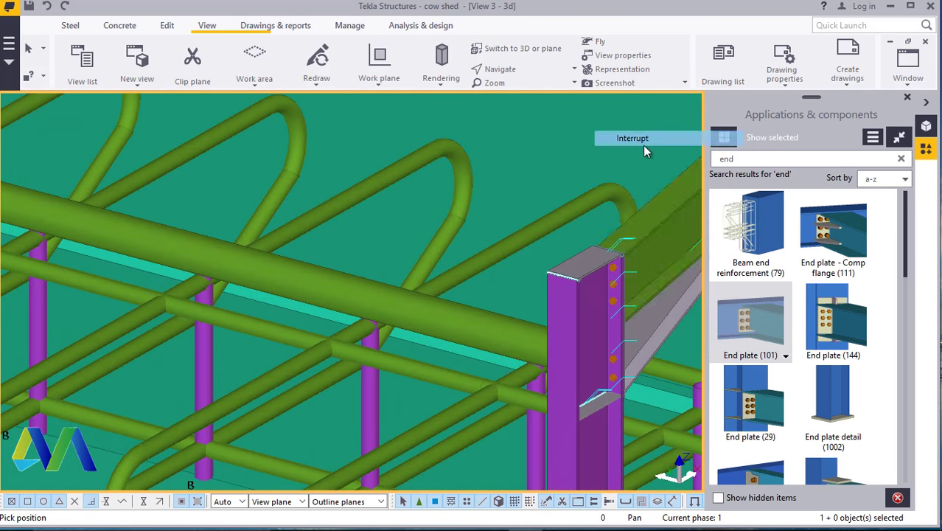
- Connect the tubular beam's other end to the neighbouring grid C column with an End plate (101) connection
left_click(751, 315)
scroll(589, 339, "up", 3)
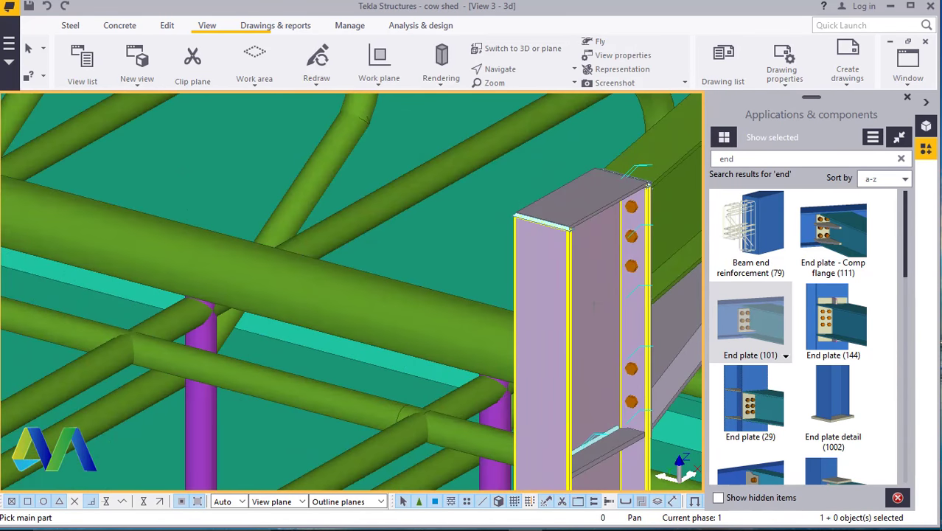
left_click(594, 293)
left_click(447, 318)
scroll(530, 332, "down", 4)
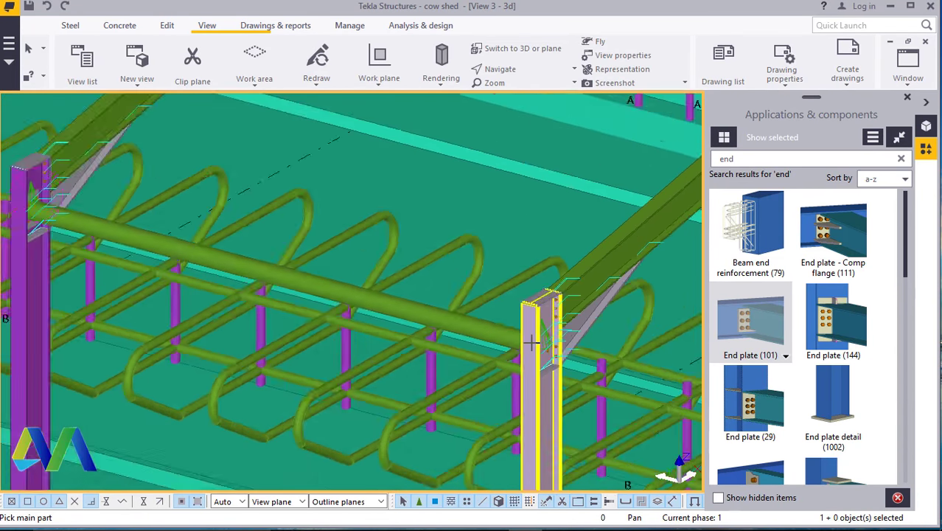
scroll(531, 341, "down", 3)
right_click(594, 150)
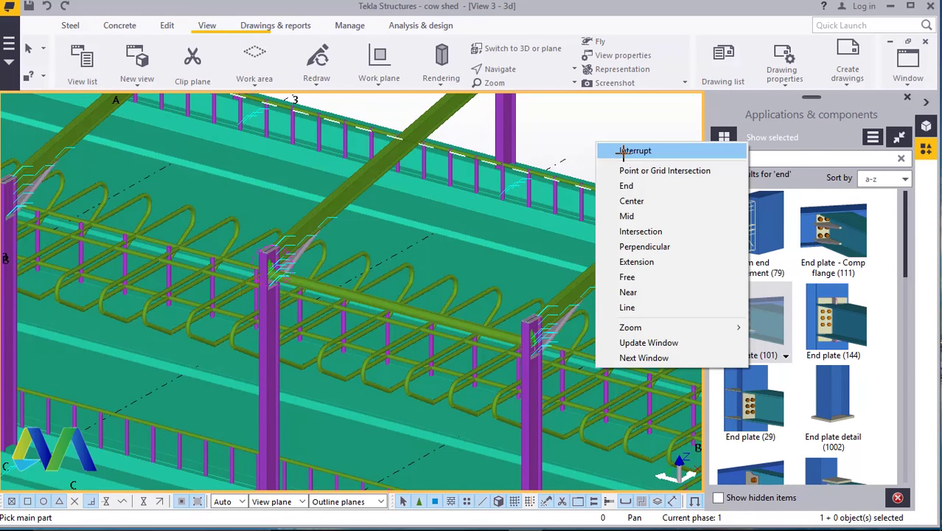
key("Escape")
- Examine the end plate connections at both ends of the tubular beam in grid C's end bay
left_click(499, 69)
left_click(515, 105)
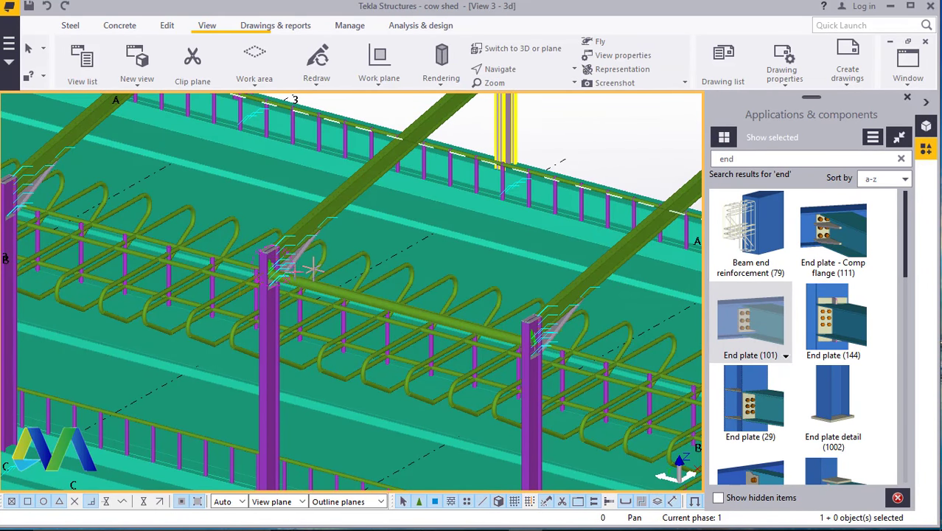
scroll(275, 280, "up", 5)
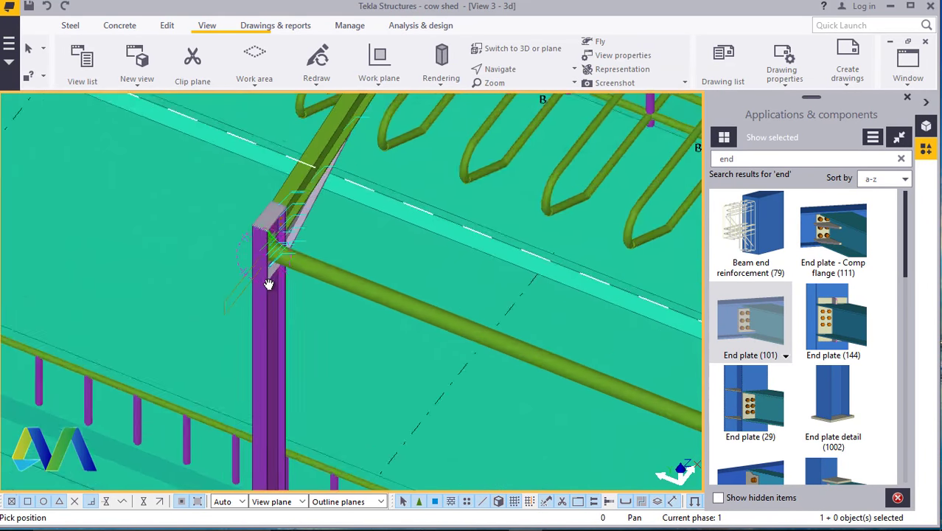
scroll(274, 254, "down", 6)
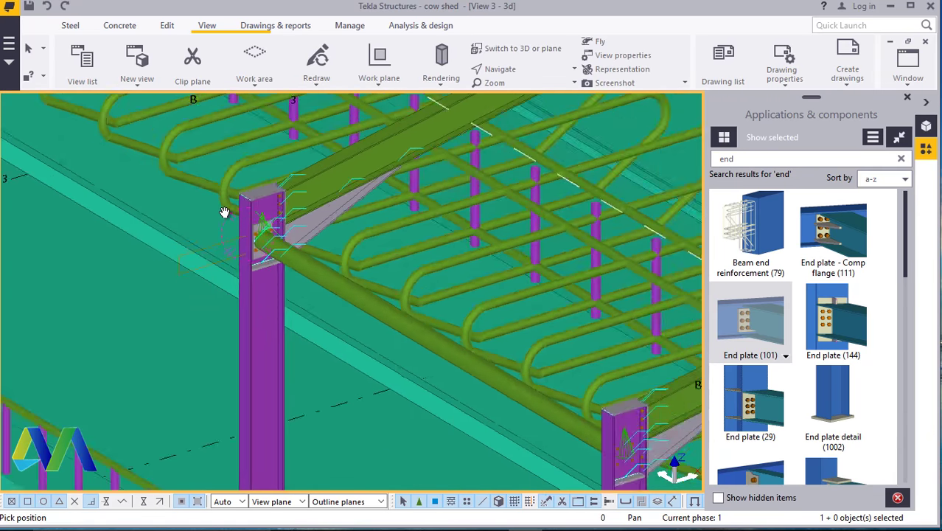
scroll(272, 255, "up", 3)
right_click(269, 248)
left_click(282, 251)
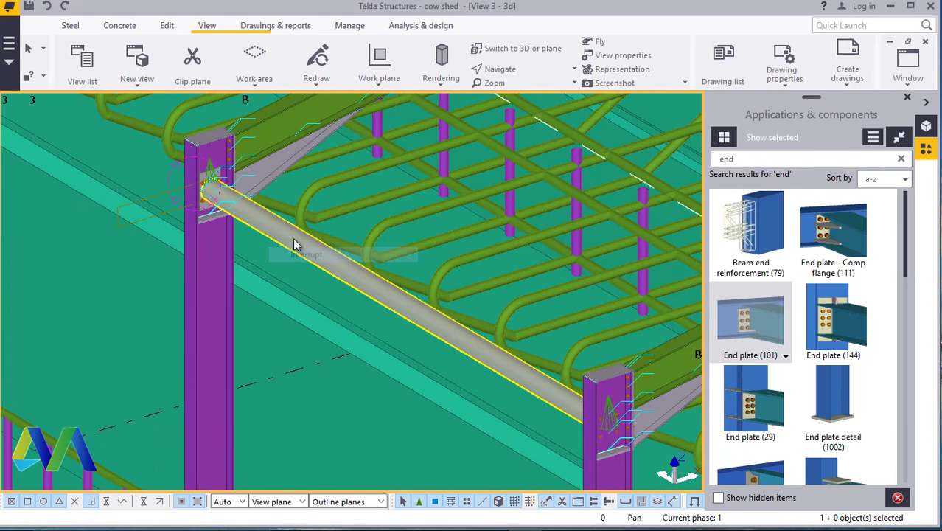
- Copy the connected tubular beam from the end bay of grid C across the shed to grid A
right_click(294, 236)
left_click(325, 238)
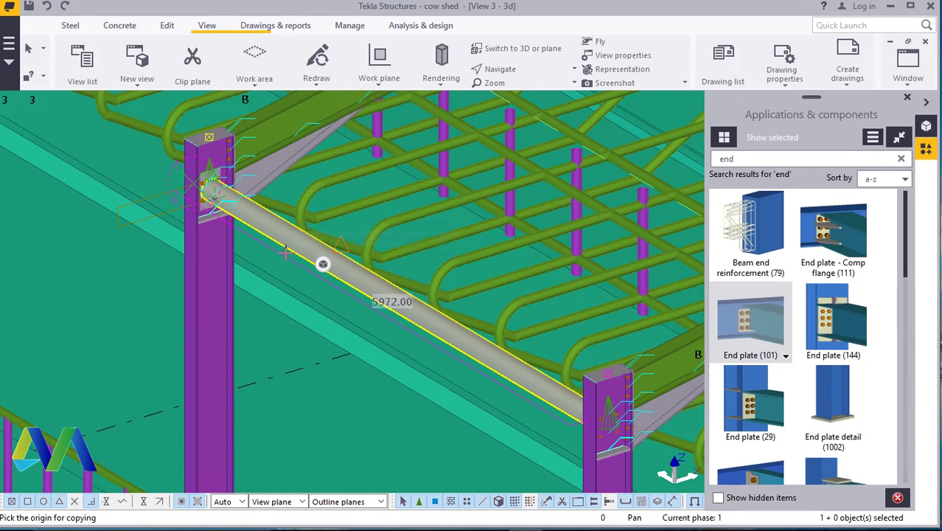
scroll(285, 250, "down", 3)
scroll(286, 251, "down", 2)
scroll(377, 421, "up", 6)
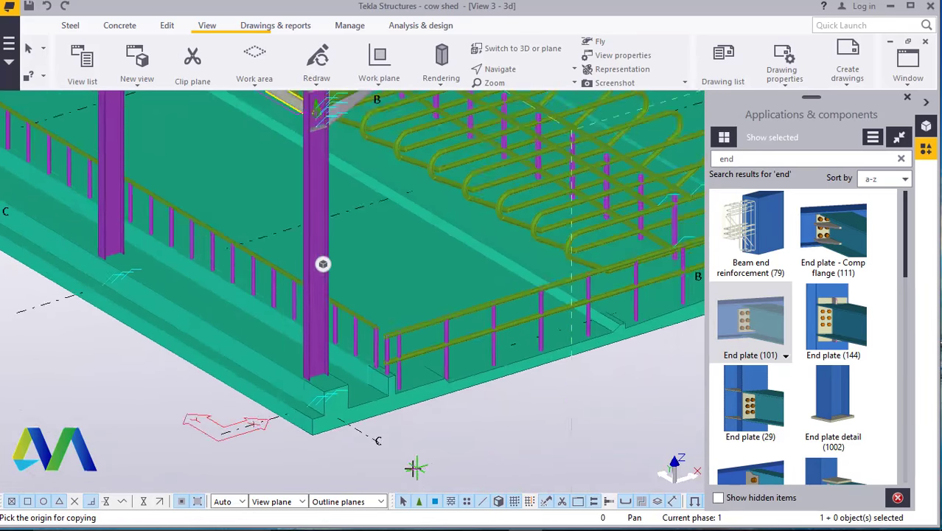
left_click(373, 436)
scroll(373, 437, "down", 5)
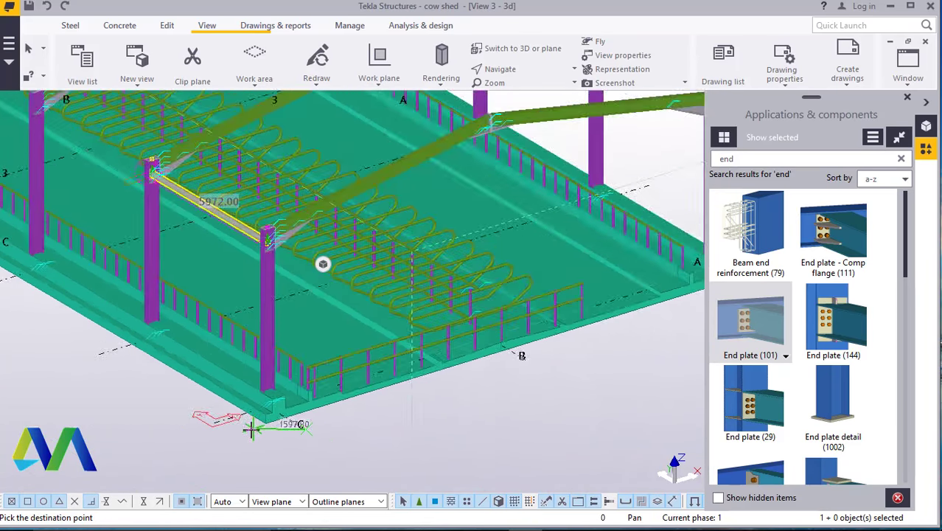
scroll(491, 338, "up", 2)
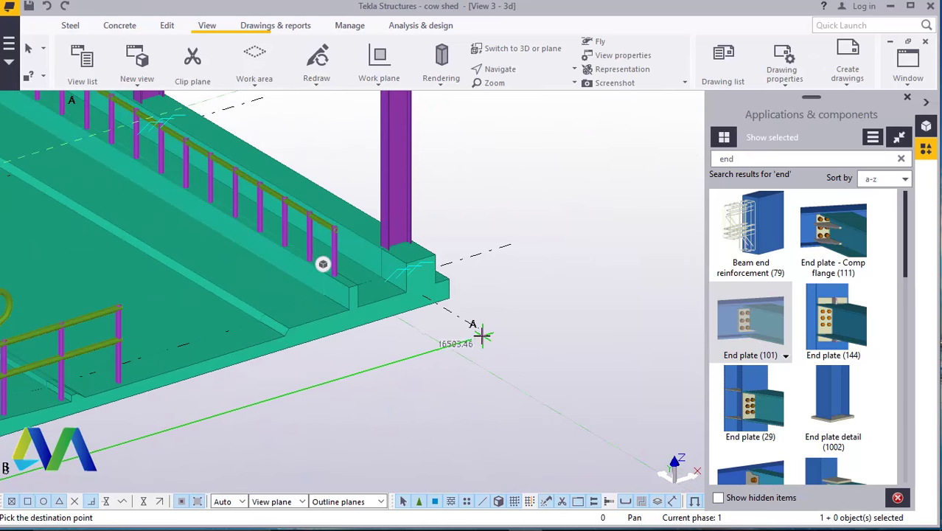
right_click(564, 212)
left_click(598, 223)
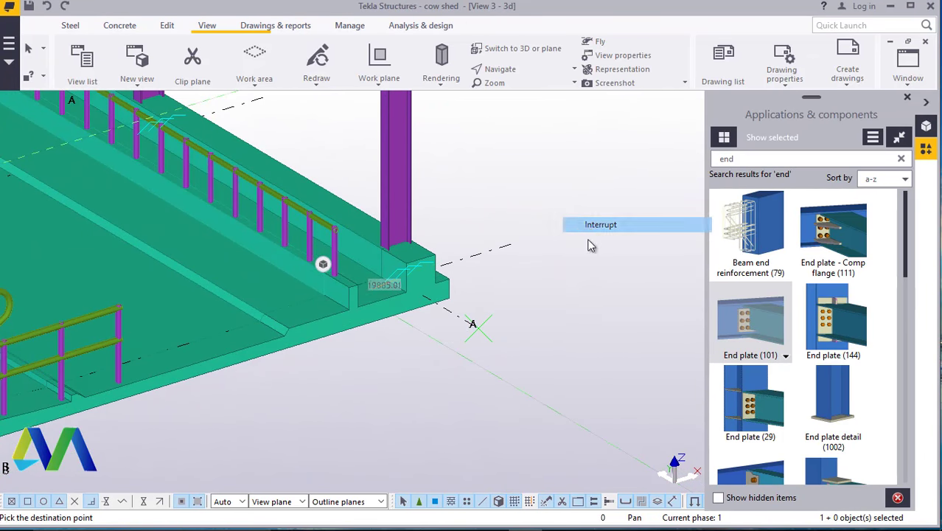
- Copy the grid A and grid C tubular beams together along the shed, bay by bay, through the 18000 offset at grid 3
scroll(570, 383, "down", 5)
scroll(471, 195, "up", 5)
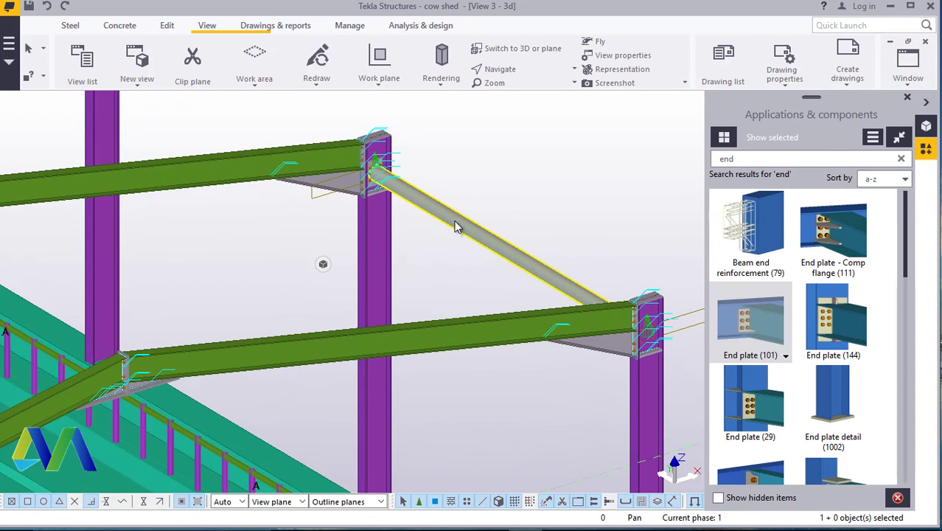
scroll(500, 237, "down", 4)
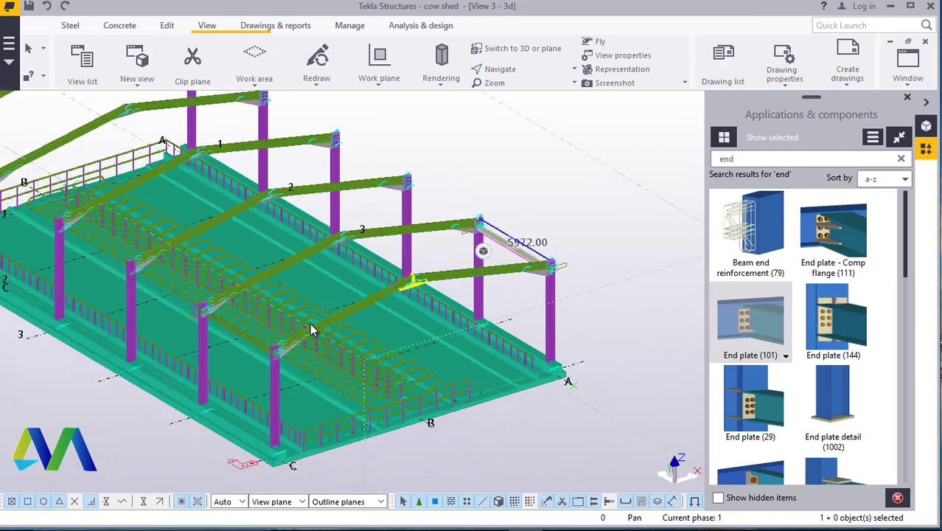
scroll(210, 326, "up", 5)
scroll(152, 346, "down", 5)
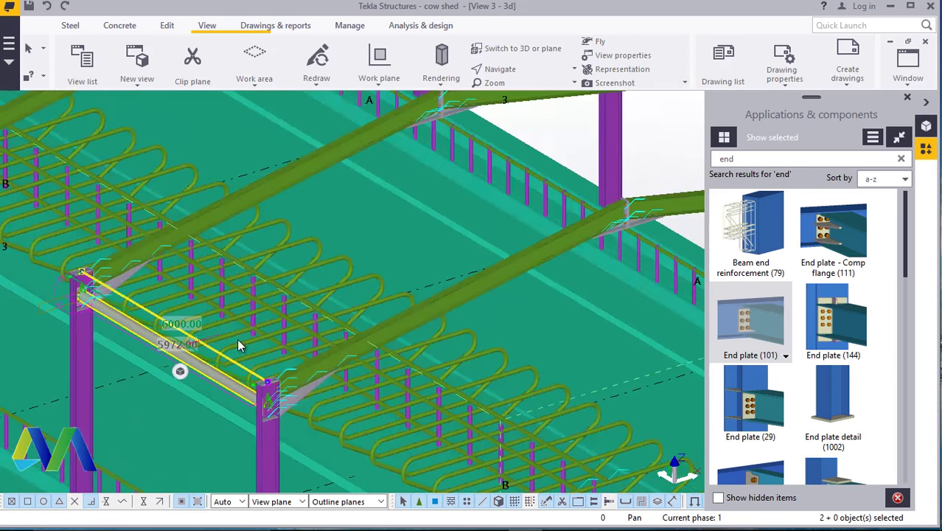
right_click(588, 161)
left_click(621, 182)
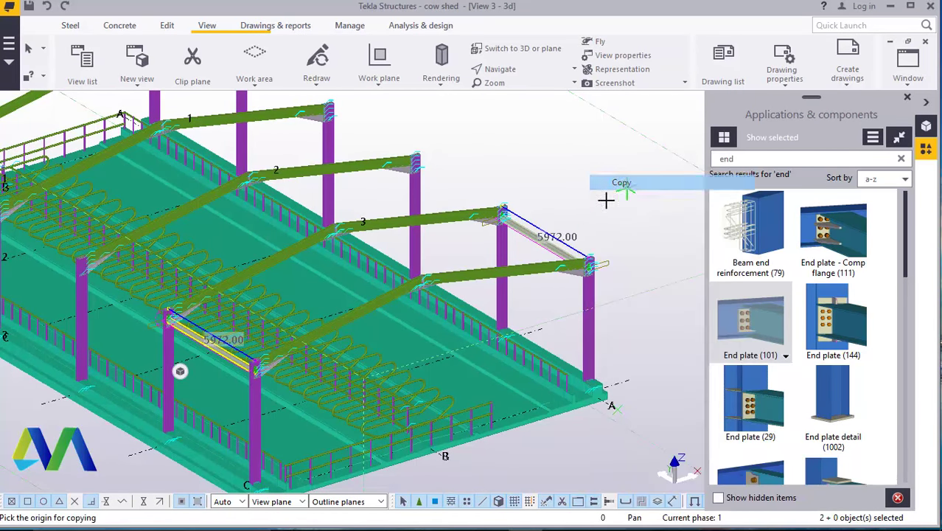
scroll(334, 417, "down", 4)
scroll(333, 416, "up", 5)
scroll(334, 416, "up", 3)
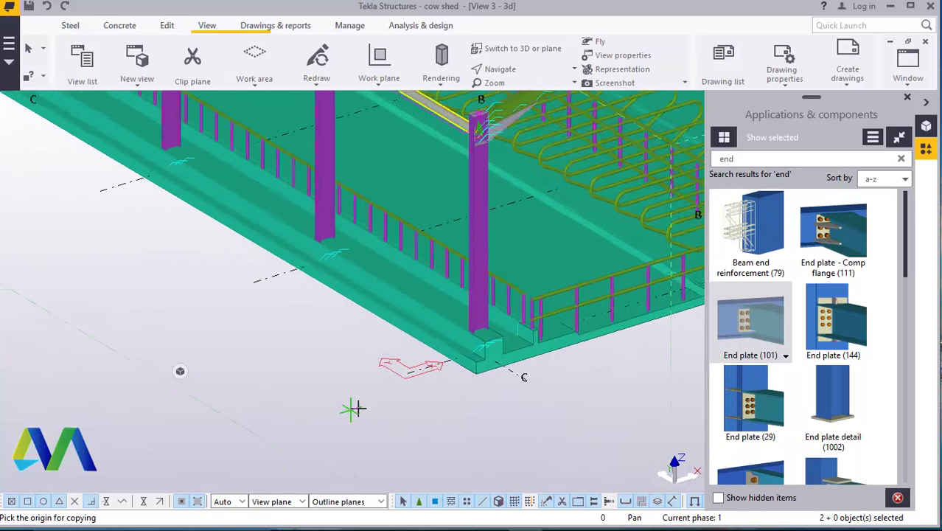
left_click(413, 374)
scroll(413, 374, "down", 2)
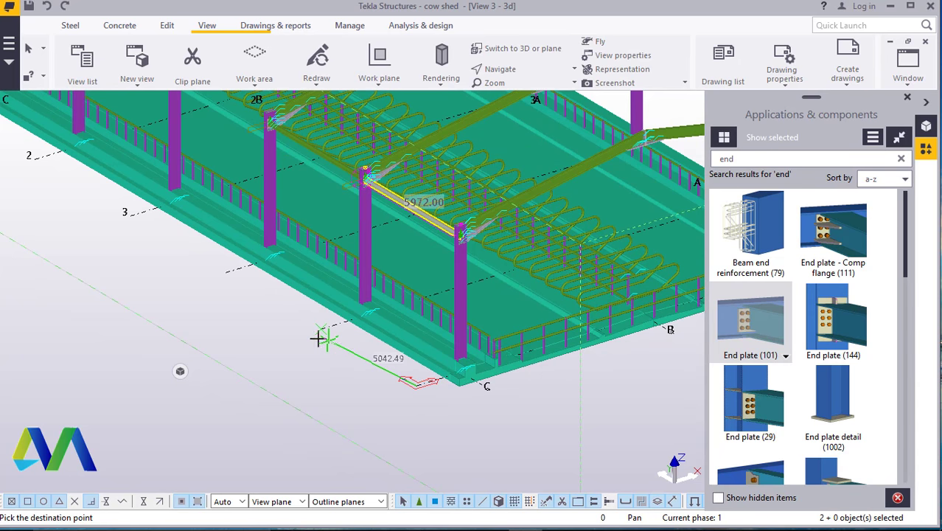
scroll(390, 400, "down", 2)
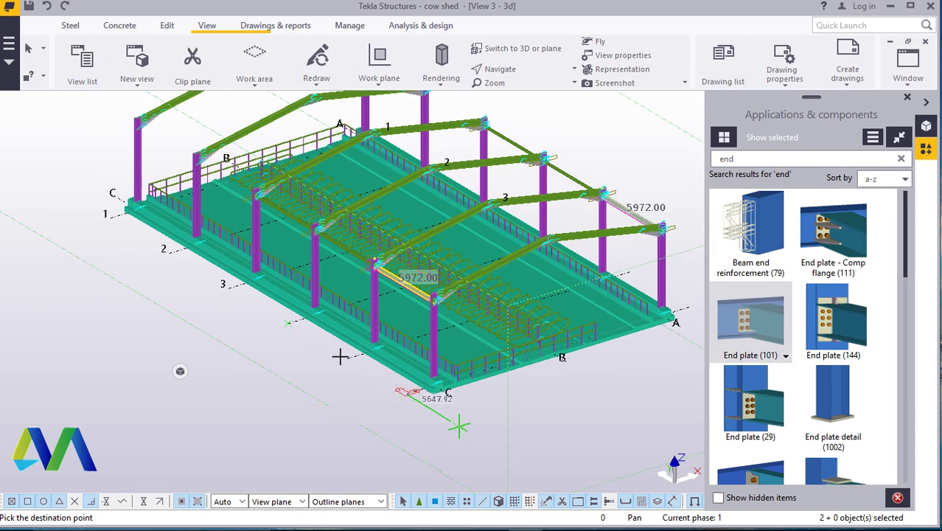
scroll(193, 276, "up", 2)
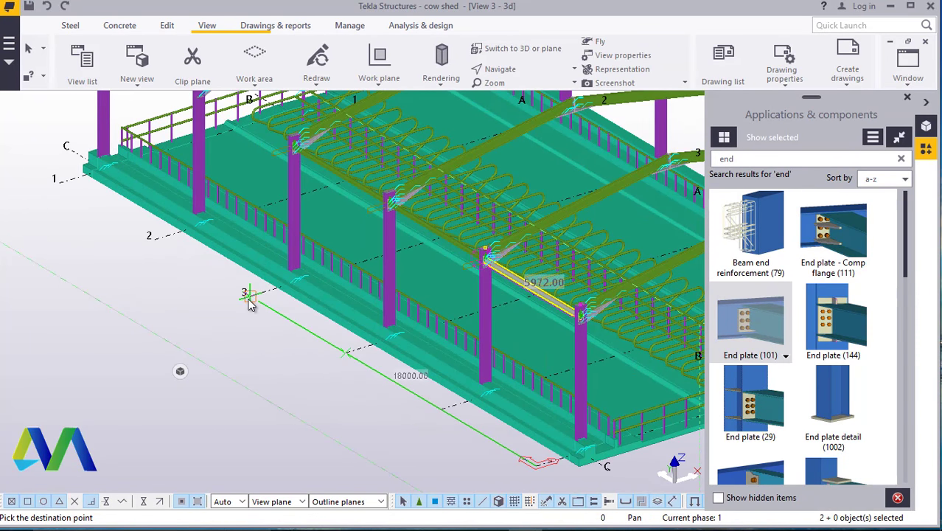
- Place one more copy of the two tubular beams with its destination point at grid 2, and end the copying
scroll(365, 400, "down", 2)
scroll(195, 304, "up", 2)
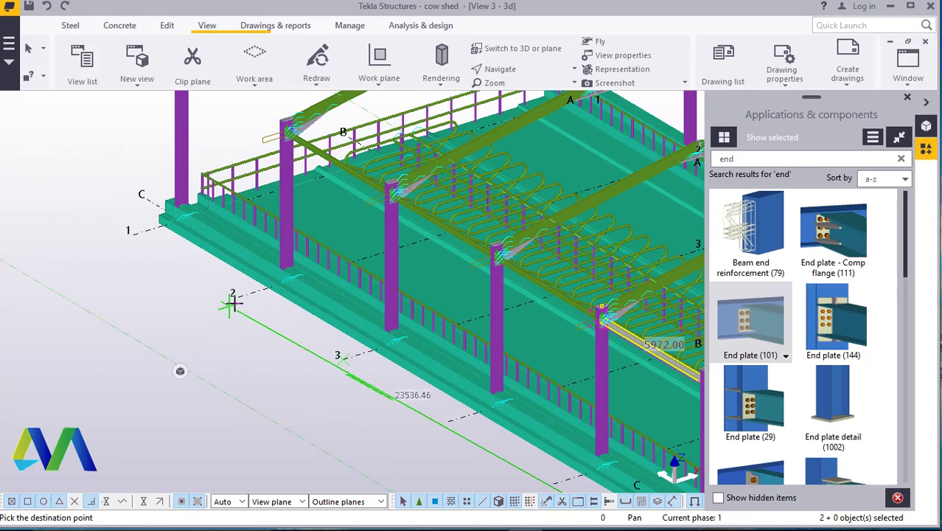
scroll(235, 350, "down", 2)
right_click(107, 219)
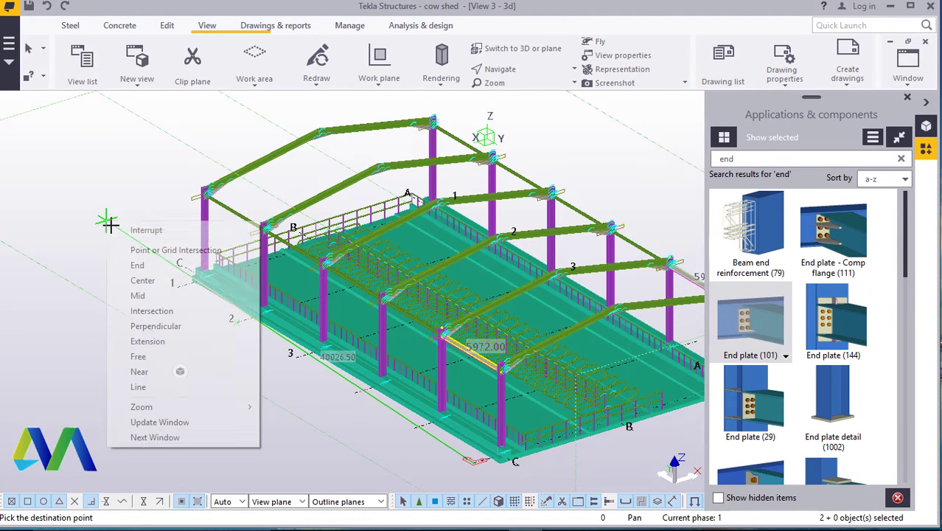
left_click(130, 232)
- Close the Applications & components catalogue and redraw the 3D view
scroll(486, 175, "up", 2)
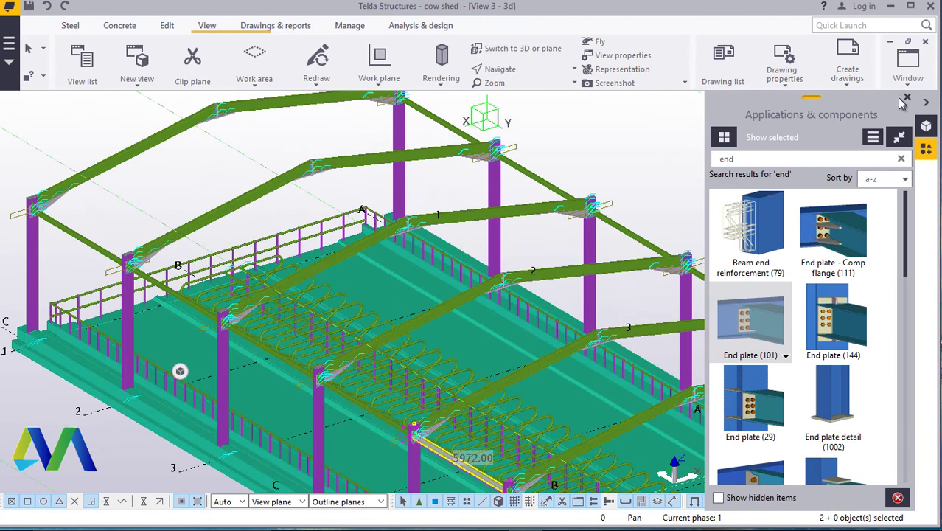
left_click(907, 100)
right_click(716, 142)
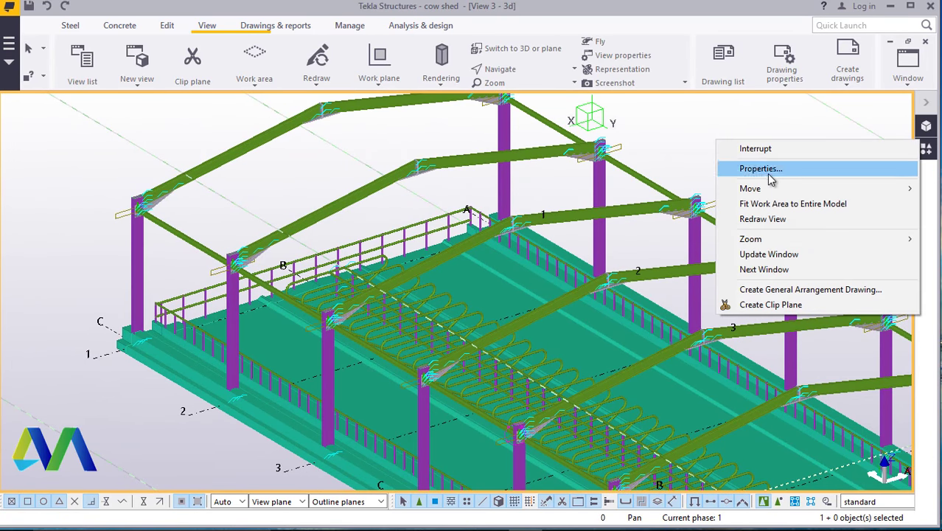
left_click(771, 220)
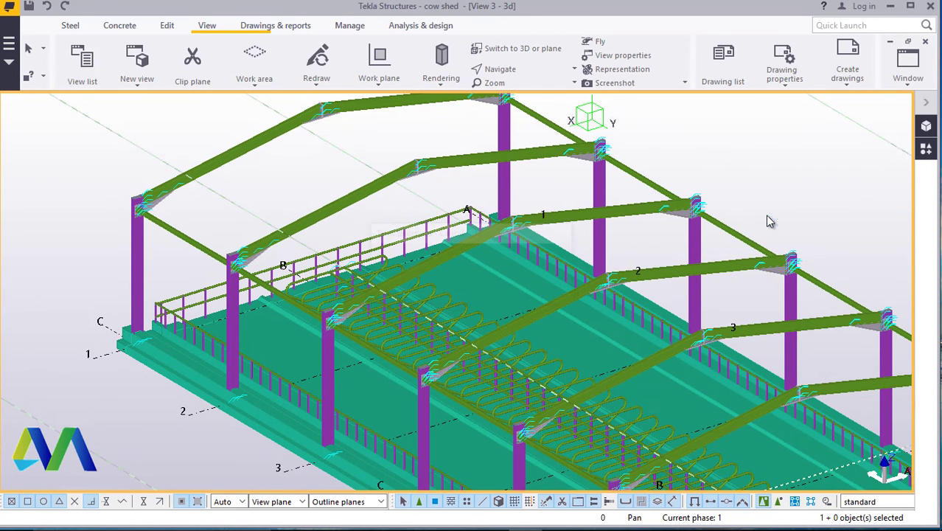
- Examine the whole shed from all sides, checking the tubular beams along grids A and C, the column connections and the rails
left_click(525, 72)
left_click(529, 92)
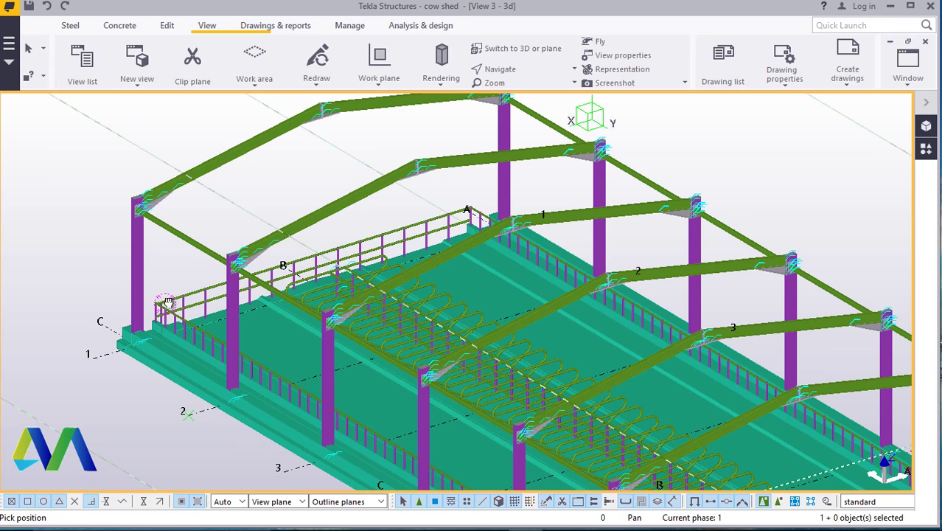
left_click_drag(168, 302, 498, 400)
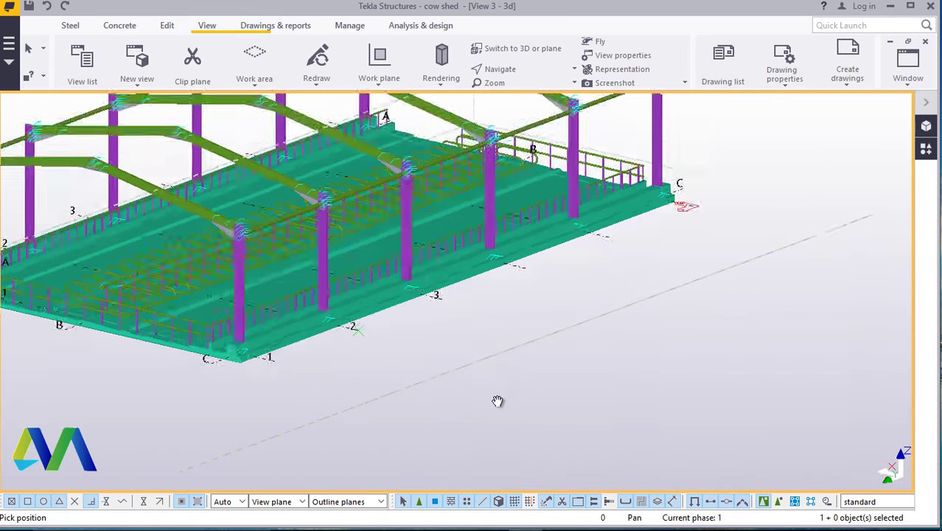
scroll(498, 400, "down", 2)
scroll(338, 315, "up", 7)
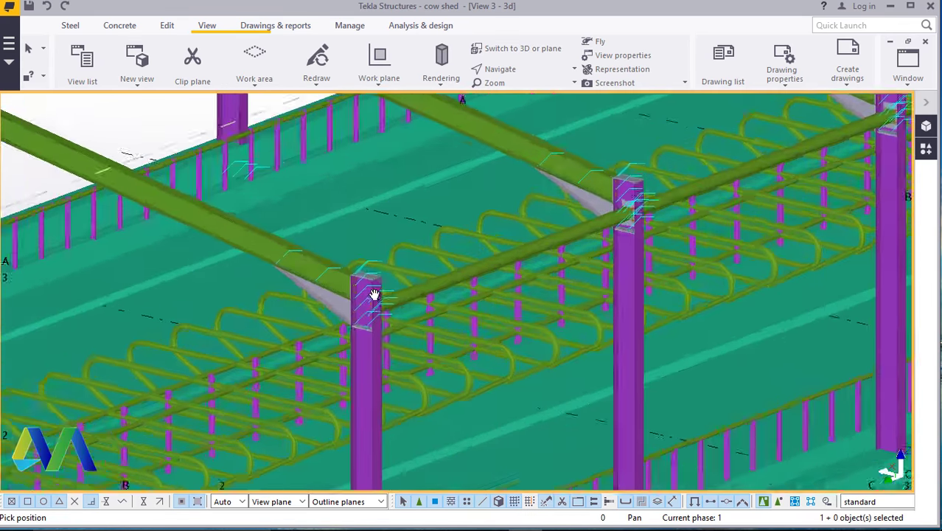
scroll(374, 294, "up", 2)
scroll(349, 349, "down", 4)
left_click_drag(351, 302, 506, 319)
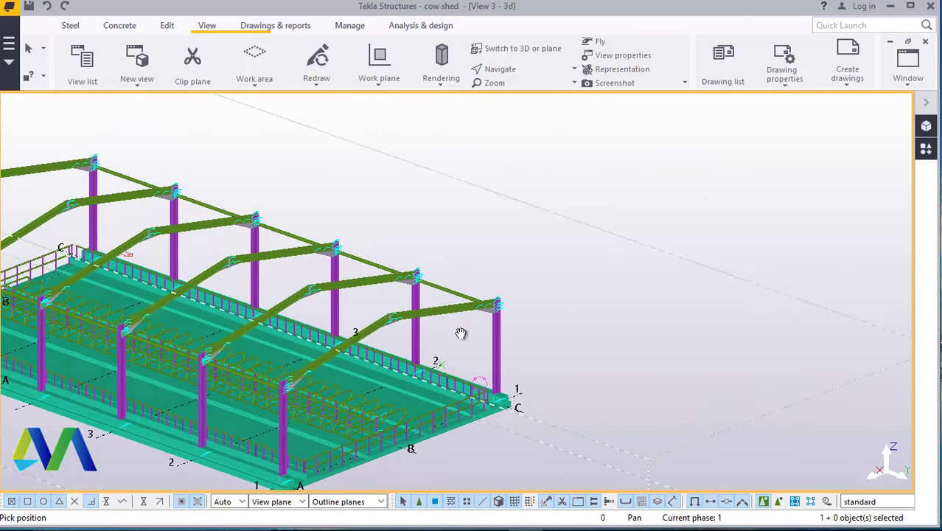
scroll(331, 418, "up", 2)
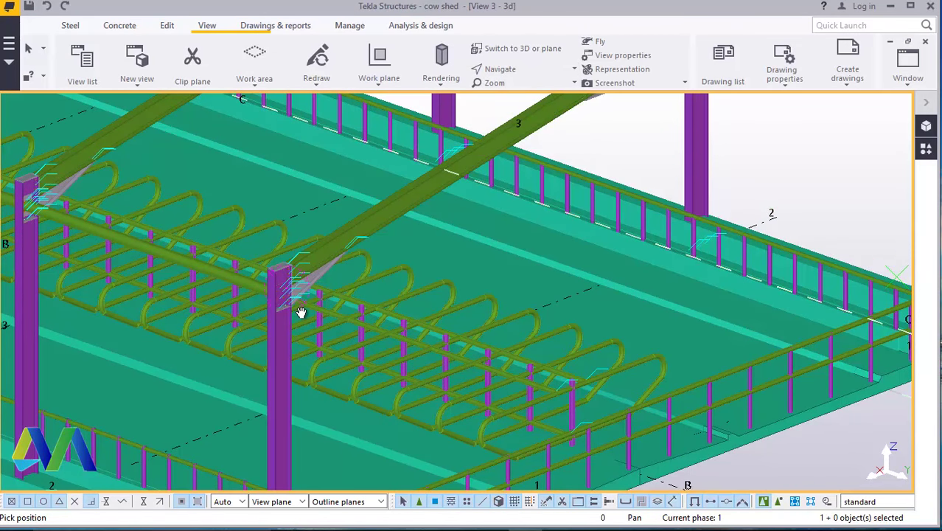
middle_click_drag(300, 312, 210, 288, "ctrl")
scroll(294, 315, "down", 3)
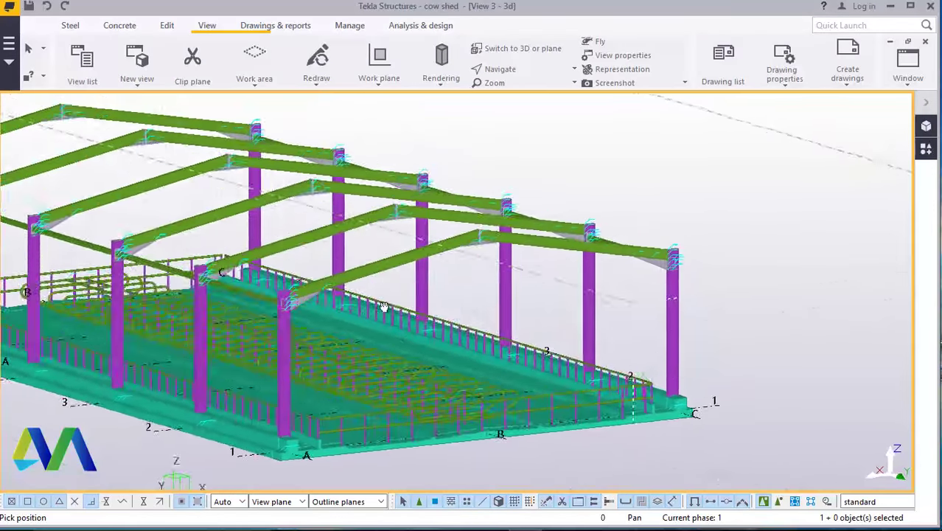
scroll(396, 339, "down", 3)
middle_click_drag(396, 338, 540, 399, "ctrl")
scroll(520, 406, "up", 6)
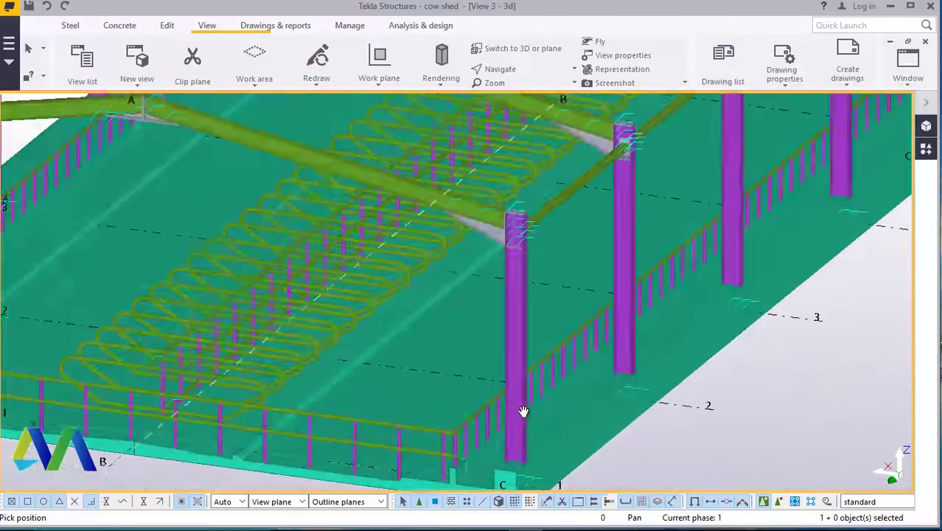
middle_click_drag(503, 366, 624, 383, "ctrl")
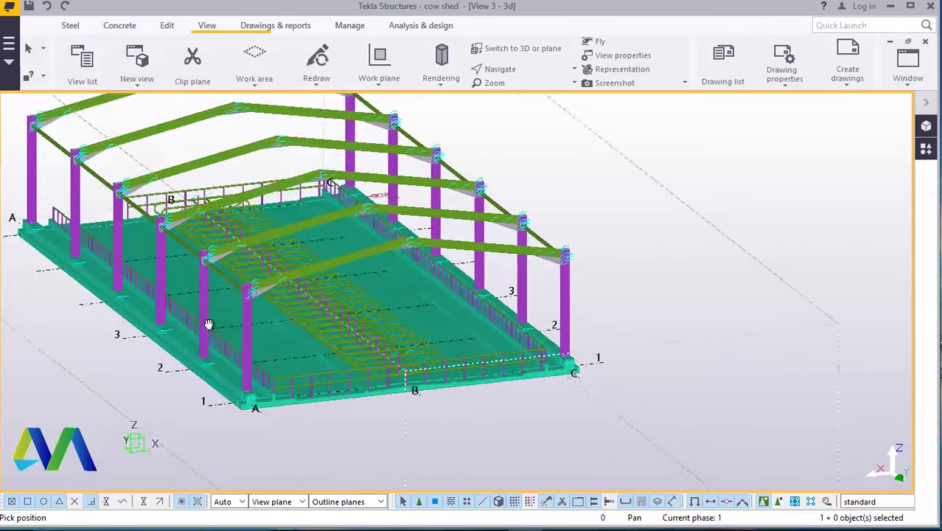
scroll(228, 388, "up", 8)
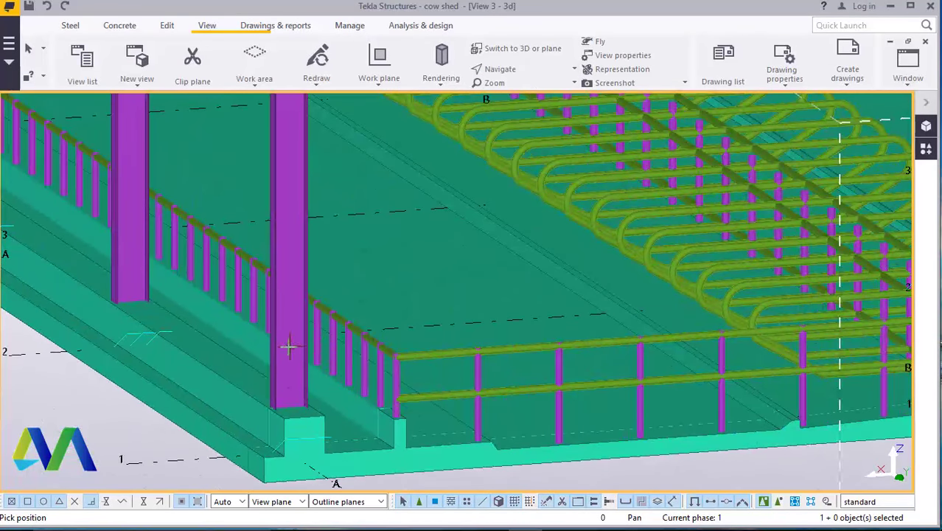
middle_click_drag(292, 353, 433, 378, "ctrl")
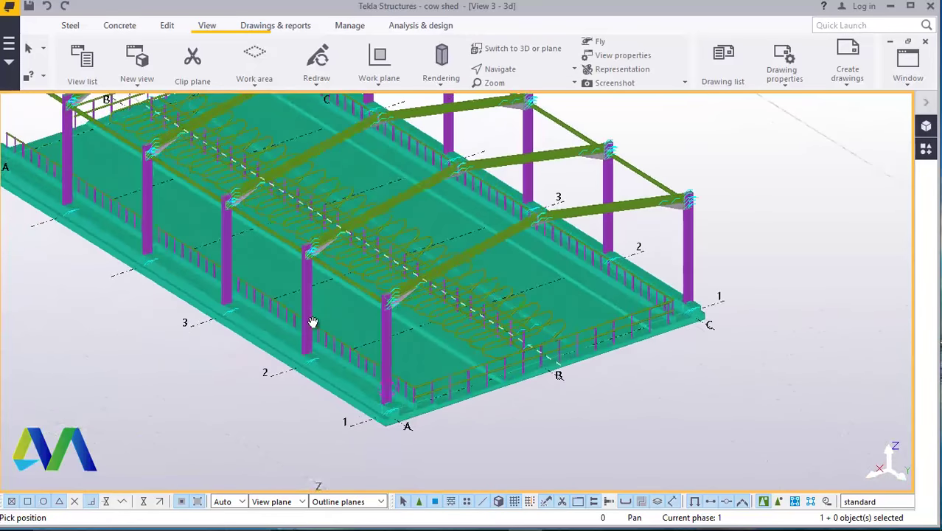
- Inspect the haunched rafter, column and tubular beam joints up close, and review the complete frame from its long sides and gable end
scroll(313, 322, "up", 10)
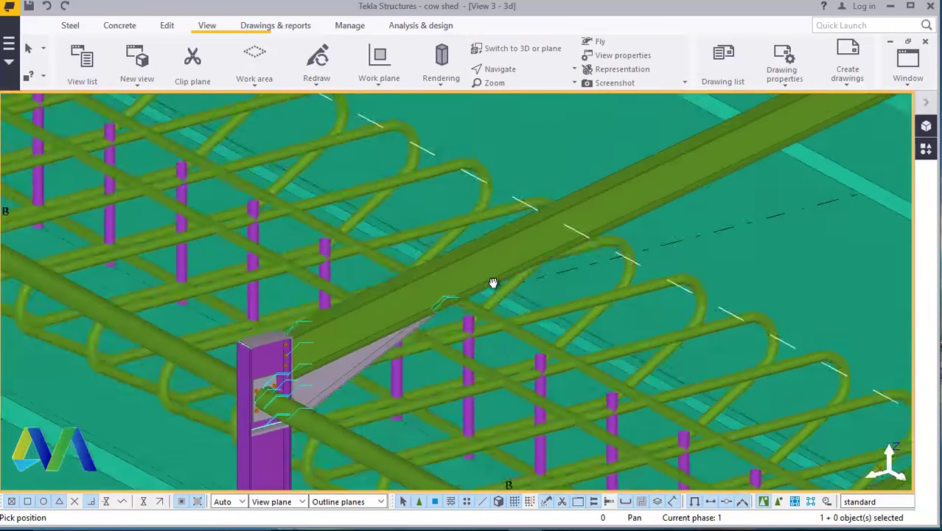
middle_click_drag(493, 282, 536, 109, "ctrl")
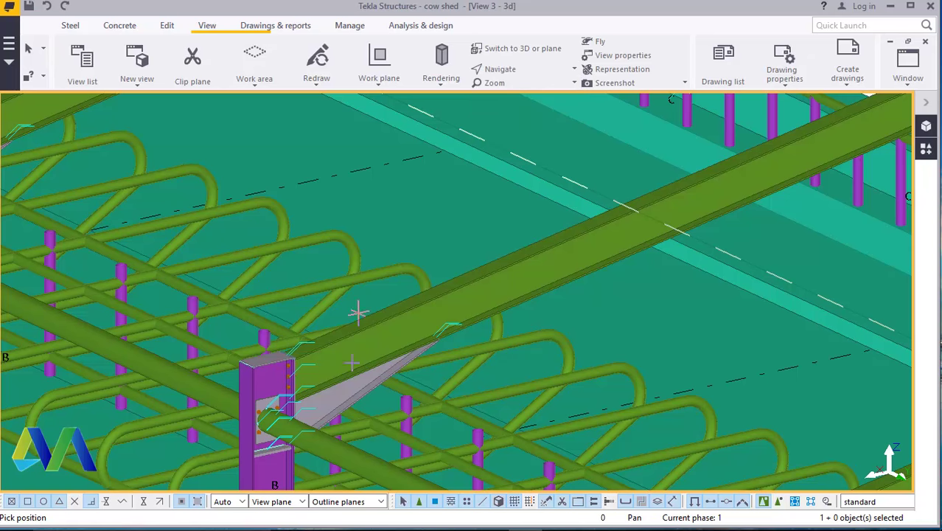
middle_click_drag(389, 390, 533, 399, "ctrl")
scroll(508, 346, "down", 4)
middle_click_drag(496, 349, 364, 457, "ctrl")
middle_click_drag(298, 449, 192, 430, "ctrl")
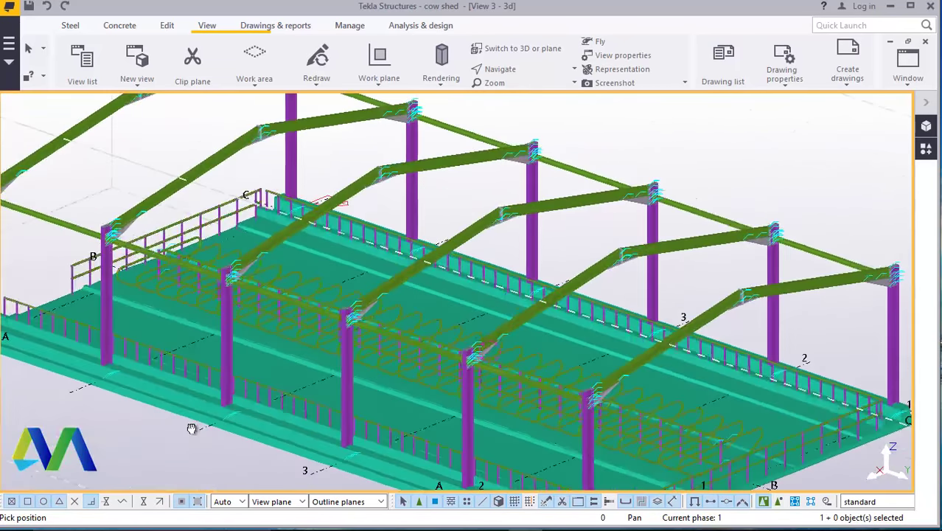
middle_click_drag(390, 387, 542, 380, "ctrl")
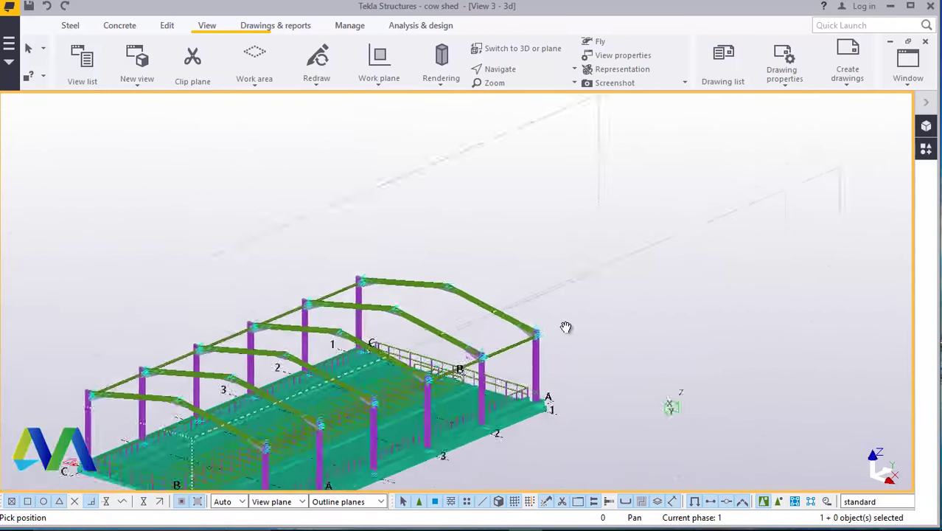
scroll(282, 434, "up", 10)
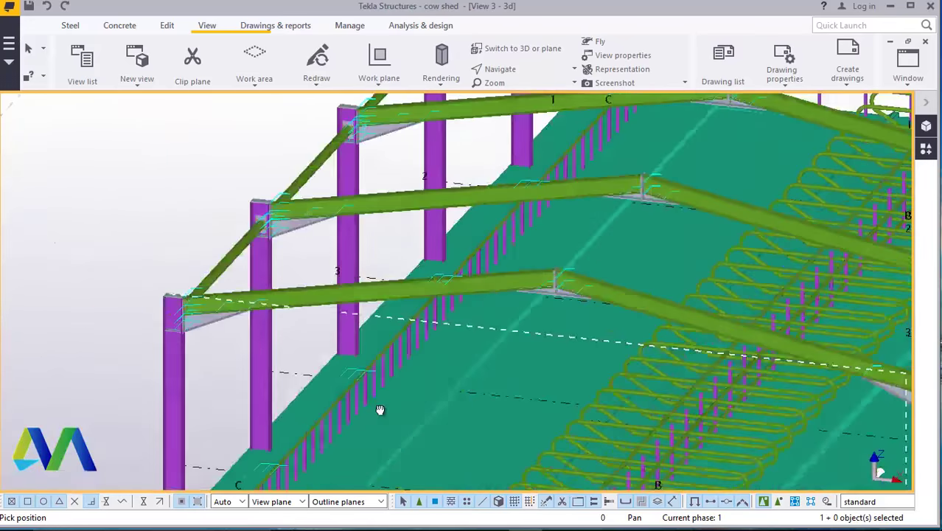
scroll(372, 404, "down", 10)
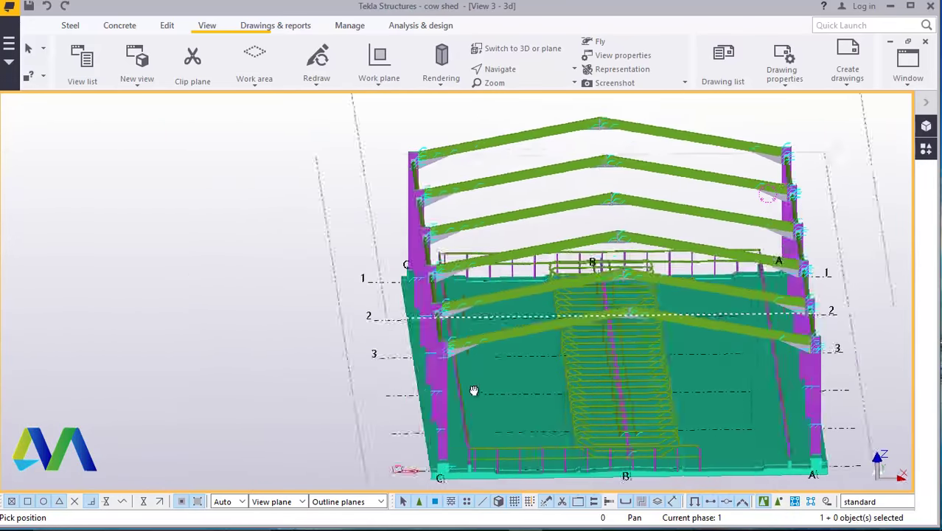
middle_click_drag(474, 389, 174, 378, "ctrl")
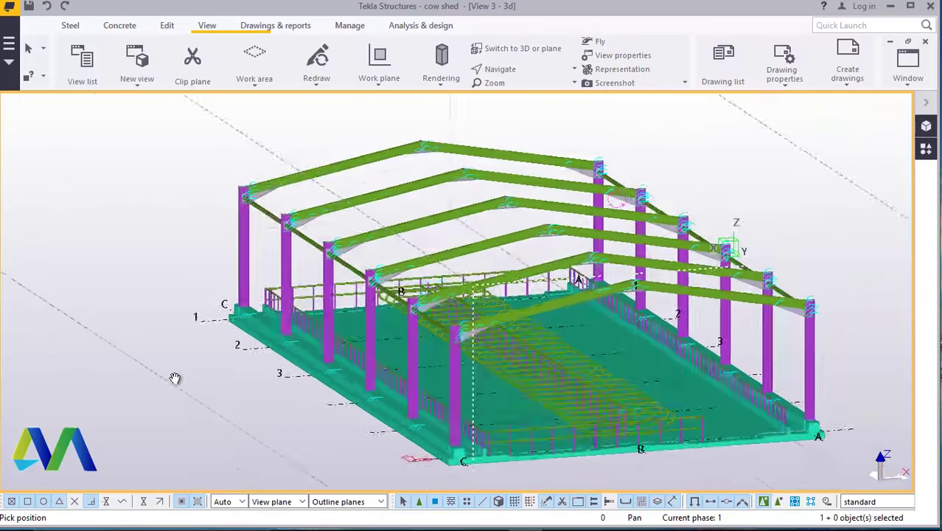